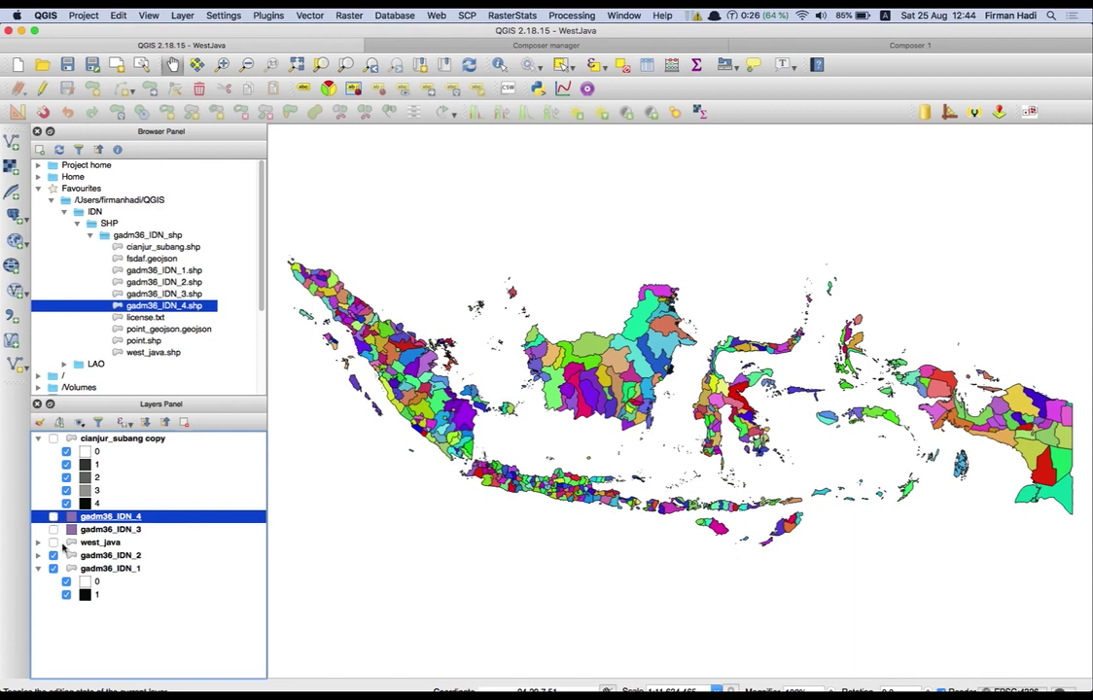
Hide the gadm36_IDN_2 layer and select the Jawa Barat record in the attribute table of gadm36_IDN_1
{"action": "left_click", "coordinate": [73, 568]}
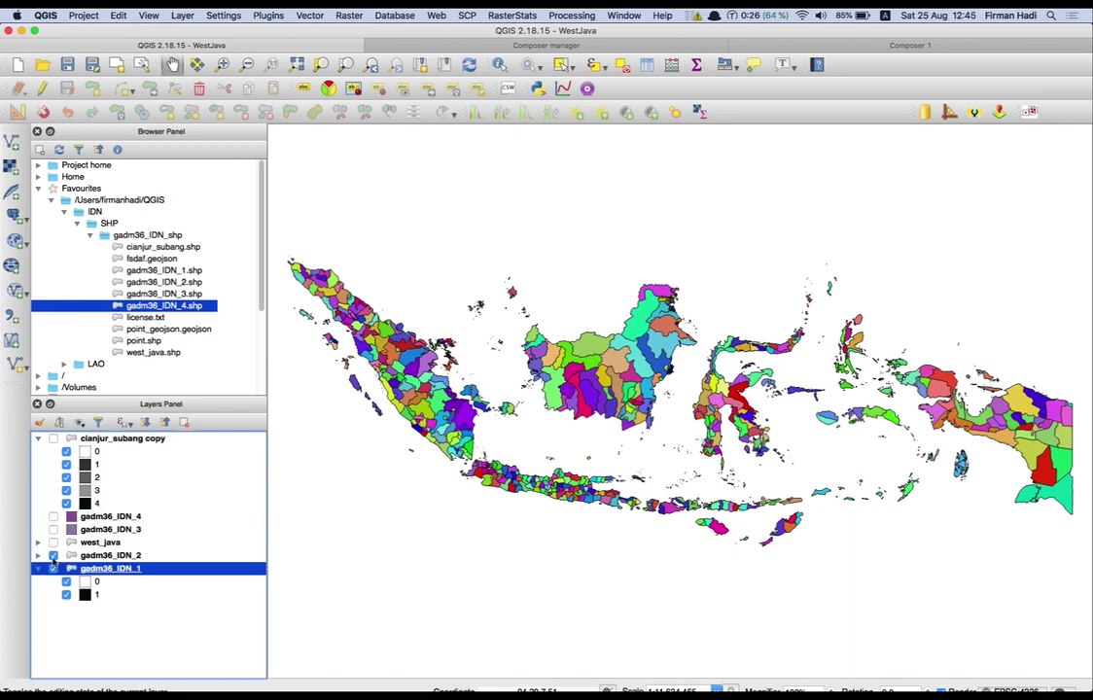
{"action": "left_click", "coordinate": [54, 555]}
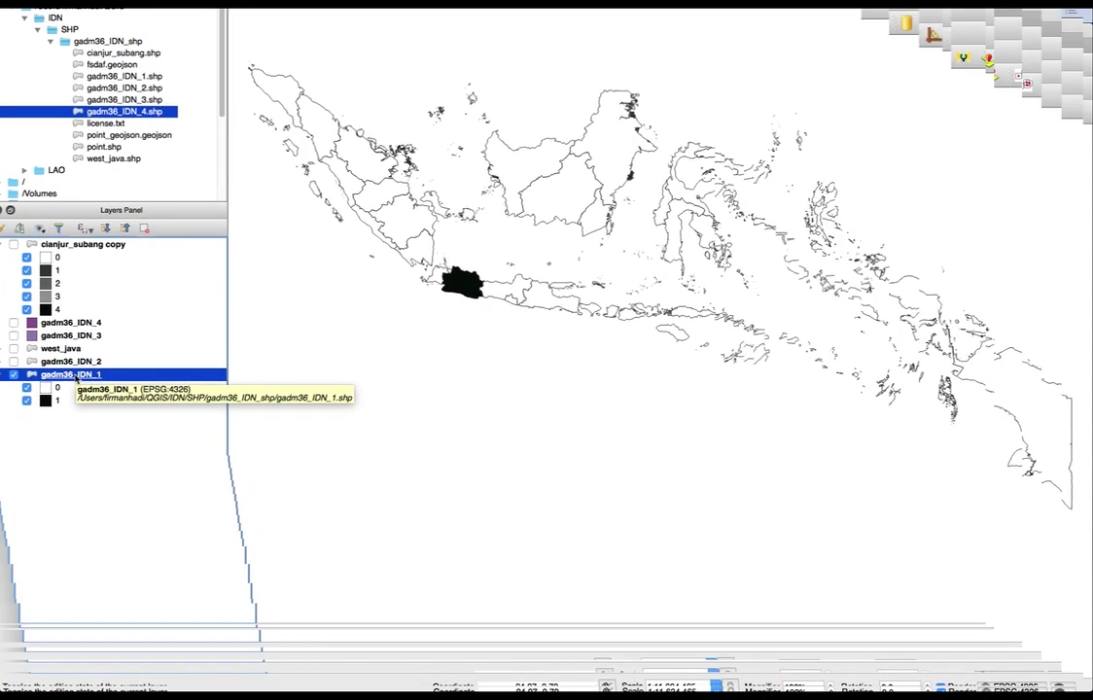
{"action": "right_click", "coordinate": [115, 573]}
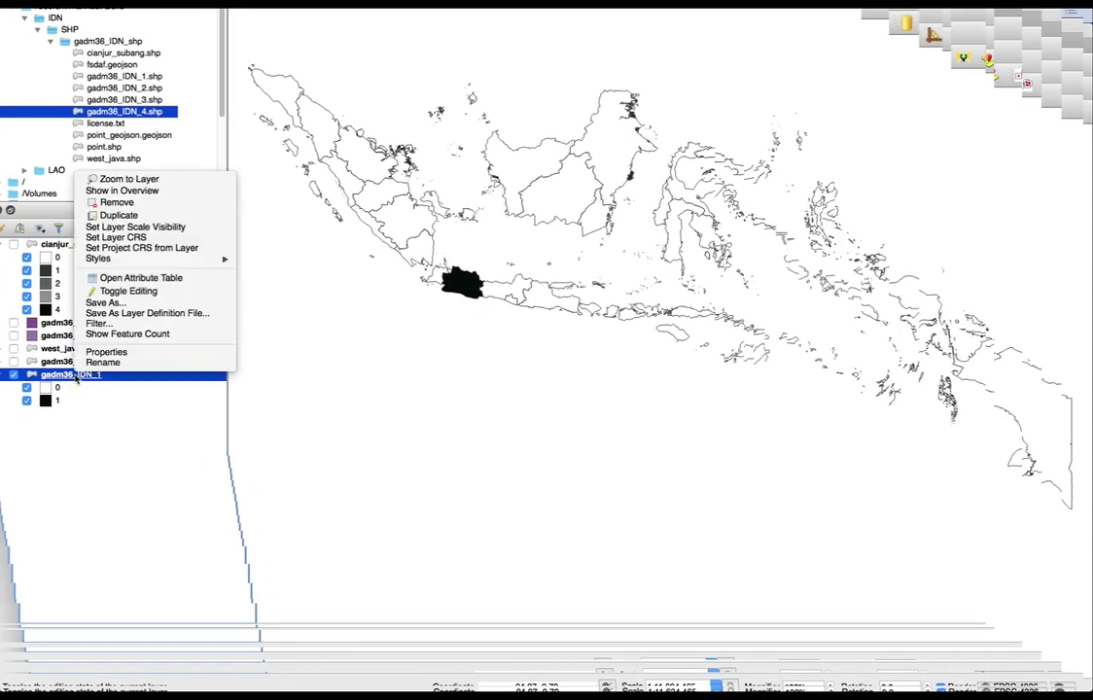
{"action": "left_click", "coordinate": [148, 280]}
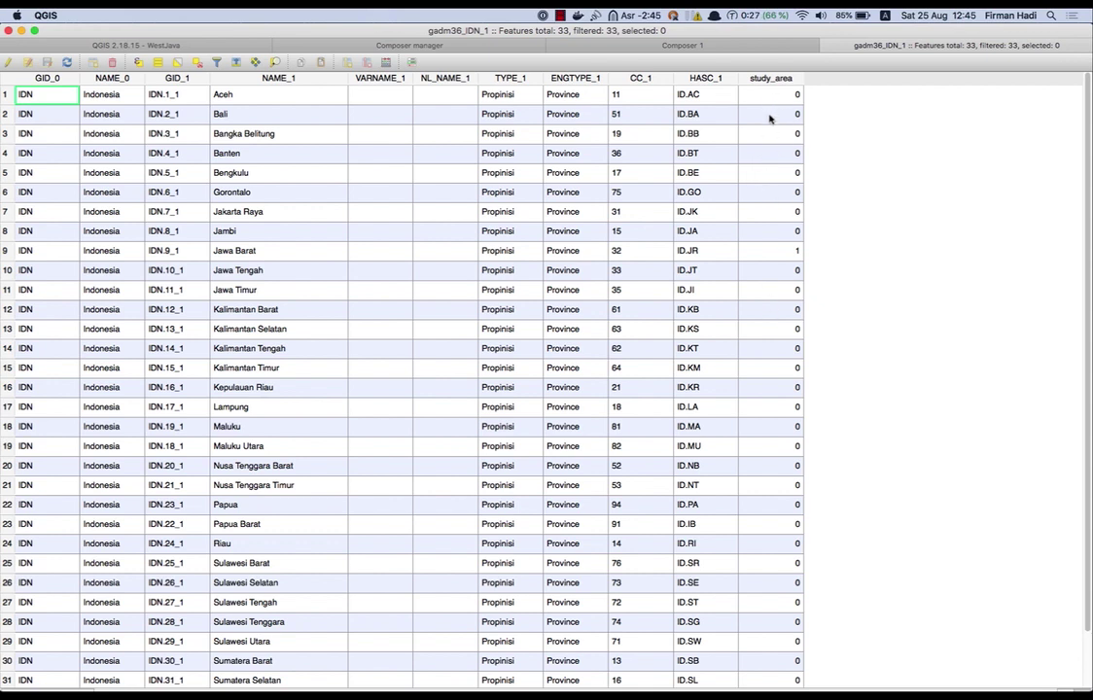
{"action": "left_click", "coordinate": [7, 252]}
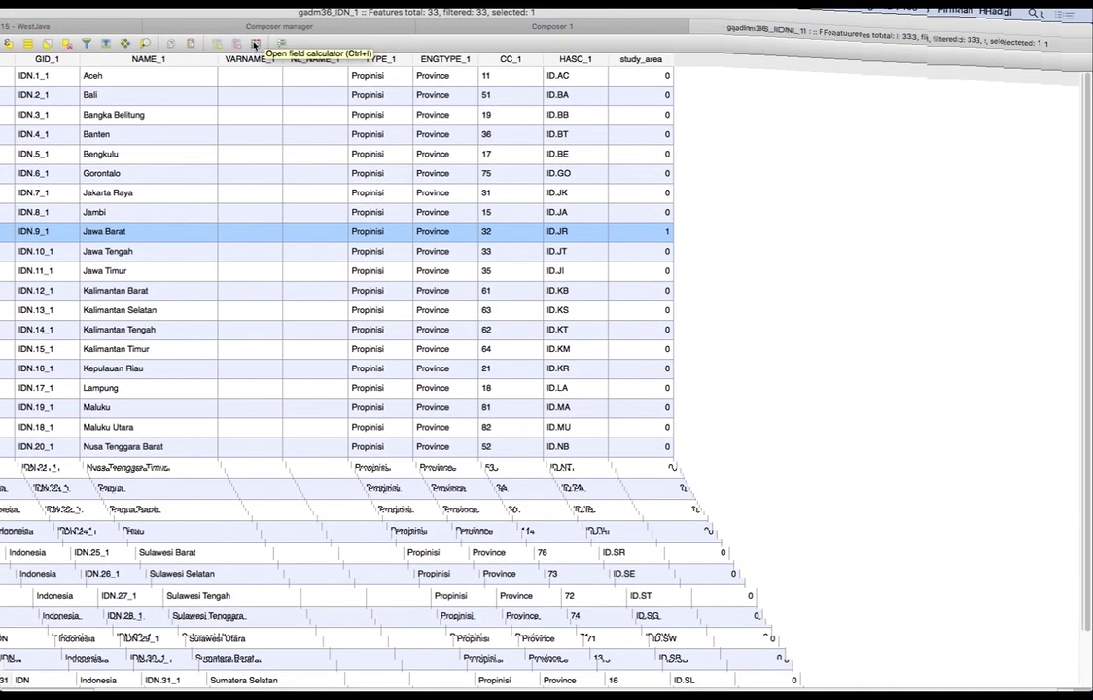
In the field calculator, define a new whole-number field "wilayah" with length 1, covering all features instead of only the selected one
{"action": "left_click", "coordinate": [254, 44]}
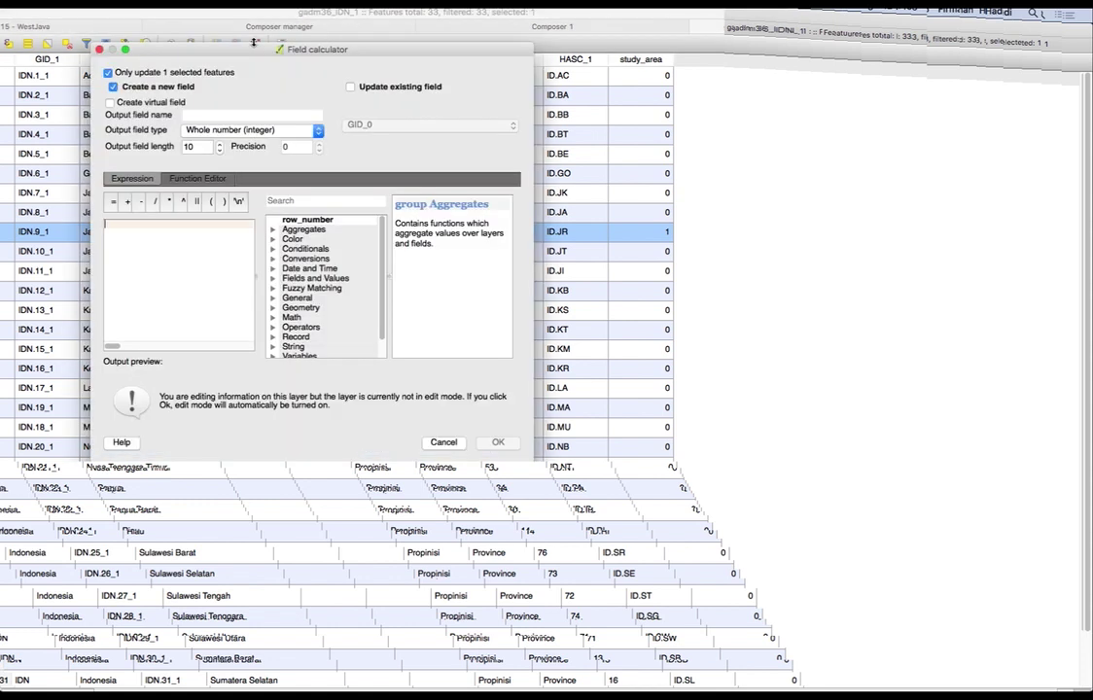
{"action": "left_click", "coordinate": [108, 73]}
{"action": "left_click", "coordinate": [221, 113]}
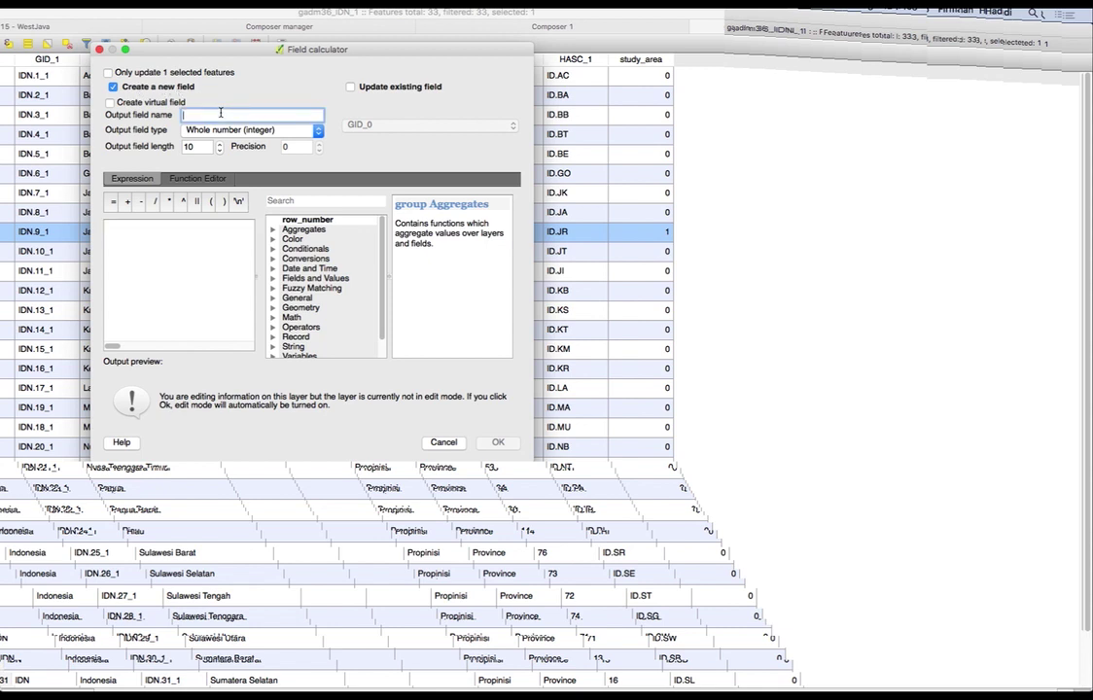
{"action": "type", "text": "wilayh"}
{"action": "type", "text": "h"}
{"action": "left_click", "coordinate": [215, 130]}
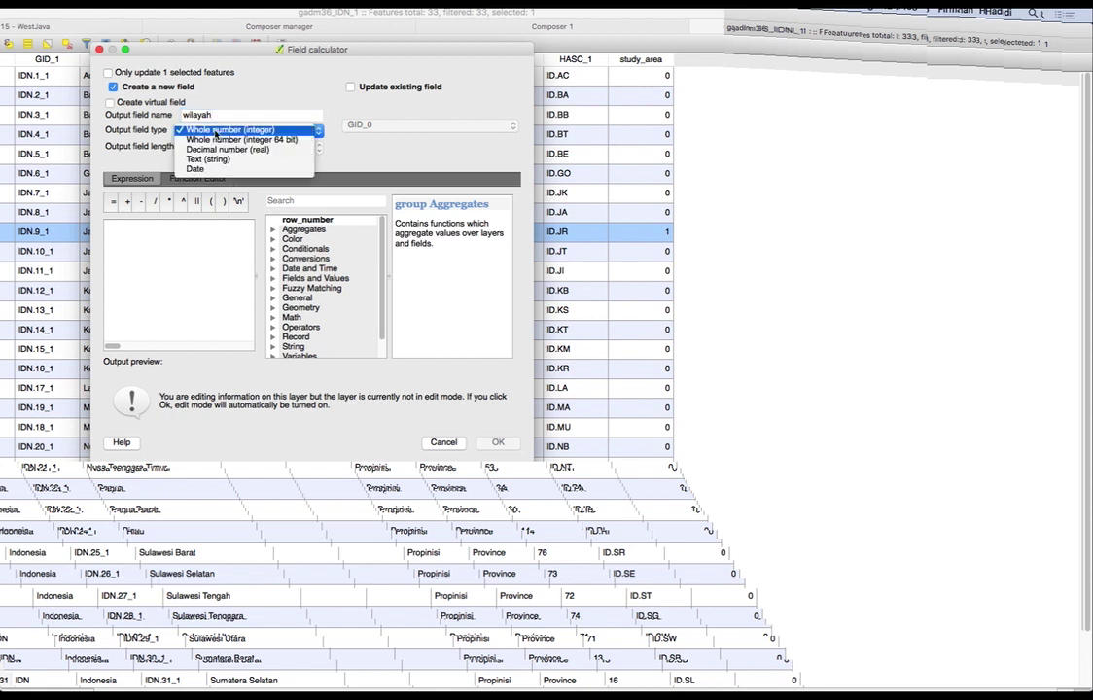
{"action": "left_click", "coordinate": [215, 132]}
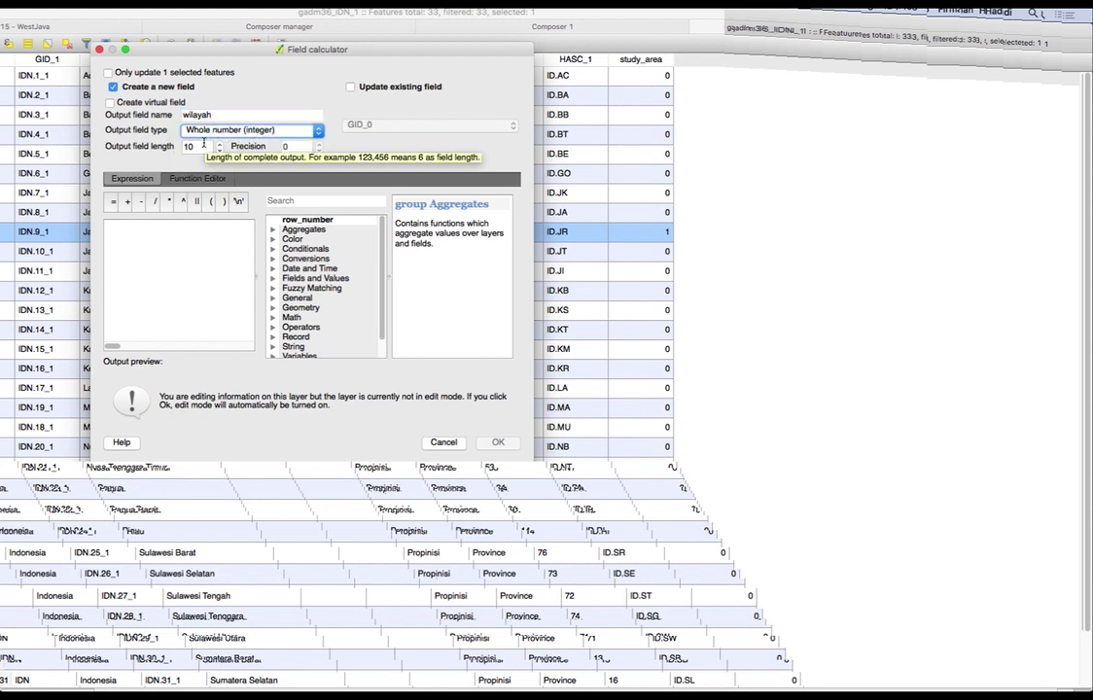
{"action": "left_click", "coordinate": [204, 145]}
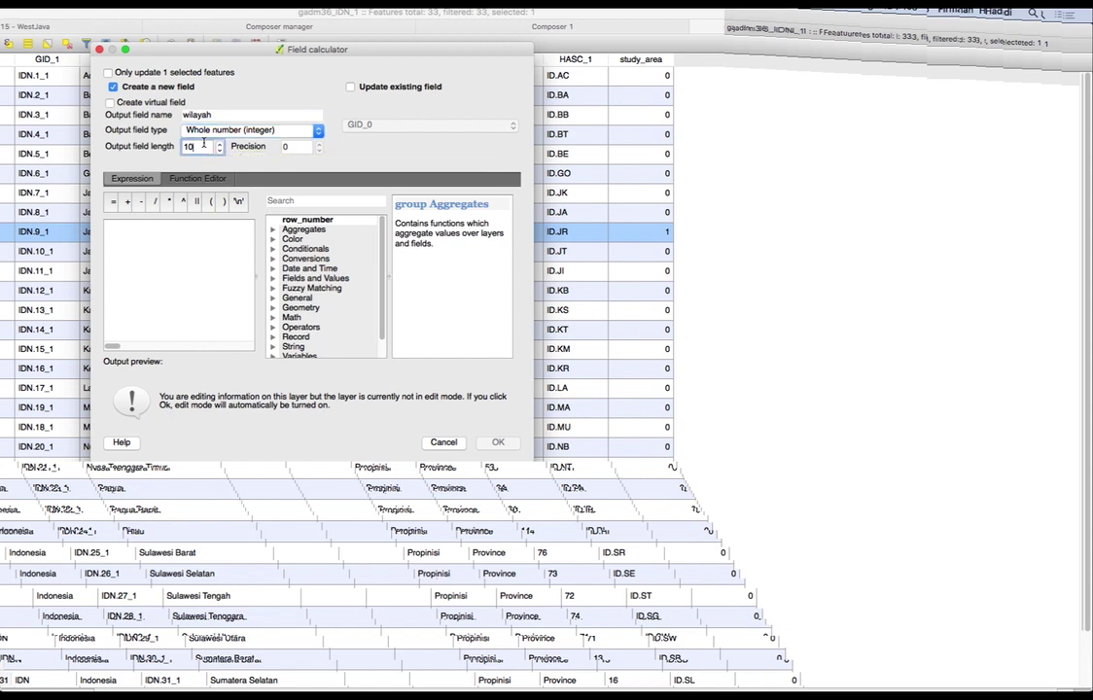
{"action": "key", "text": "BackSpace"}
Enter 0 as the expression for the wilayah field and create the field
{"action": "left_click", "coordinate": [210, 281]}
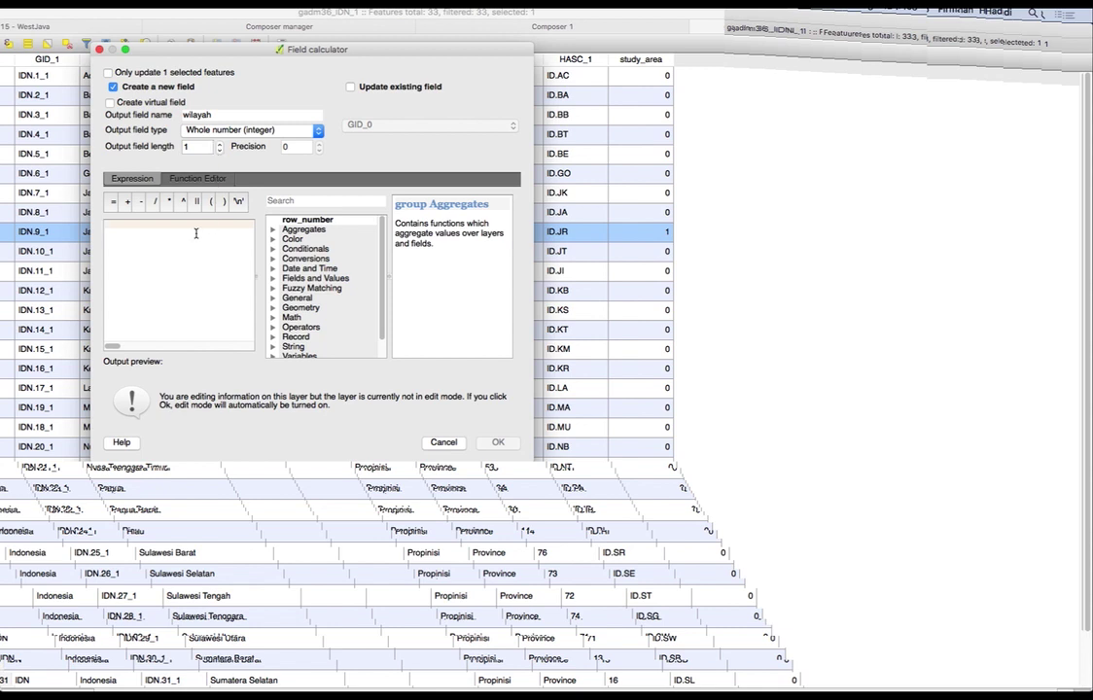
{"action": "type", "text": "0"}
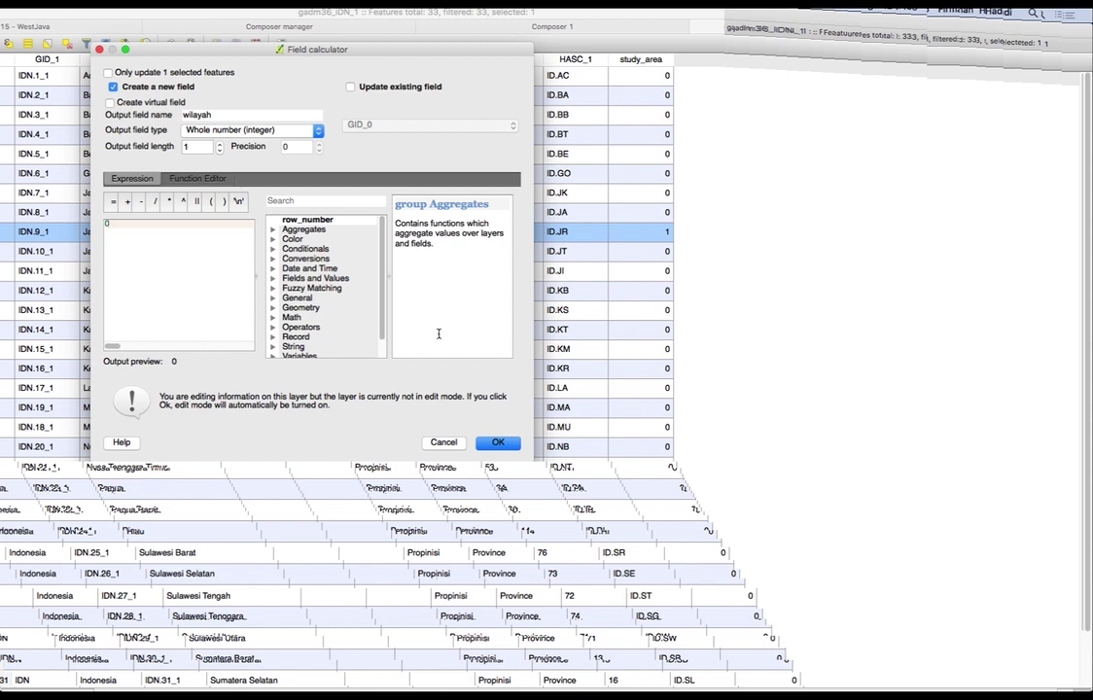
{"action": "left_click", "coordinate": [228, 116]}
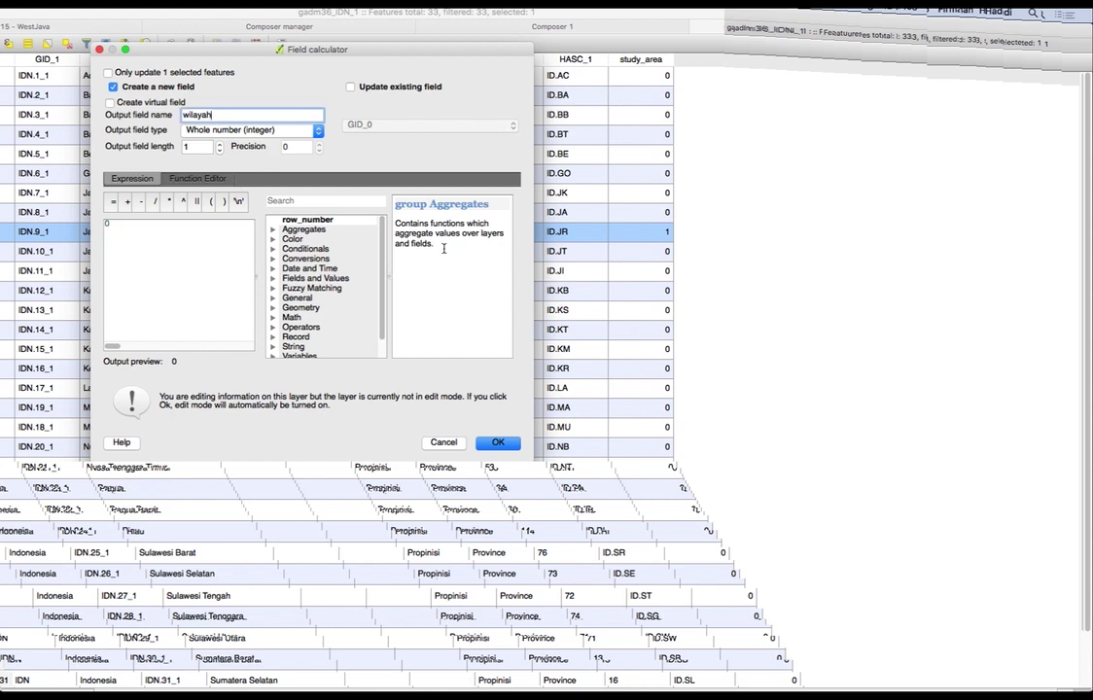
{"action": "left_click", "coordinate": [496, 442]}
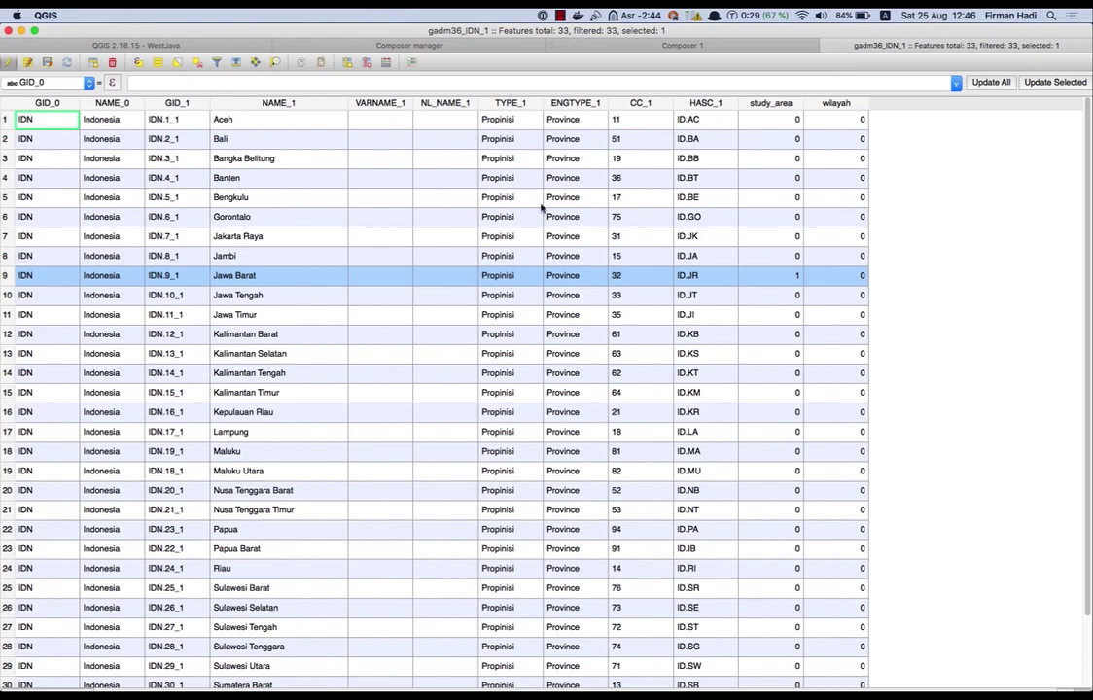
Set the wilayah value of the Jawa Barat record to 1, save the edits and end the editing session
{"action": "double_click", "coordinate": [861, 278]}
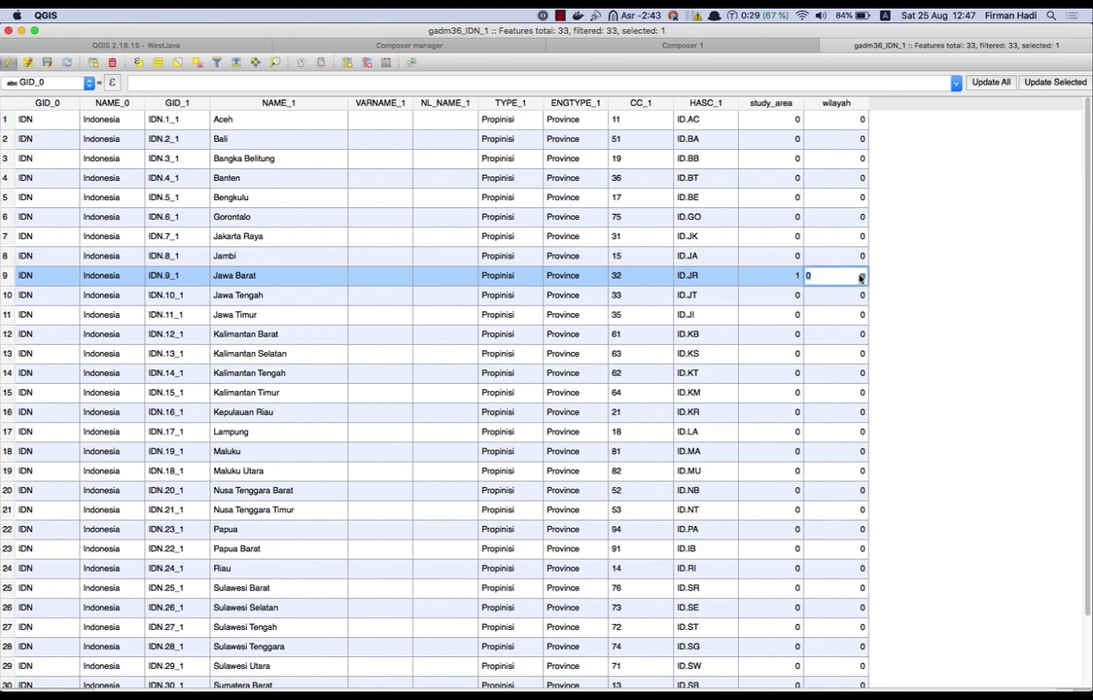
{"action": "type", "text": "1"}
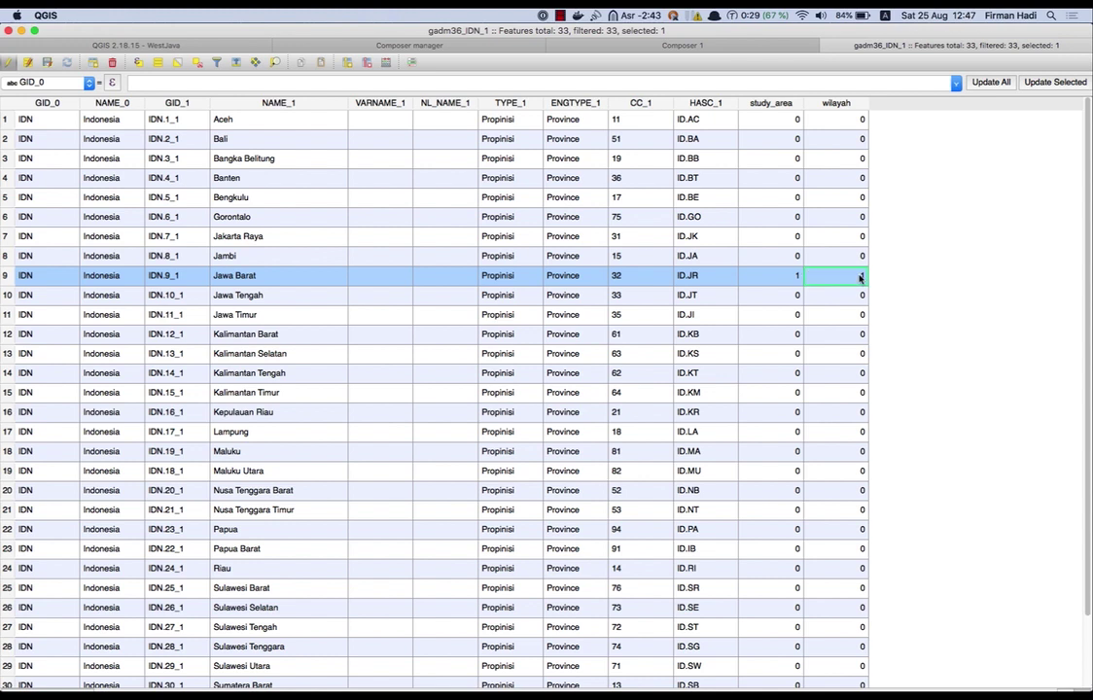
{"action": "key", "text": "Return"}
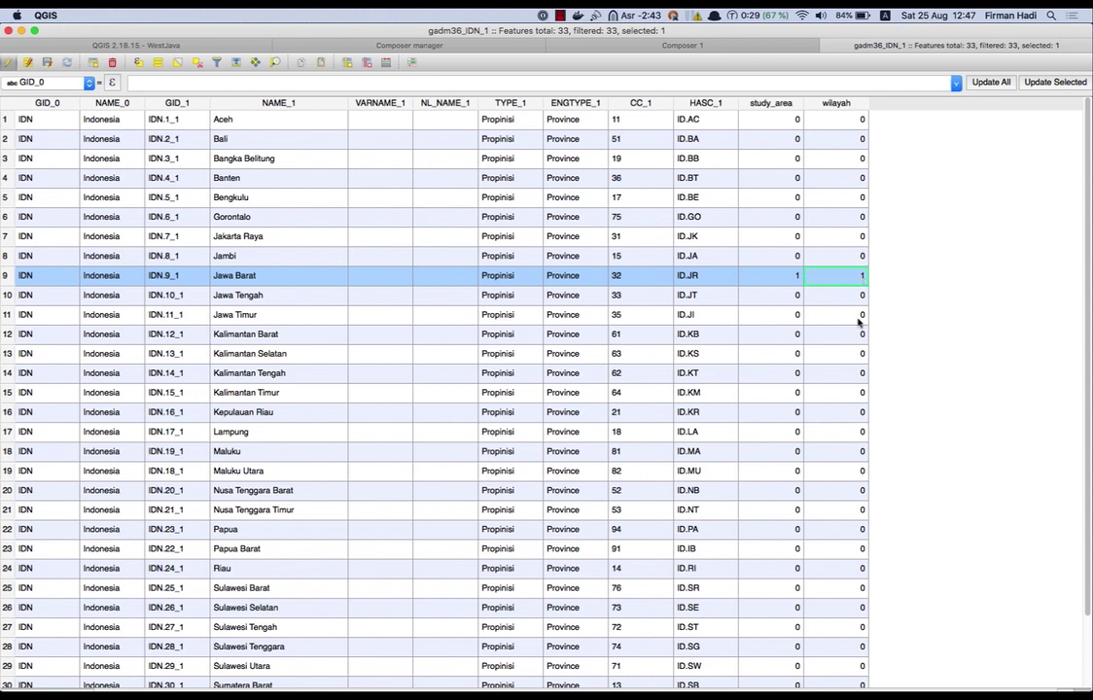
{"action": "left_click", "coordinate": [47, 64]}
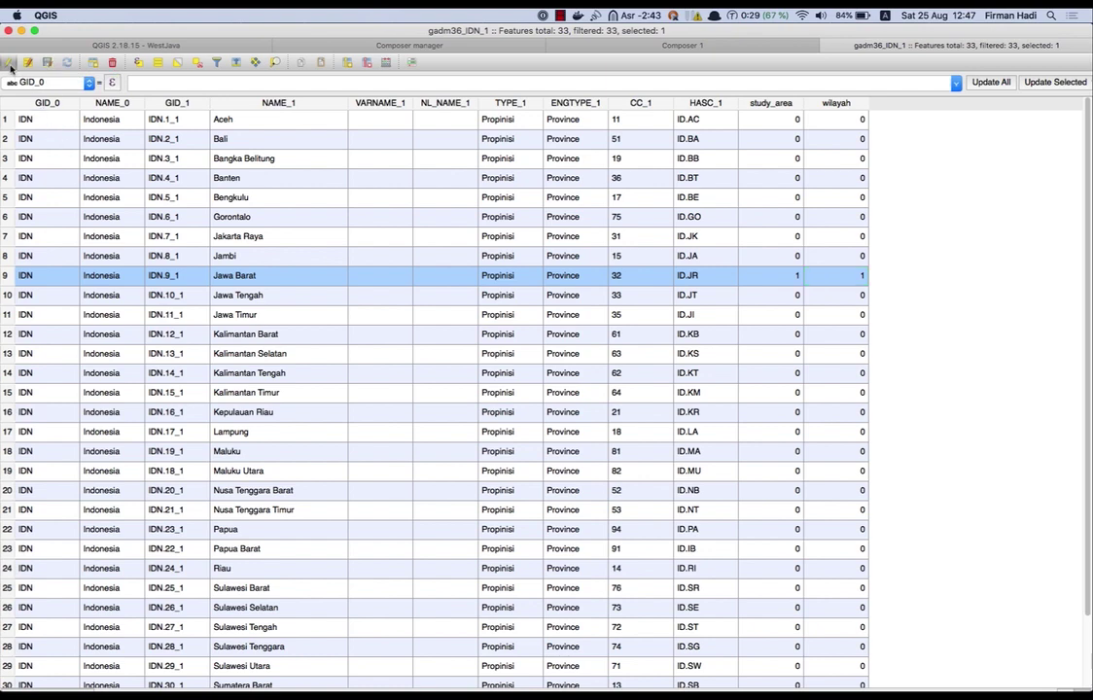
{"action": "left_click", "coordinate": [10, 63]}
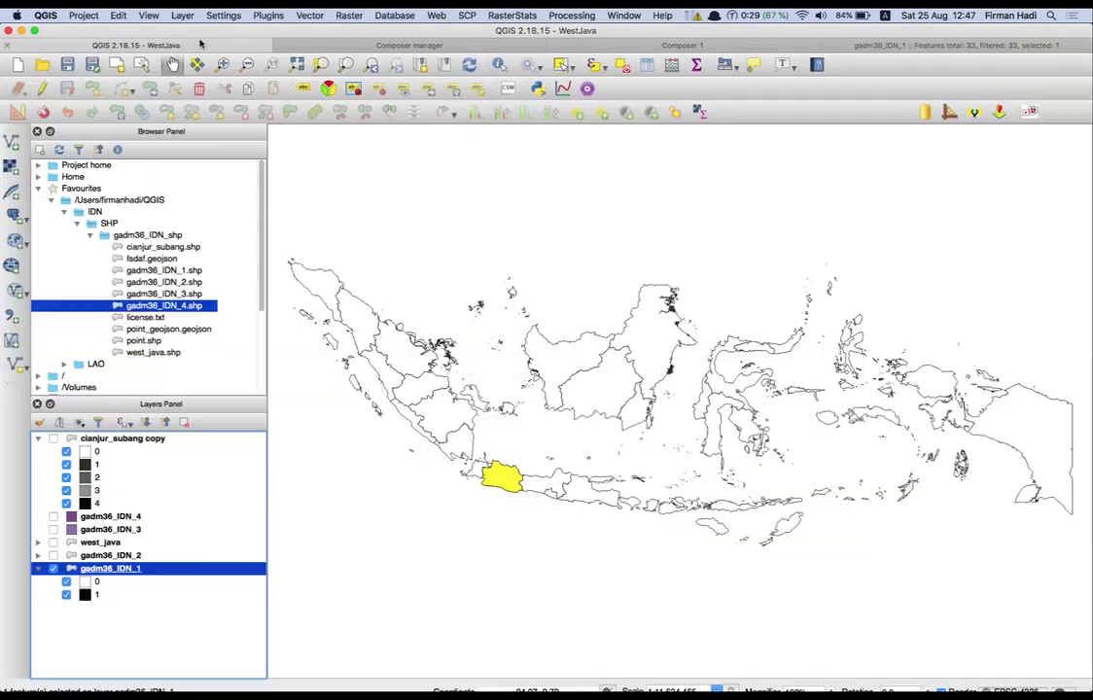
Reopen the attribute table of gadm36_IDN_1, deselect all features and return to the map
{"action": "left_click", "coordinate": [181, 43]}
{"action": "right_click", "coordinate": [129, 566]}
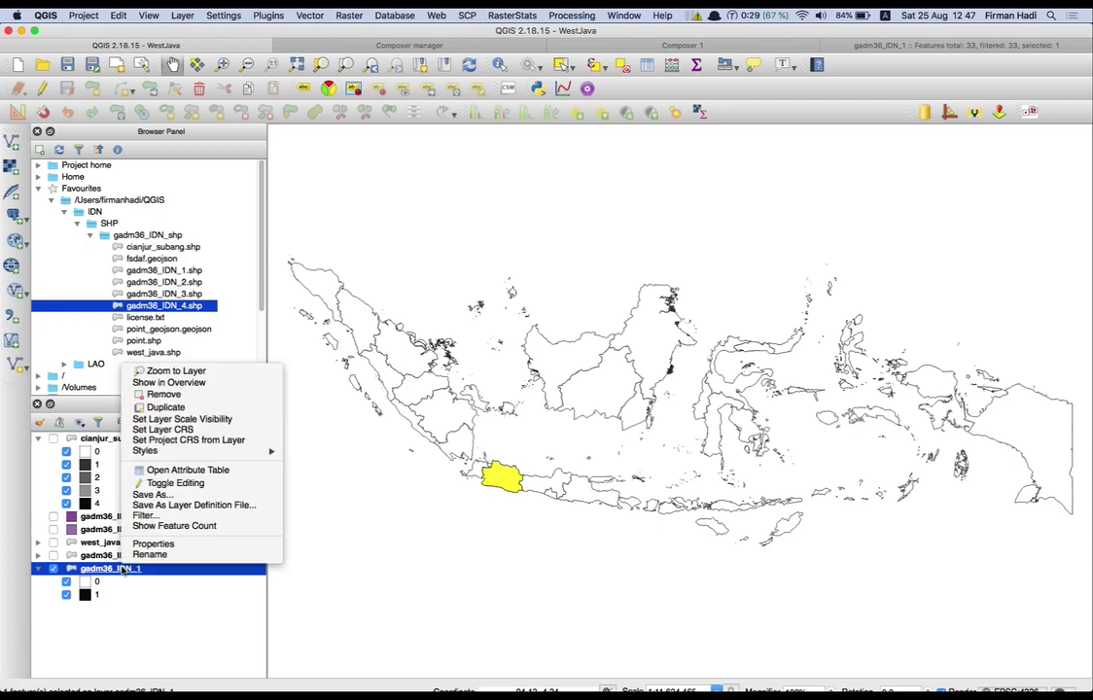
{"action": "left_click", "coordinate": [223, 471]}
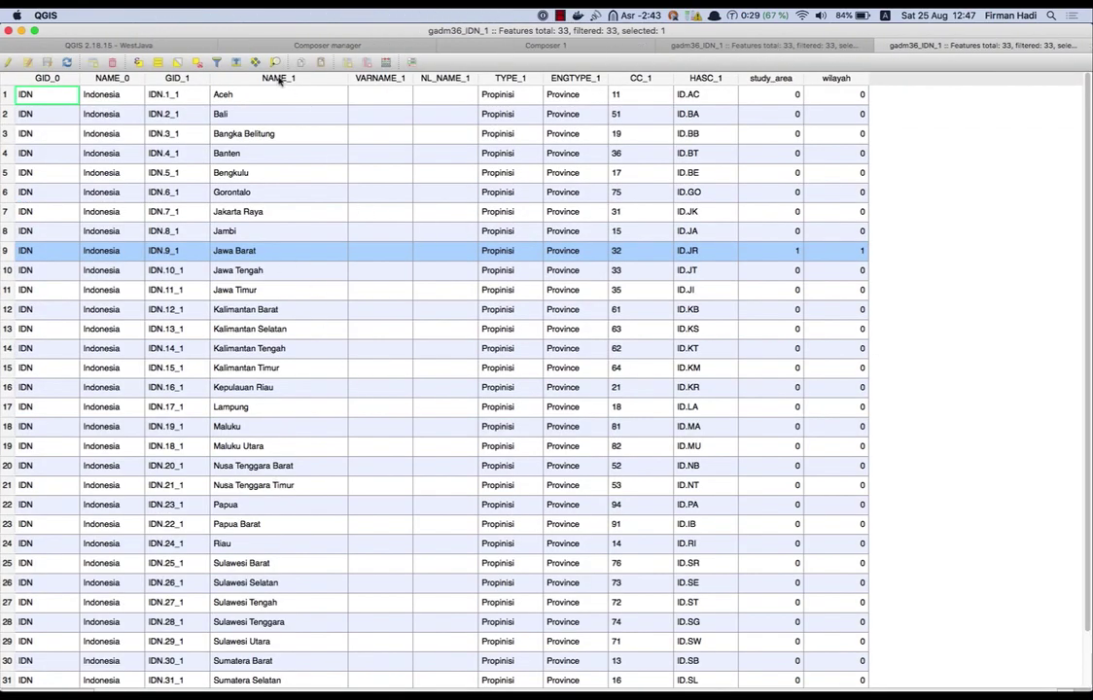
{"action": "left_click", "coordinate": [196, 65]}
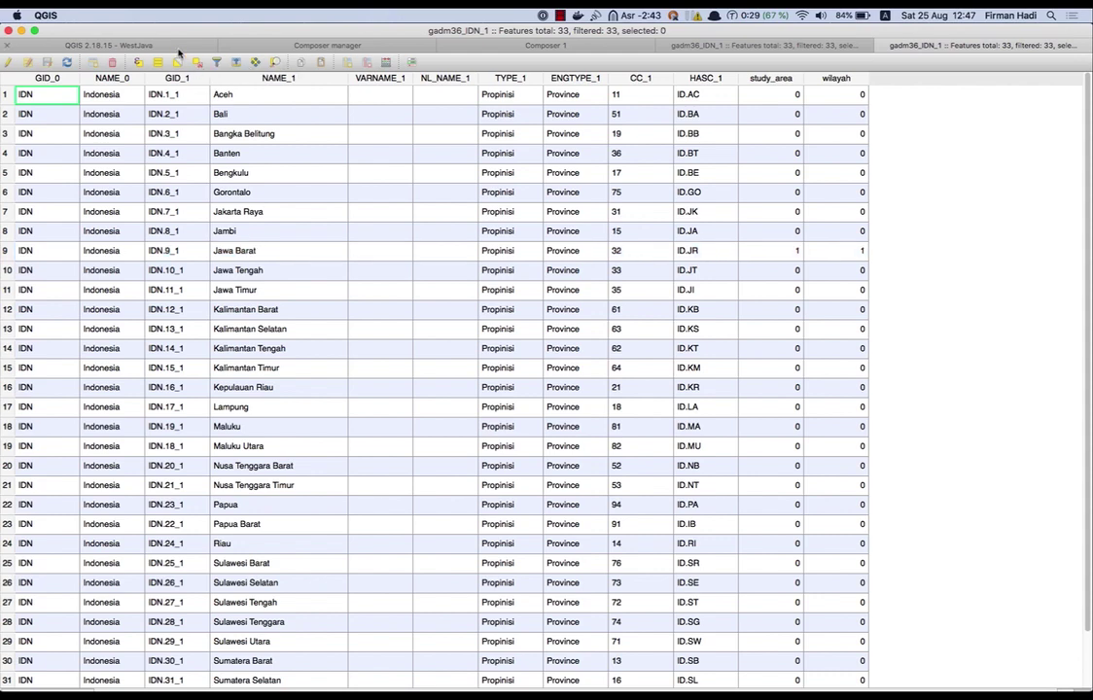
{"action": "left_click", "coordinate": [178, 48]}
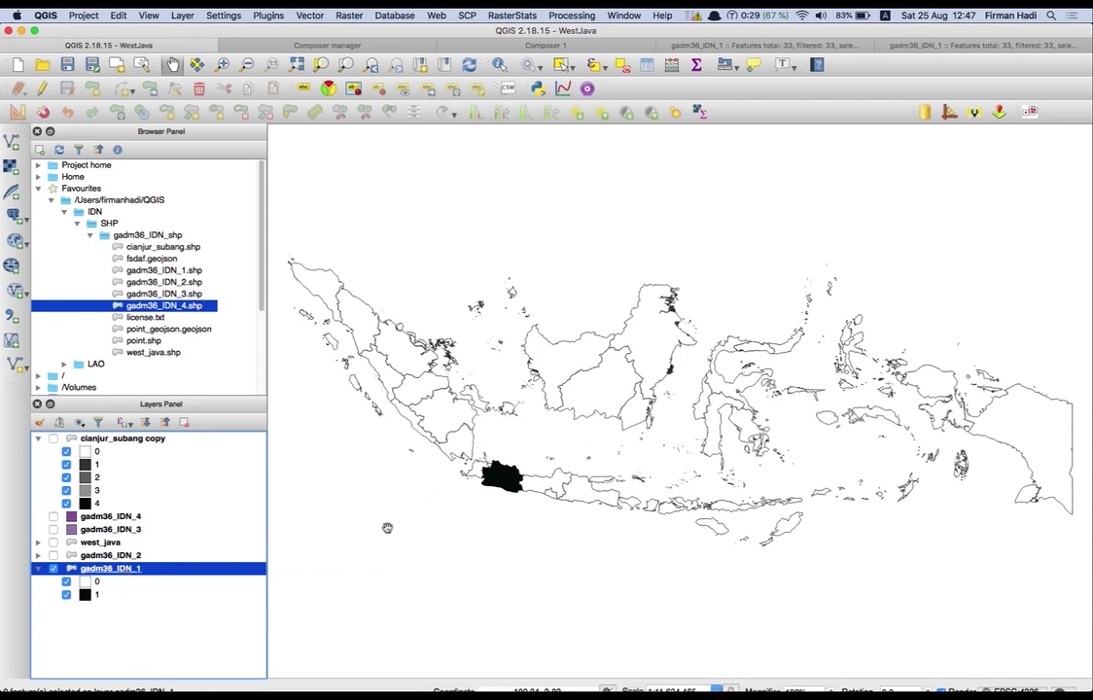
Change the style of the gadm36_IDN_1 layer to Single symbol and apply it
{"action": "right_click", "coordinate": [111, 572]}
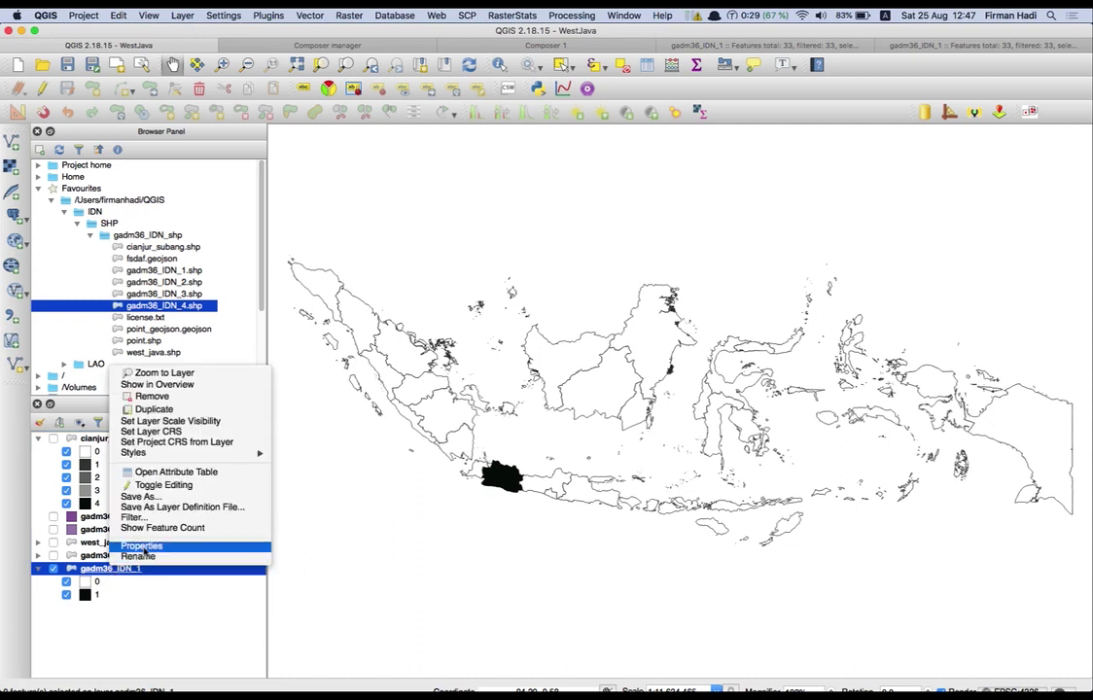
{"action": "left_click", "coordinate": [165, 636]}
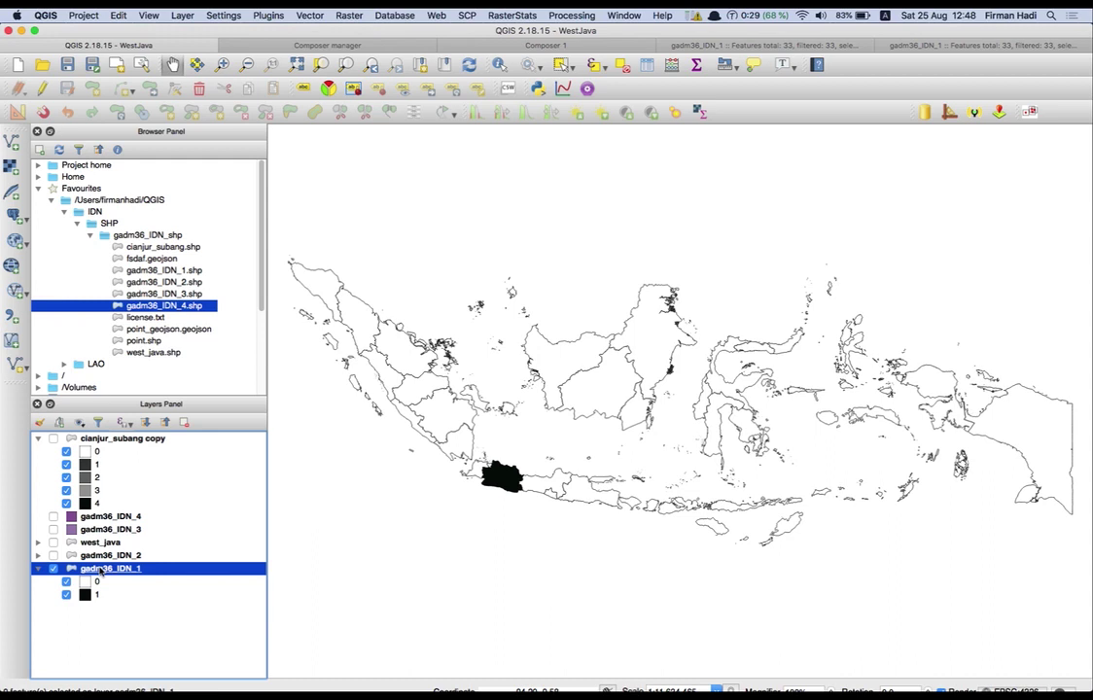
{"action": "double_click", "coordinate": [100, 571]}
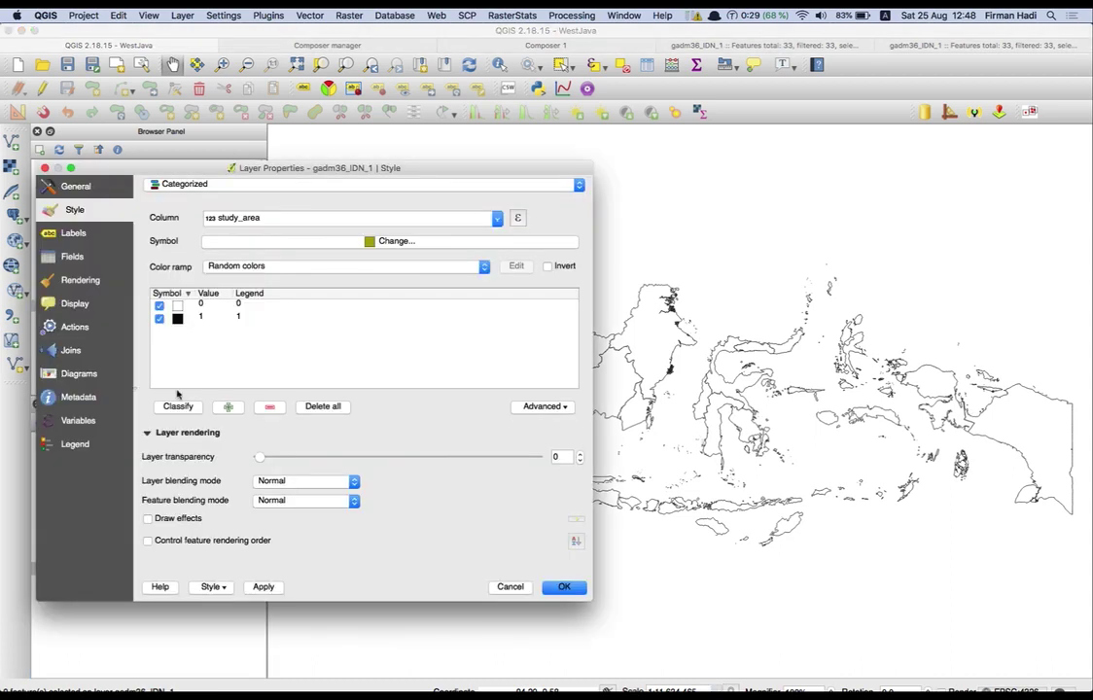
{"action": "left_click", "coordinate": [97, 187]}
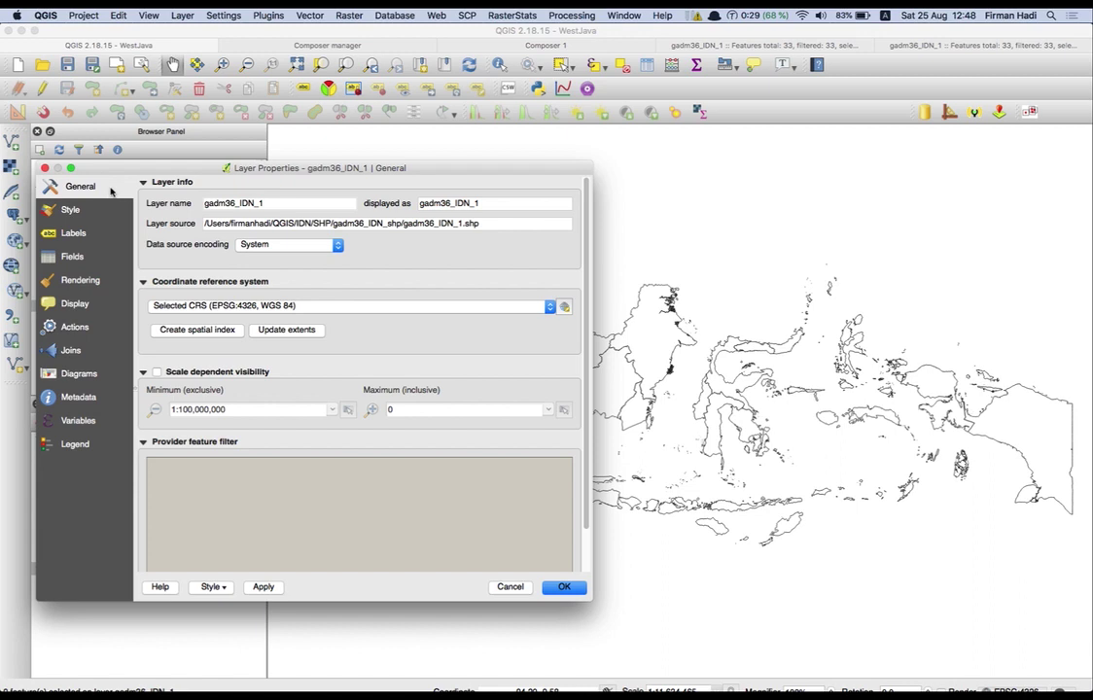
{"action": "left_click", "coordinate": [82, 212]}
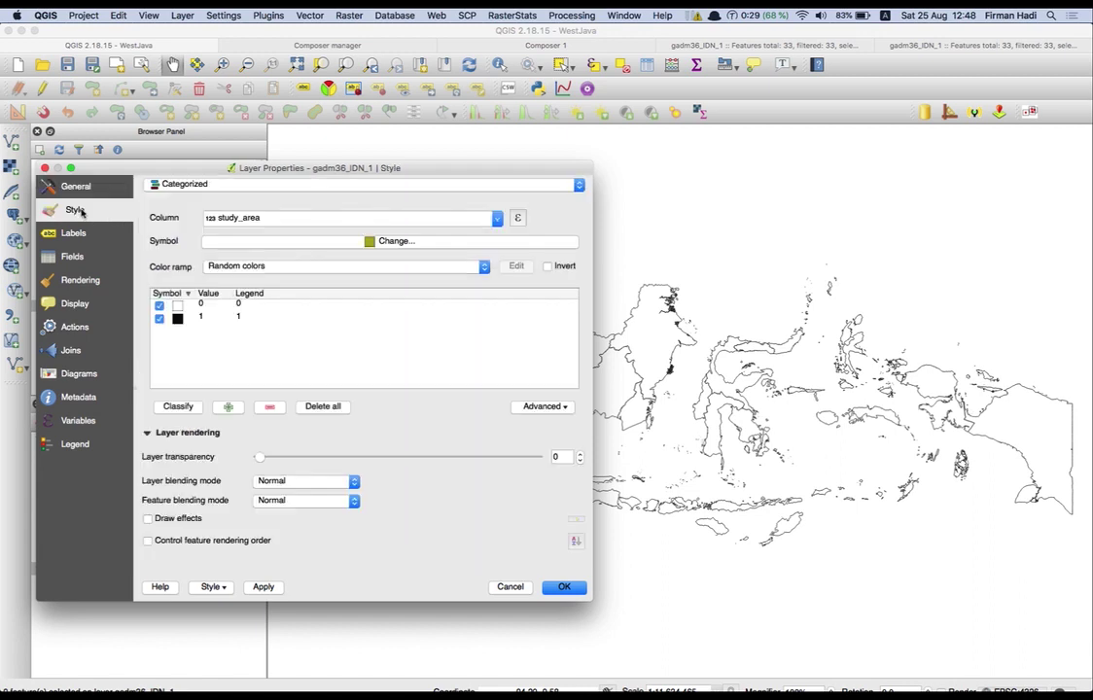
{"action": "left_click", "coordinate": [236, 185]}
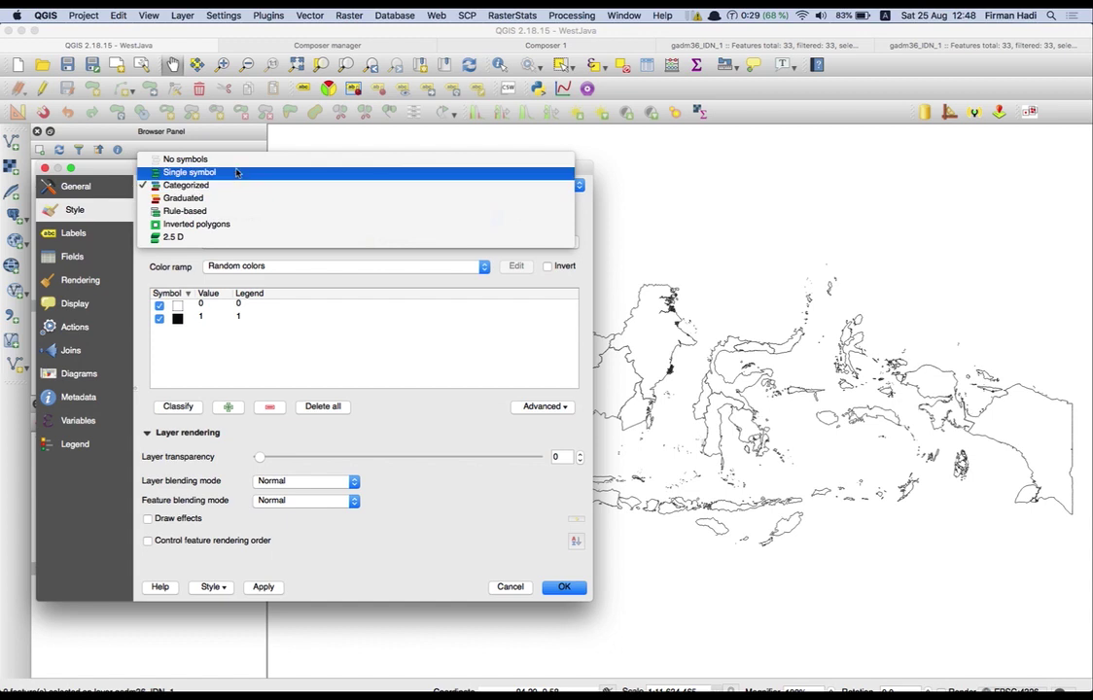
{"action": "left_click", "coordinate": [236, 173]}
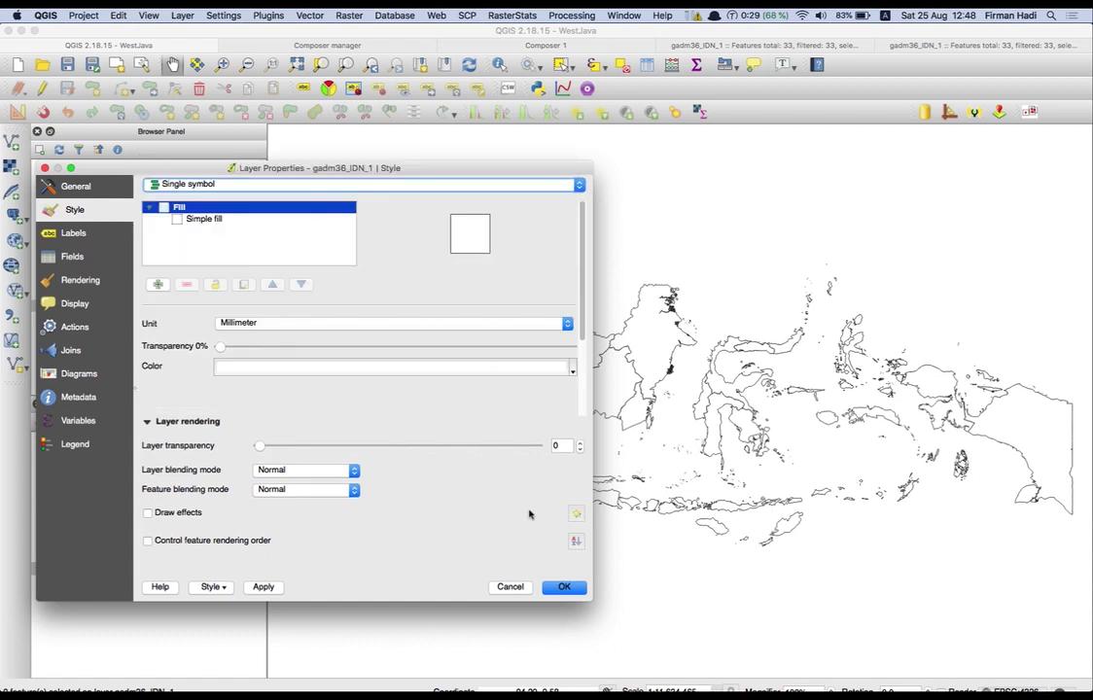
{"action": "left_click", "coordinate": [564, 587]}
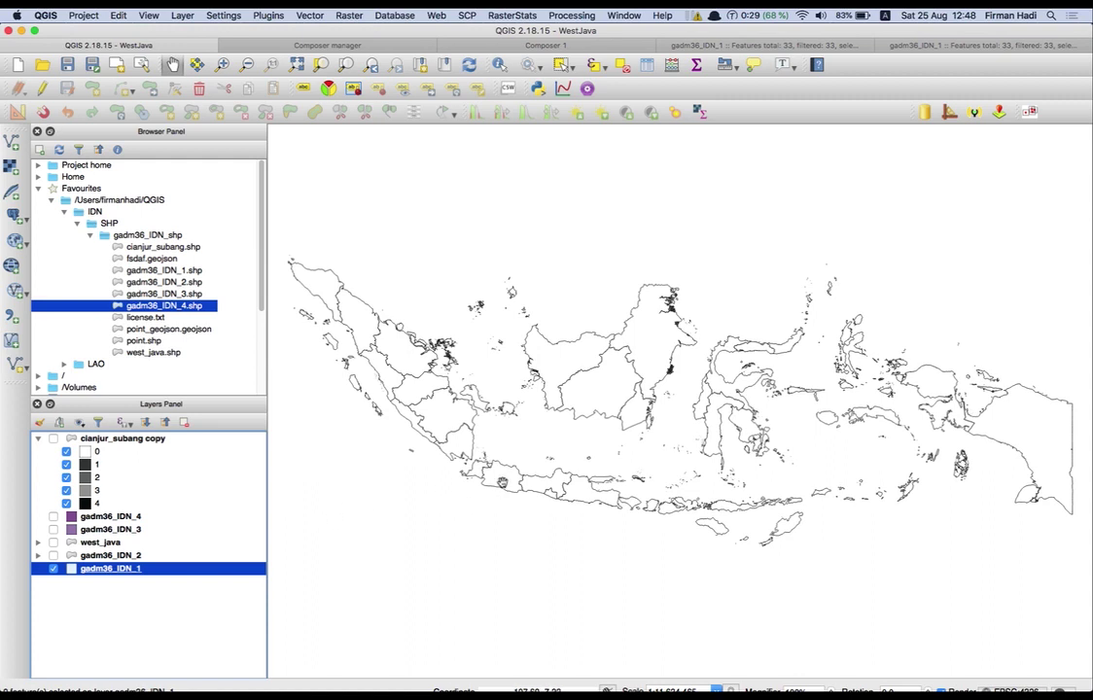
Change the gadm36_IDN_1 layer's style to Categorized without choosing a column and apply it
{"action": "right_click", "coordinate": [122, 573]}
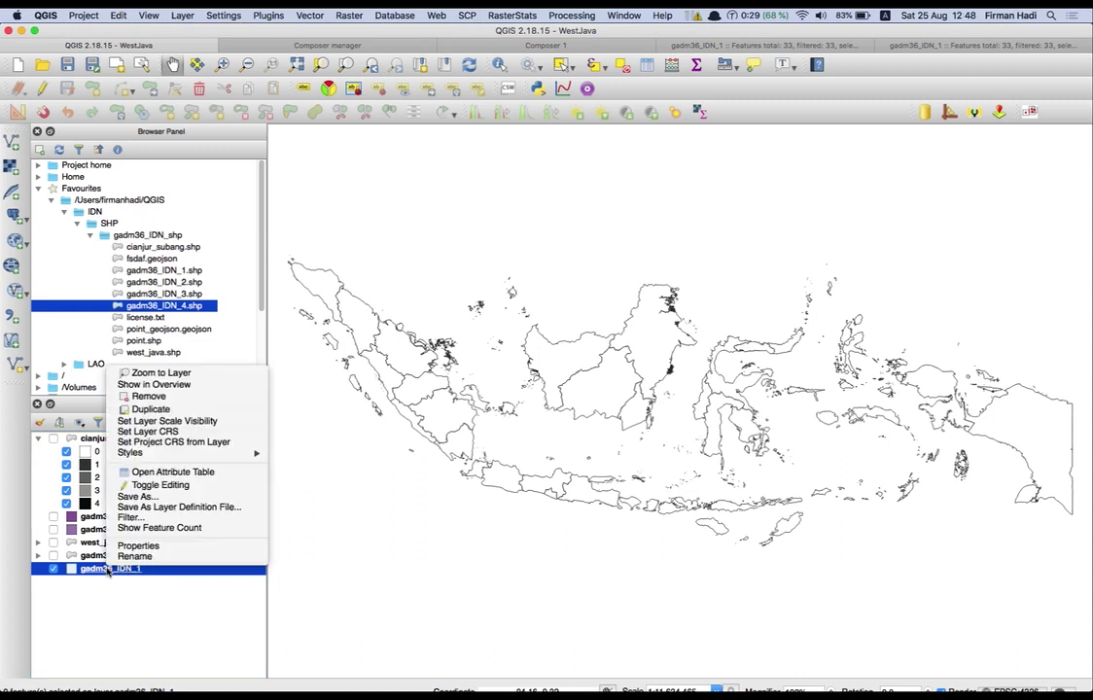
{"action": "left_click", "coordinate": [136, 546]}
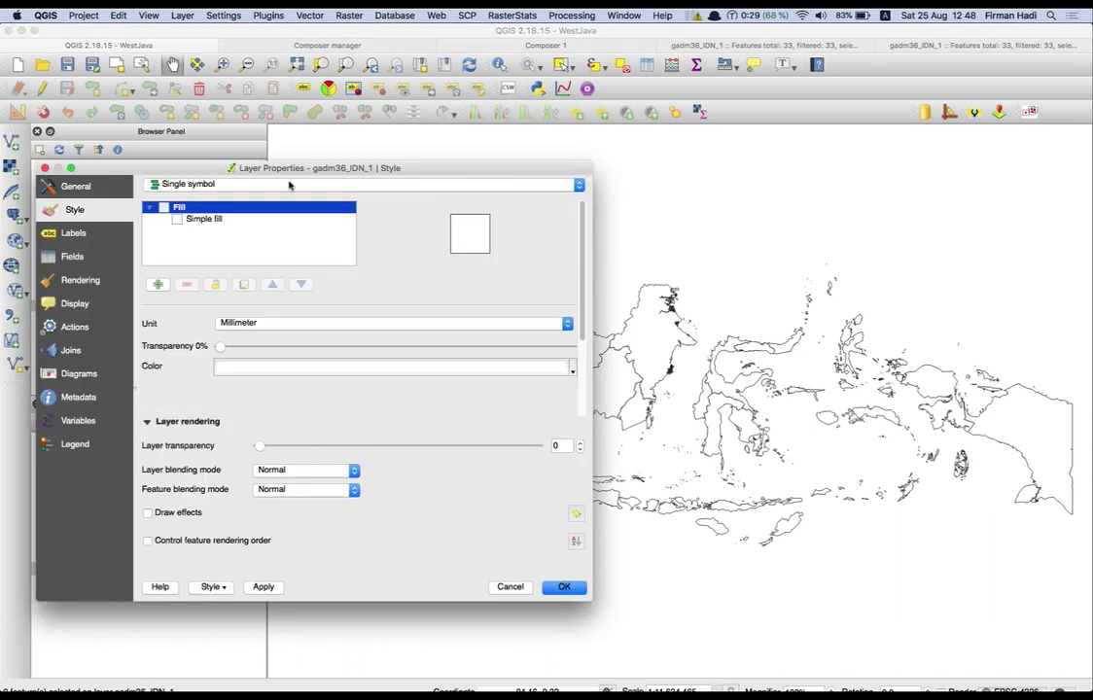
{"action": "left_click", "coordinate": [289, 183]}
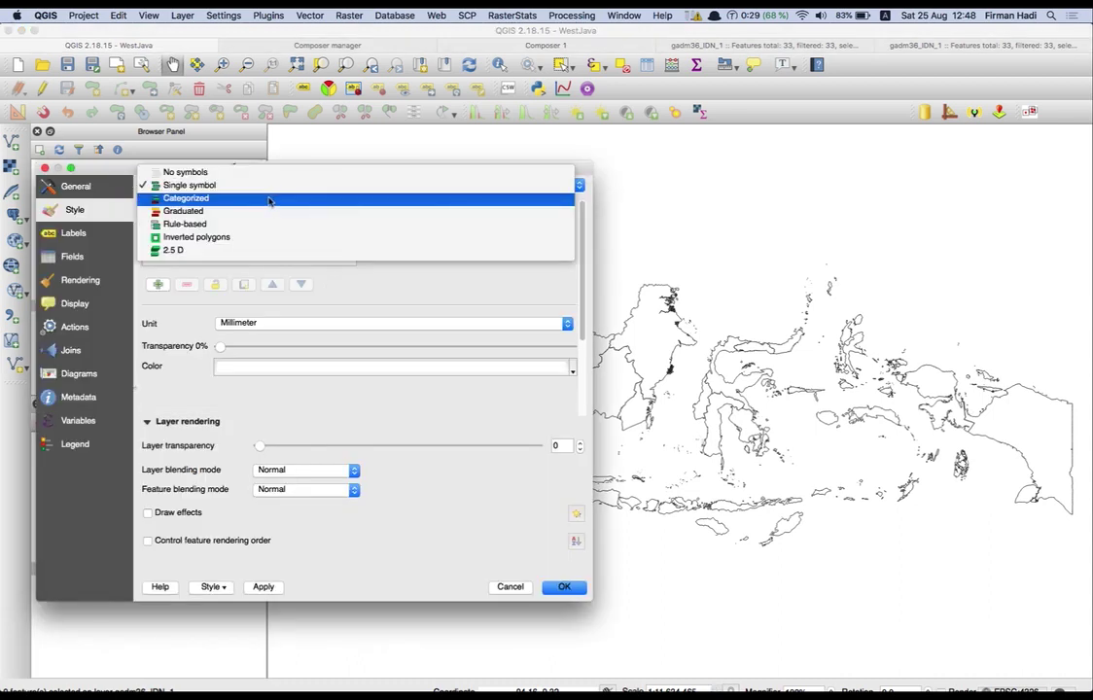
{"action": "left_click", "coordinate": [269, 199]}
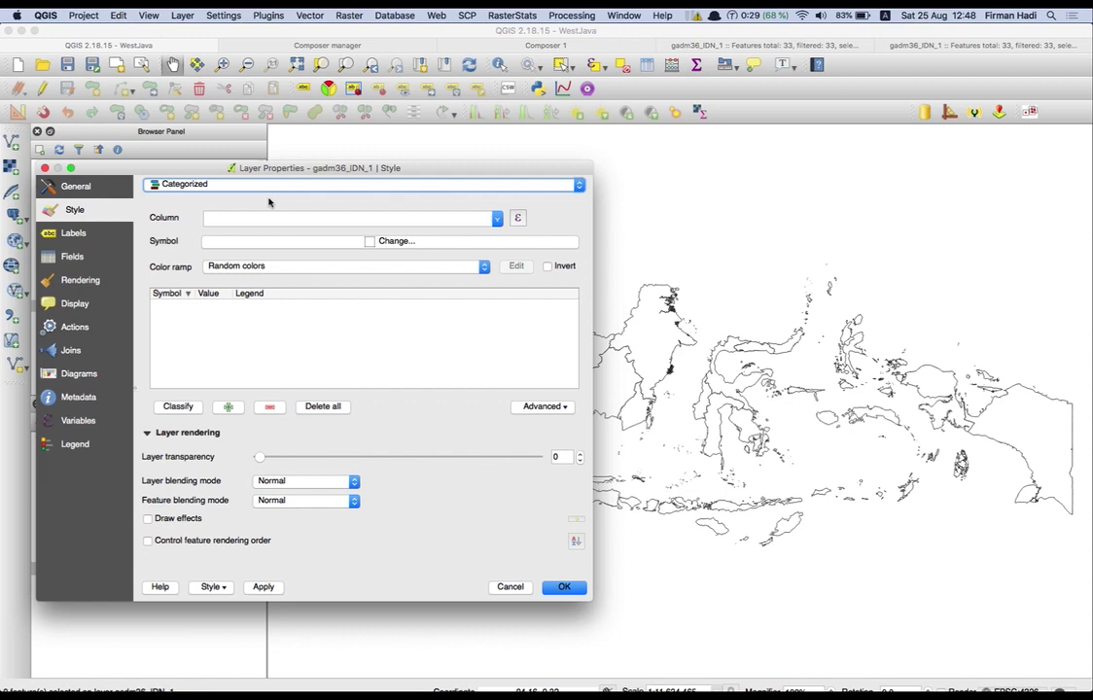
{"action": "left_click", "coordinate": [564, 587]}
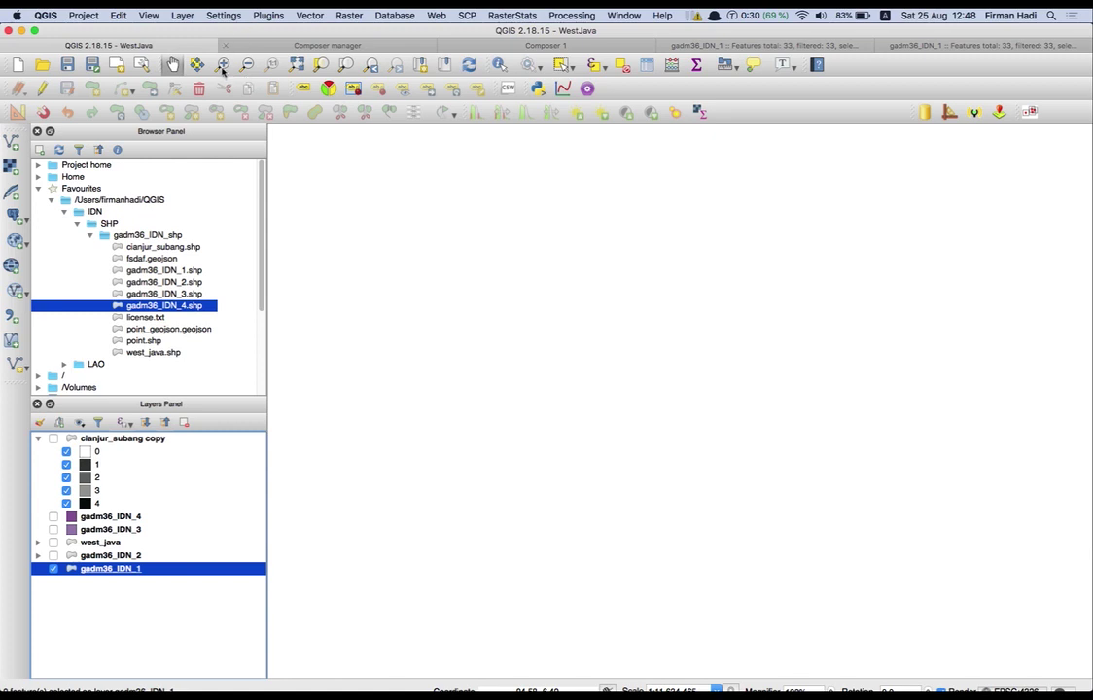
Review the Locale settings in the program options, check the language override choices, and close the options keeping U.S. English
{"action": "left_click", "coordinate": [264, 15]}
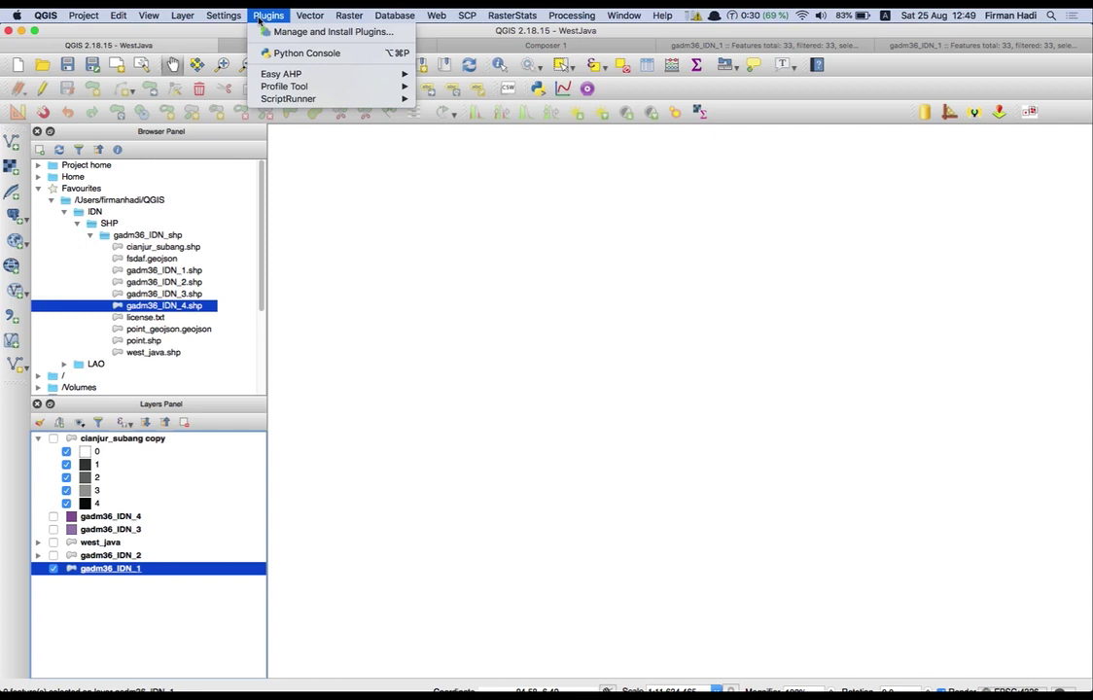
{"action": "mouse_move", "coordinate": [226, 19]}
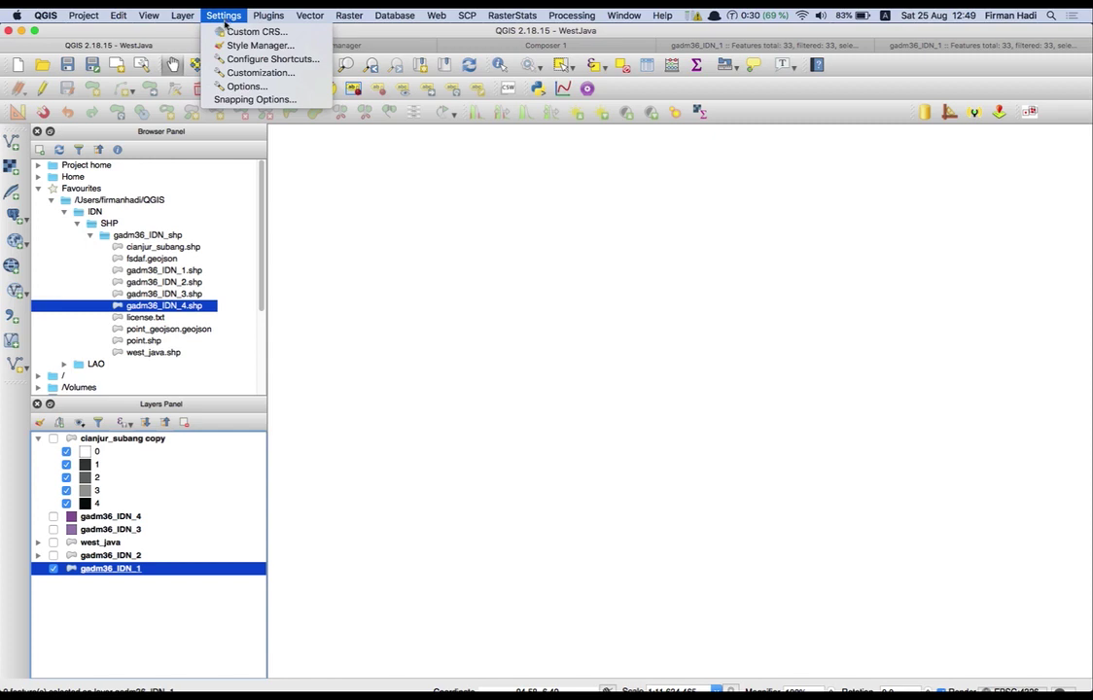
{"action": "left_click", "coordinate": [245, 86]}
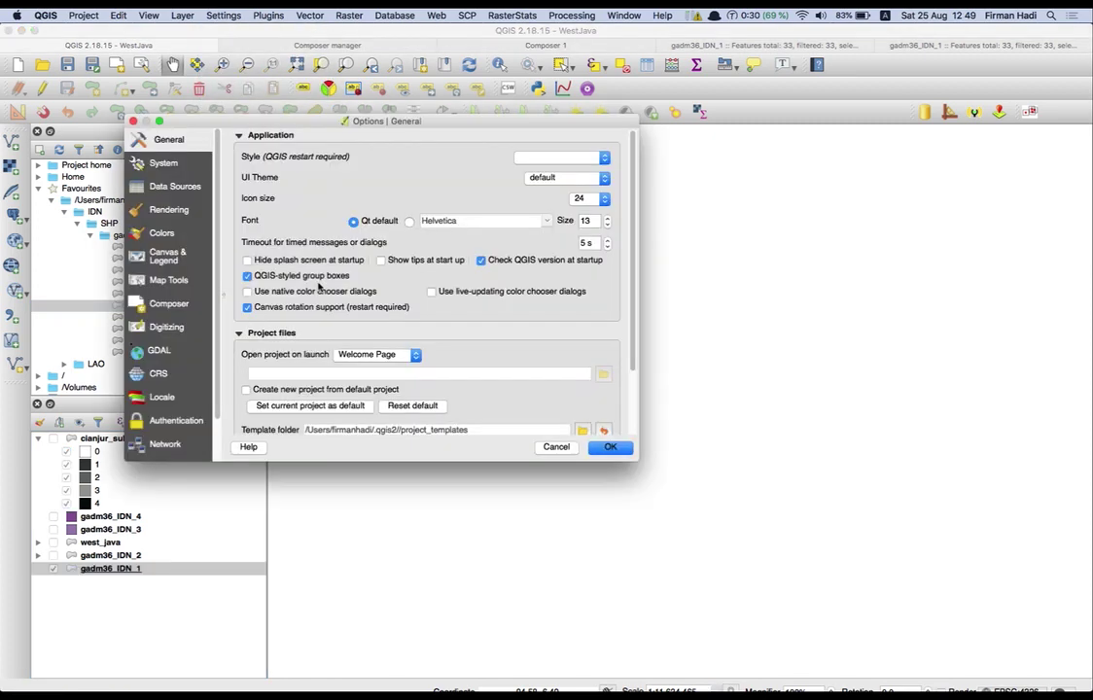
{"action": "left_click", "coordinate": [168, 399]}
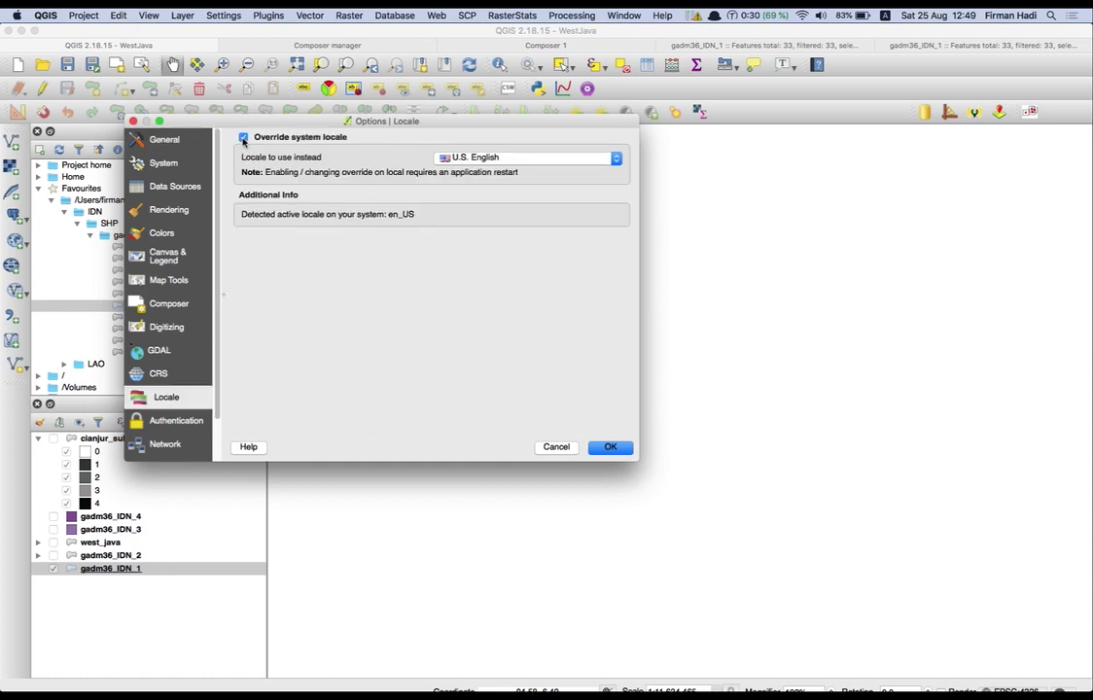
{"action": "left_click", "coordinate": [545, 162]}
{"action": "left_click", "coordinate": [530, 157]}
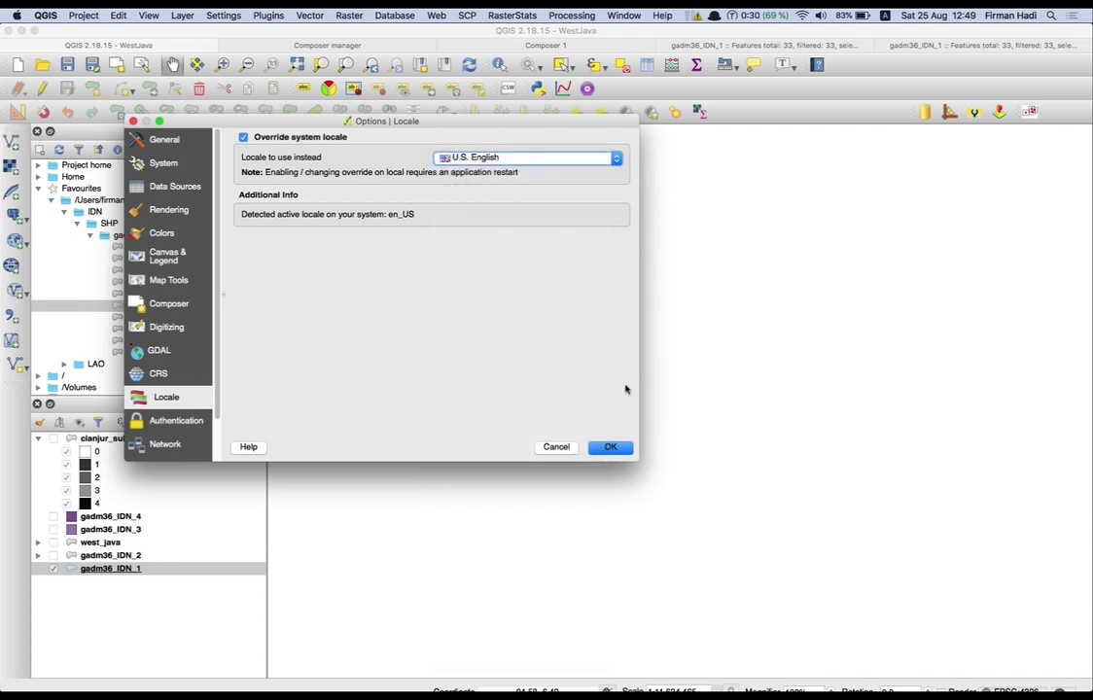
{"action": "left_click", "coordinate": [613, 446]}
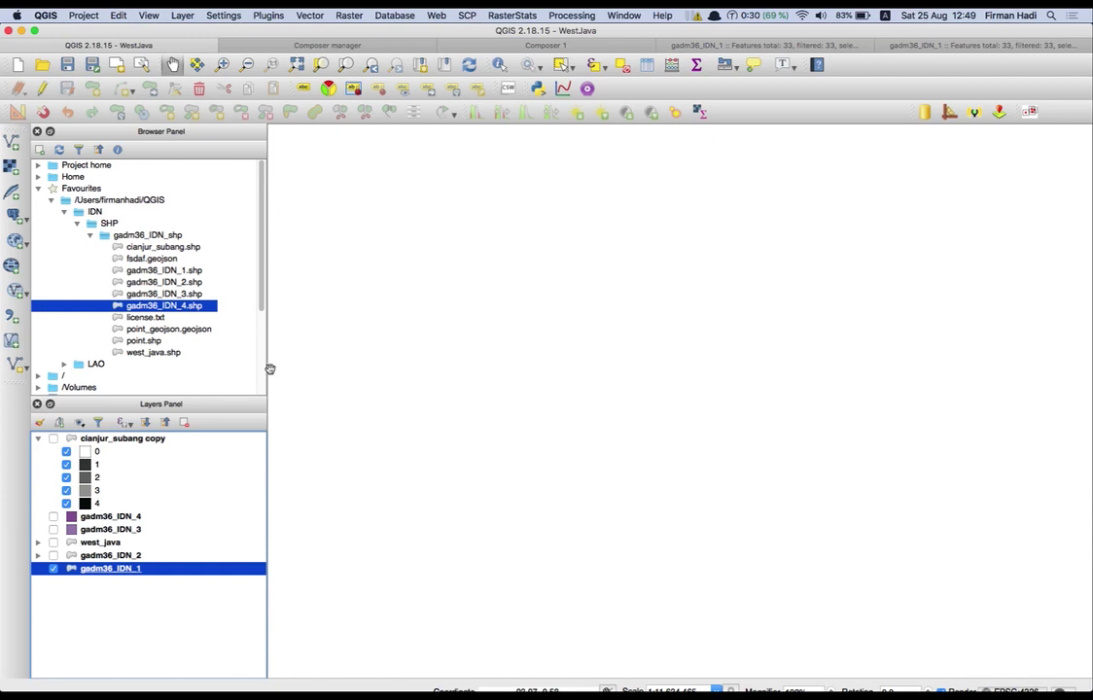
{"action": "left_click", "coordinate": [46, 15]}
{"action": "left_click", "coordinate": [247, 30]}
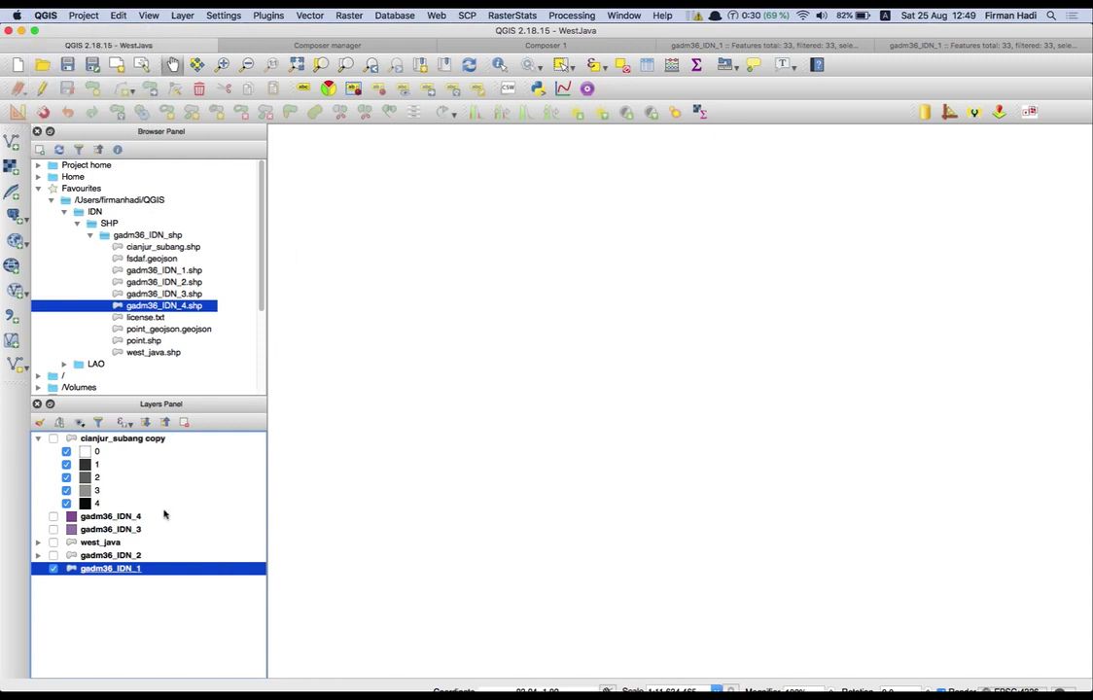
{"action": "right_click", "coordinate": [113, 571]}
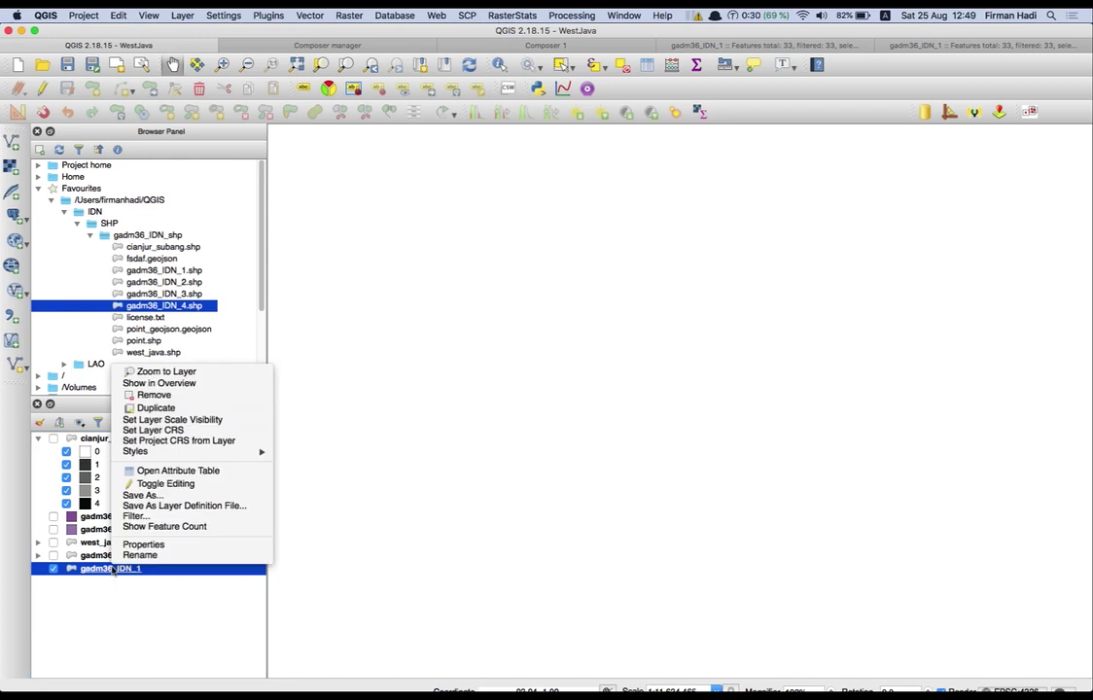
{"action": "left_click", "coordinate": [121, 616]}
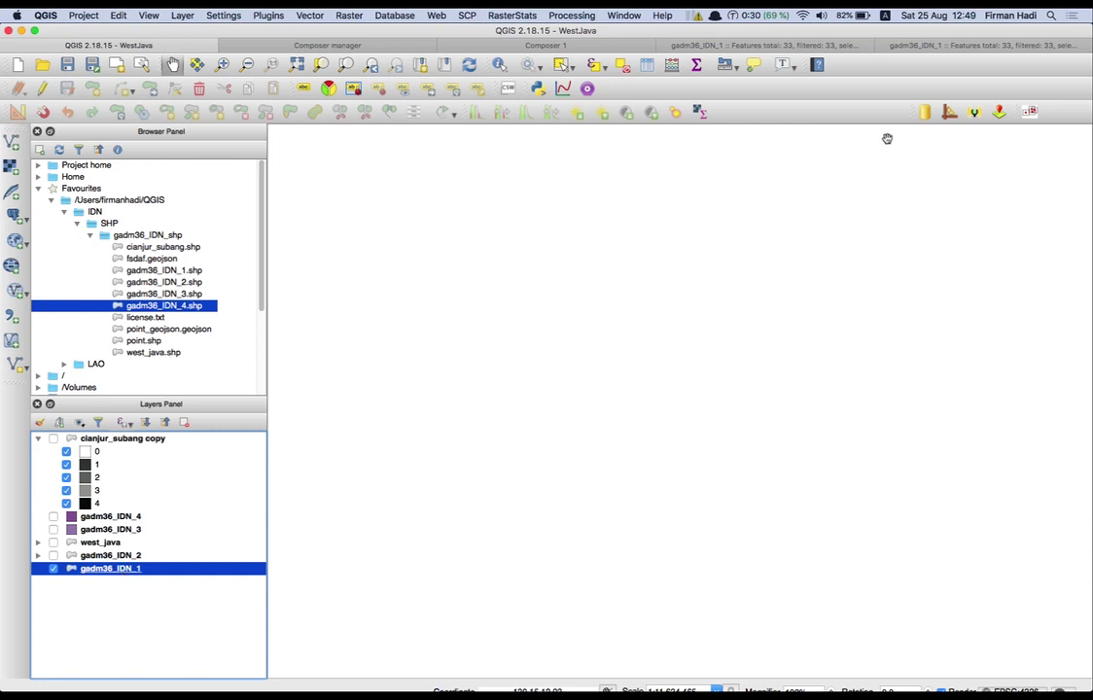
Classify the gadm36_IDN_1 layer's categorized style by the wilayah column and delete the category without a value
{"action": "right_click", "coordinate": [115, 576]}
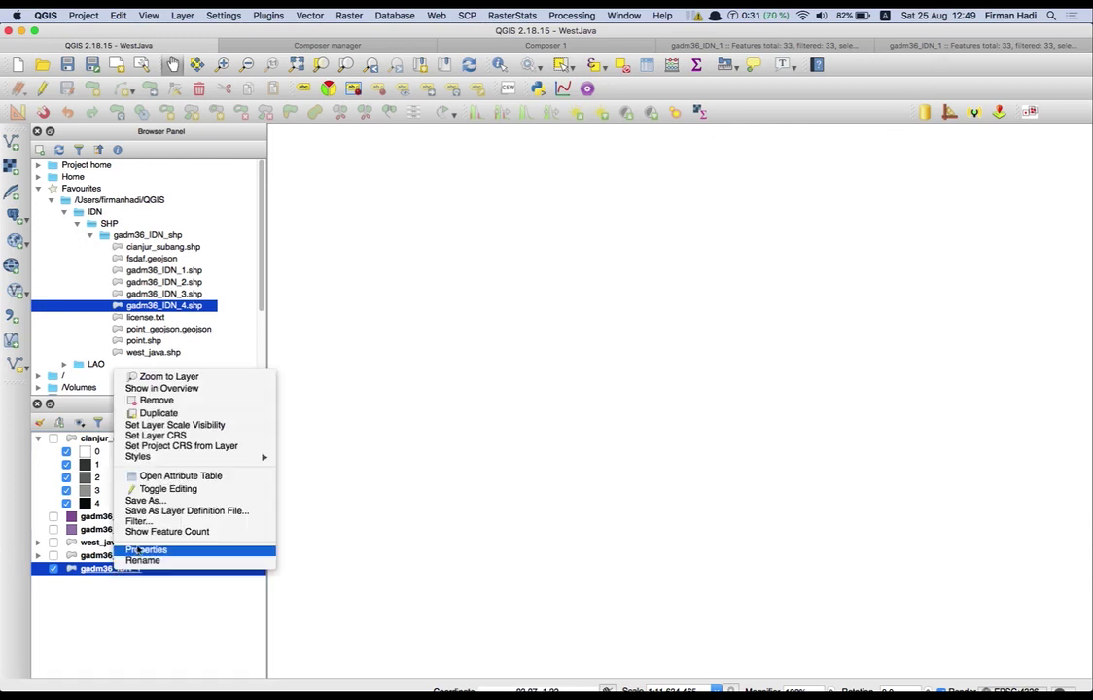
{"action": "left_click", "coordinate": [146, 551]}
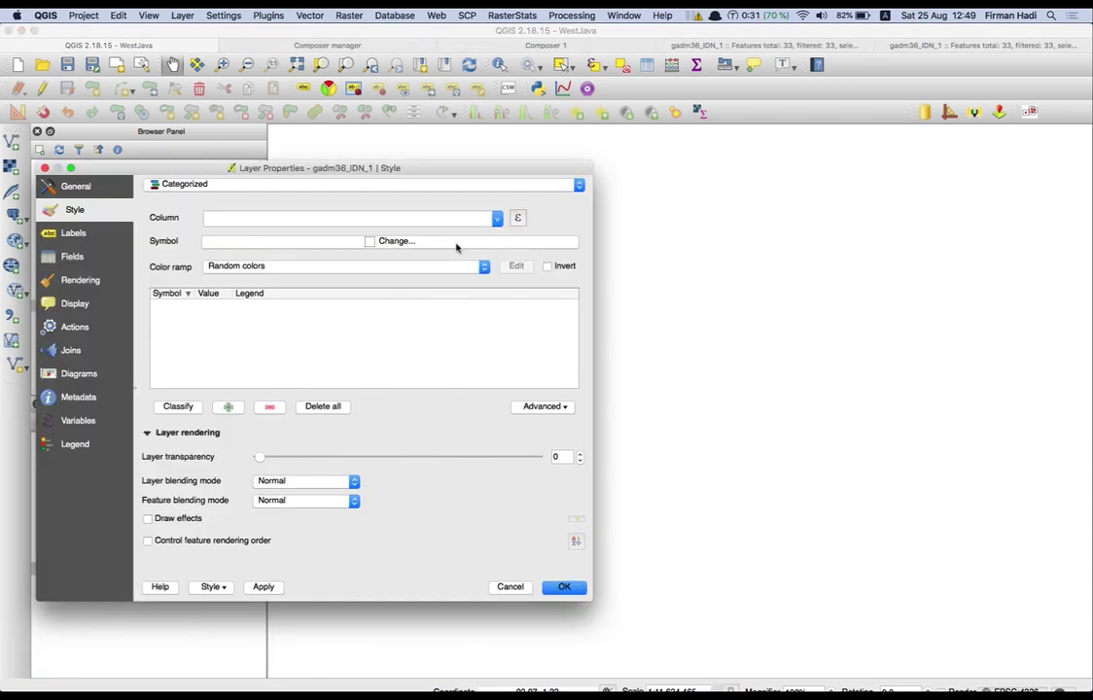
{"action": "left_click", "coordinate": [310, 184]}
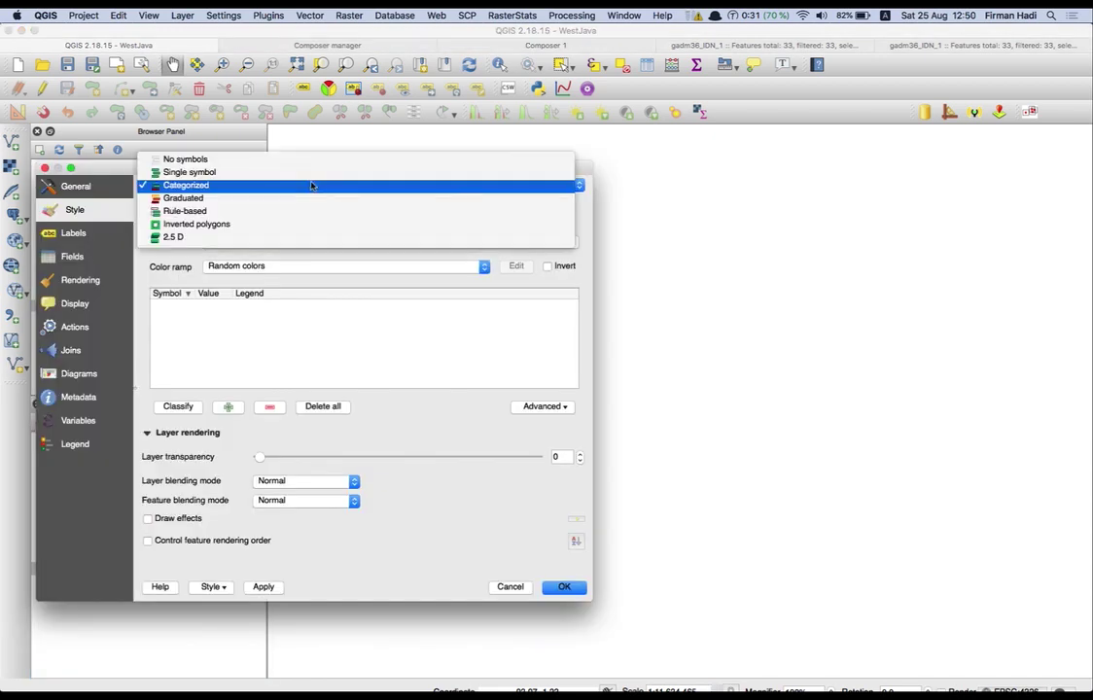
{"action": "left_click", "coordinate": [311, 185]}
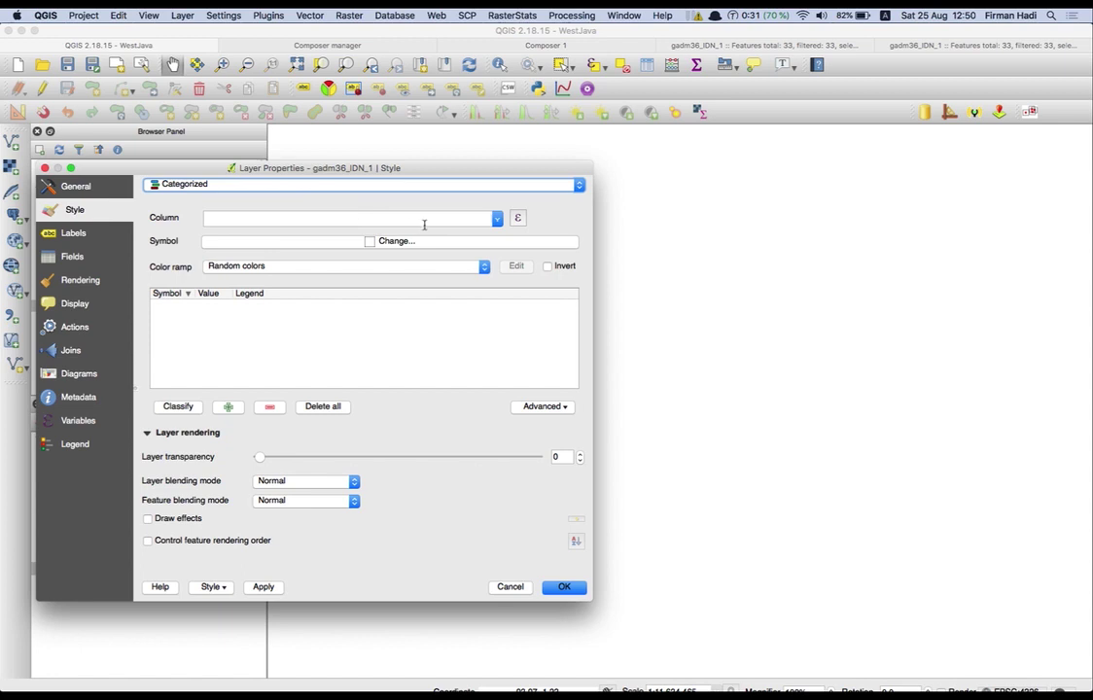
{"action": "left_click", "coordinate": [497, 218]}
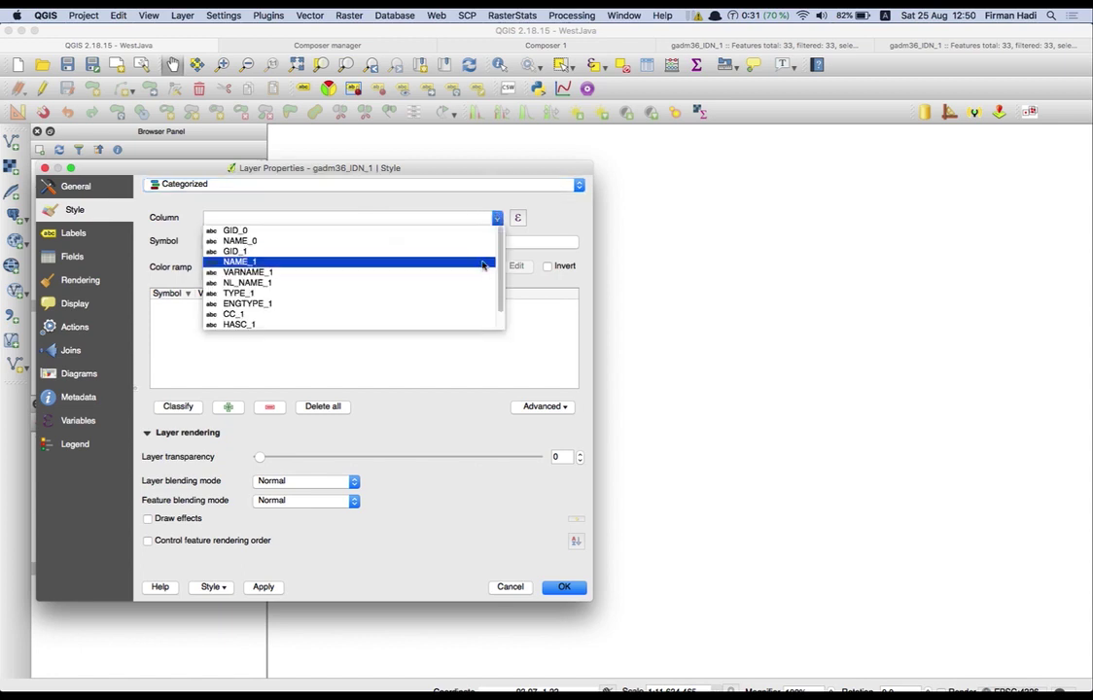
{"action": "scroll", "coordinate": [482, 264], "scroll_direction": "down", "scroll_amount": 1}
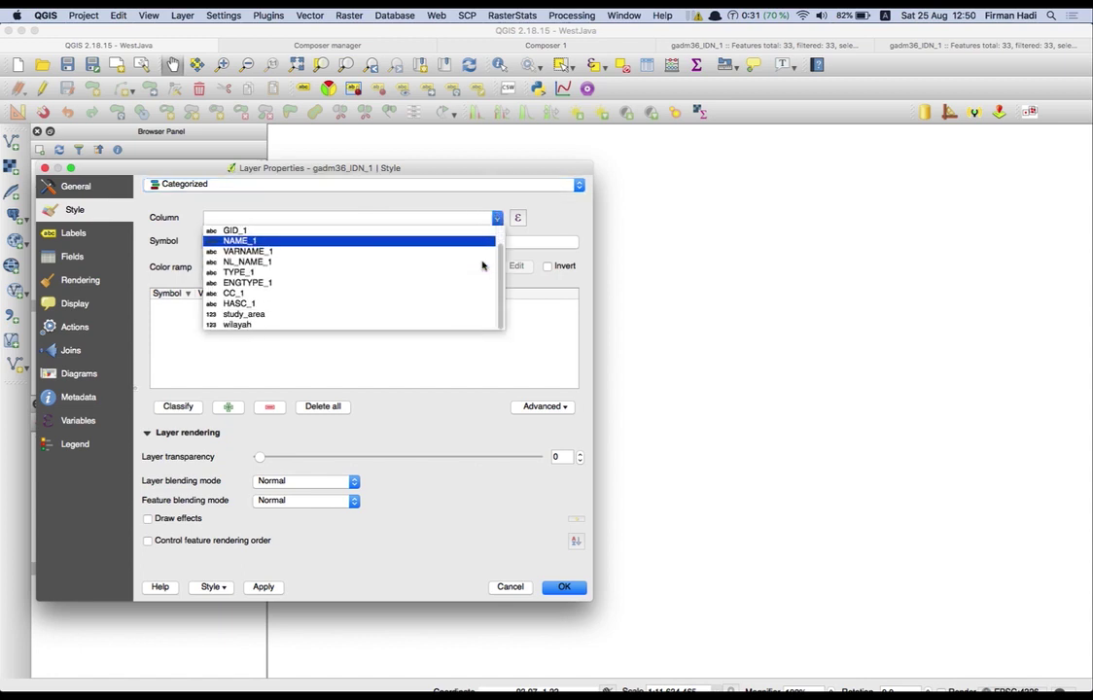
{"action": "left_click", "coordinate": [268, 326]}
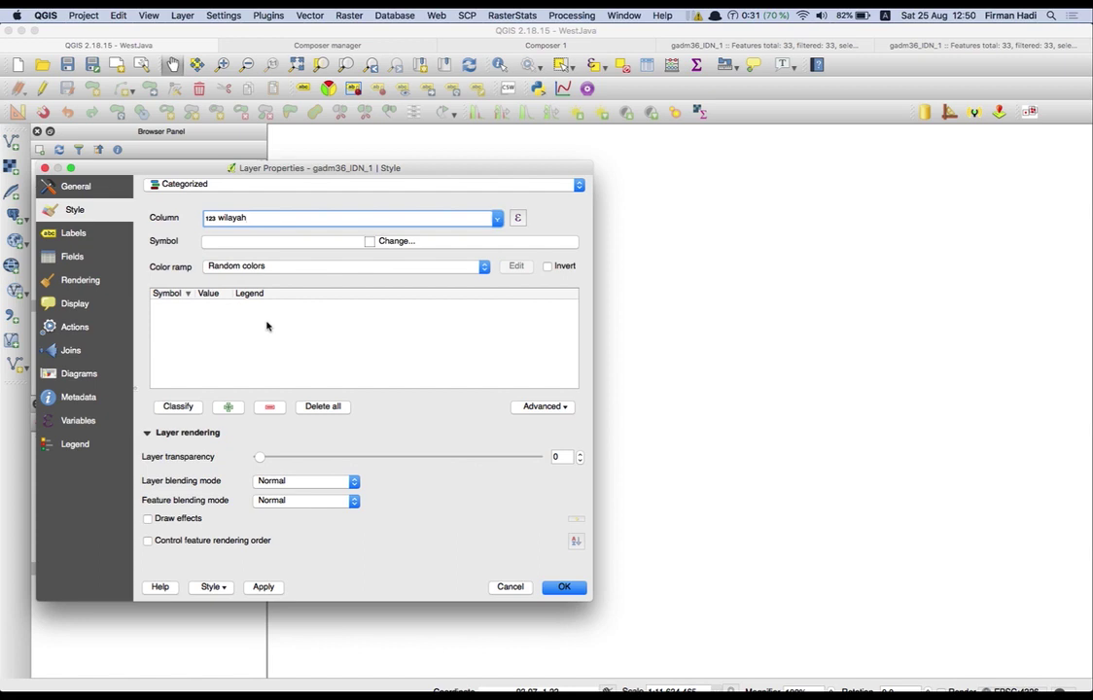
{"action": "left_click", "coordinate": [178, 407]}
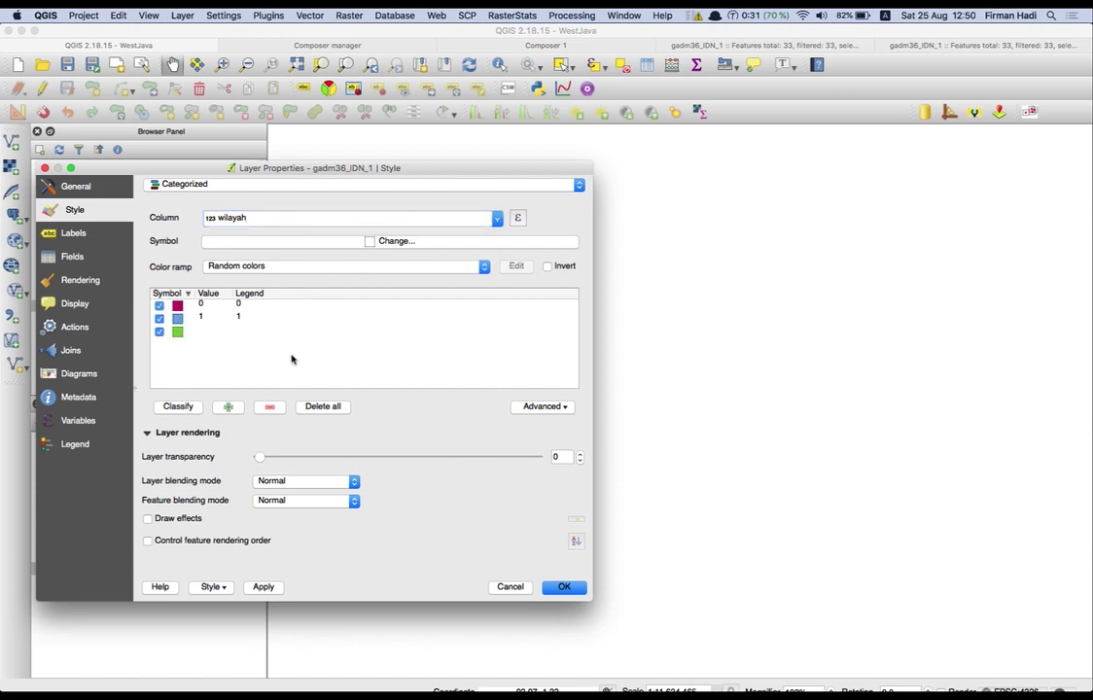
{"action": "left_click", "coordinate": [178, 332]}
{"action": "left_click", "coordinate": [269, 406]}
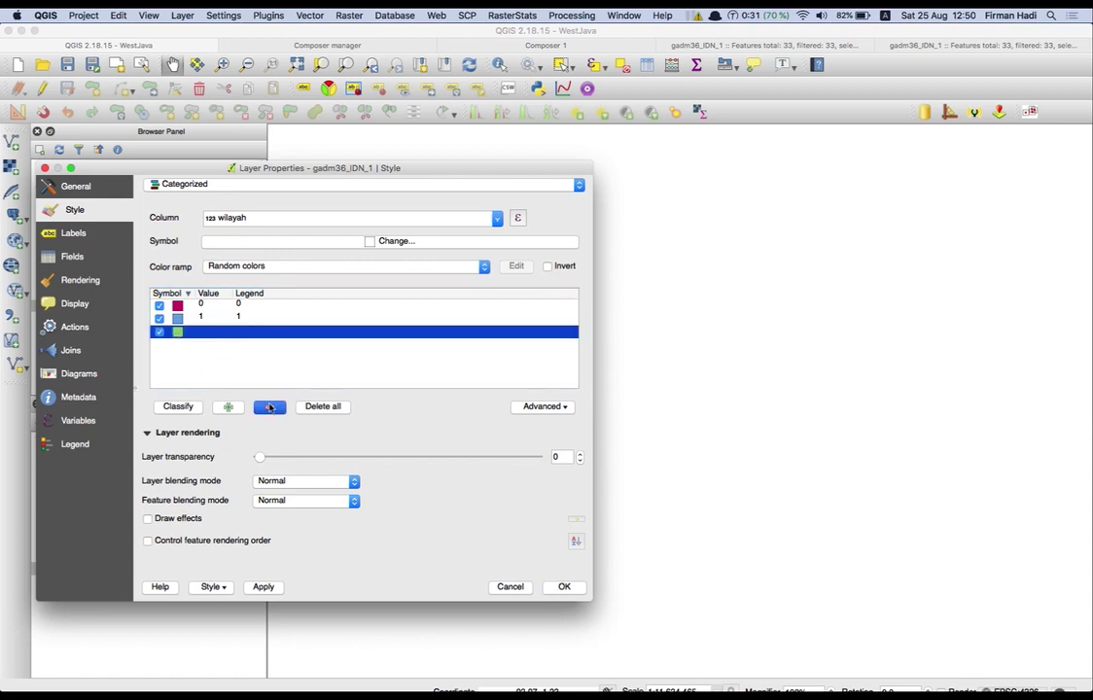
Give the symbol of category 0 a transparent simple fill and confirm the symbol
{"action": "double_click", "coordinate": [178, 306]}
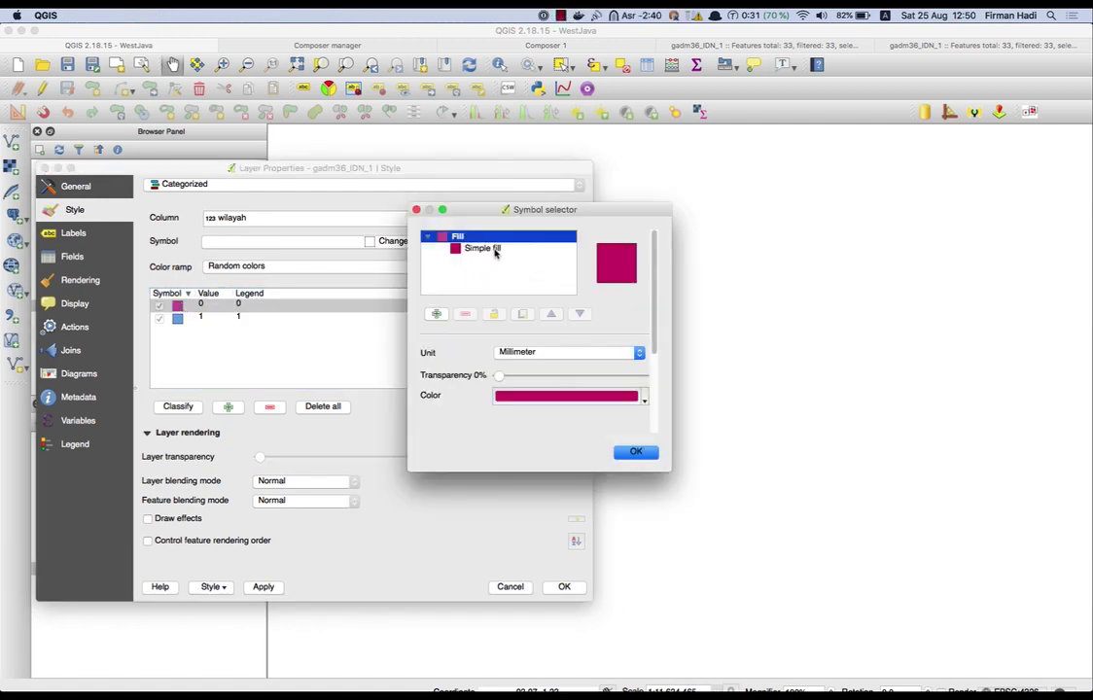
{"action": "left_click", "coordinate": [485, 250]}
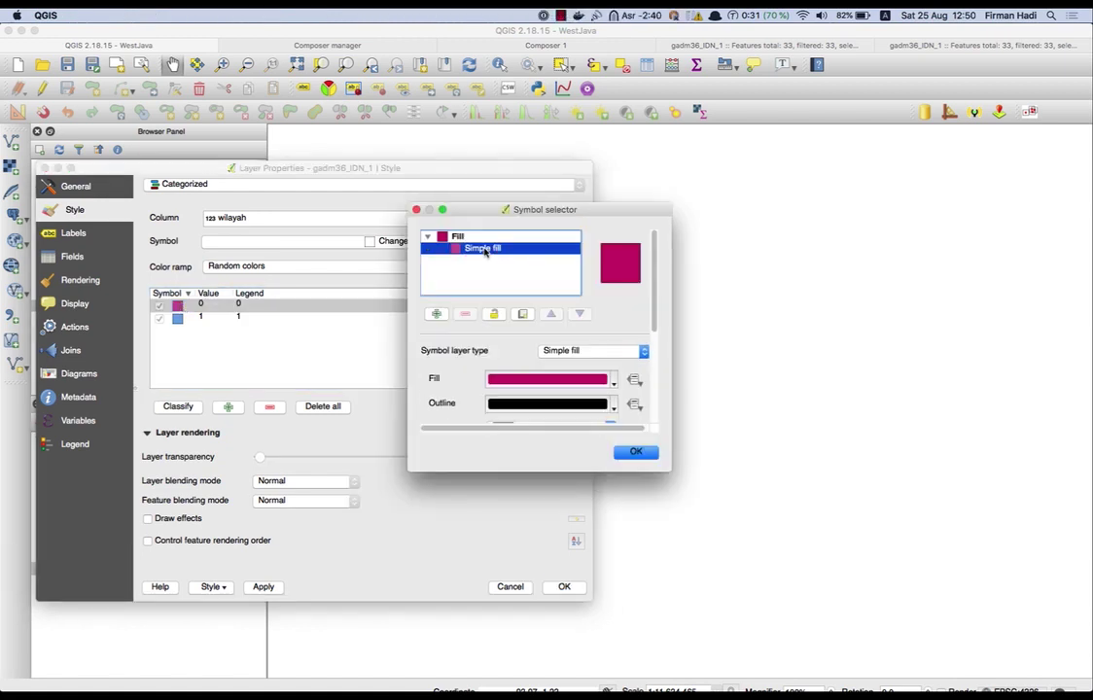
{"action": "left_click", "coordinate": [605, 353]}
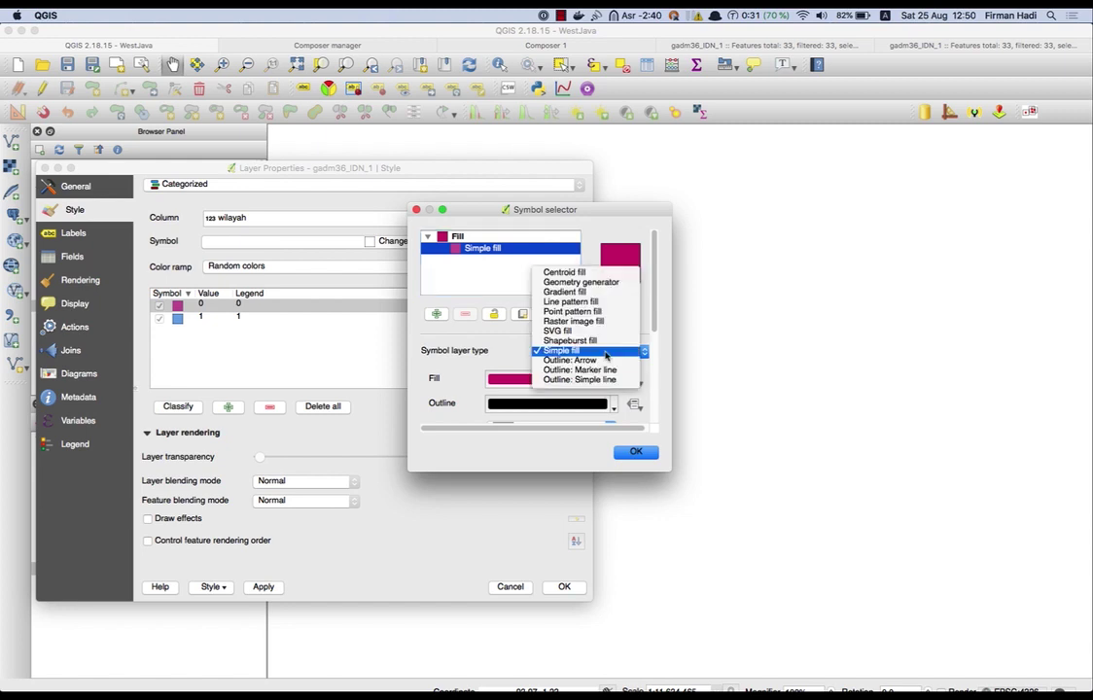
{"action": "left_click", "coordinate": [605, 352]}
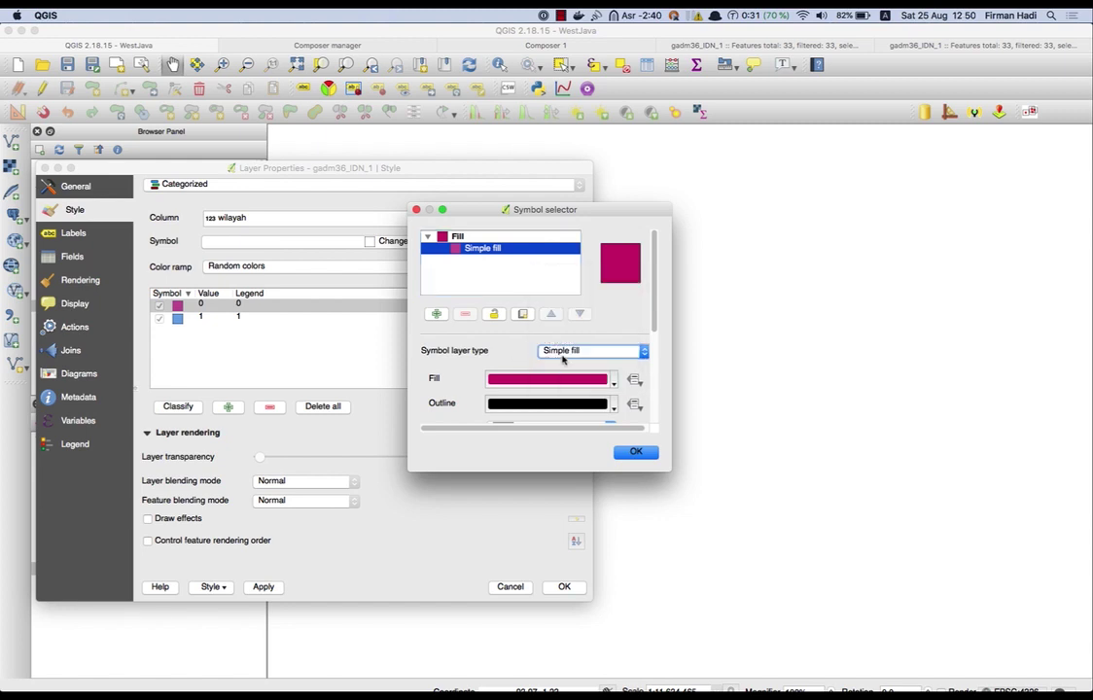
{"action": "left_click", "coordinate": [613, 380]}
{"action": "left_click", "coordinate": [564, 397]}
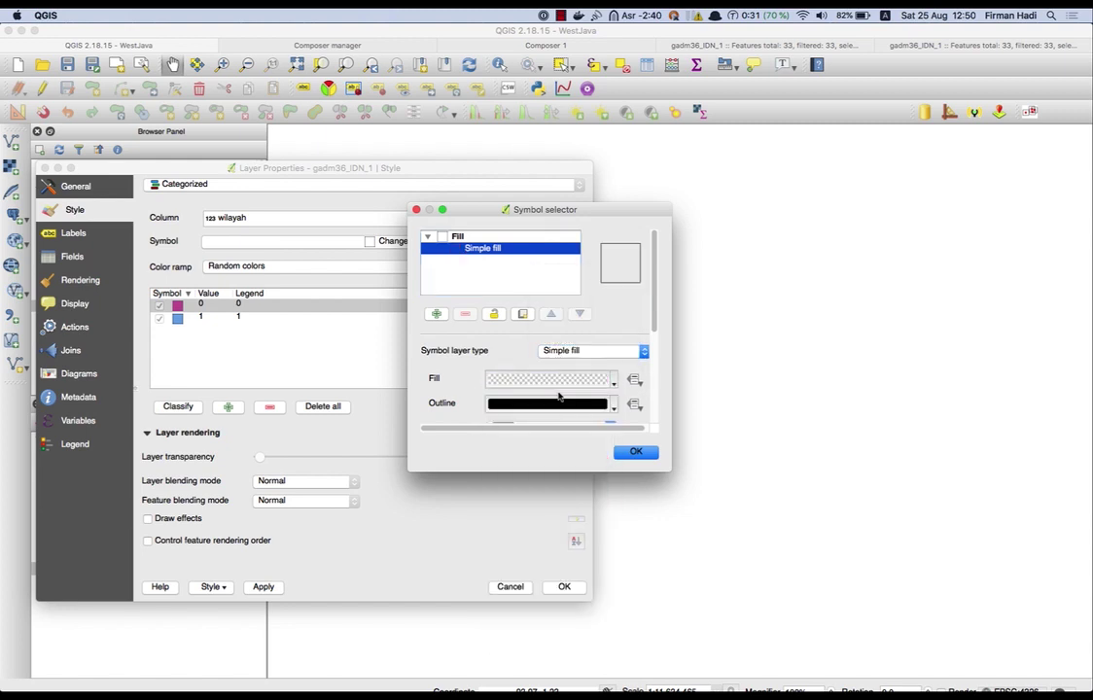
{"action": "left_click", "coordinate": [637, 452]}
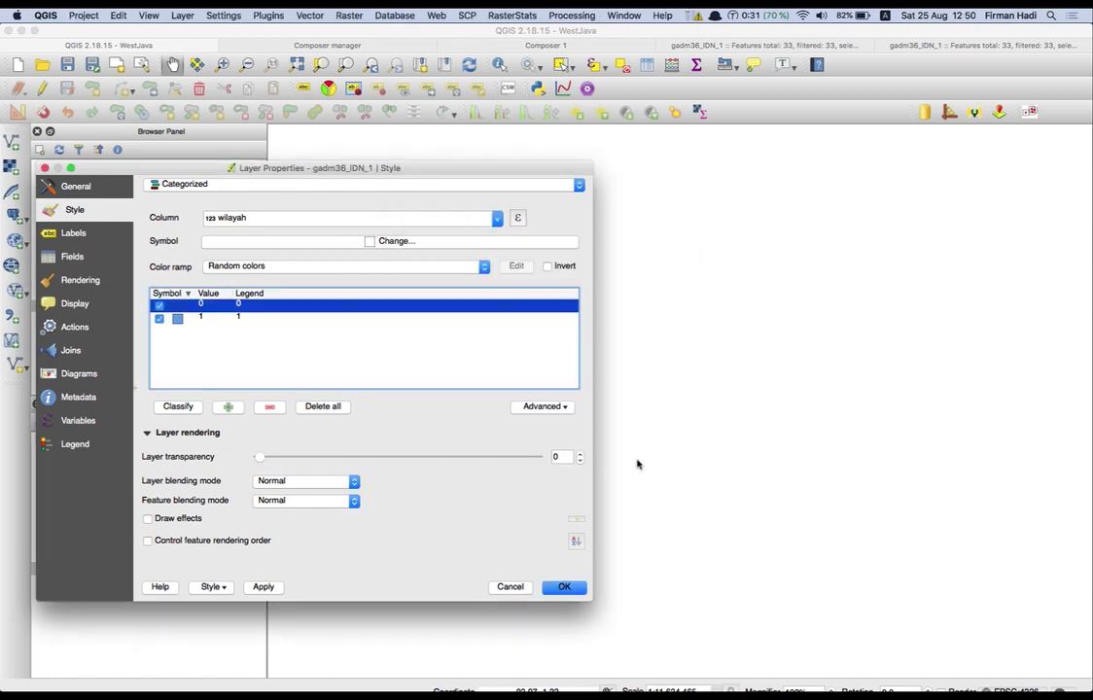
Set the simple fill colour of category 1's symbol to black from the standard colours
{"action": "left_click", "coordinate": [233, 318]}
{"action": "double_click", "coordinate": [177, 318]}
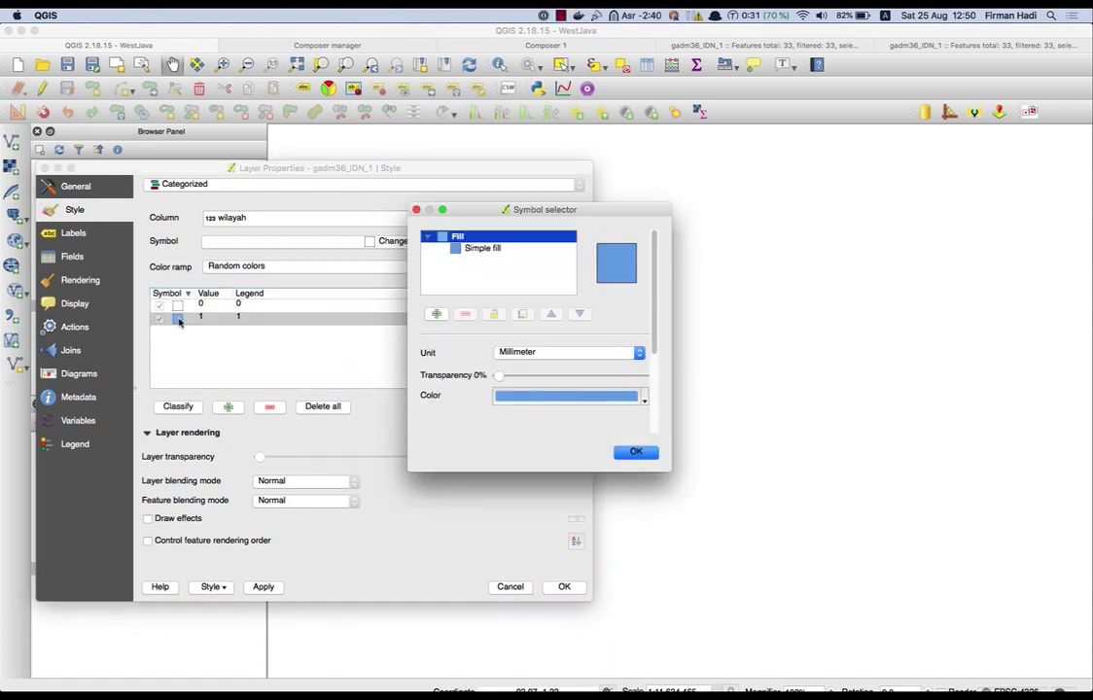
{"action": "left_click", "coordinate": [464, 250]}
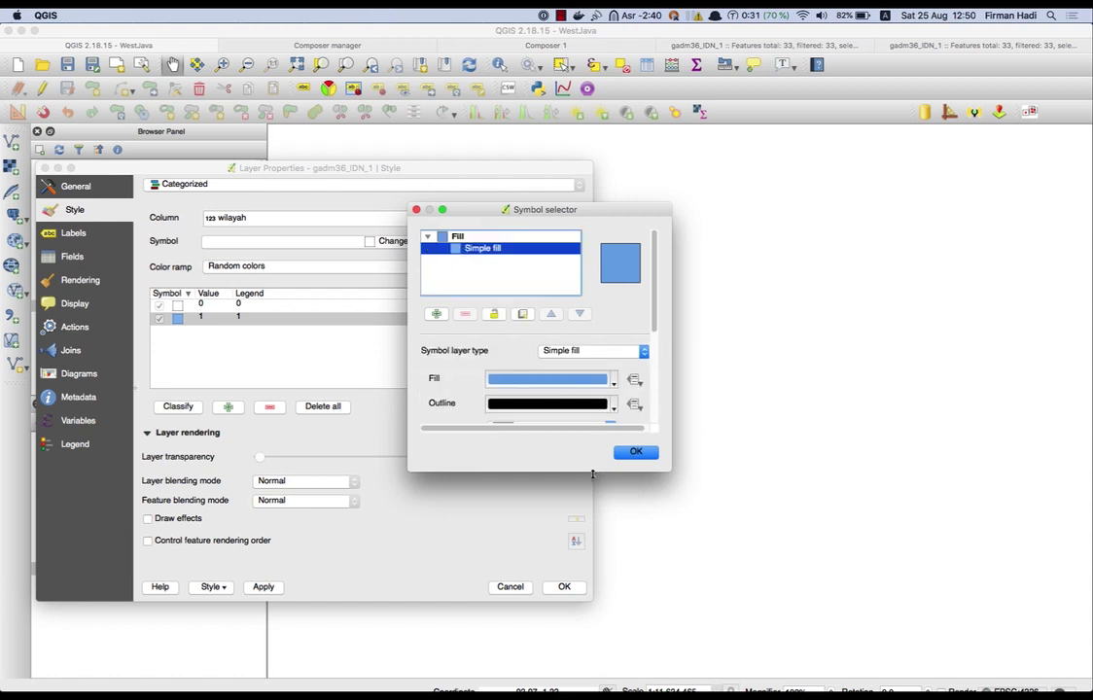
{"action": "left_click_drag", "start_coordinate": [597, 472], "coordinate": [602, 568]}
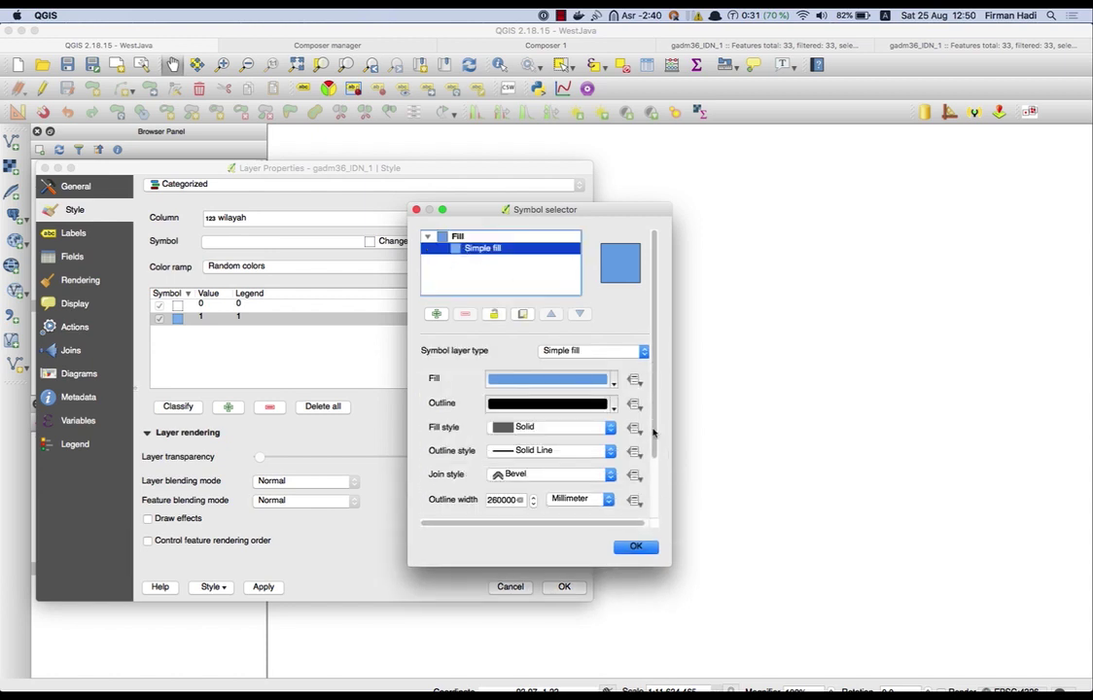
{"action": "left_click", "coordinate": [613, 382]}
{"action": "key", "text": "Escape"}
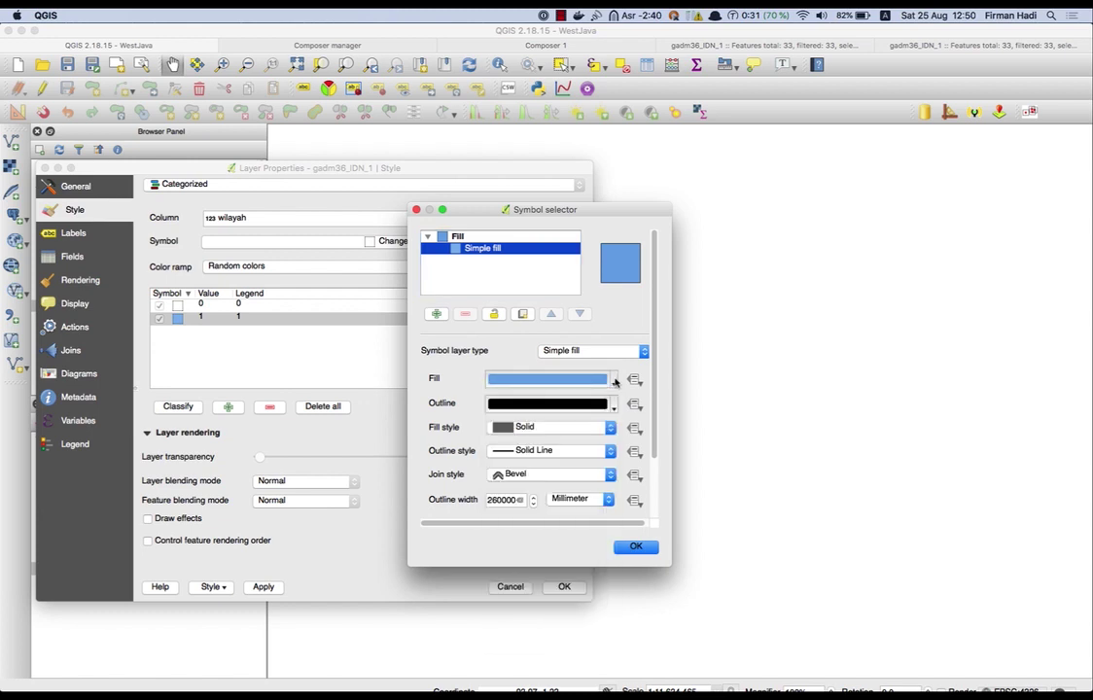
{"action": "left_click", "coordinate": [613, 381]}
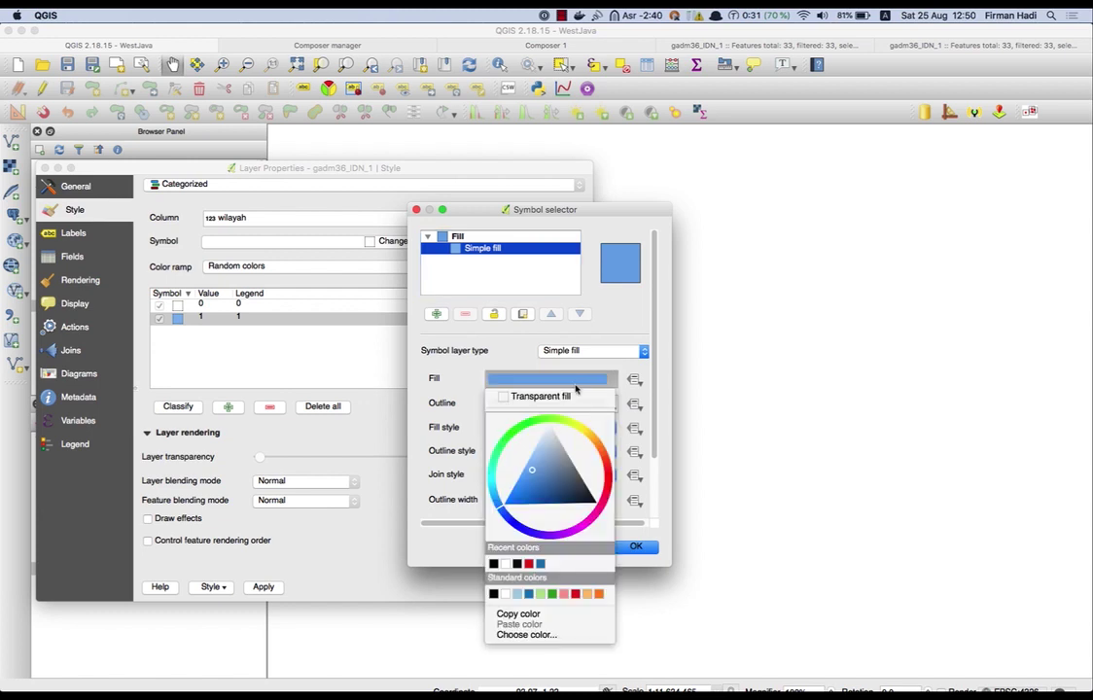
{"action": "left_click", "coordinate": [493, 593]}
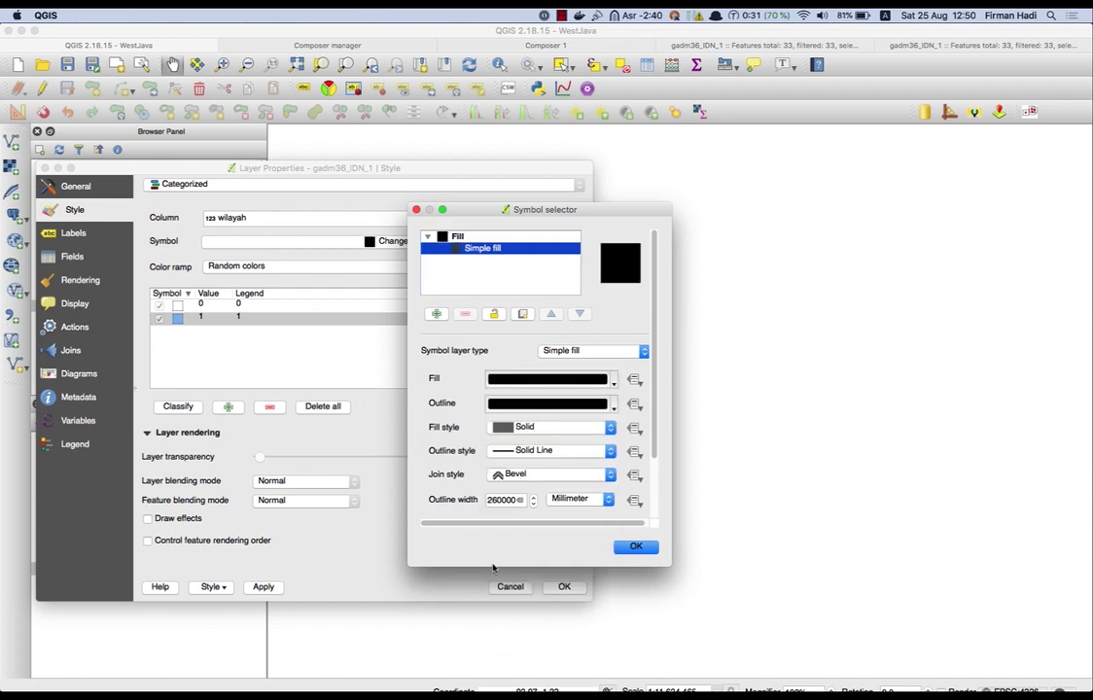
Set the fill style of category 1's symbol to Dense 1 and confirm the symbol and layer style
{"action": "left_click", "coordinate": [610, 429]}
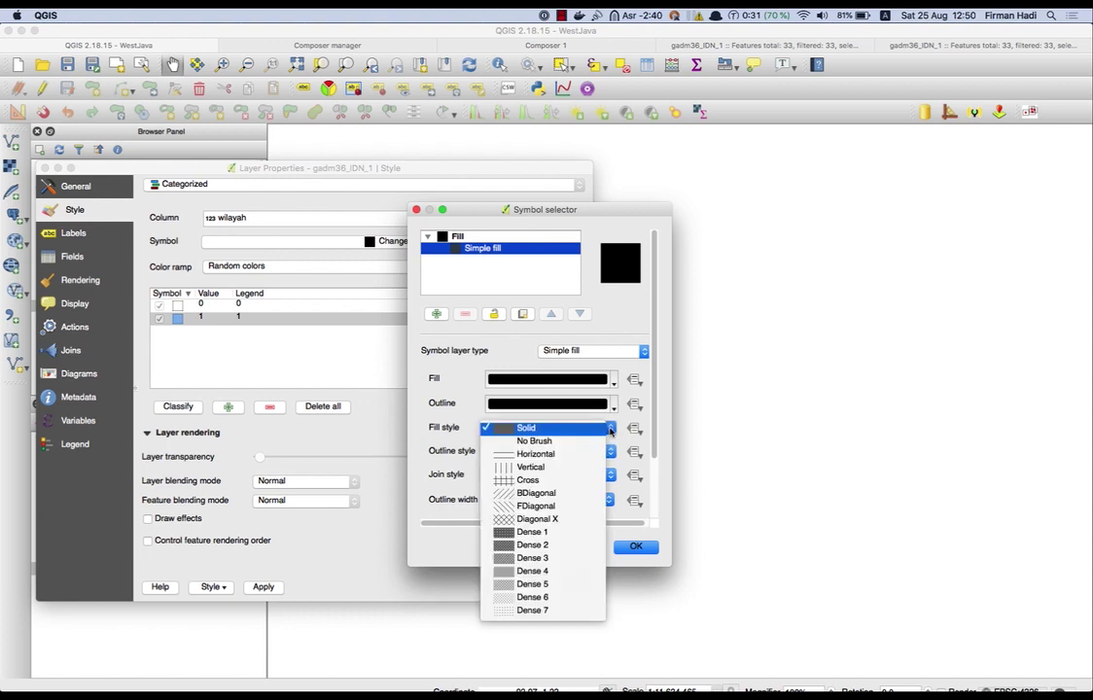
{"action": "left_click", "coordinate": [532, 532]}
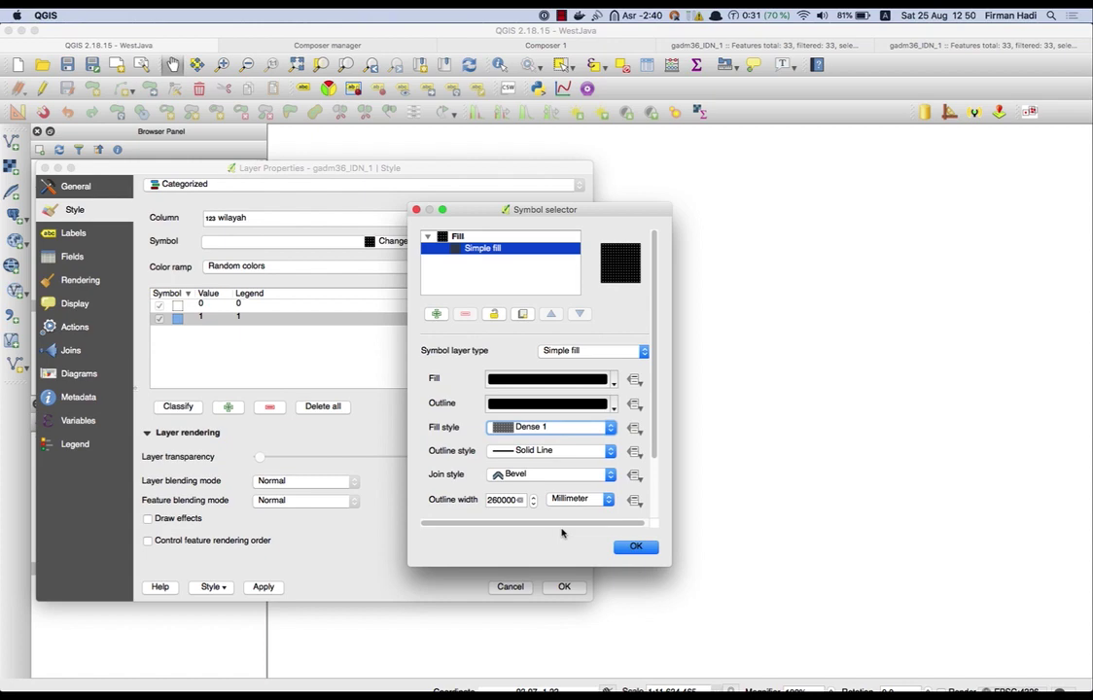
{"action": "left_click", "coordinate": [643, 545]}
{"action": "left_click", "coordinate": [565, 587]}
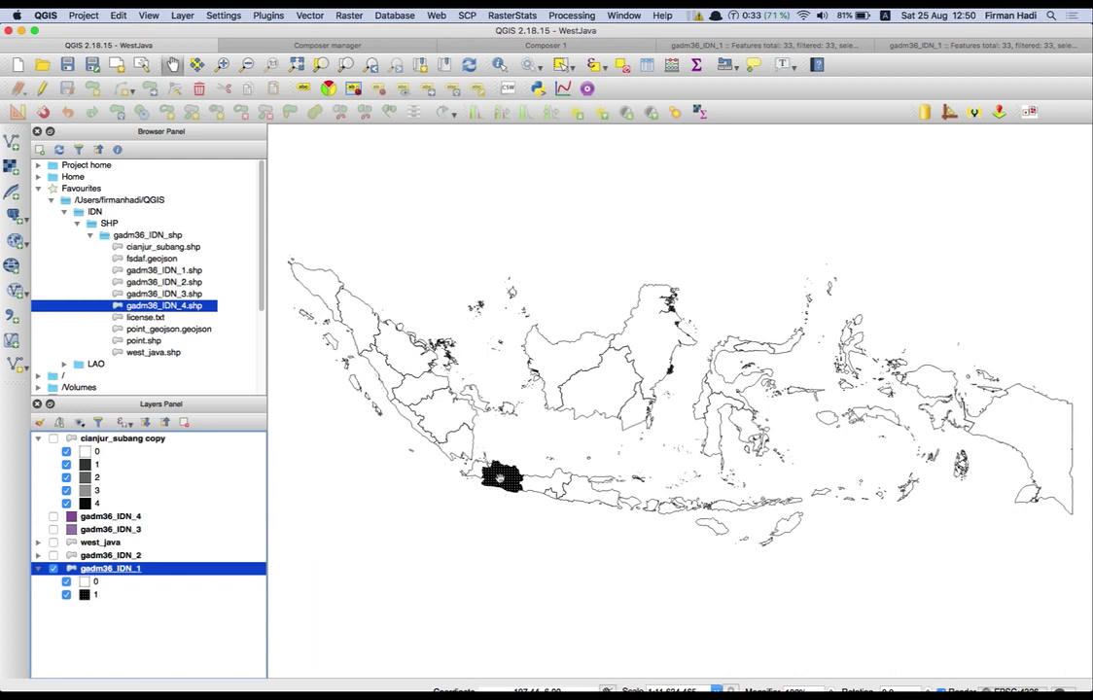
Reopen category 1's symbol in the gadm36_IDN_1 layer style and set its simple fill style to Solid
{"action": "double_click", "coordinate": [98, 574]}
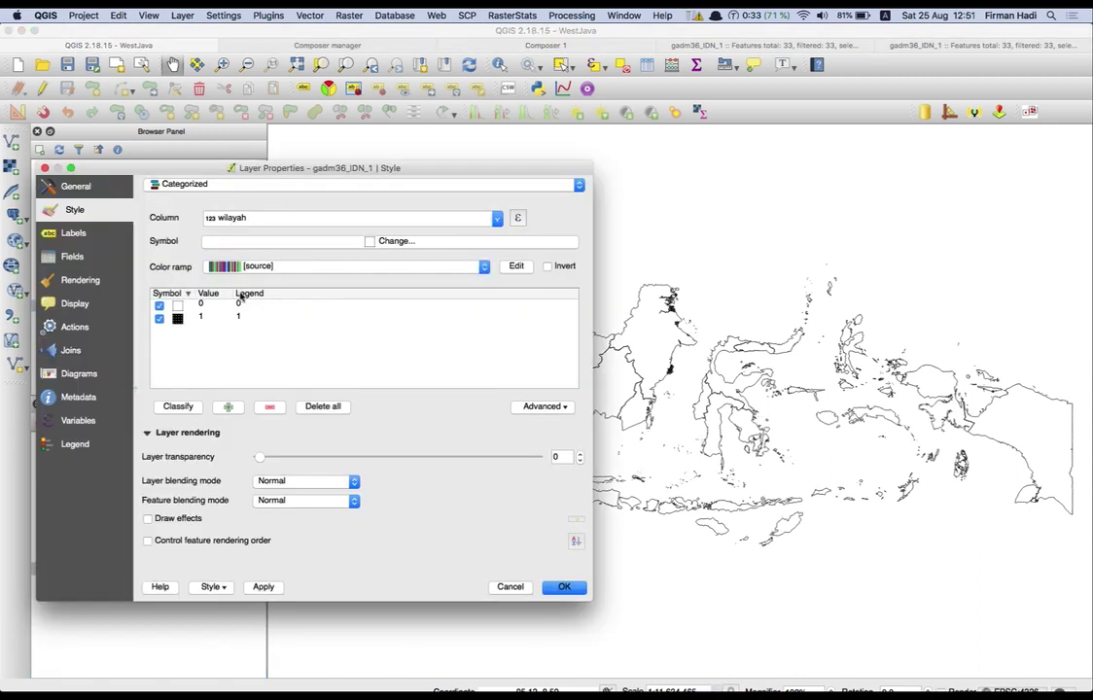
{"action": "left_click", "coordinate": [180, 321]}
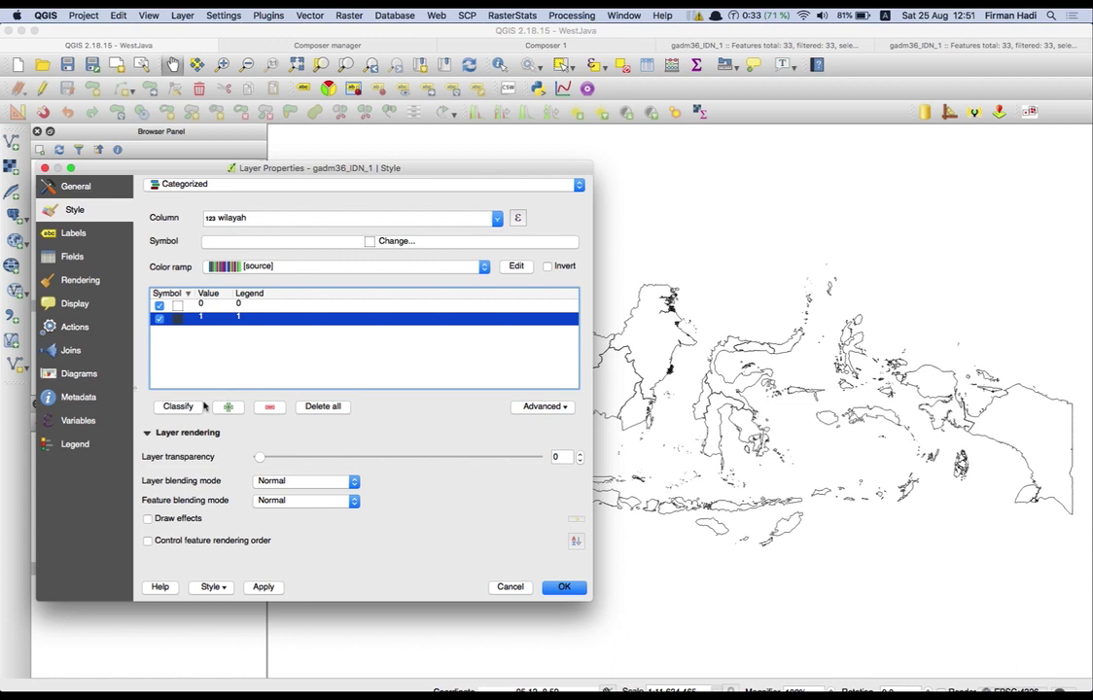
{"action": "double_click", "coordinate": [179, 321]}
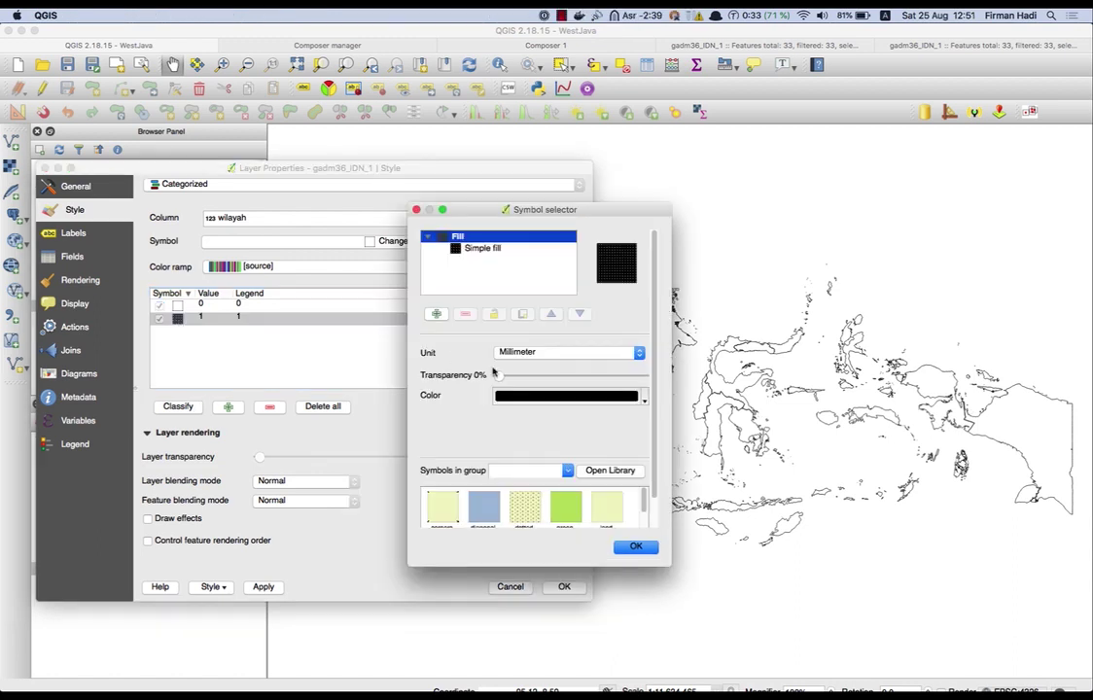
{"action": "left_click", "coordinate": [484, 249]}
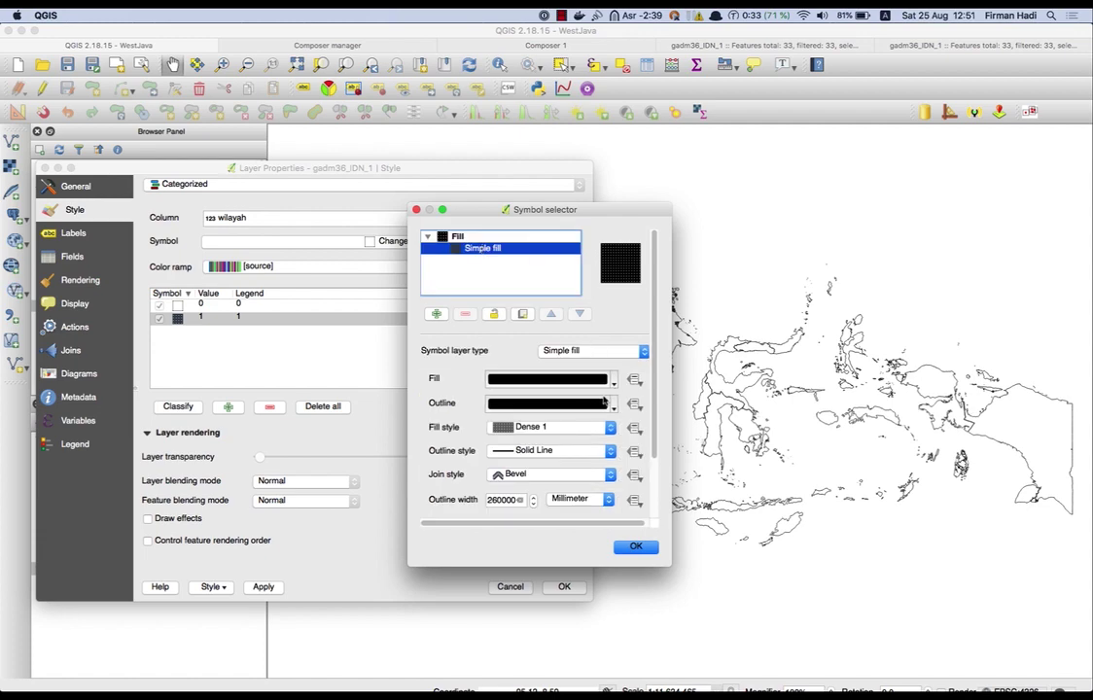
{"action": "left_click", "coordinate": [593, 430]}
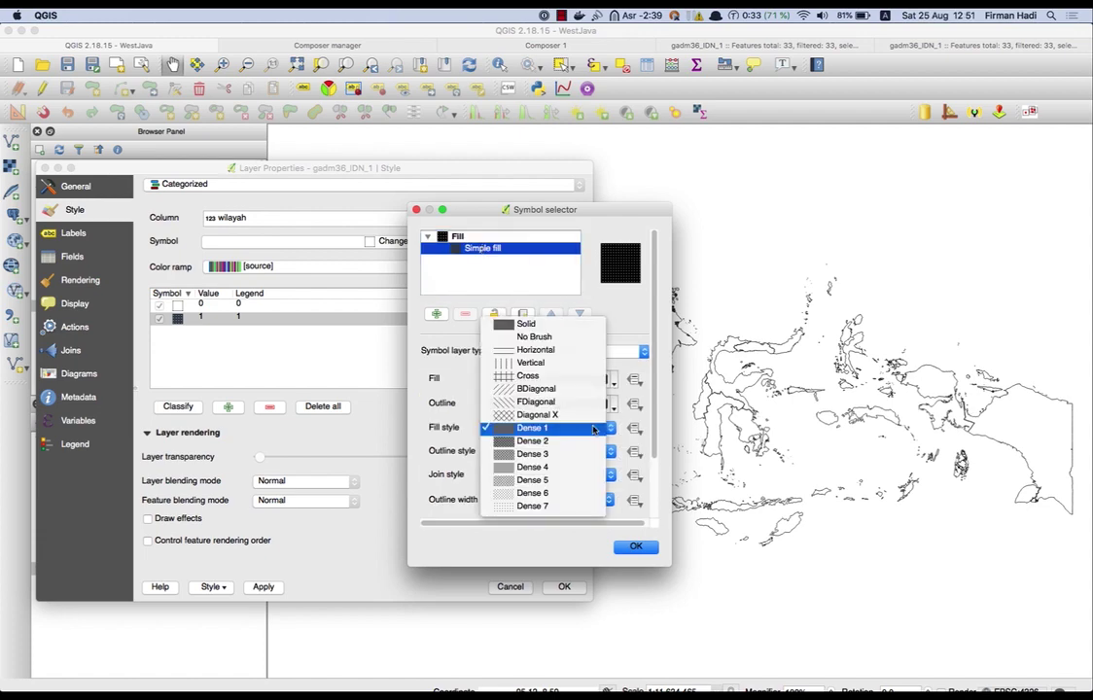
{"action": "left_click", "coordinate": [575, 319]}
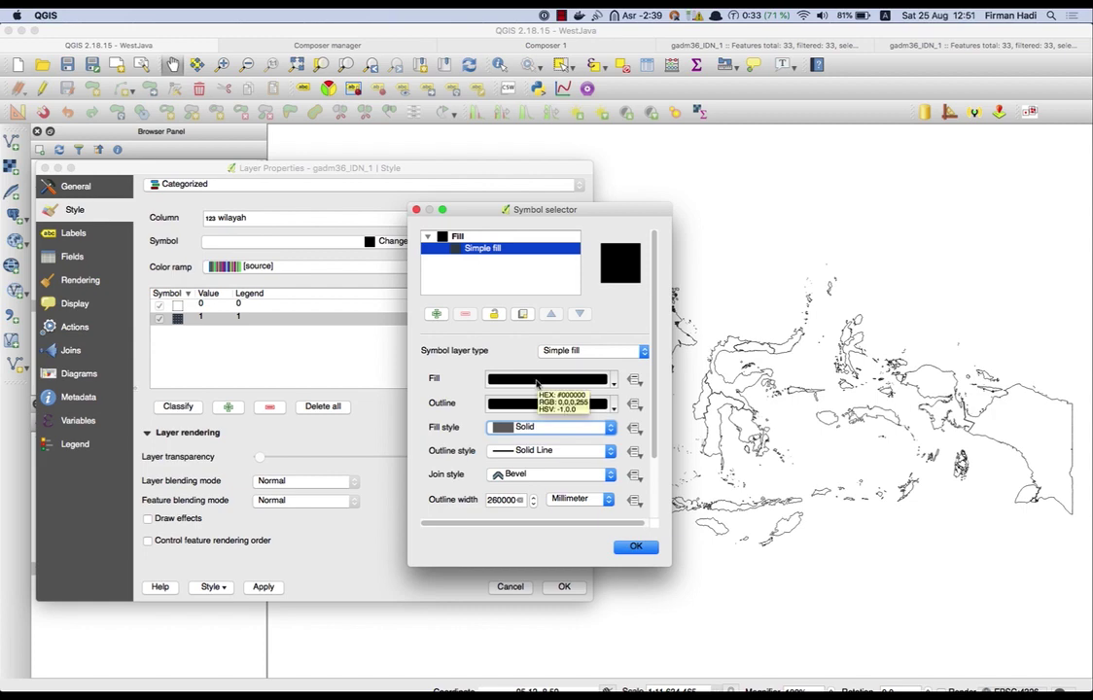
Set the opacity of category 1's black fill to 50% and confirm the symbol and layer style
{"action": "left_click", "coordinate": [536, 380]}
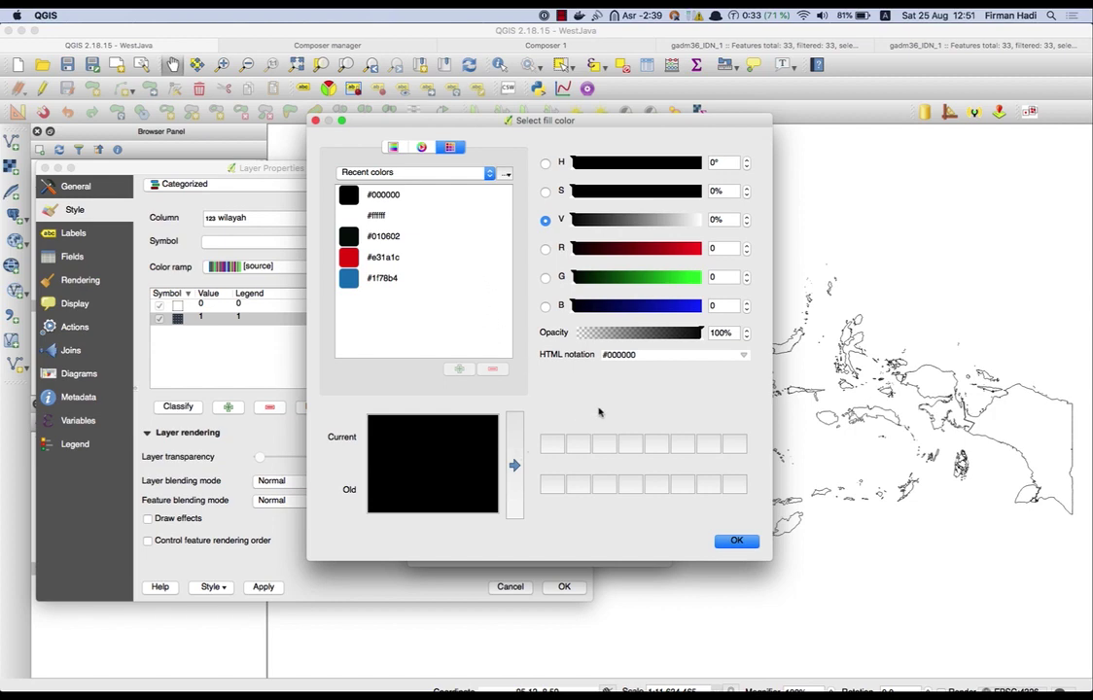
{"action": "left_click", "coordinate": [722, 333]}
{"action": "double_click", "coordinate": [719, 334]}
{"action": "type", "text": "50"}
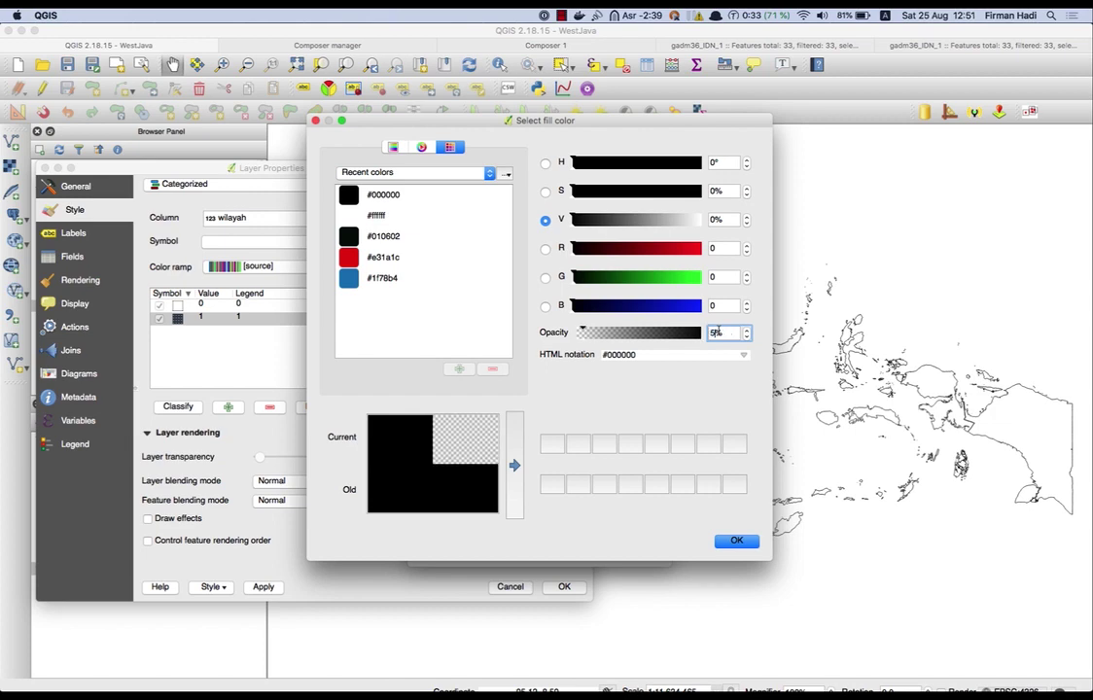
{"action": "left_click", "coordinate": [736, 540]}
{"action": "left_click", "coordinate": [637, 550]}
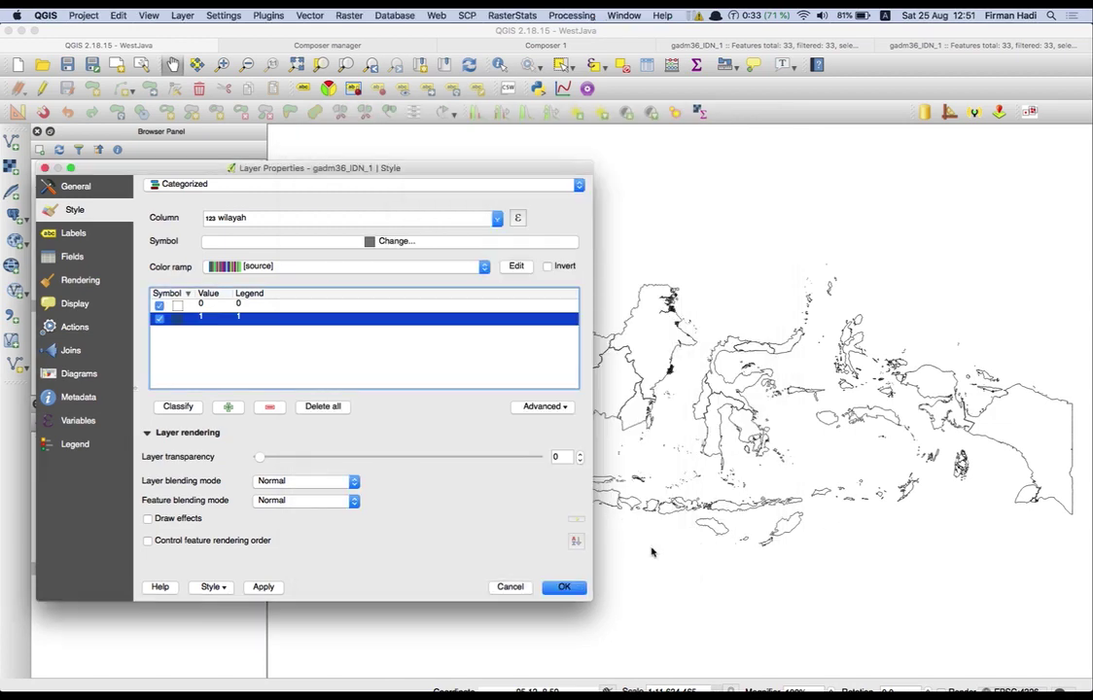
{"action": "left_click", "coordinate": [562, 587]}
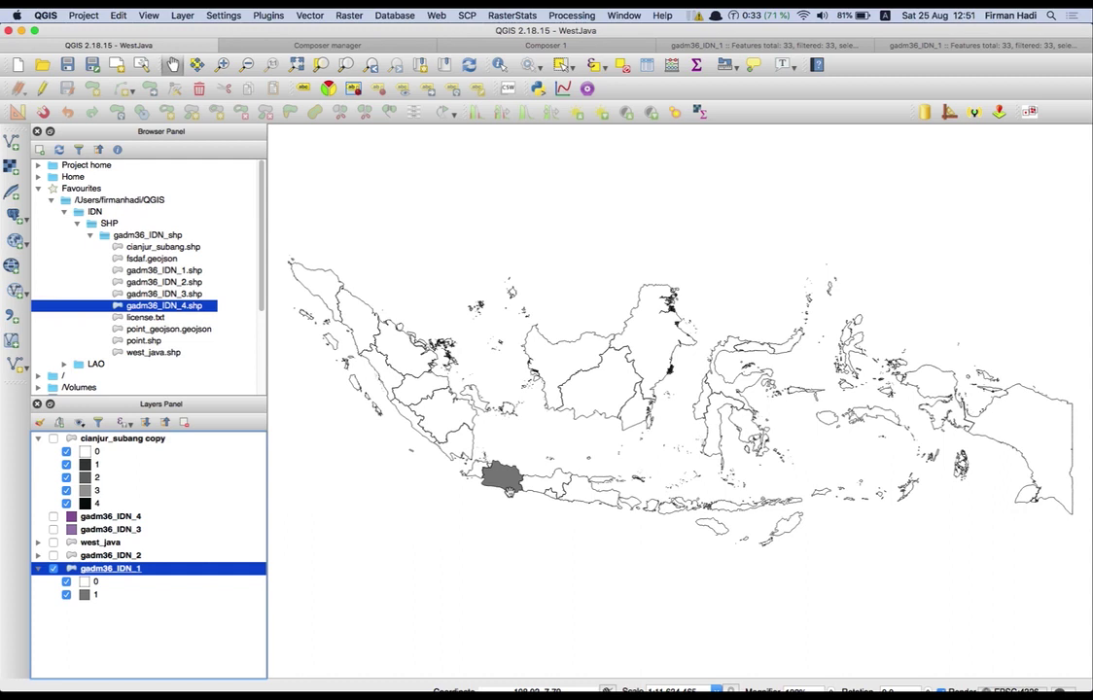
Create a new print composer titled "Jawa Barat"
{"action": "left_click", "coordinate": [85, 16]}
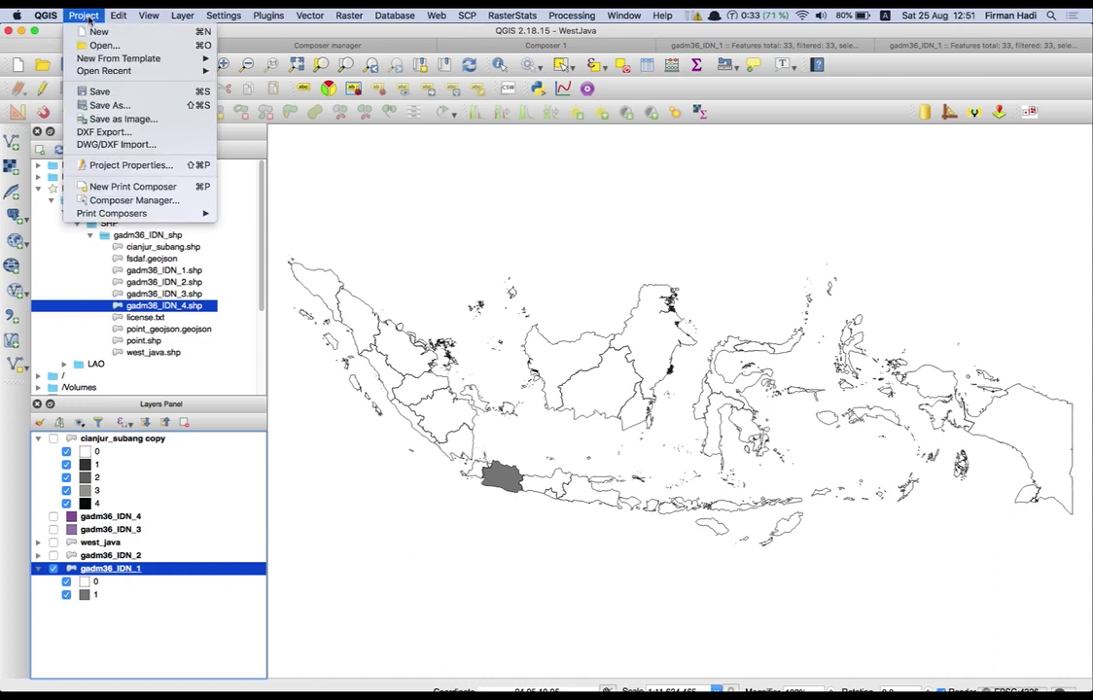
{"action": "left_click", "coordinate": [109, 186]}
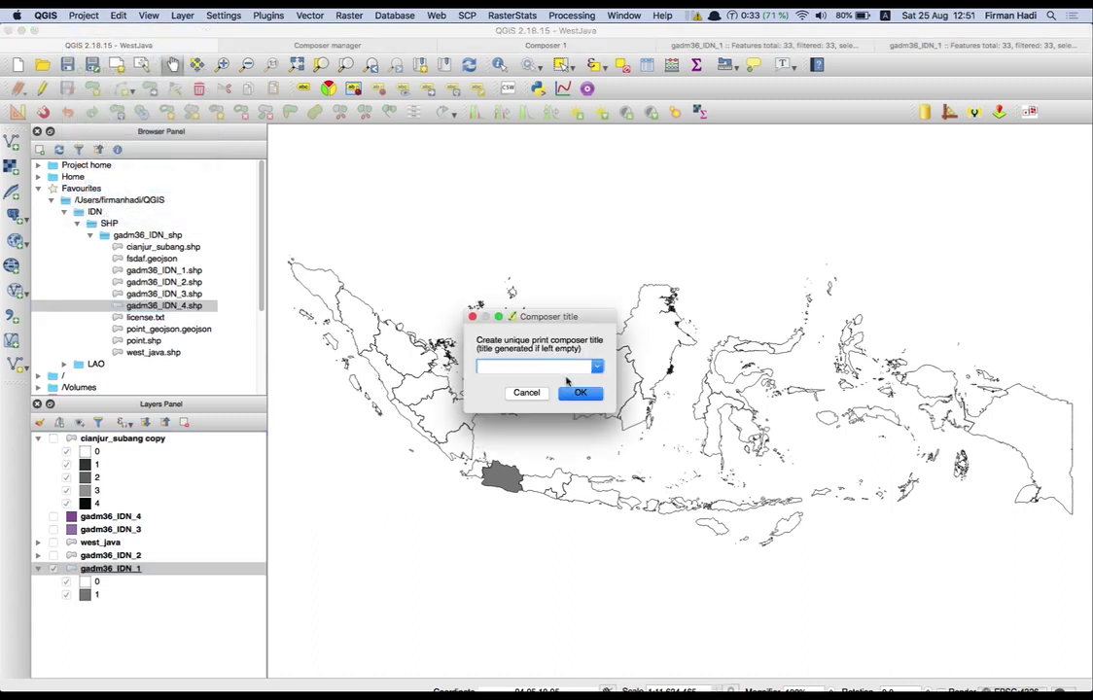
{"action": "type", "text": "Jawa Barat"}
{"action": "key", "text": "Return"}
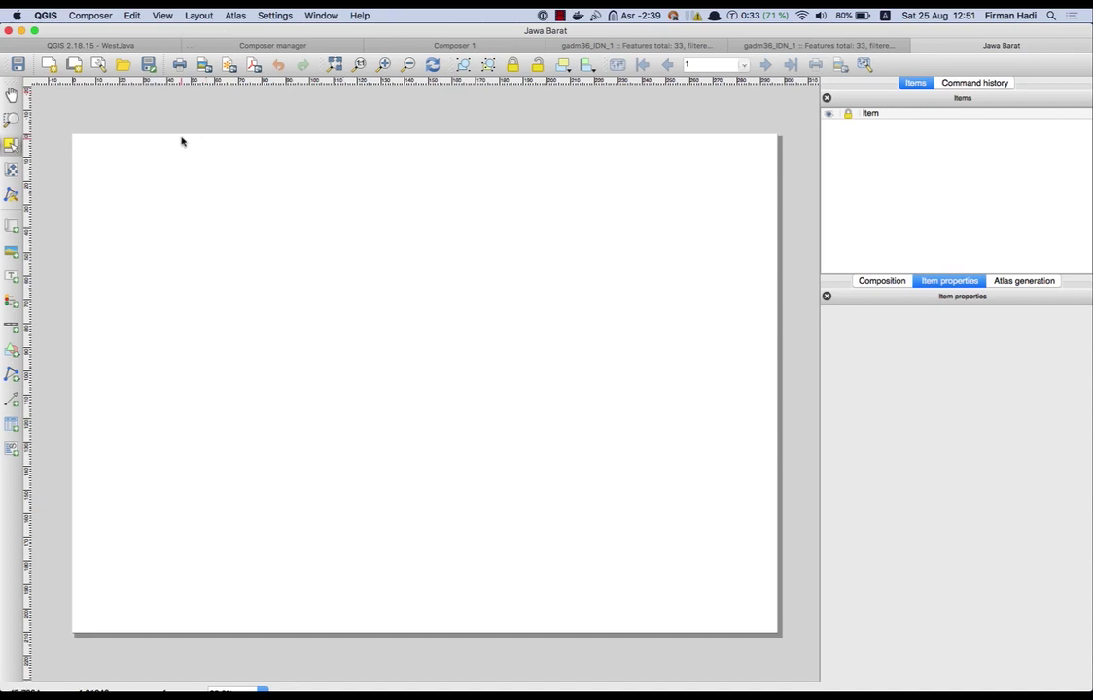
{"action": "left_click", "coordinate": [205, 14]}
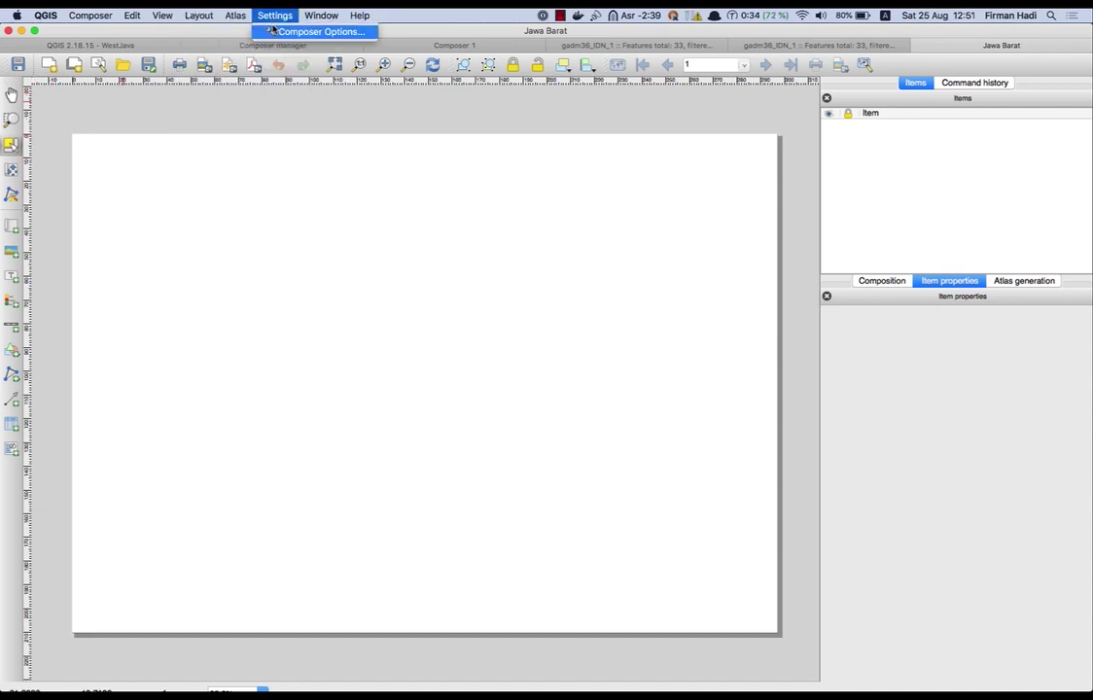
{"action": "left_click", "coordinate": [275, 30]}
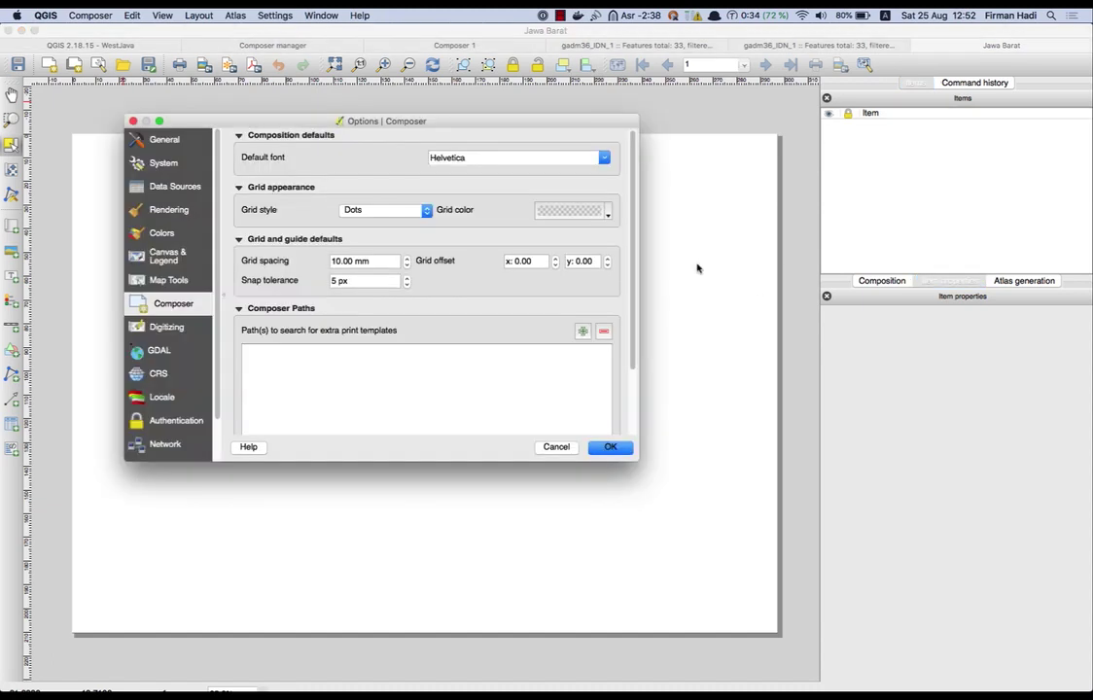
{"action": "left_click", "coordinate": [562, 448]}
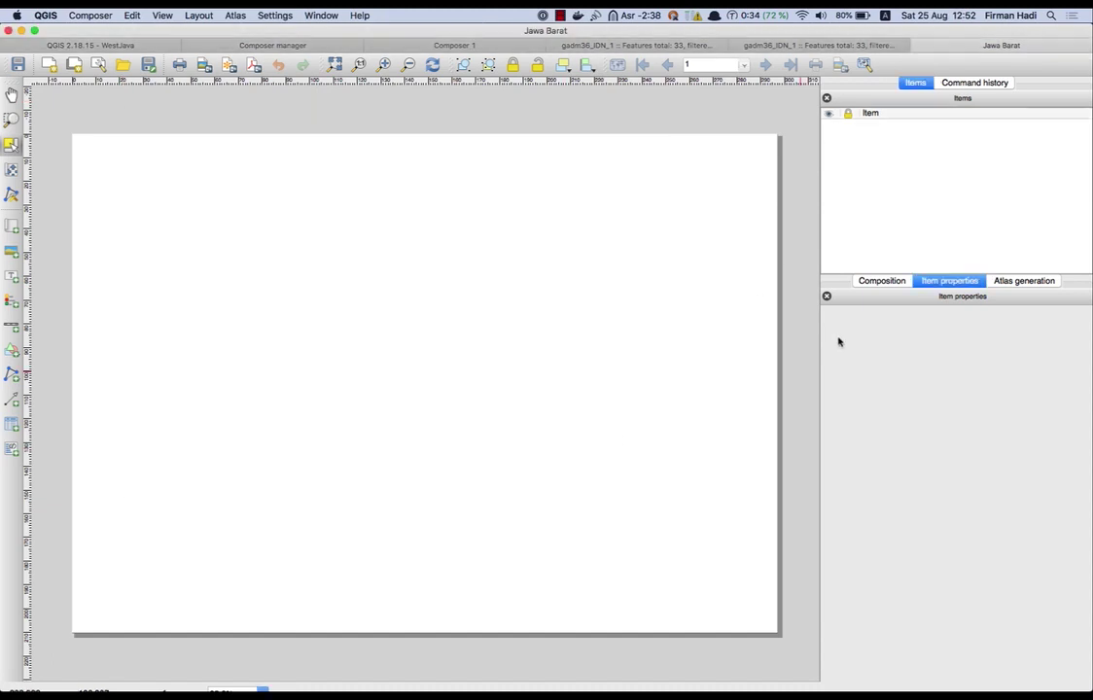
Set the composition's page size to A3 (297x420 mm) with Portrait orientation
{"action": "left_click", "coordinate": [887, 281]}
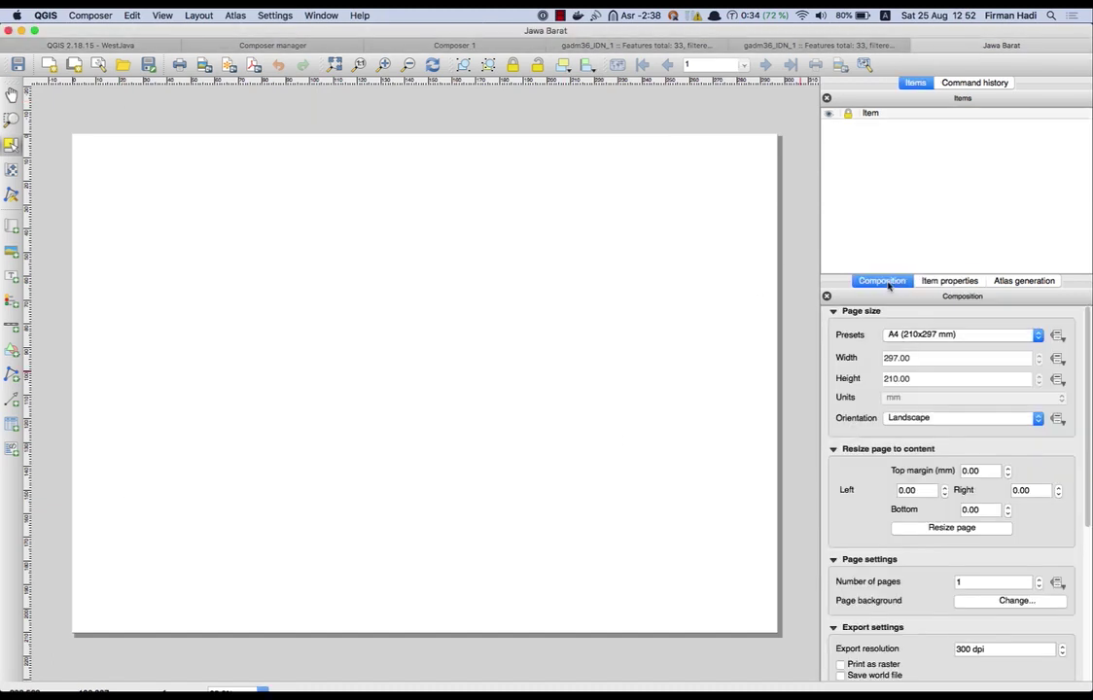
{"action": "left_click", "coordinate": [914, 336]}
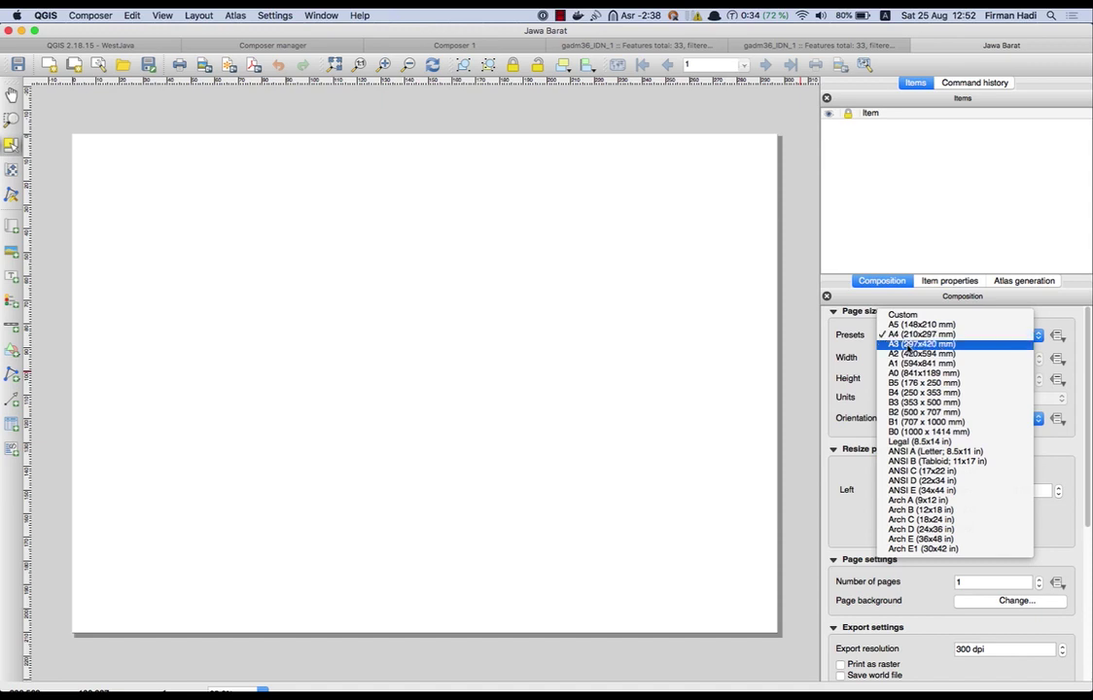
{"action": "left_click", "coordinate": [909, 345]}
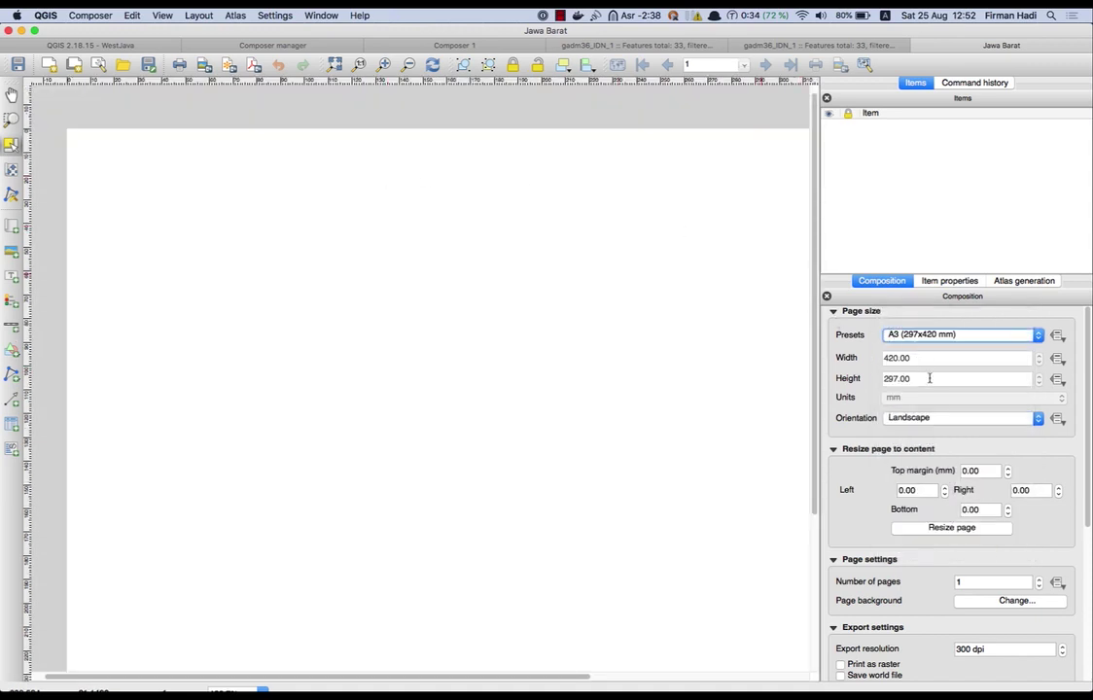
{"action": "left_click", "coordinate": [910, 419]}
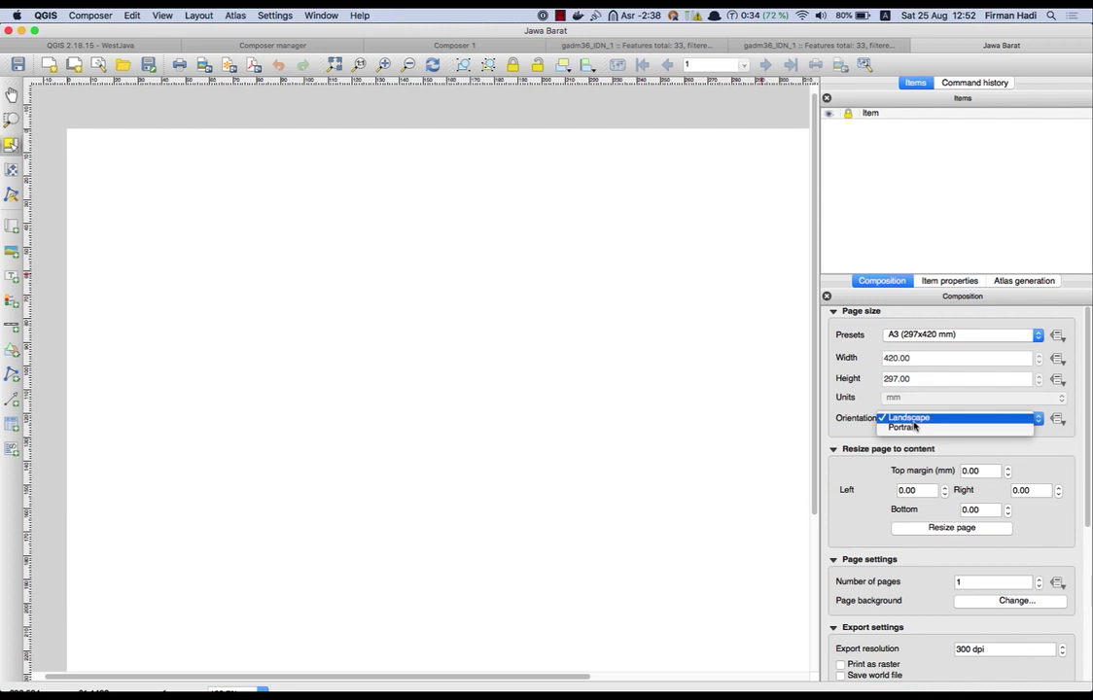
{"action": "left_click", "coordinate": [912, 427]}
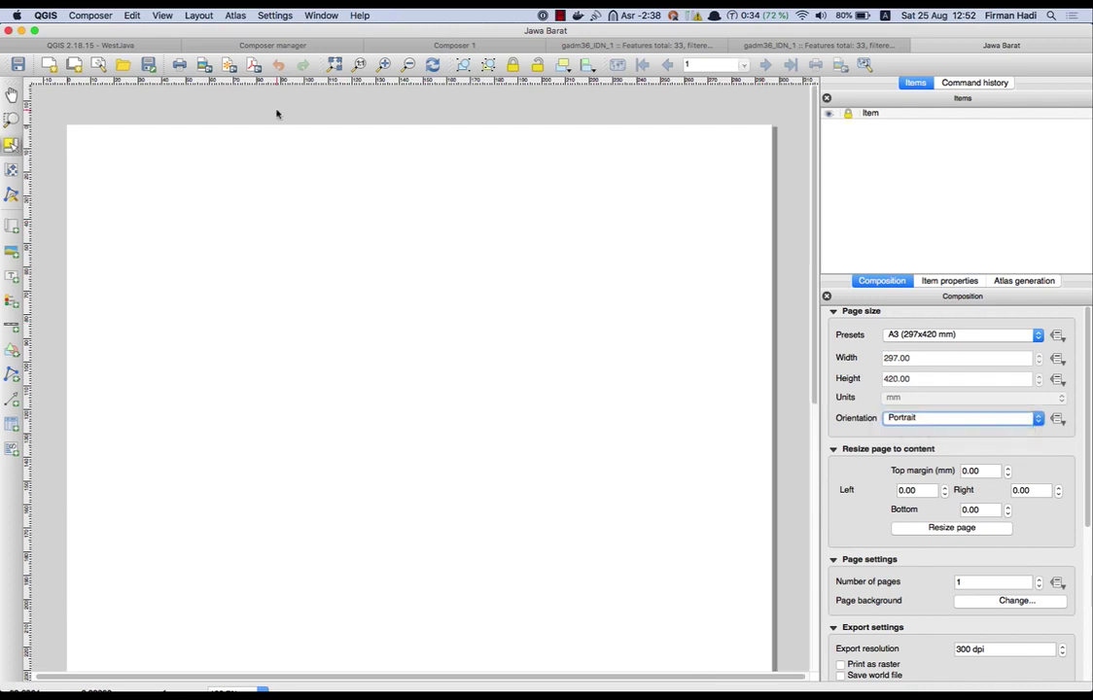
{"action": "left_click", "coordinate": [335, 65]}
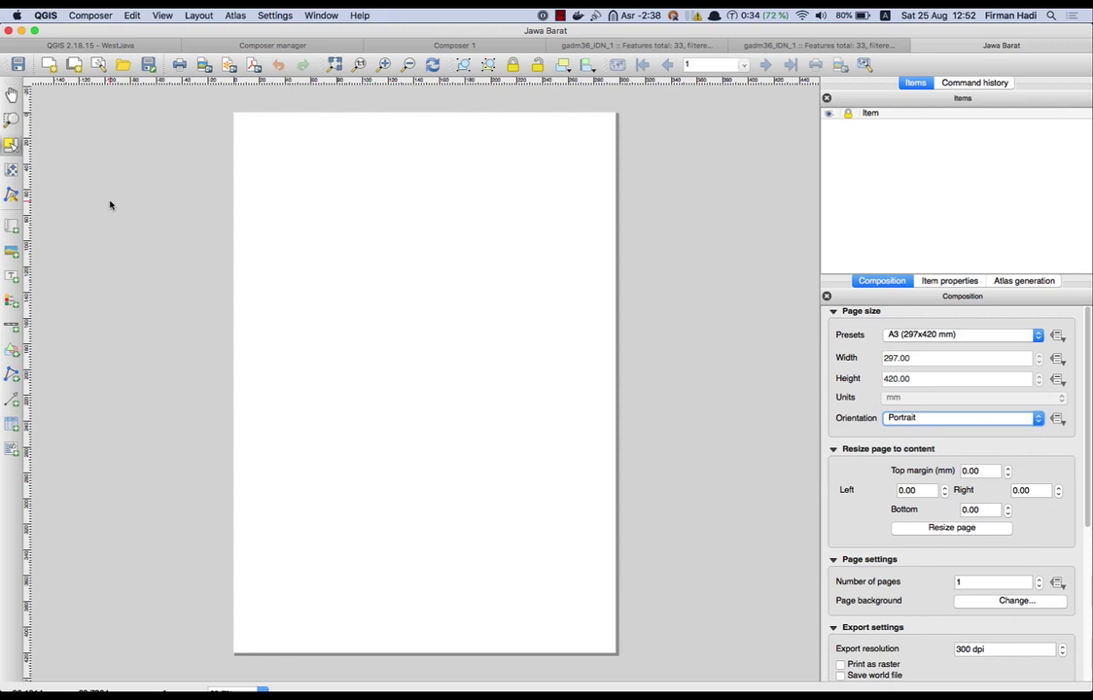
Add a map item across the upper part of the A3 page, nudge it sideways, and return to the WestJava project window
{"action": "left_click", "coordinate": [11, 227]}
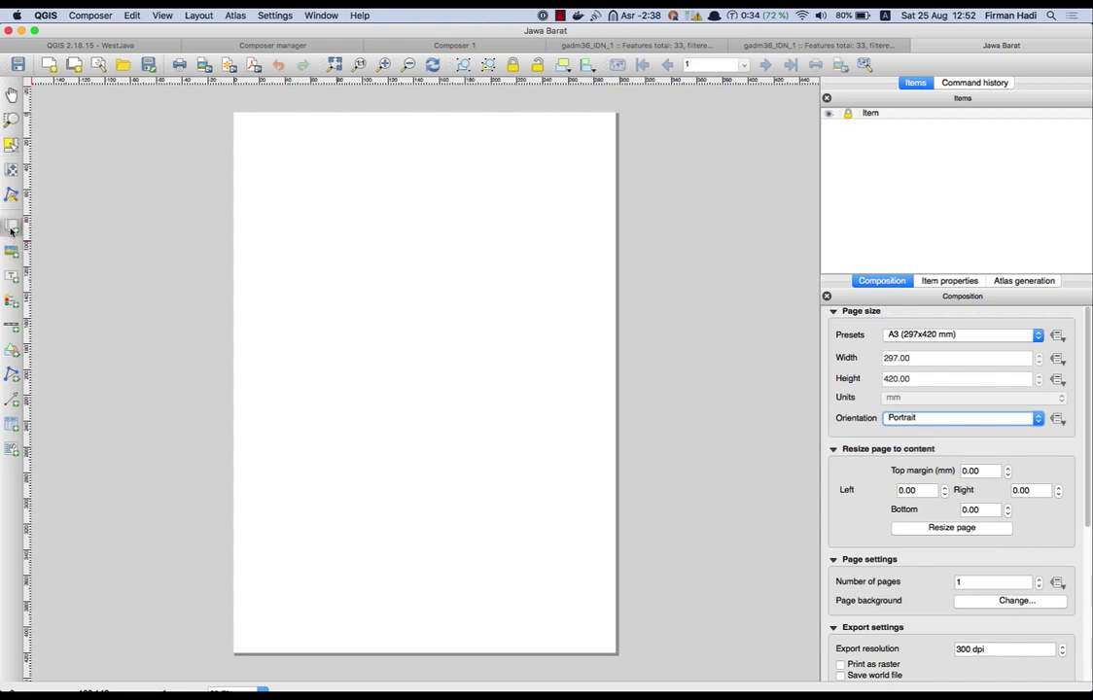
{"action": "left_click_drag", "start_coordinate": [274, 138], "coordinate": [551, 253]}
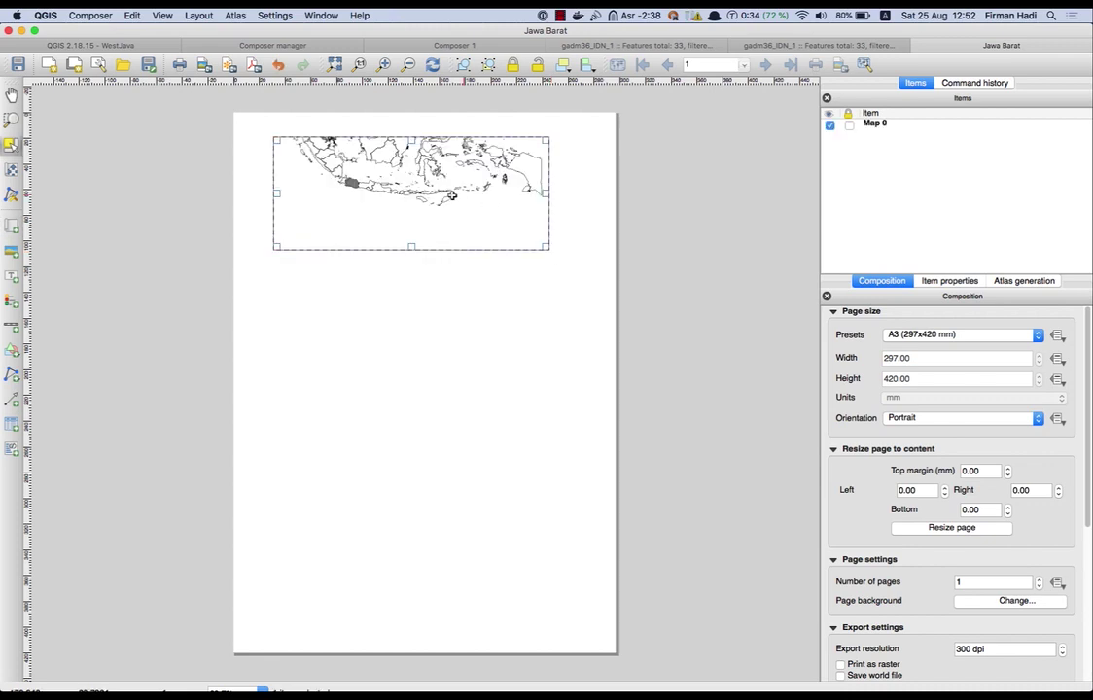
{"action": "mouse_move", "coordinate": [430, 184]}
{"action": "left_mouse_down"}
{"action": "mouse_move", "coordinate": [418, 184]}
{"action": "mouse_move", "coordinate": [434, 183]}
{"action": "left_mouse_up"}
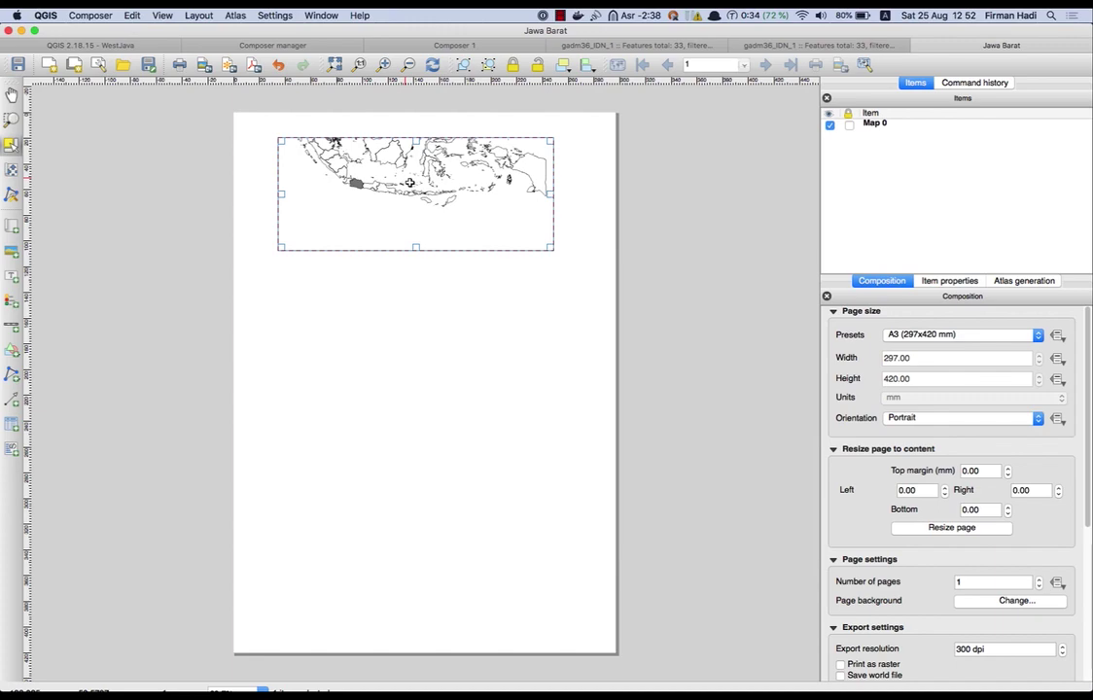
{"action": "left_click", "coordinate": [129, 44]}
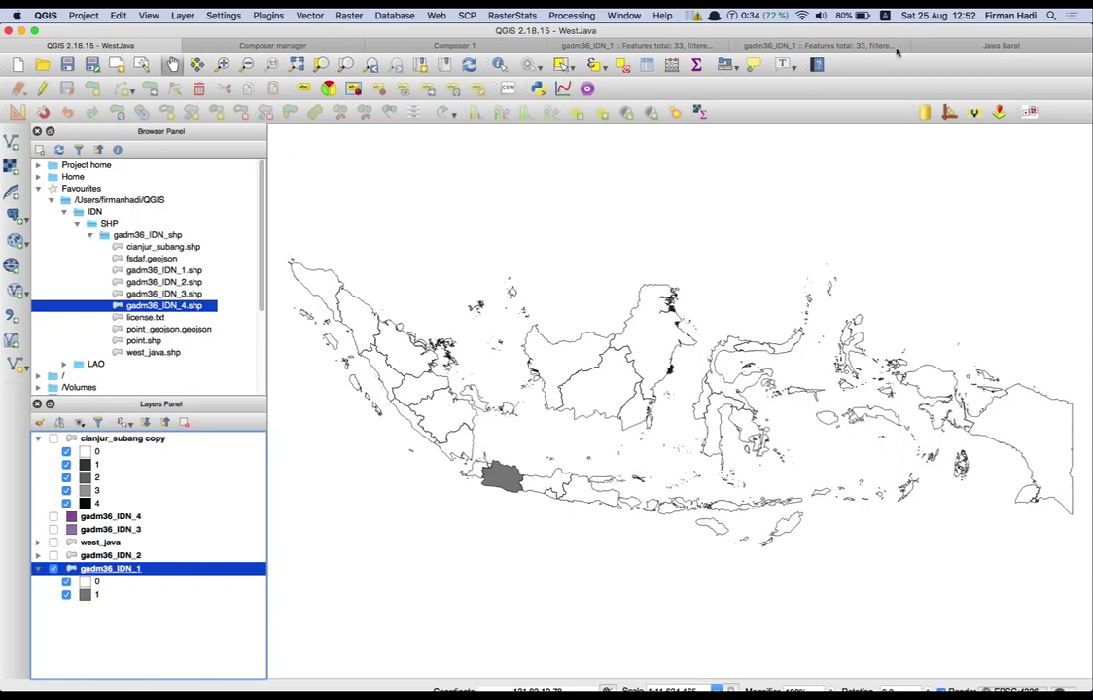
Return to the Jawa Barat composer and set the map item's extent to match the main map canvas
{"action": "left_click", "coordinate": [968, 45]}
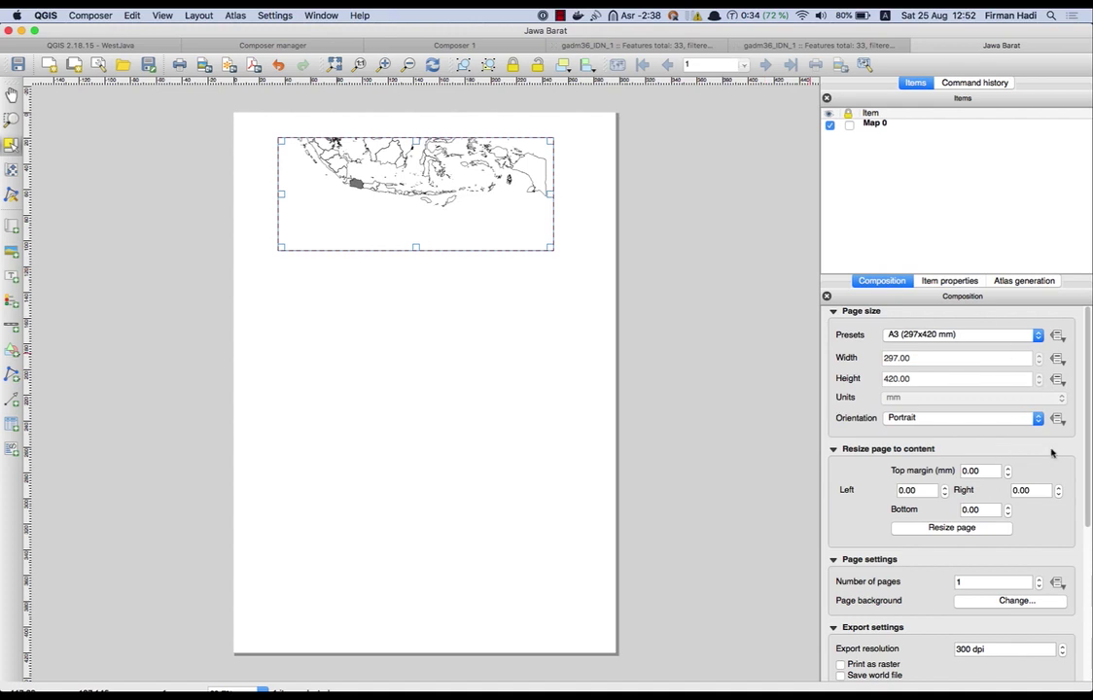
{"action": "scroll", "coordinate": [1087, 477], "scroll_direction": "down", "scroll_amount": 5}
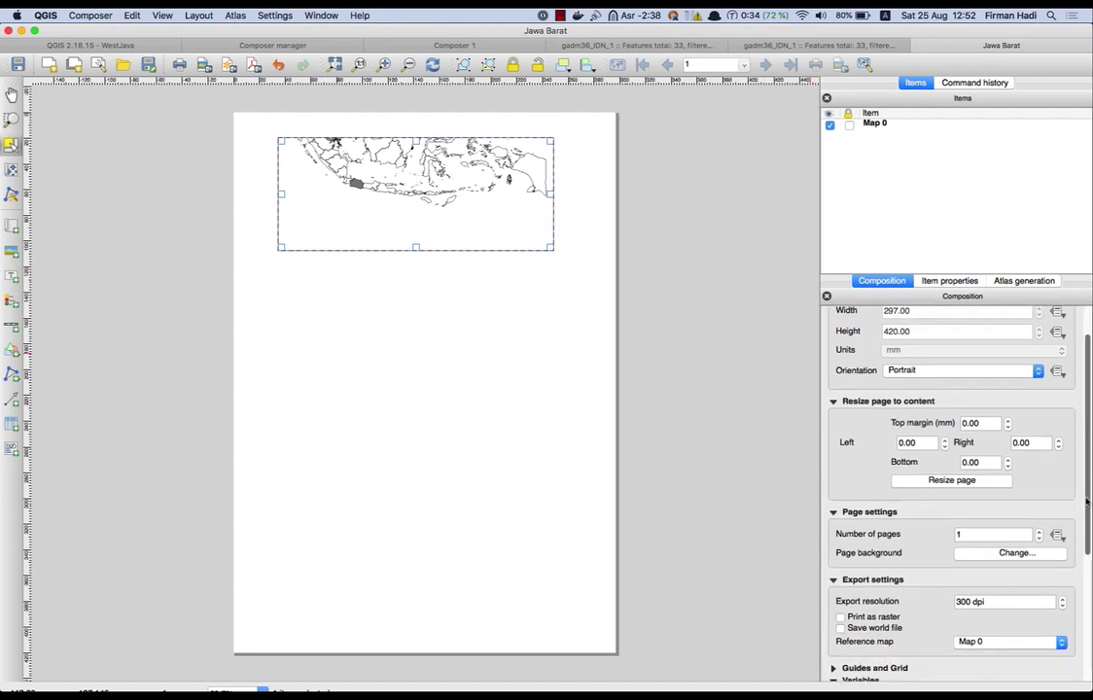
{"action": "left_click", "coordinate": [959, 282]}
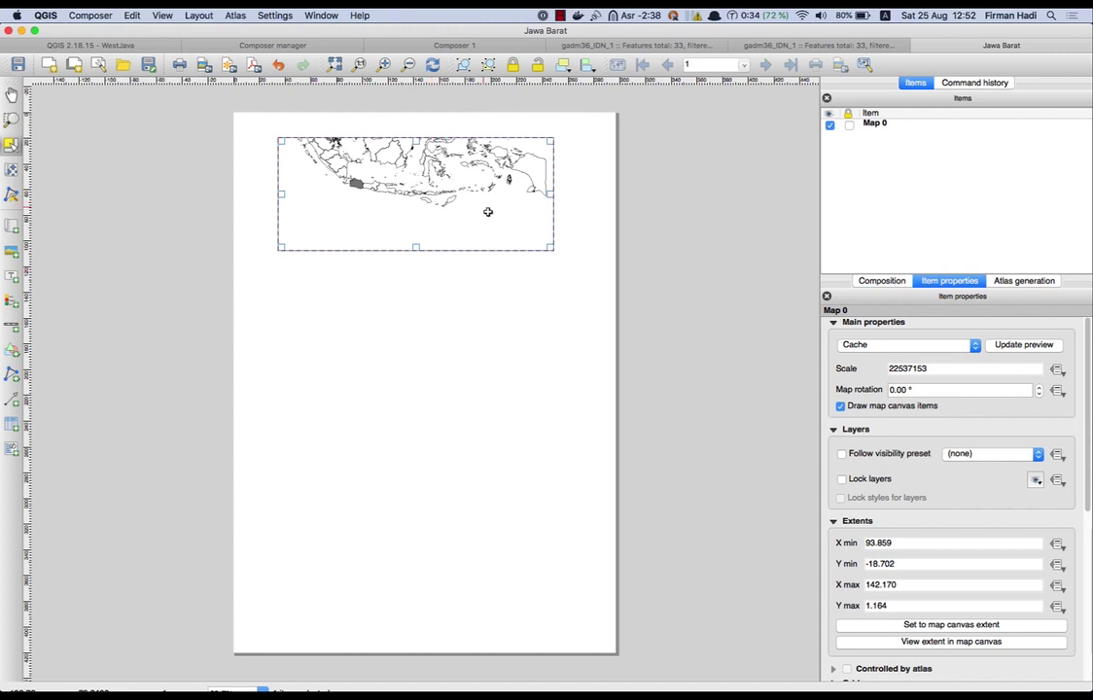
{"action": "left_click", "coordinate": [949, 625]}
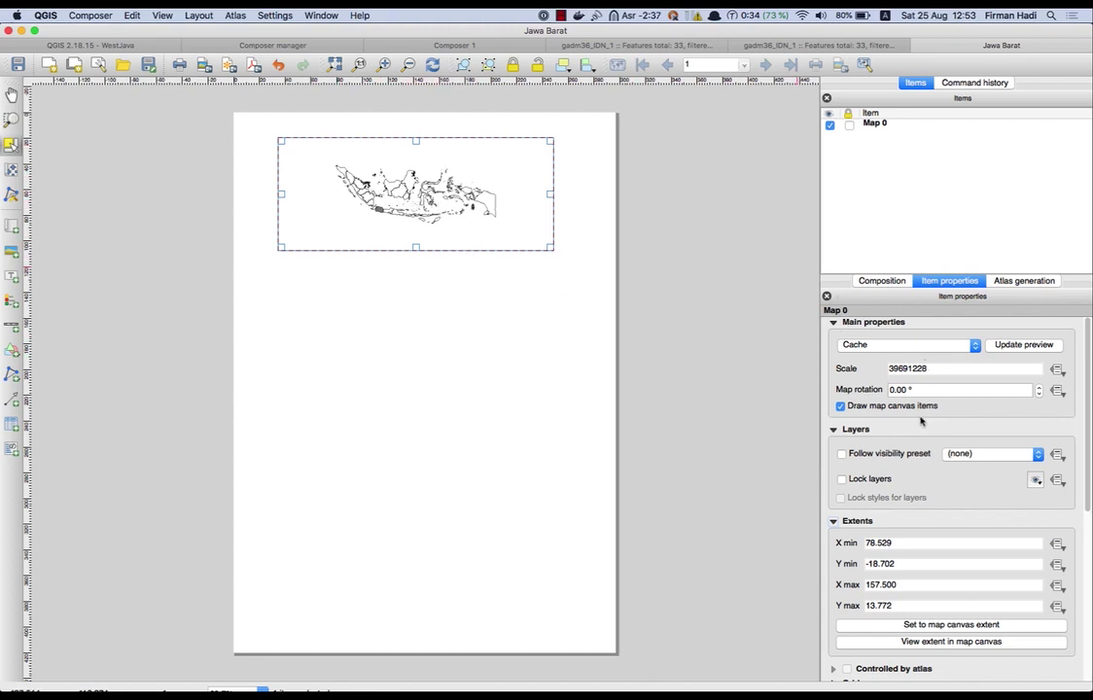
Set the map item's scale to 30000000 and update its preview
{"action": "double_click", "coordinate": [893, 369]}
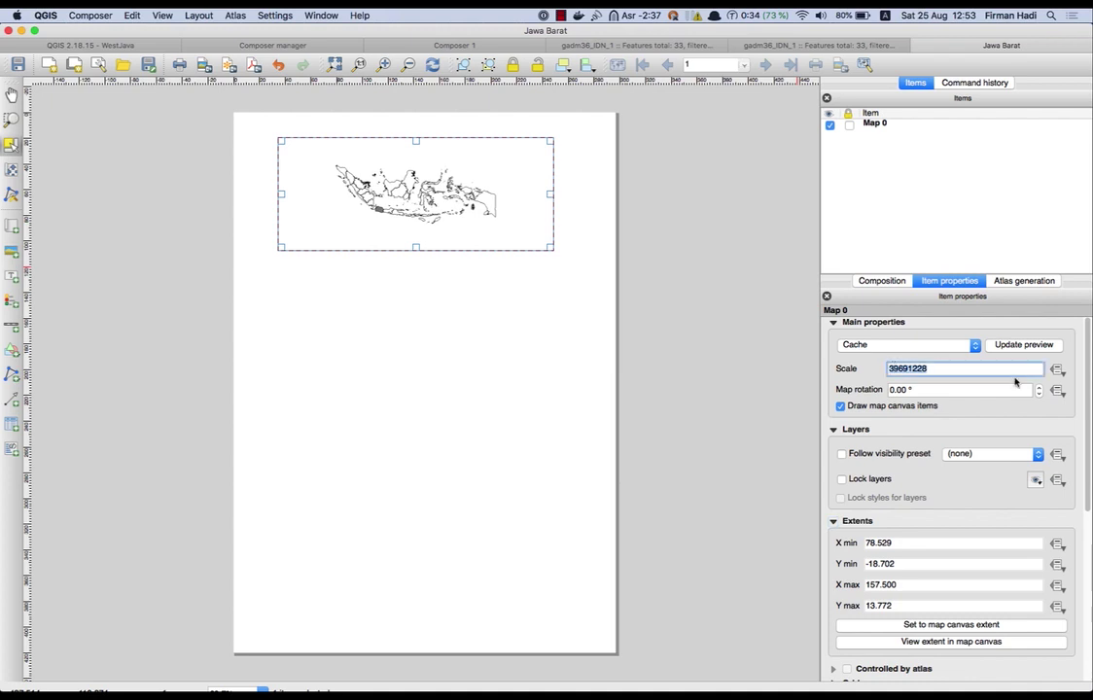
{"action": "left_click", "coordinate": [986, 369]}
{"action": "key", "text": "BackSpace"}
{"action": "key", "text": "BackSpace"}
{"action": "key", "text": "BackSpace"}
{"action": "key", "text": "BackSpace"}
{"action": "key", "text": "Return"}
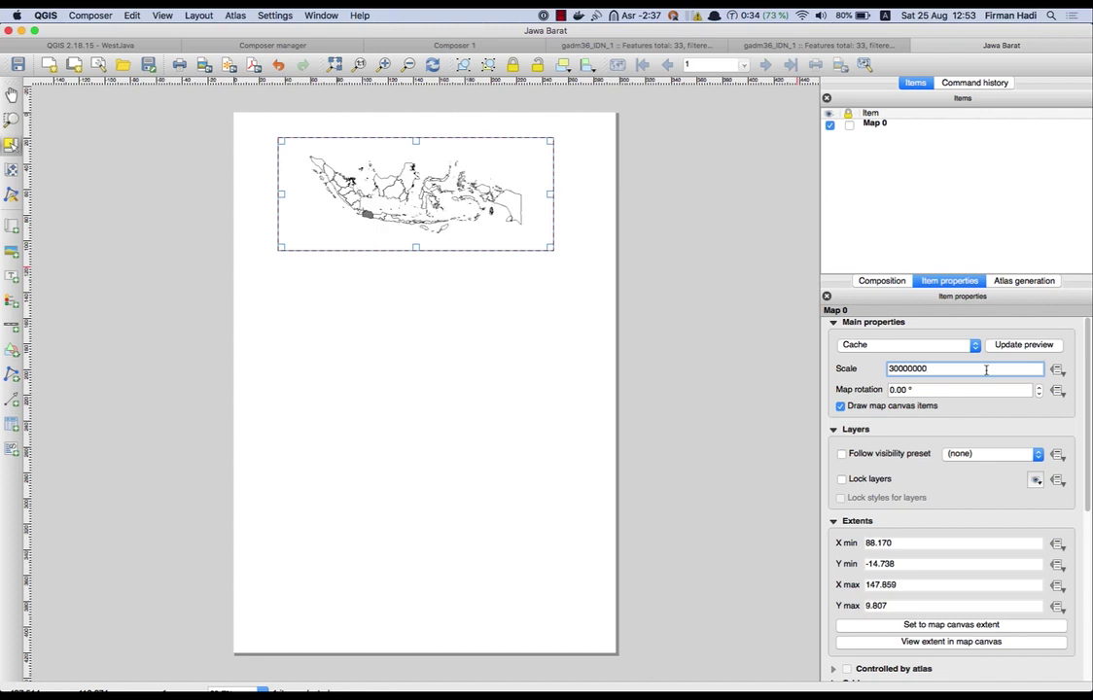
{"action": "left_click", "coordinate": [1016, 347]}
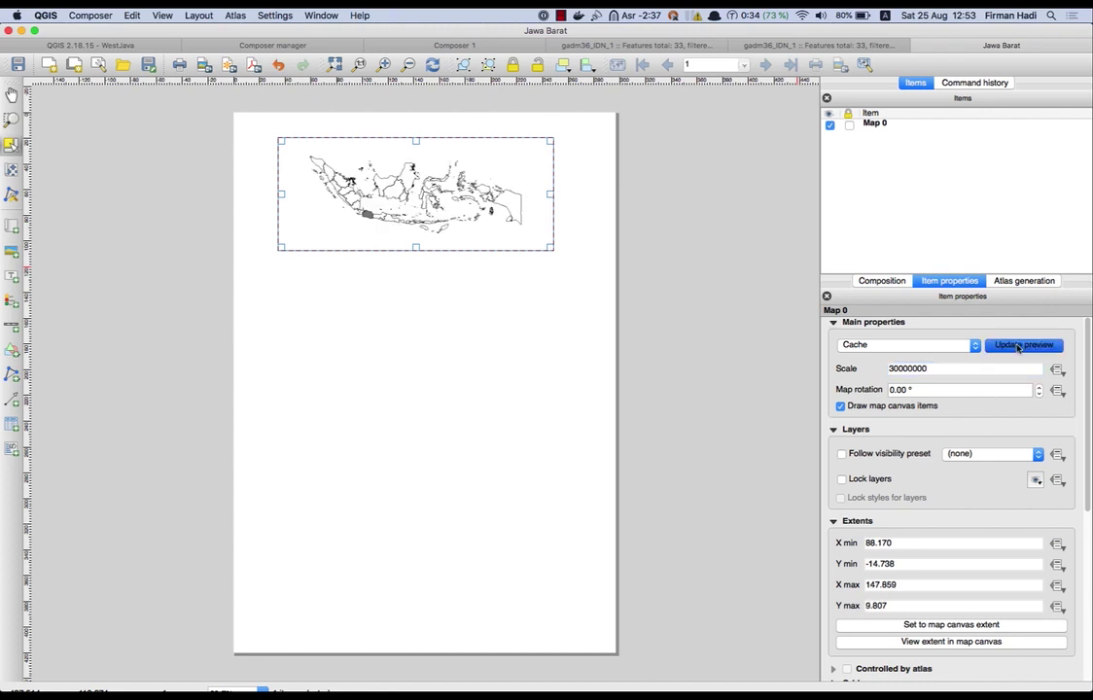
Set the map item's scale to 27500000 and deselect the map
{"action": "left_click", "coordinate": [949, 367]}
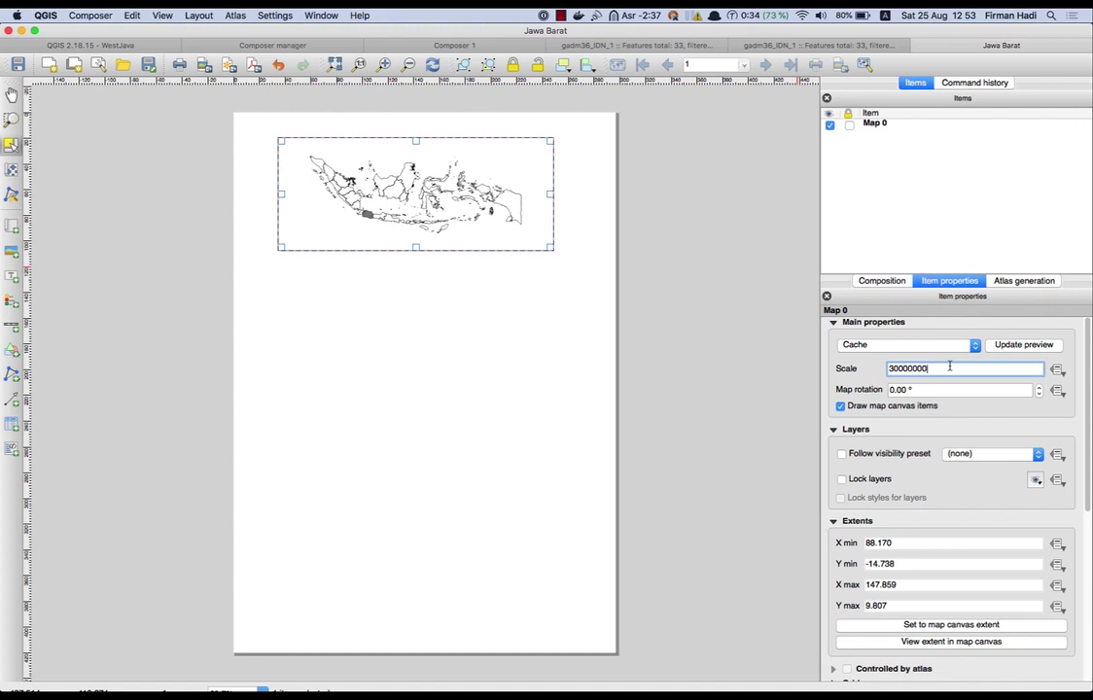
{"action": "double_click", "coordinate": [900, 369]}
{"action": "type", "text": "275"}
{"action": "key", "text": "Return"}
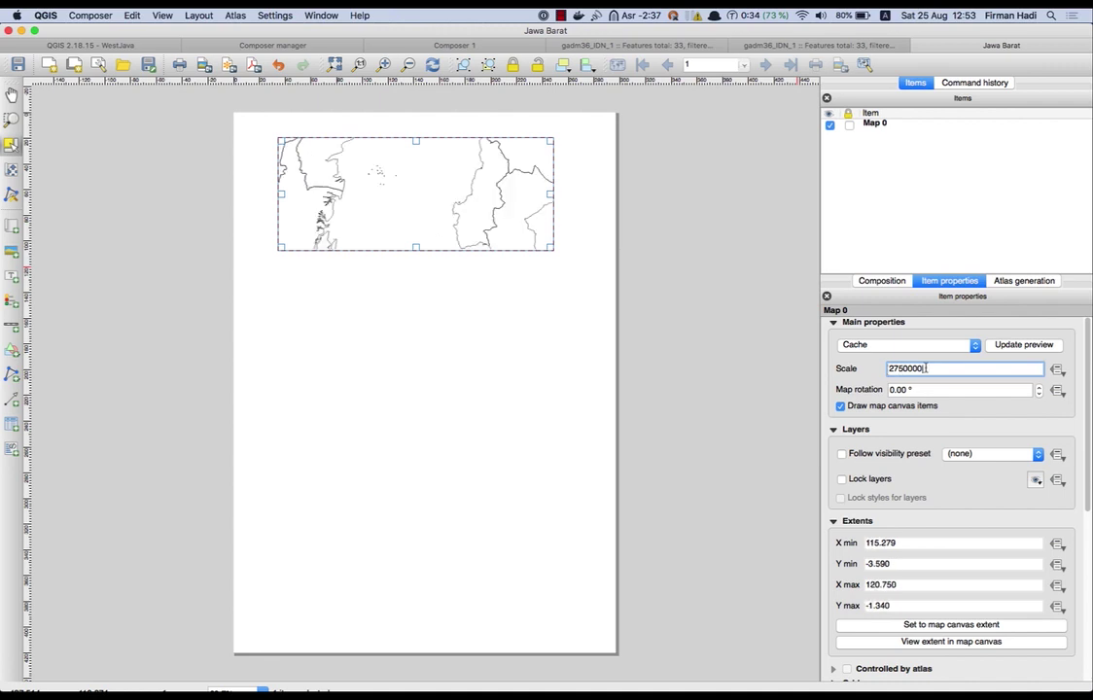
{"action": "key", "text": "Return"}
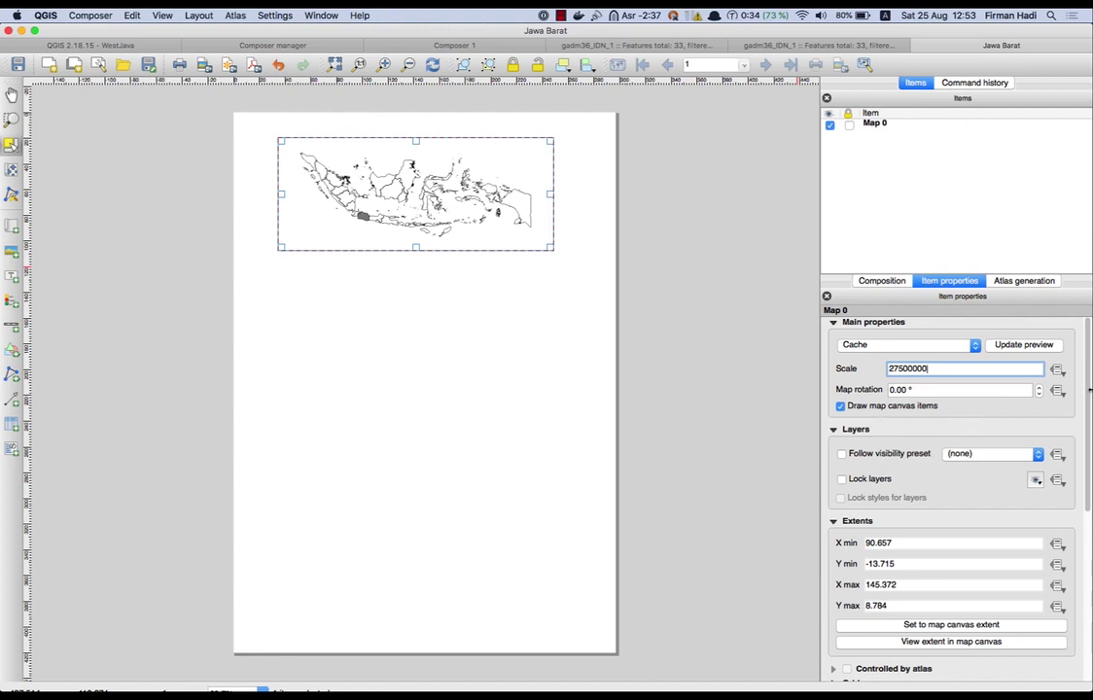
{"action": "left_click", "coordinate": [516, 311]}
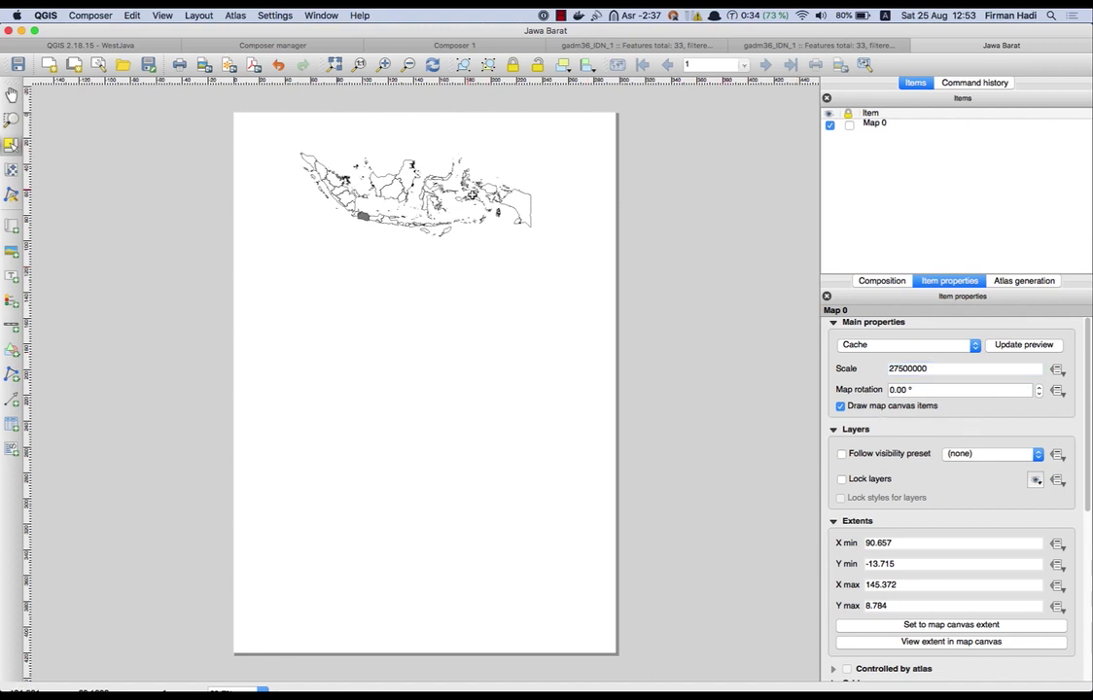
Enable a frame around the Indonesia map item, keeping the default frame settings
{"action": "left_click", "coordinate": [414, 171]}
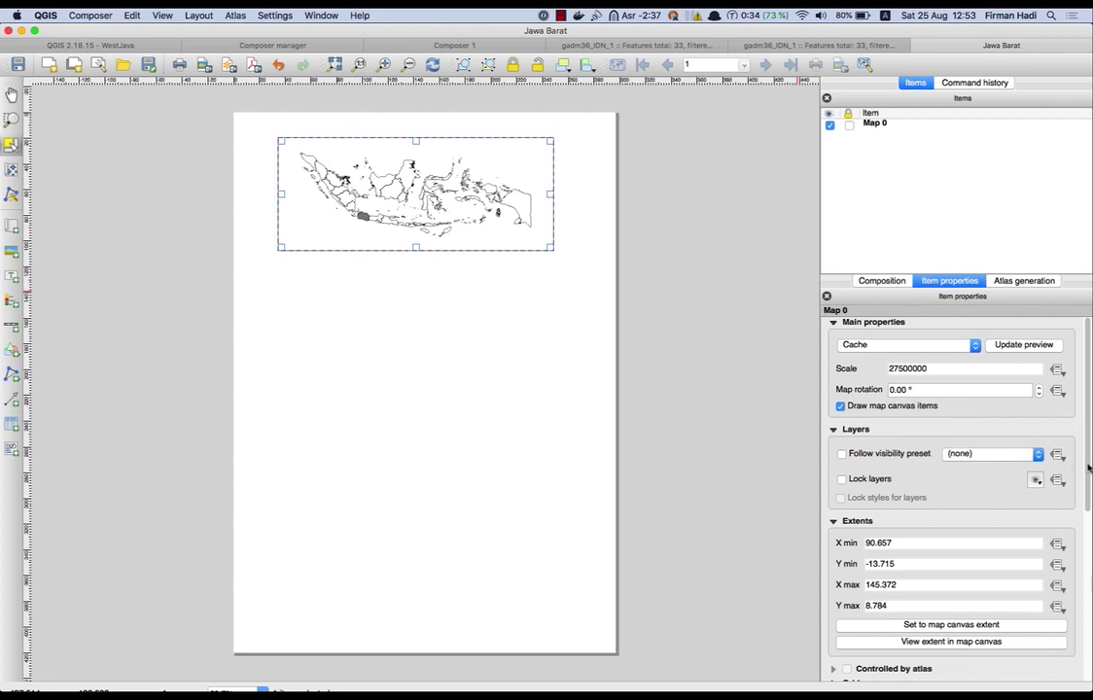
{"action": "scroll", "coordinate": [1088, 468], "scroll_direction": "down", "scroll_amount": 5}
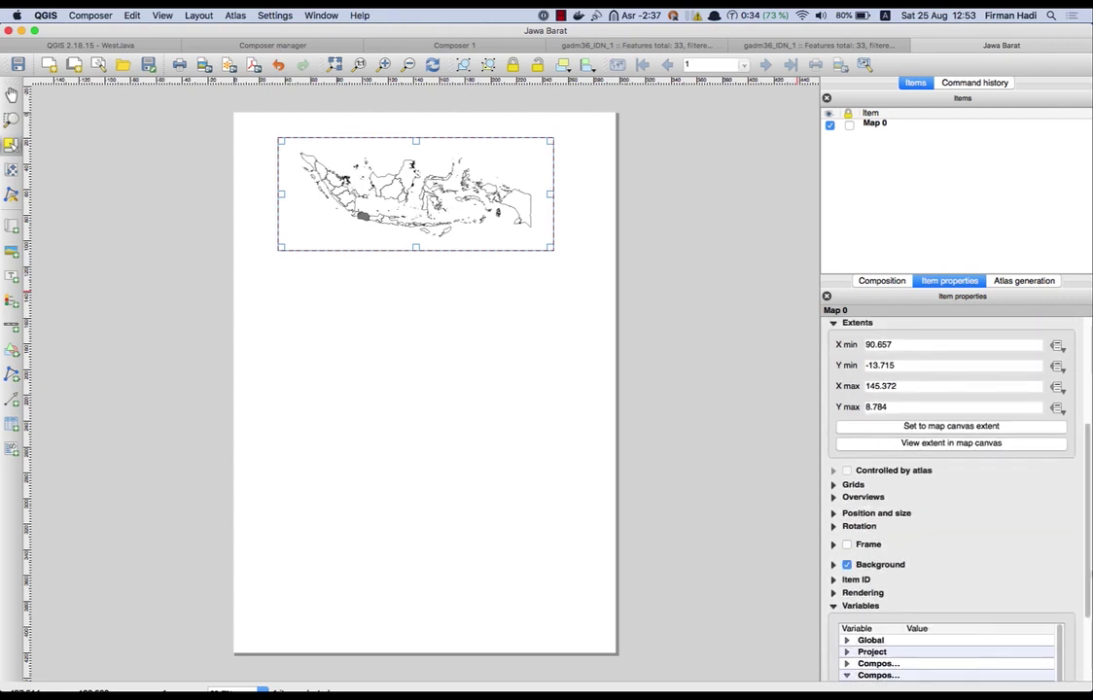
{"action": "left_click", "coordinate": [858, 545]}
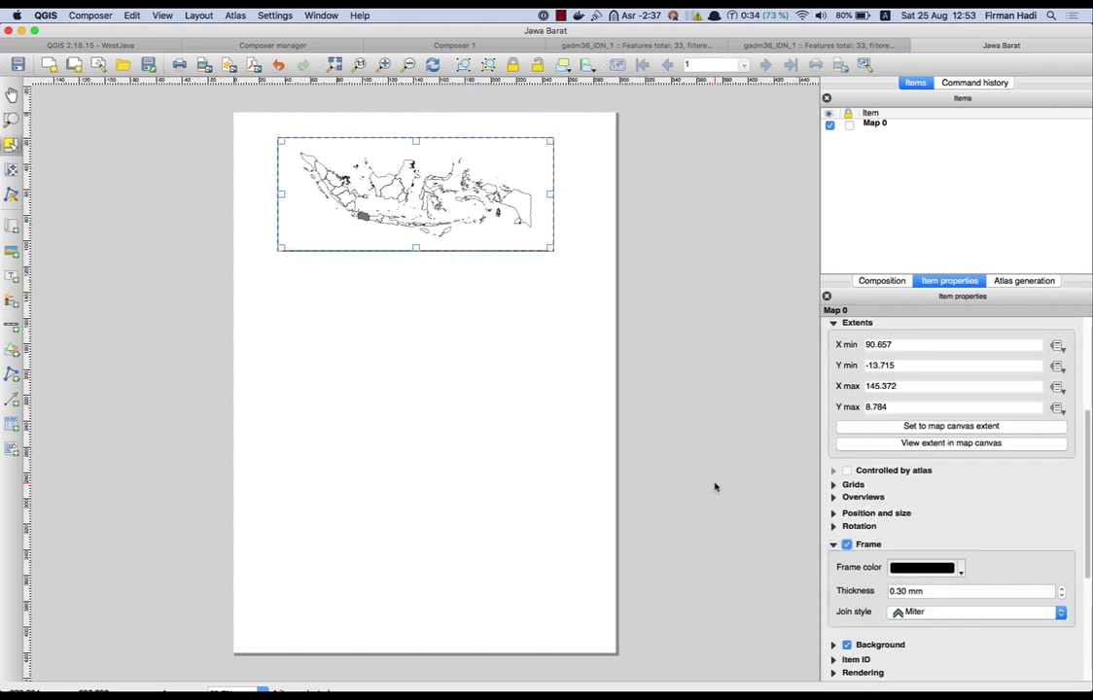
{"action": "left_click", "coordinate": [534, 456]}
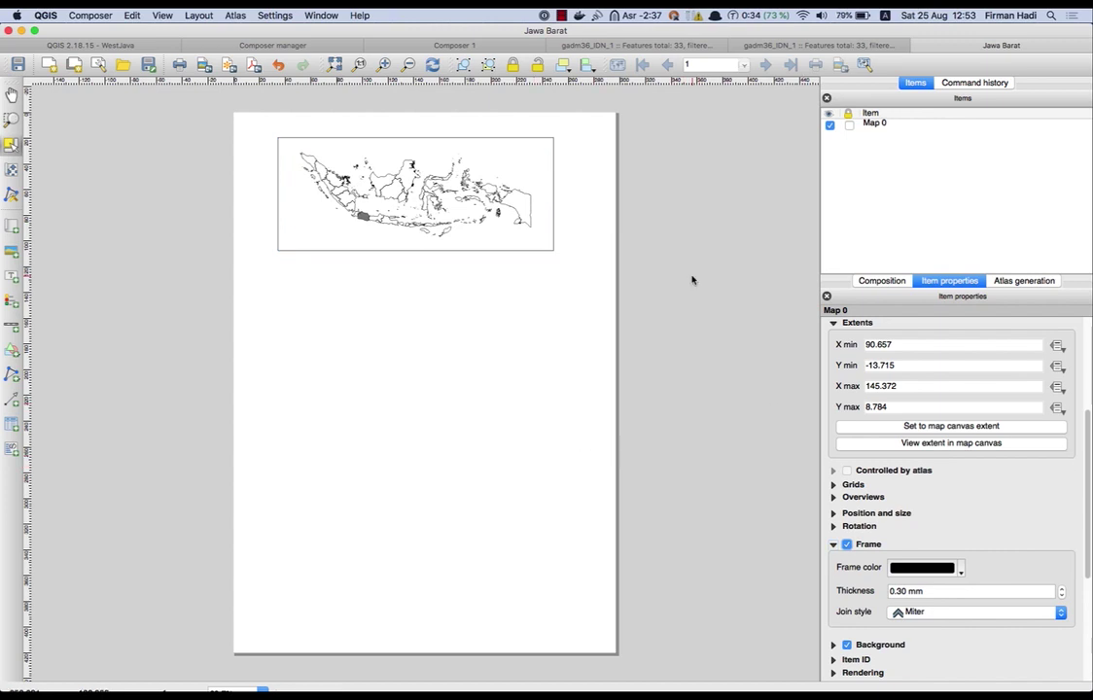
Rename the map item Map 0 as Indonesia and lock it in the item list
{"action": "left_click", "coordinate": [875, 123]}
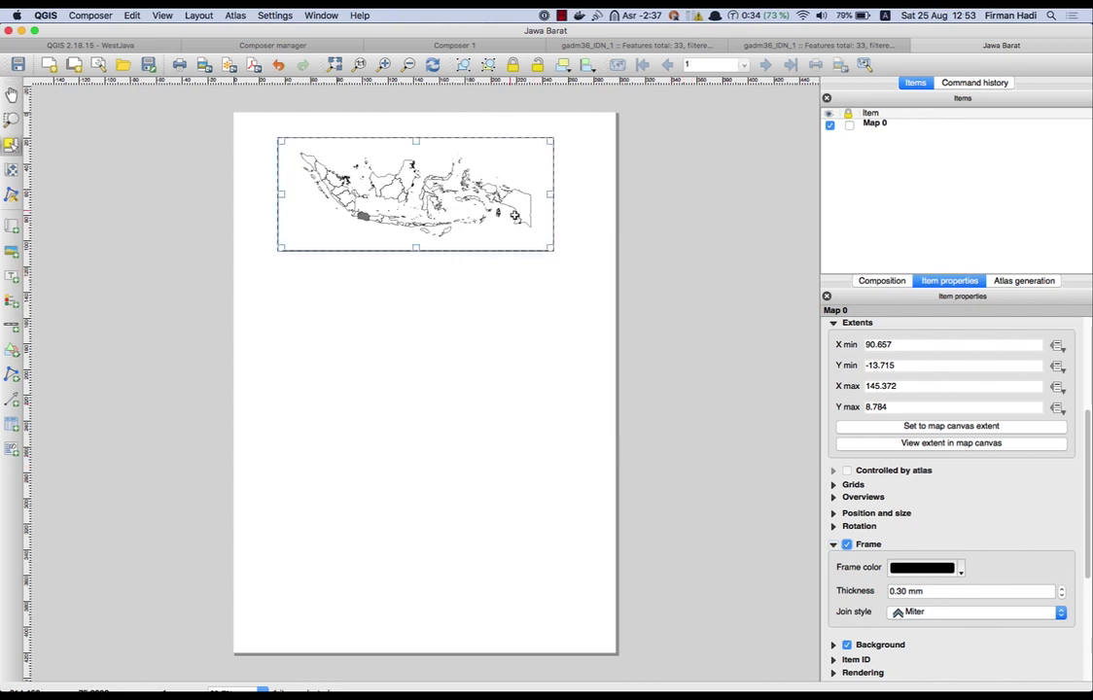
{"action": "left_click", "coordinate": [883, 126]}
{"action": "double_click", "coordinate": [883, 124]}
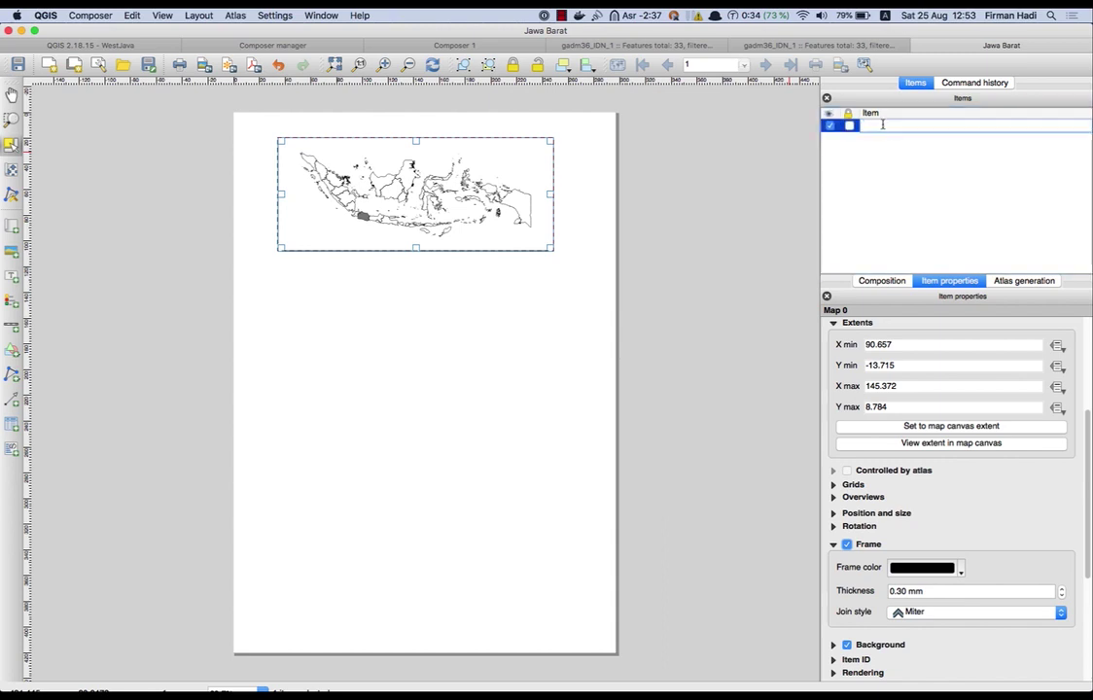
{"action": "type", "text": "Indonesia"}
{"action": "key", "text": "Return"}
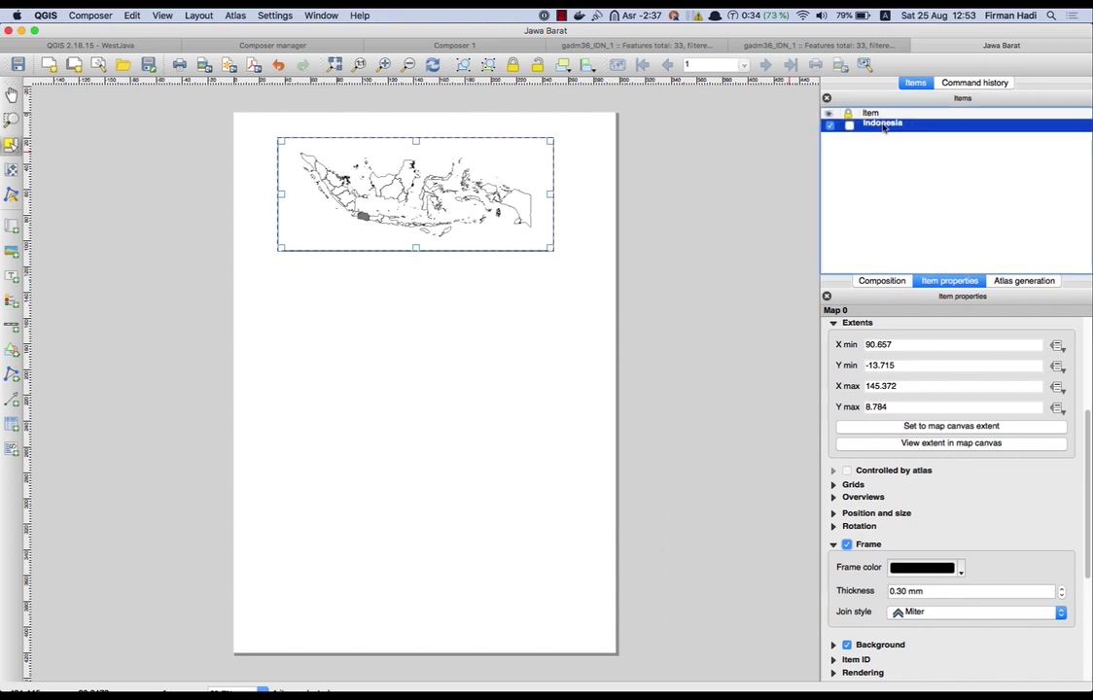
{"action": "left_click", "coordinate": [642, 292]}
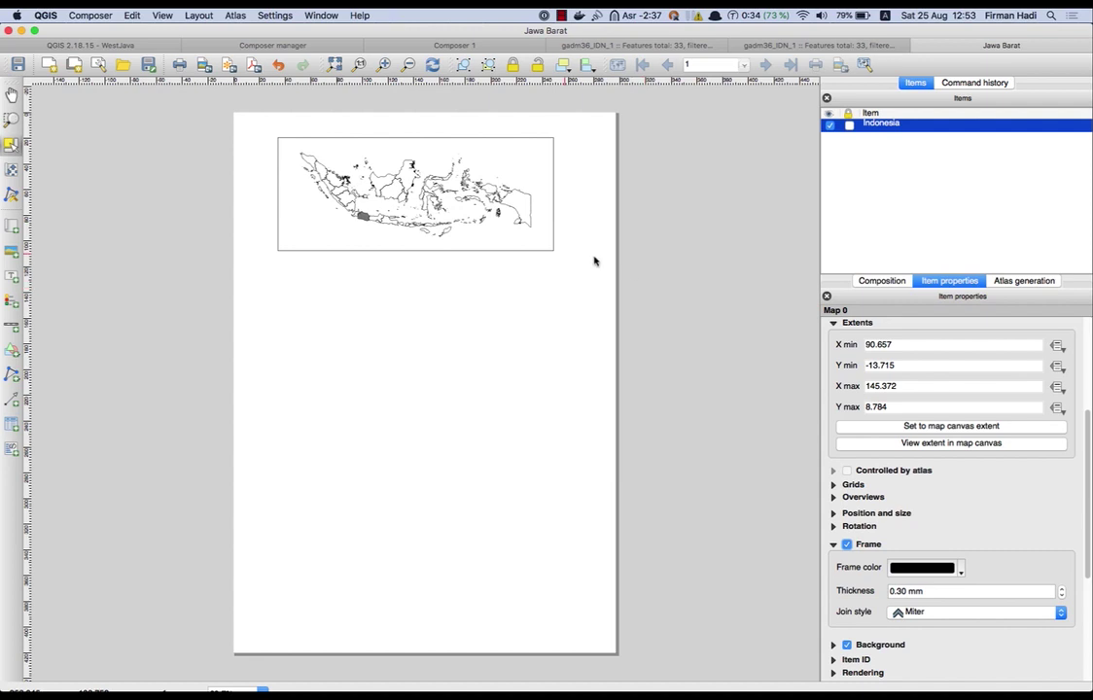
{"action": "left_click", "coordinate": [849, 125]}
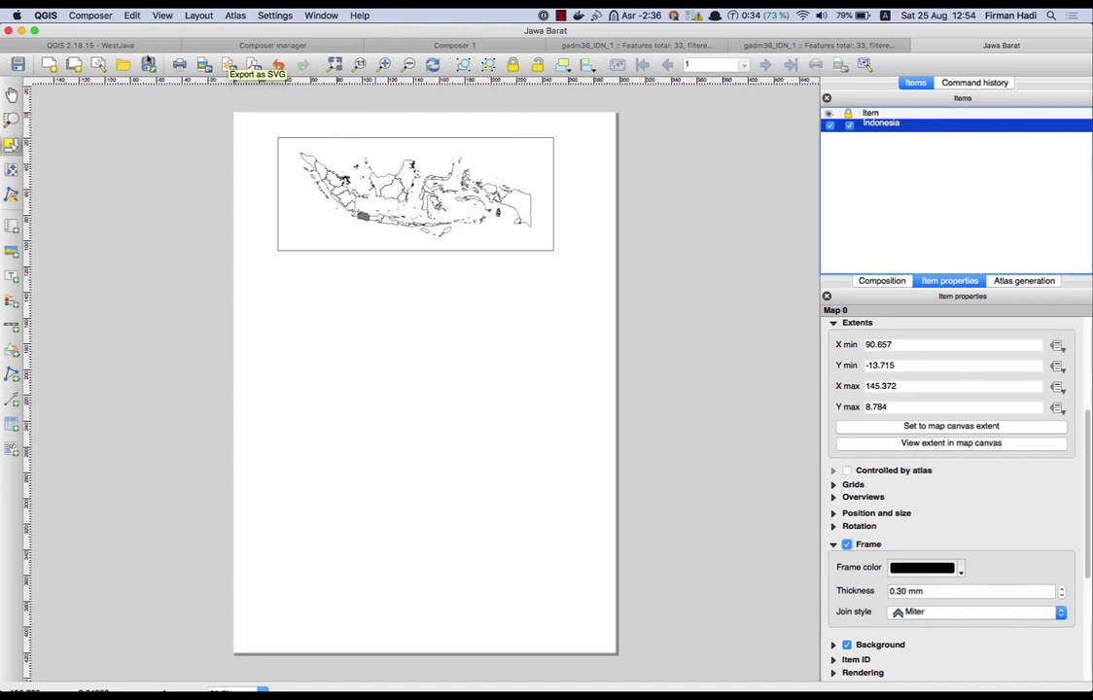
Switch to the WestJava project window and turn off both the gadm36_IDN_1 and gadm36_IDN_2 layers
{"action": "left_click", "coordinate": [144, 46]}
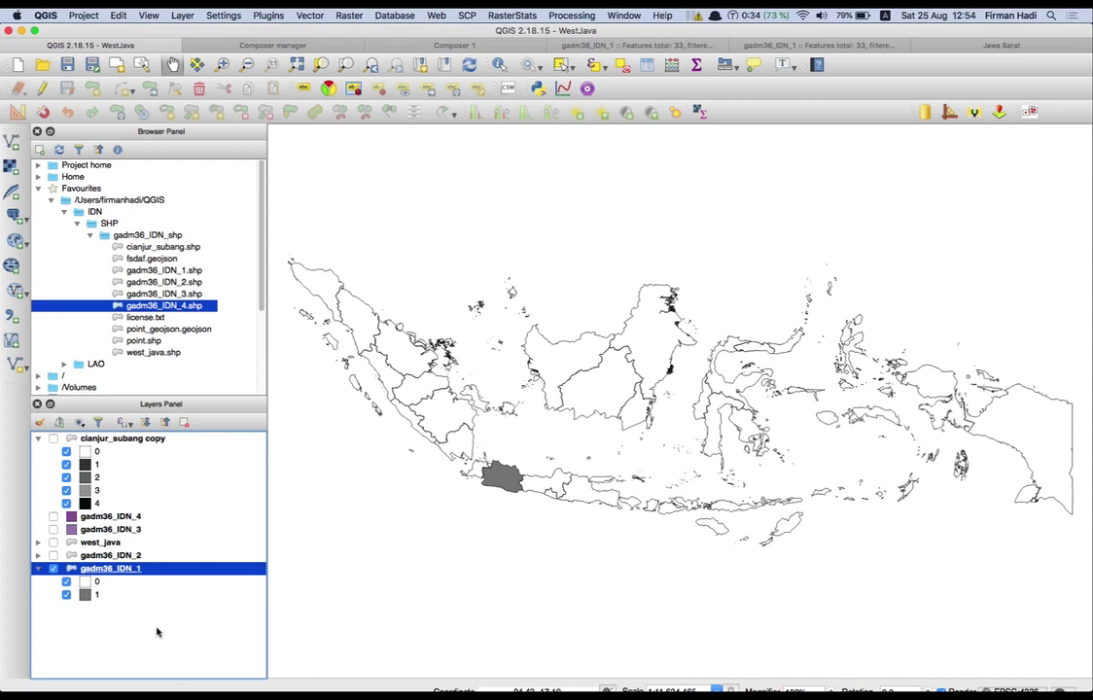
{"action": "left_click", "coordinate": [109, 557]}
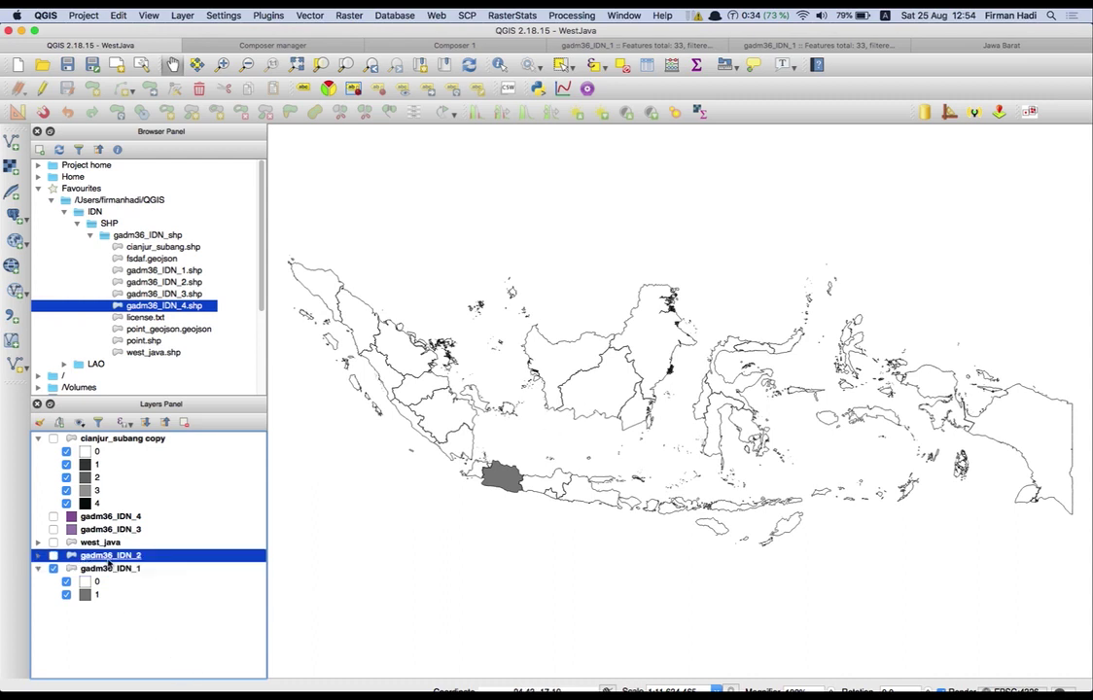
{"action": "left_click", "coordinate": [54, 555]}
{"action": "left_click", "coordinate": [53, 569]}
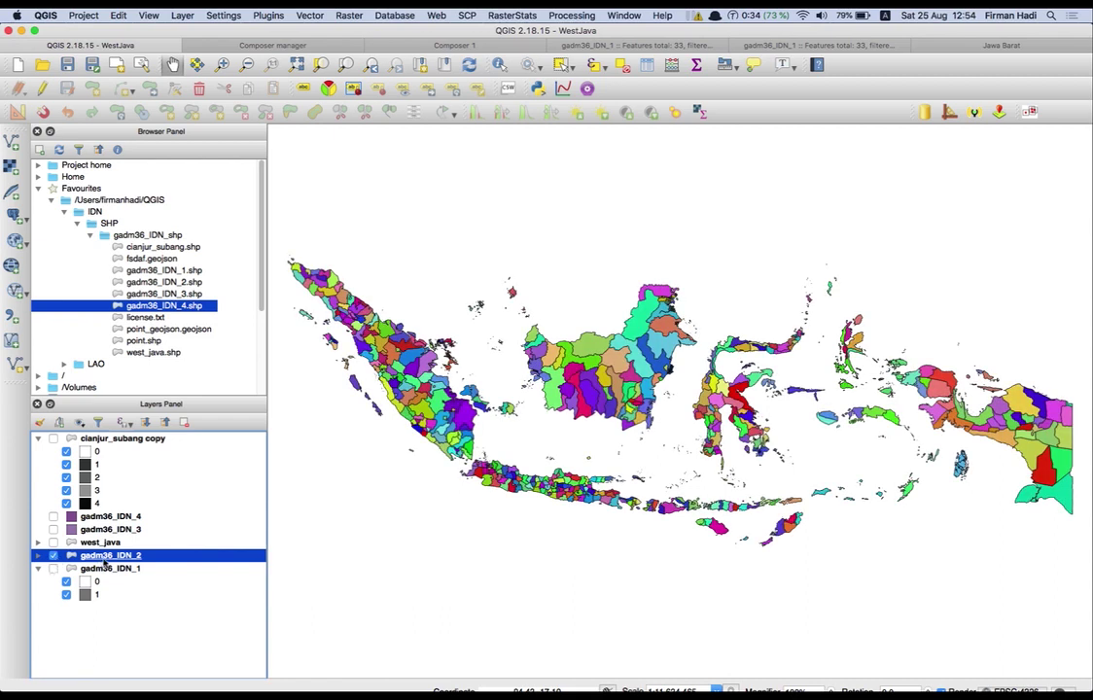
{"action": "left_click", "coordinate": [54, 555]}
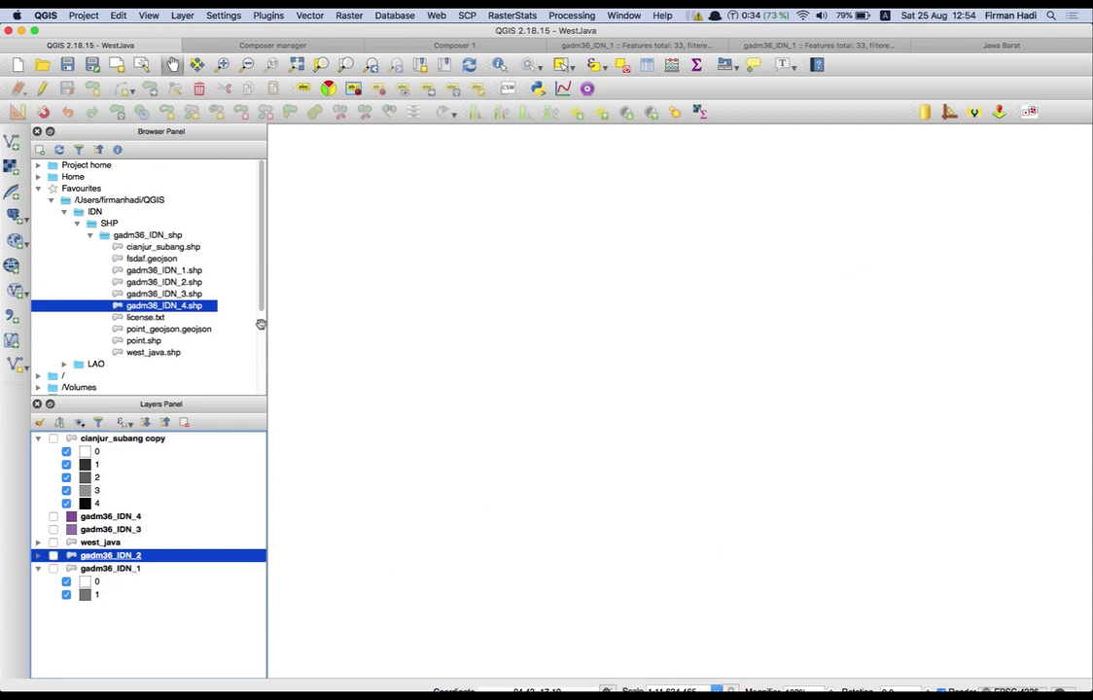
Look over the West Java map in the Composer 1 layout as a reference and return to the WestJava project
{"action": "left_click", "coordinate": [313, 46]}
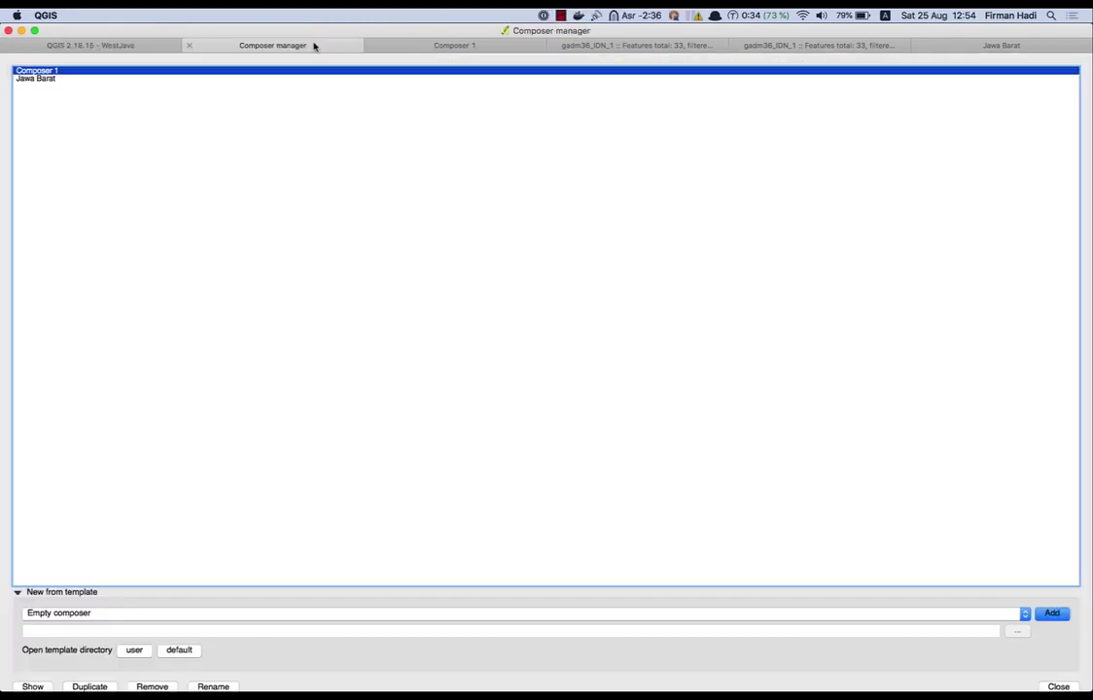
{"action": "left_click", "coordinate": [457, 45]}
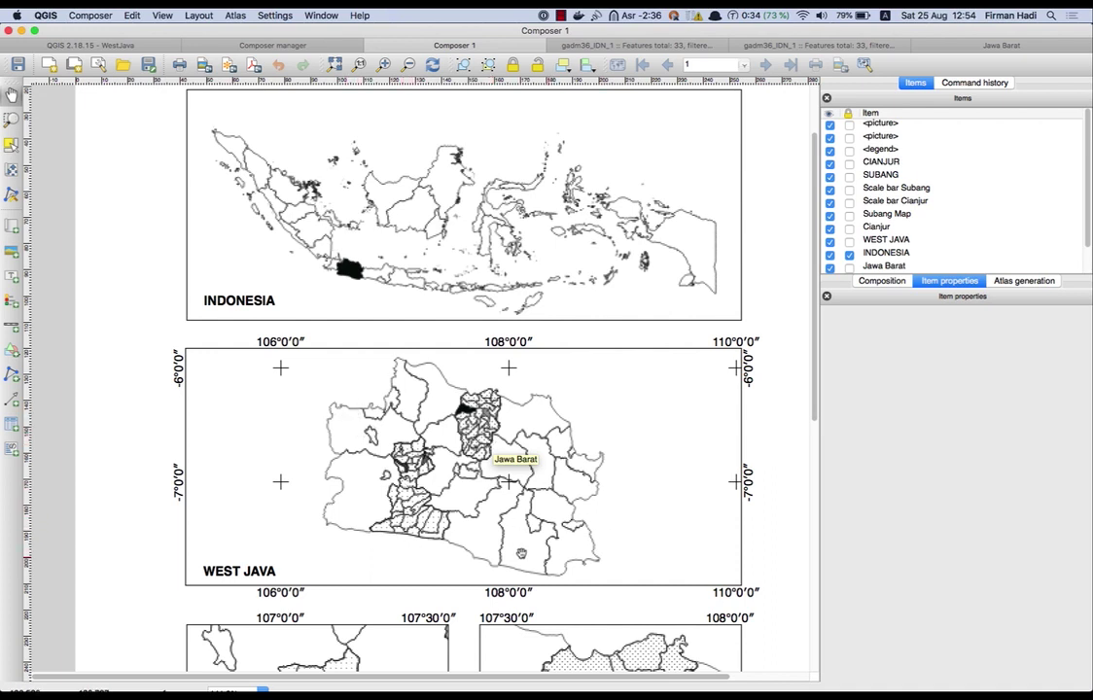
{"action": "left_click", "coordinate": [152, 46]}
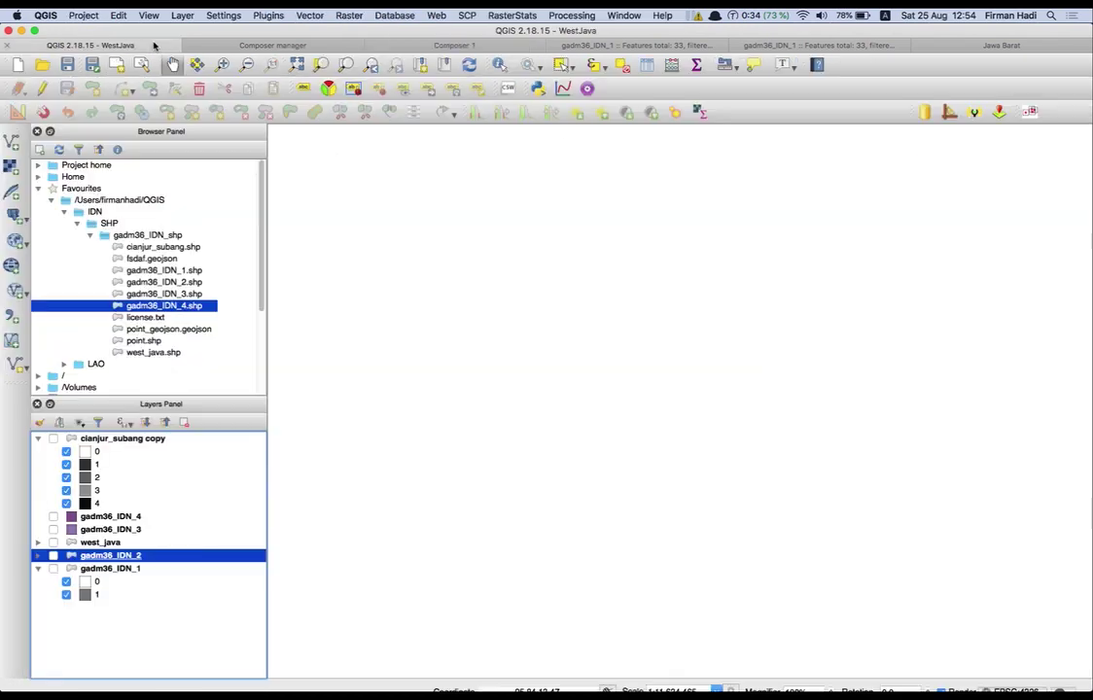
Turn on the gadm36_IDN_1 province layer in the WestJava project
{"action": "left_click", "coordinate": [133, 572]}
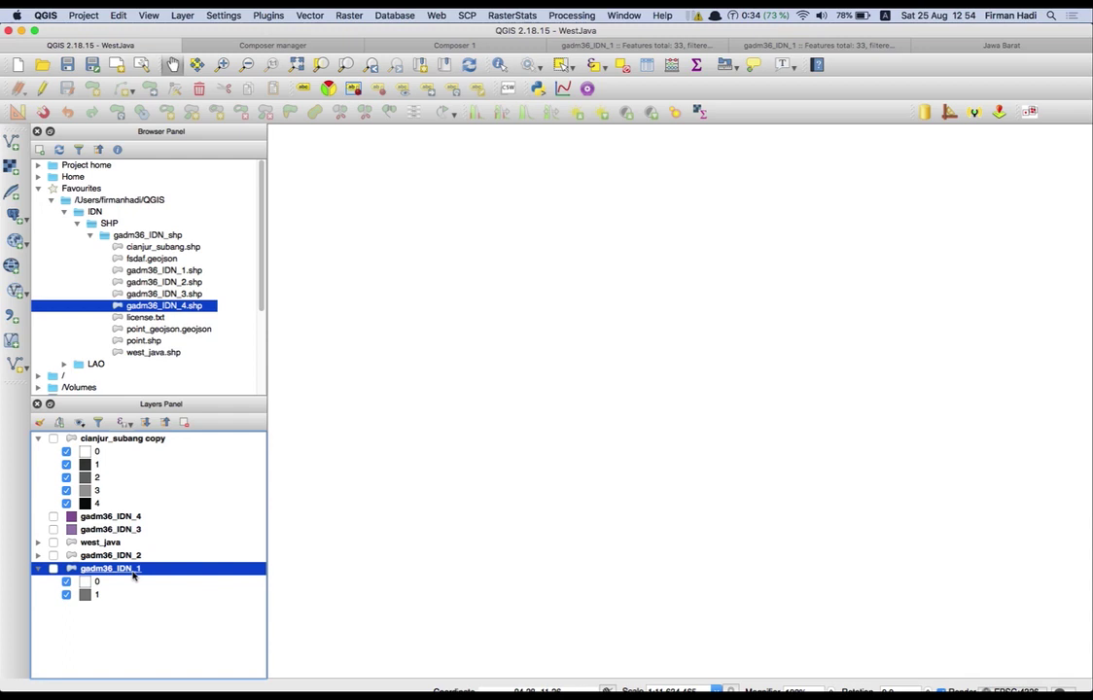
{"action": "left_click", "coordinate": [53, 568]}
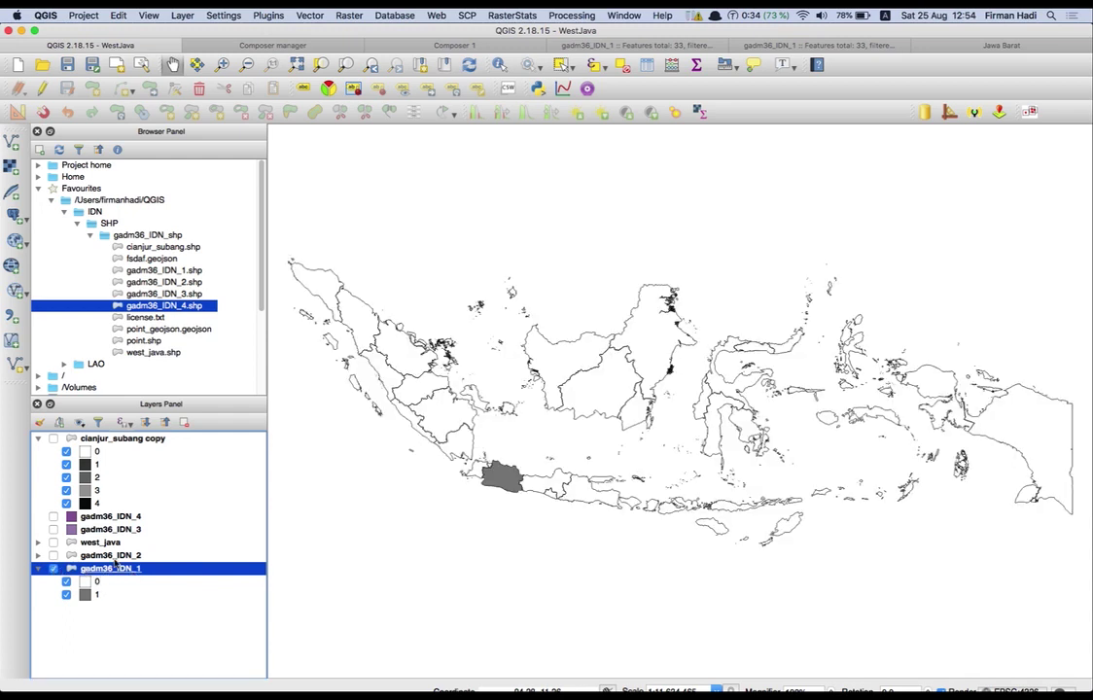
{"action": "left_click", "coordinate": [63, 555]}
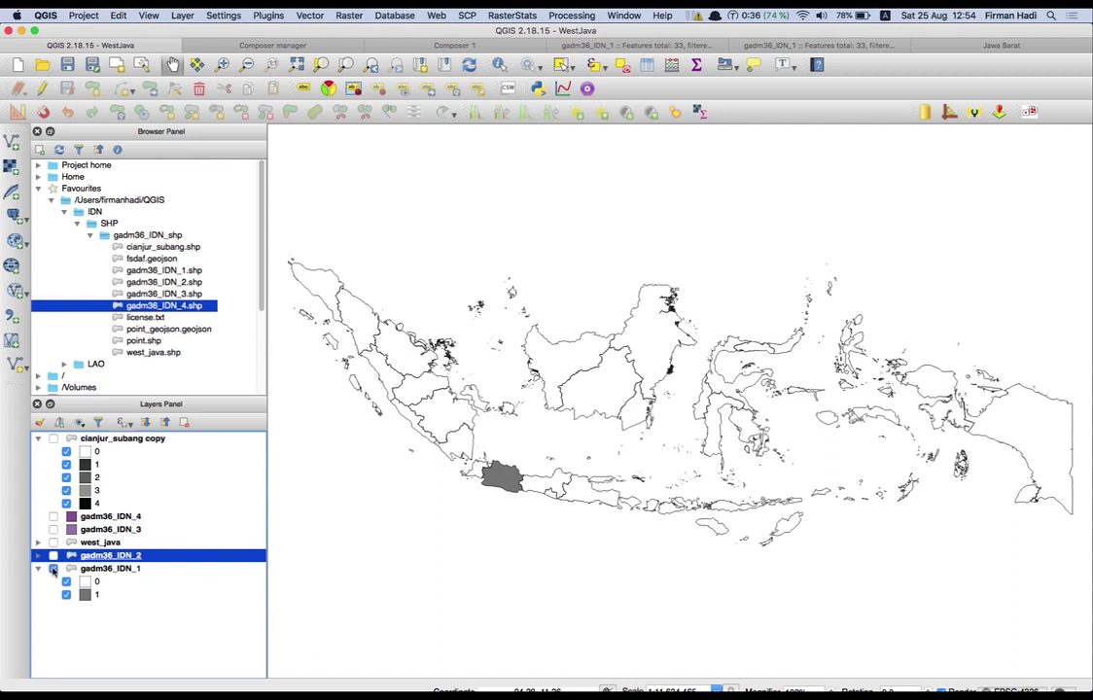
{"action": "left_click", "coordinate": [86, 569]}
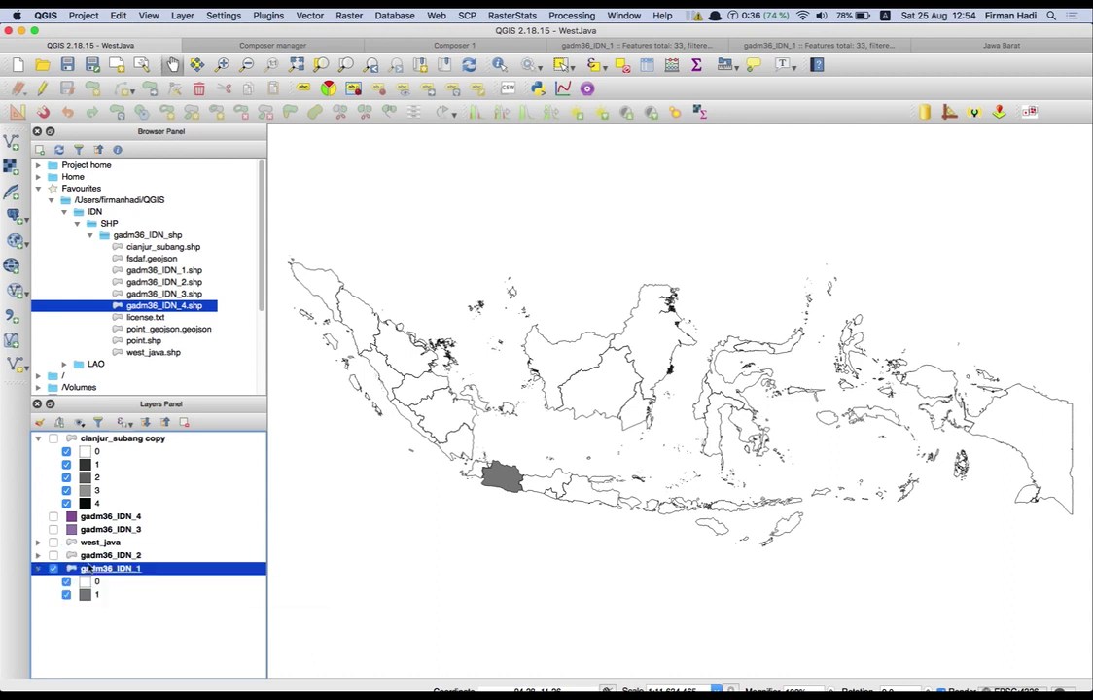
{"action": "left_click", "coordinate": [87, 555]}
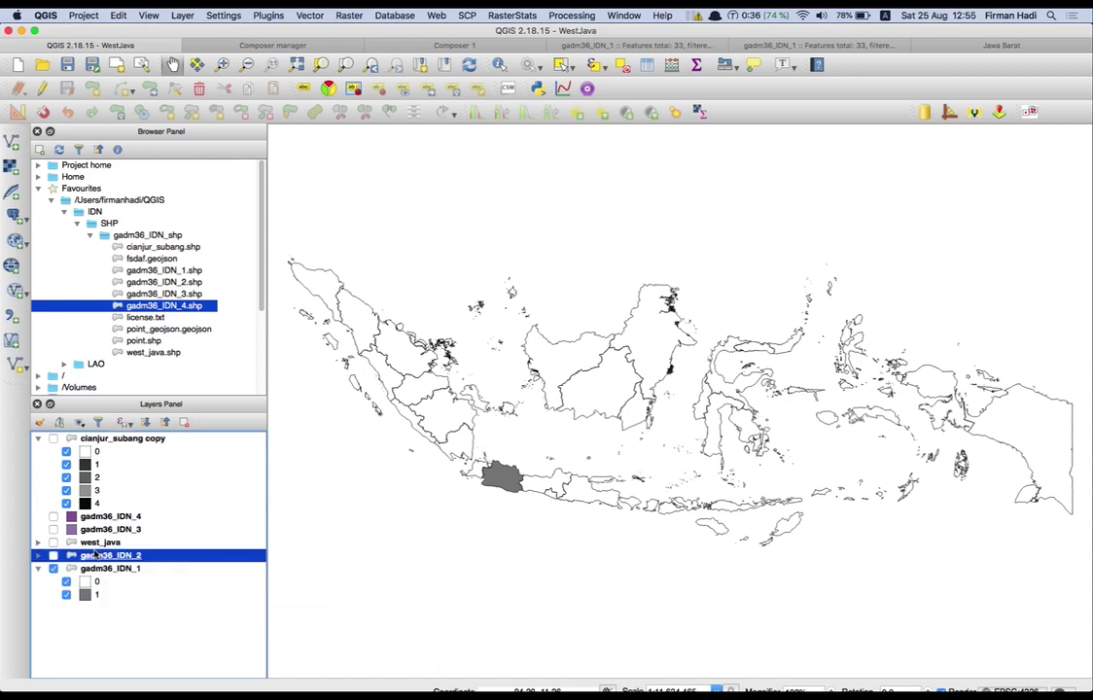
Show gadm36_IDN_2 instead of gadm36_IDN_1 and reclassify its categorized style by the NAME_1 column, deleting the existing classes
{"action": "left_click", "coordinate": [54, 569]}
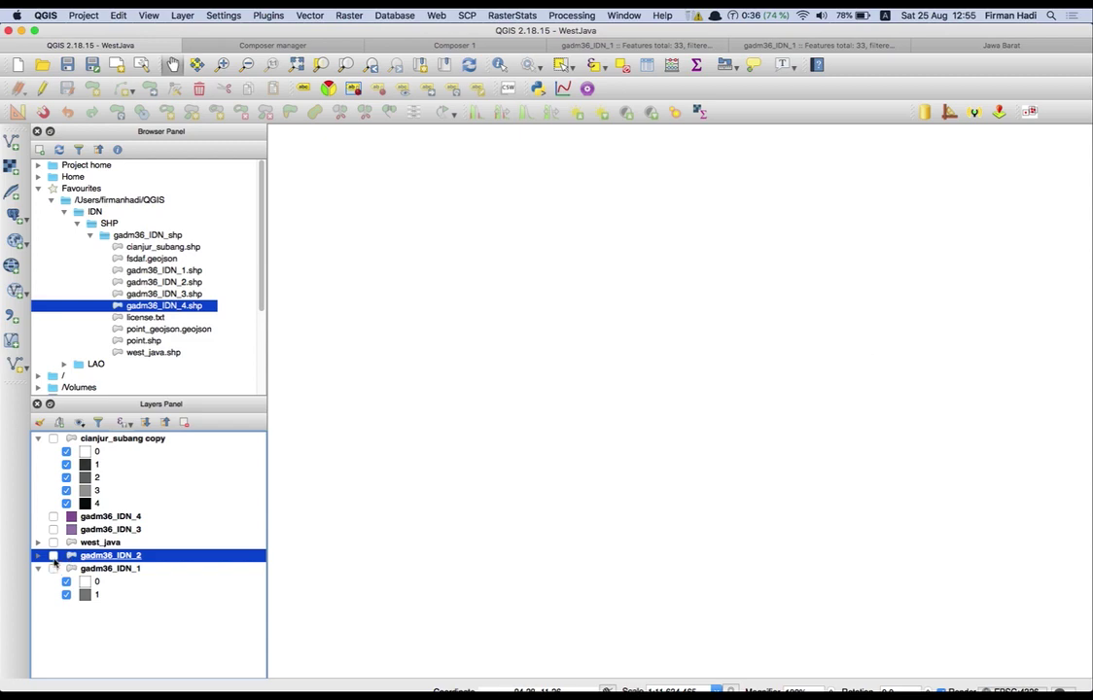
{"action": "left_click", "coordinate": [53, 555]}
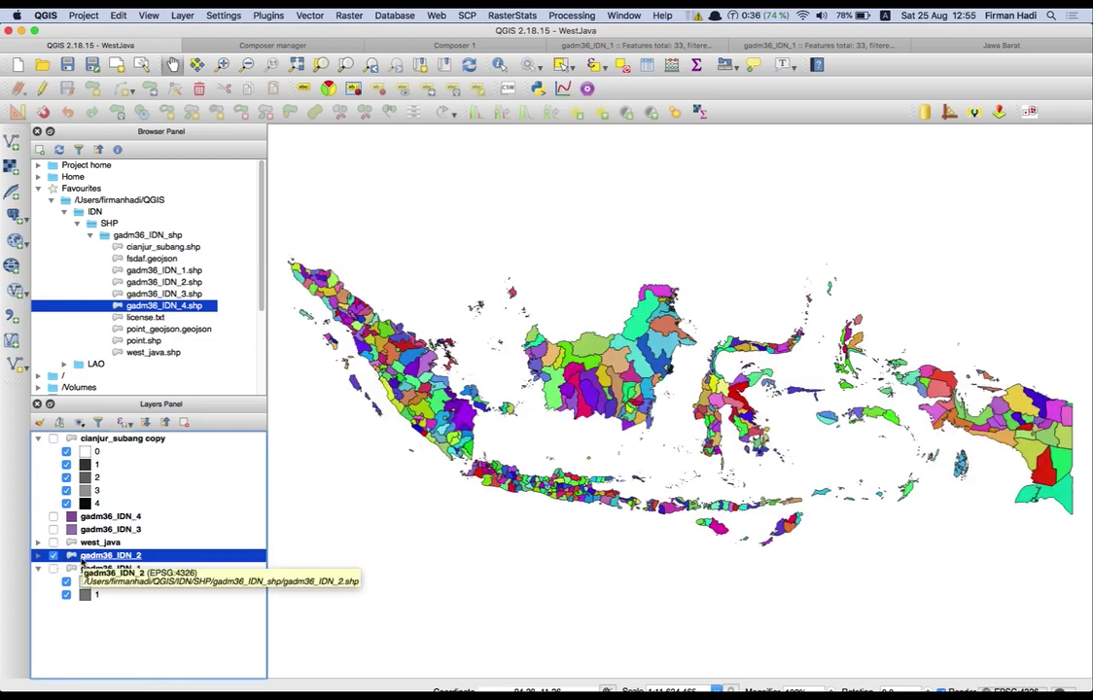
{"action": "double_click", "coordinate": [72, 561]}
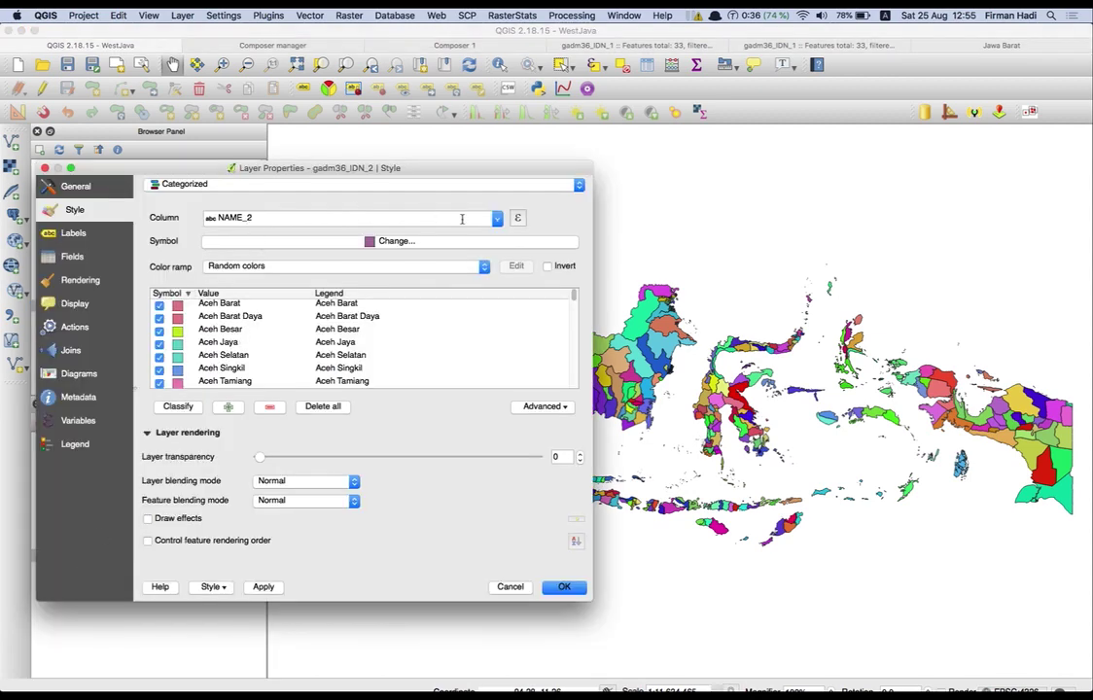
{"action": "left_click", "coordinate": [496, 218]}
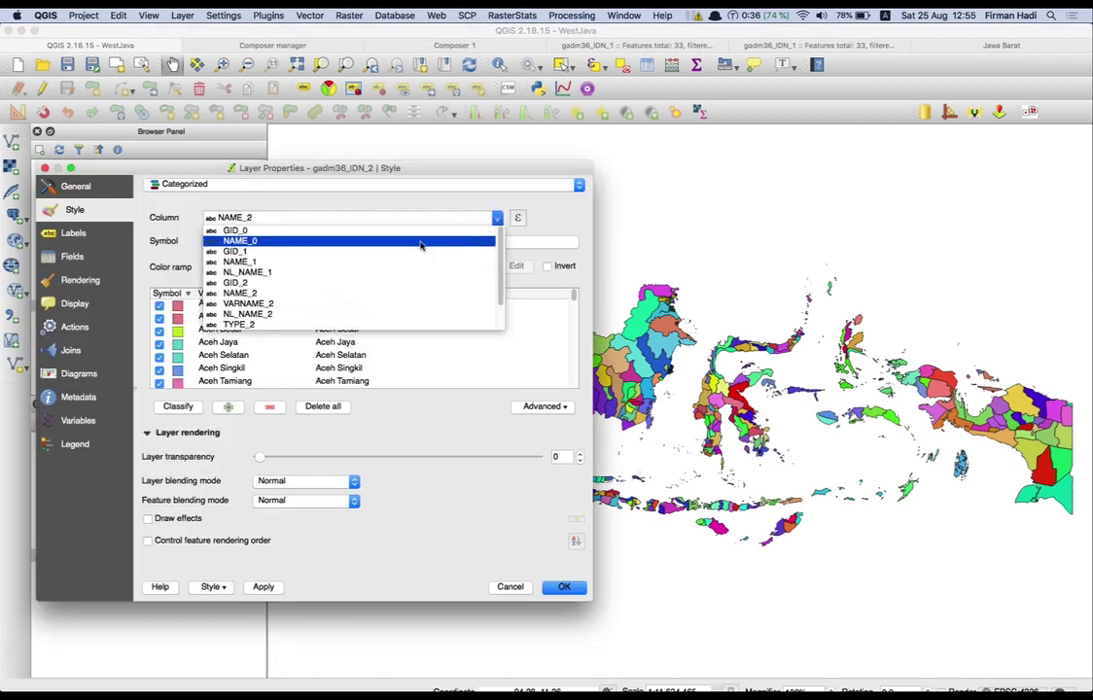
{"action": "left_click", "coordinate": [389, 263]}
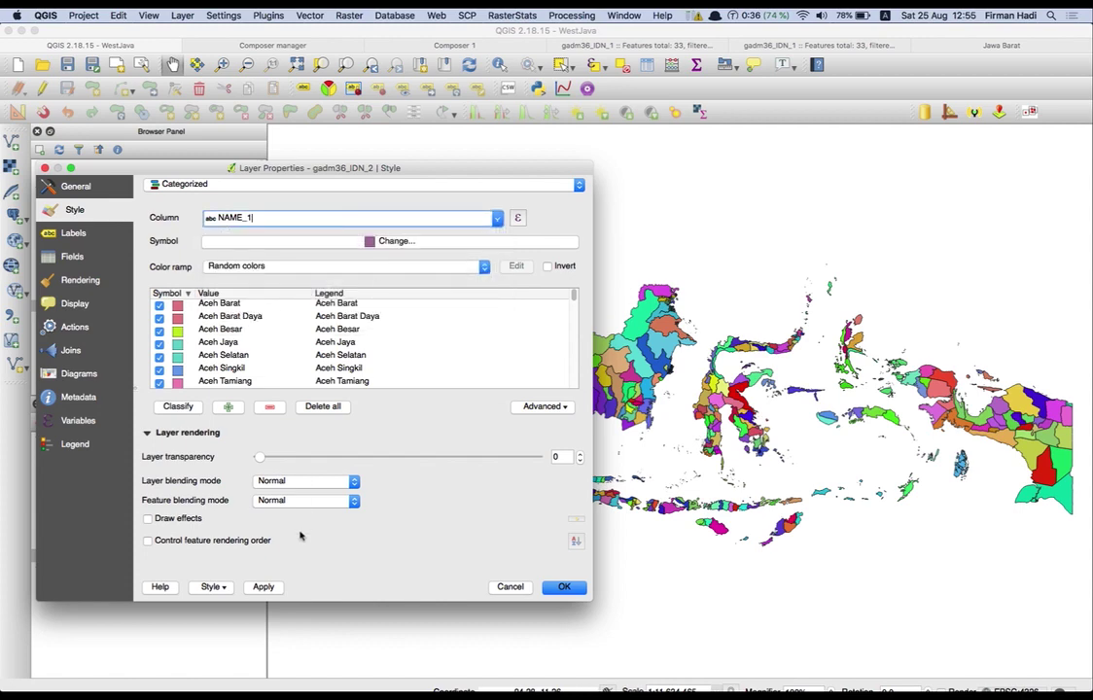
{"action": "left_click", "coordinate": [263, 588]}
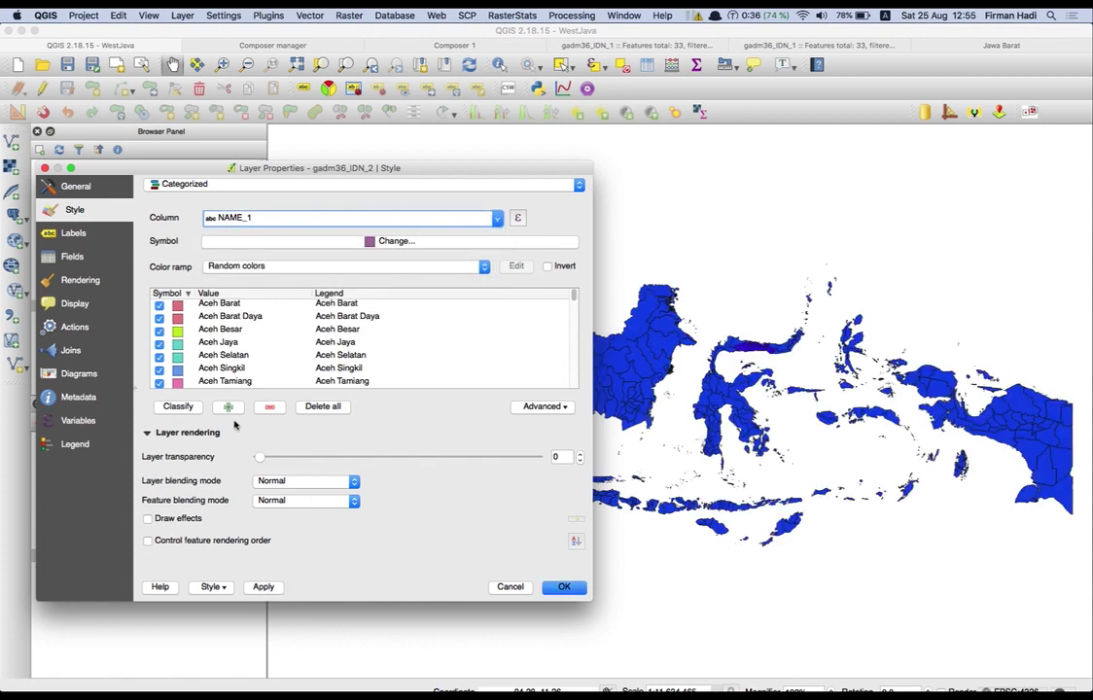
{"action": "left_click", "coordinate": [178, 406]}
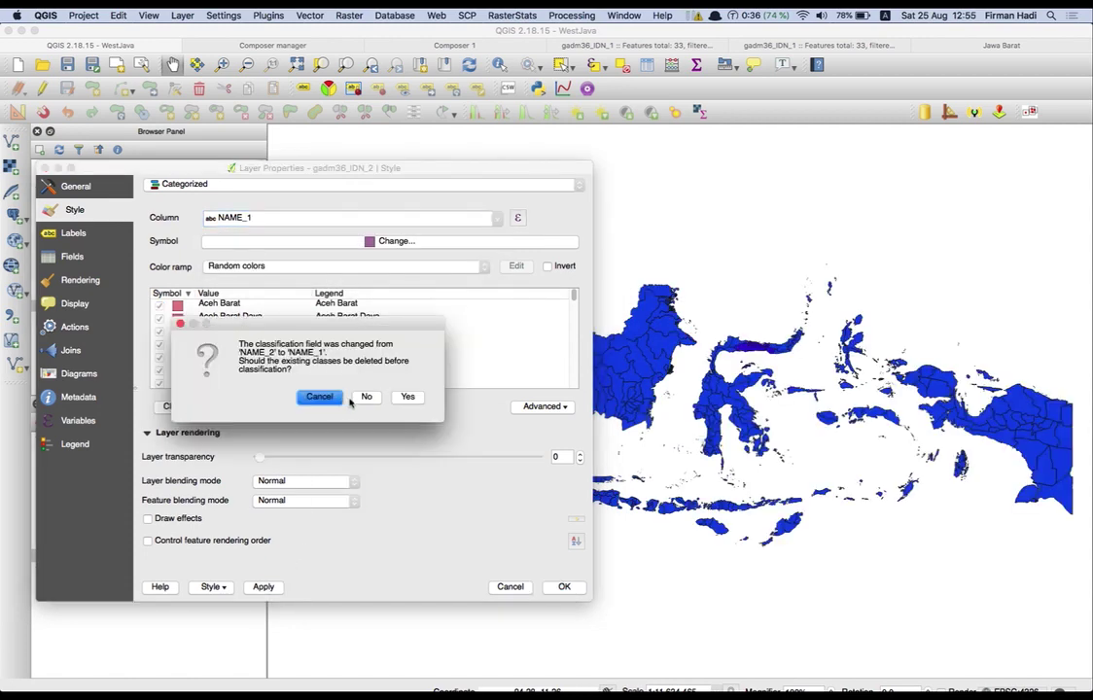
{"action": "left_click", "coordinate": [407, 397]}
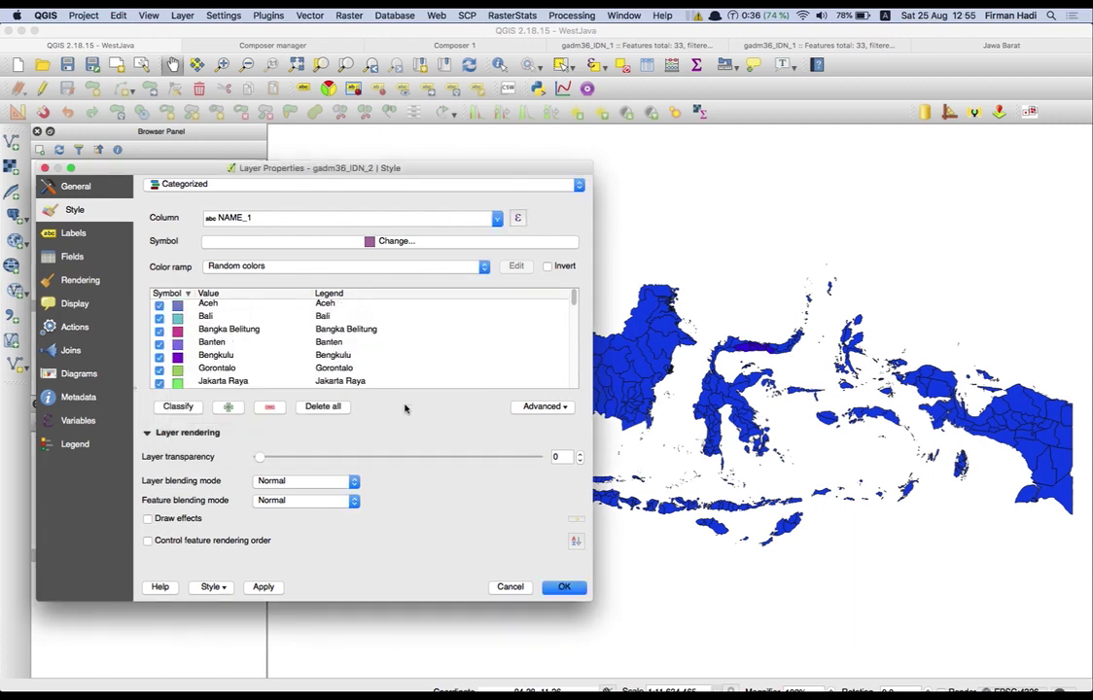
{"action": "left_click", "coordinate": [563, 586]}
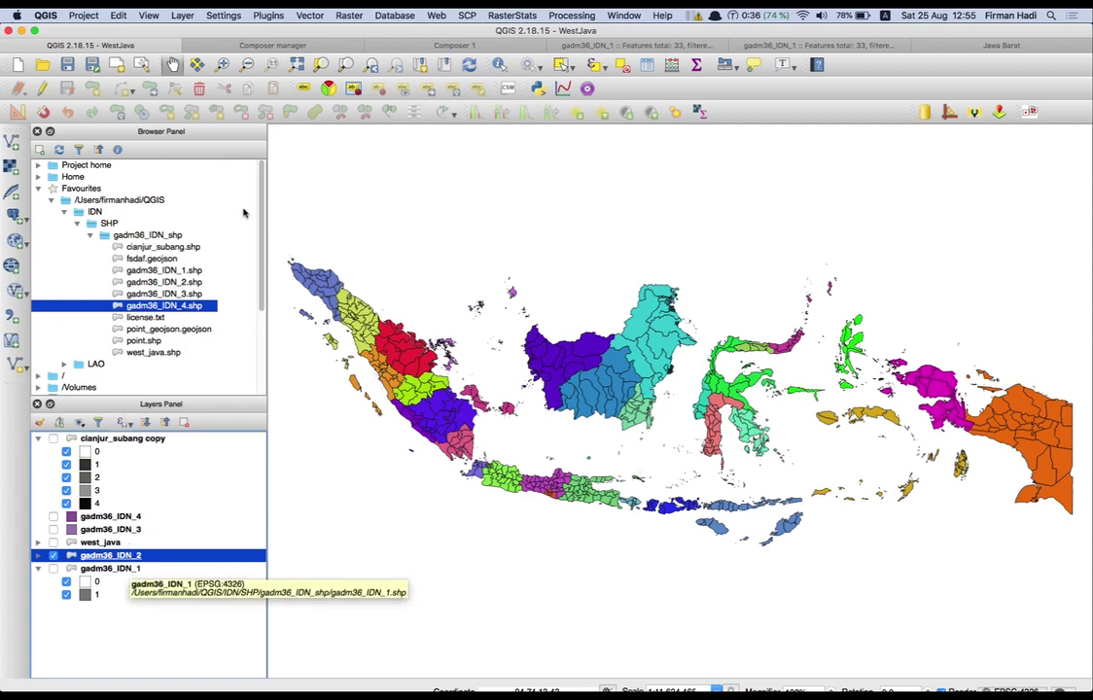
Zoom in on West Java and compare the gadm36_IDN_2 layer with the west_java layer, ending with only gadm36_IDN_2 shown
{"action": "left_click", "coordinate": [221, 64]}
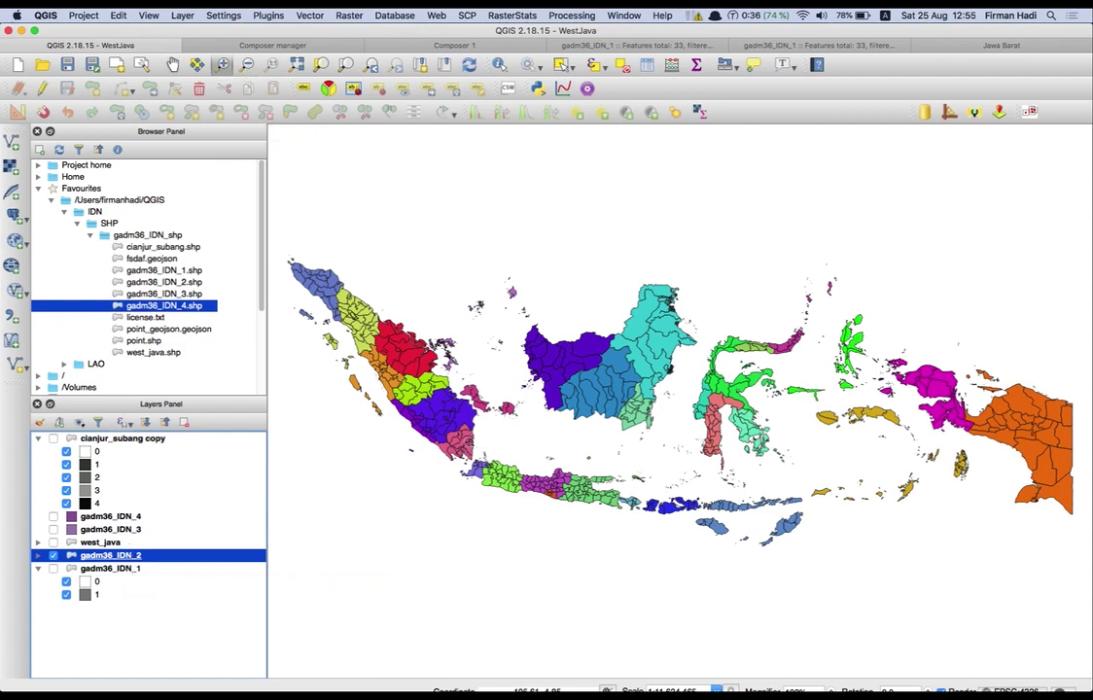
{"action": "left_click_drag", "start_coordinate": [467, 443], "coordinate": [534, 502]}
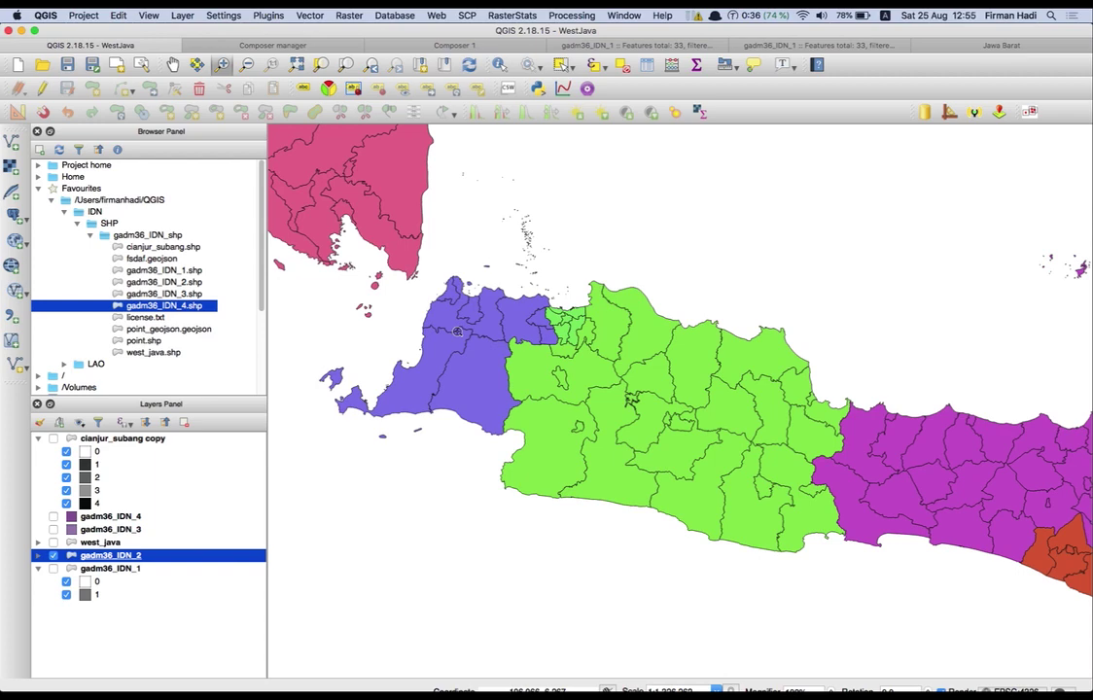
{"action": "left_click", "coordinate": [54, 556]}
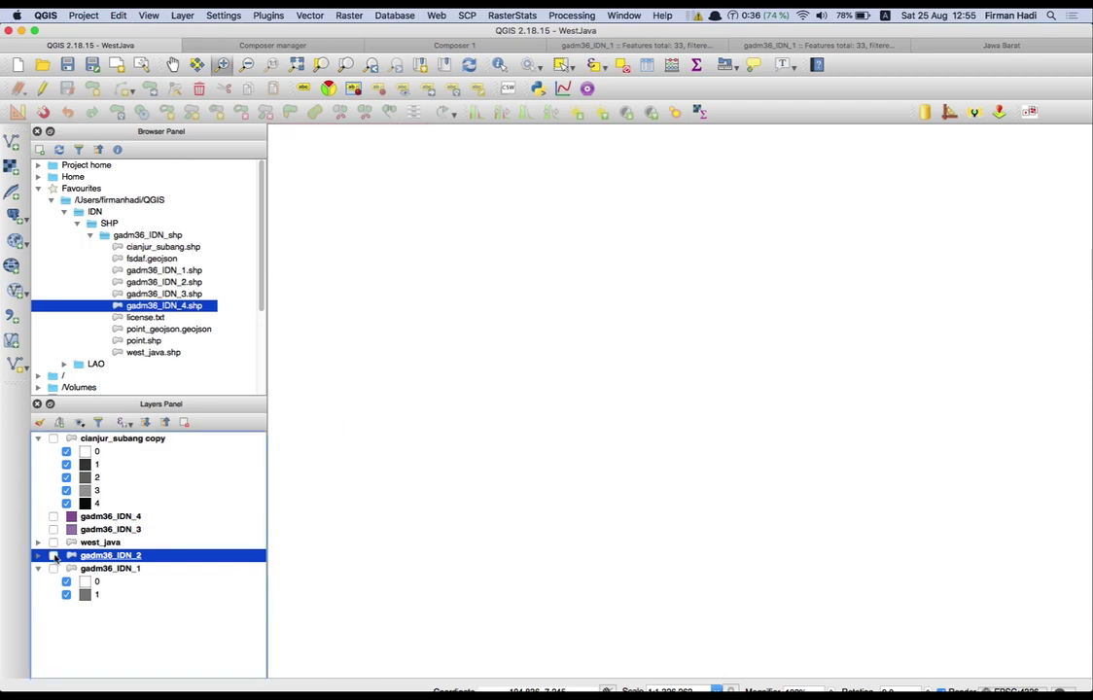
{"action": "left_click", "coordinate": [54, 542]}
{"action": "left_click", "coordinate": [87, 543]}
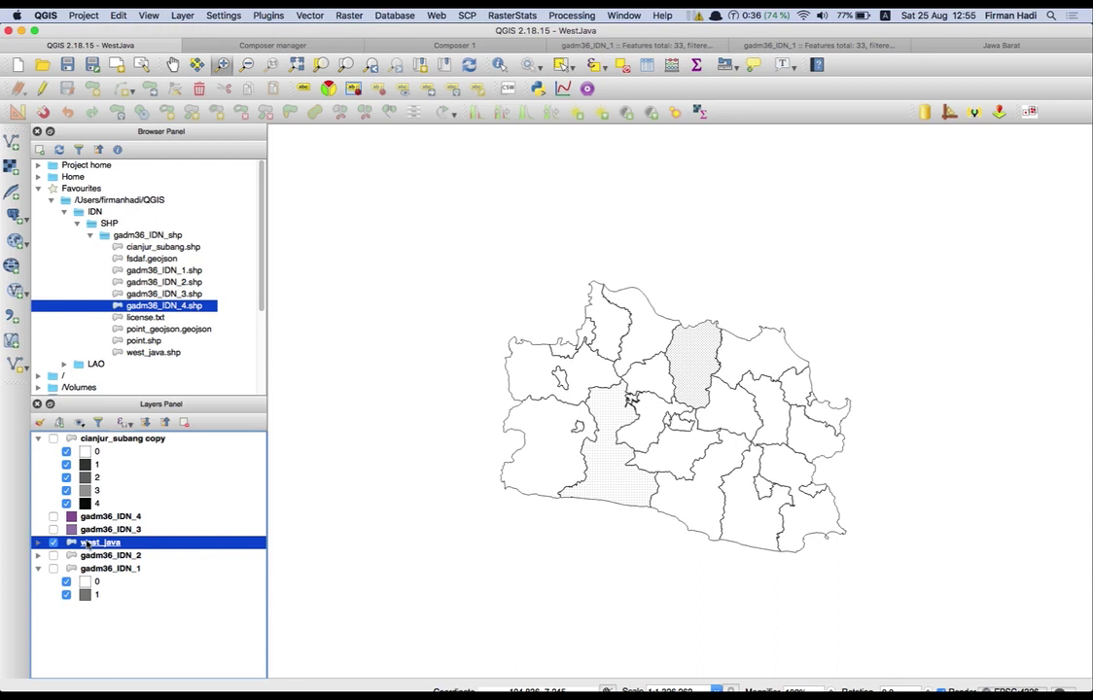
{"action": "left_click", "coordinate": [54, 542]}
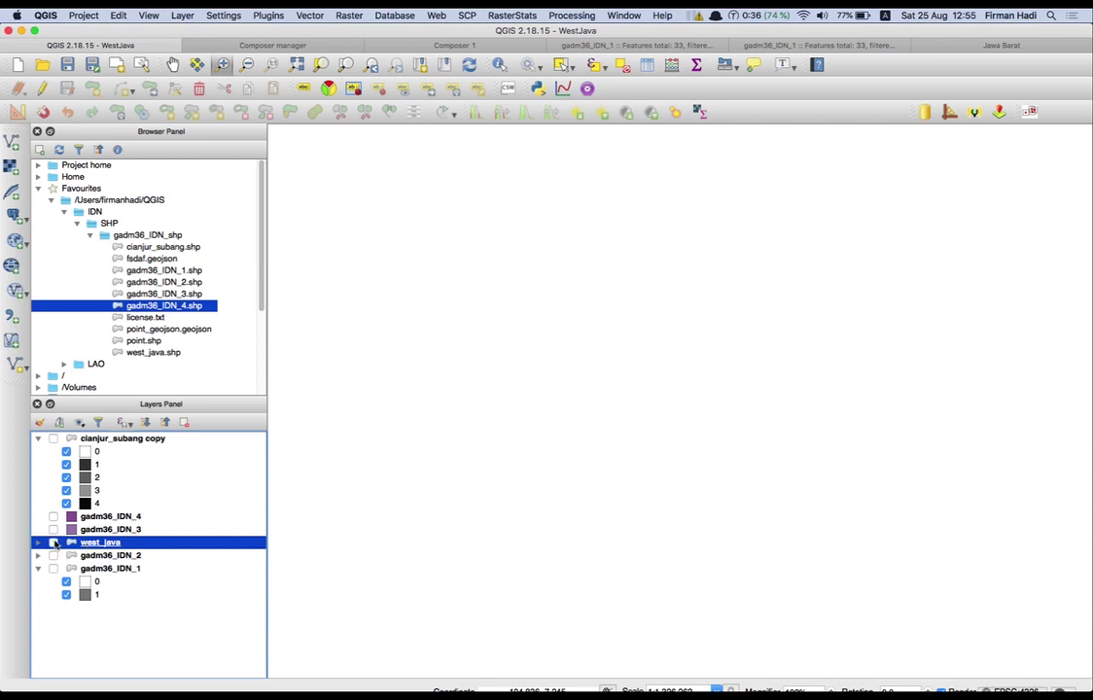
{"action": "left_click", "coordinate": [96, 555]}
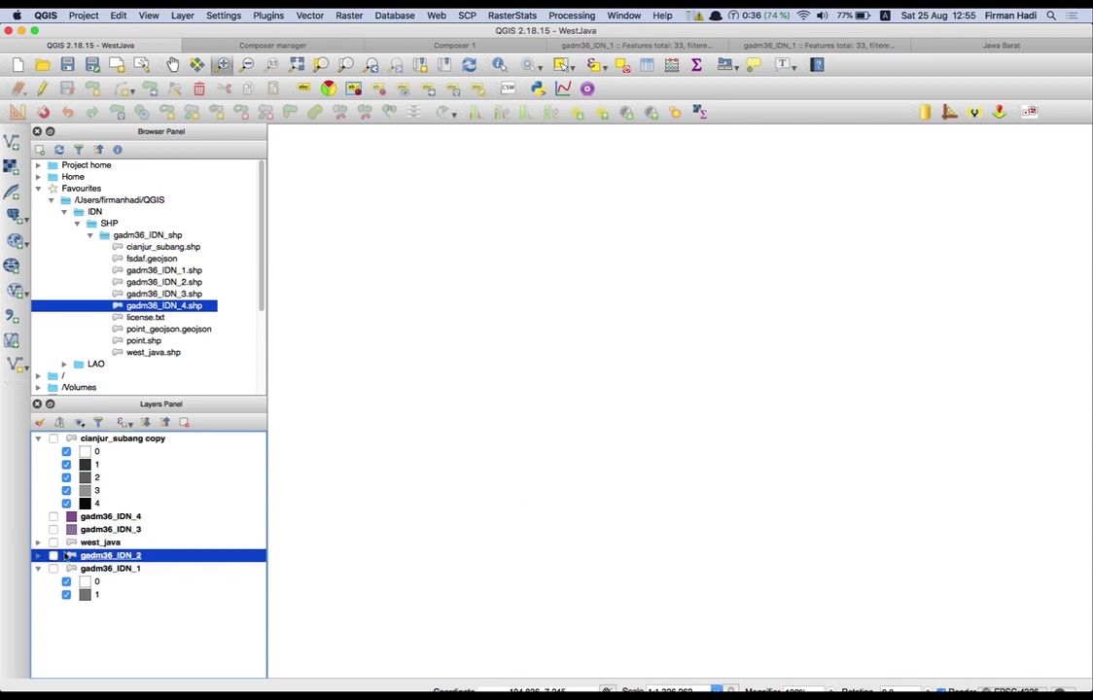
{"action": "left_click", "coordinate": [54, 555]}
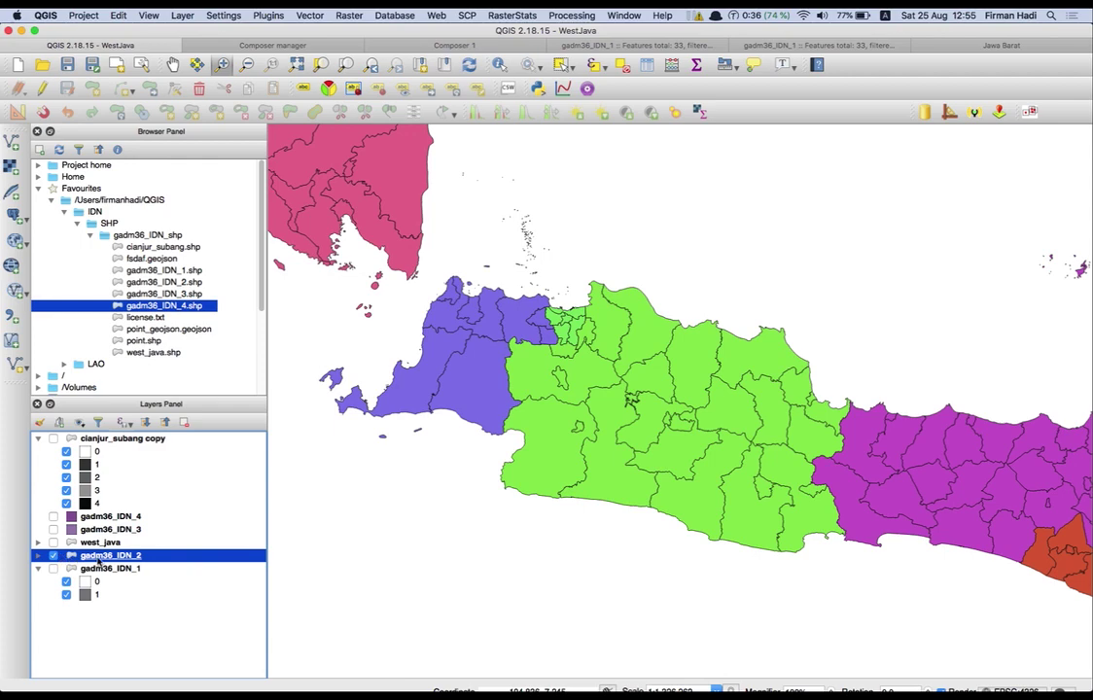
In the gadm36_IDN_2 attribute table, select features with the expression "NAME_1" = 'Jawa Barat' and move the selection to the top
{"action": "right_click", "coordinate": [98, 561]}
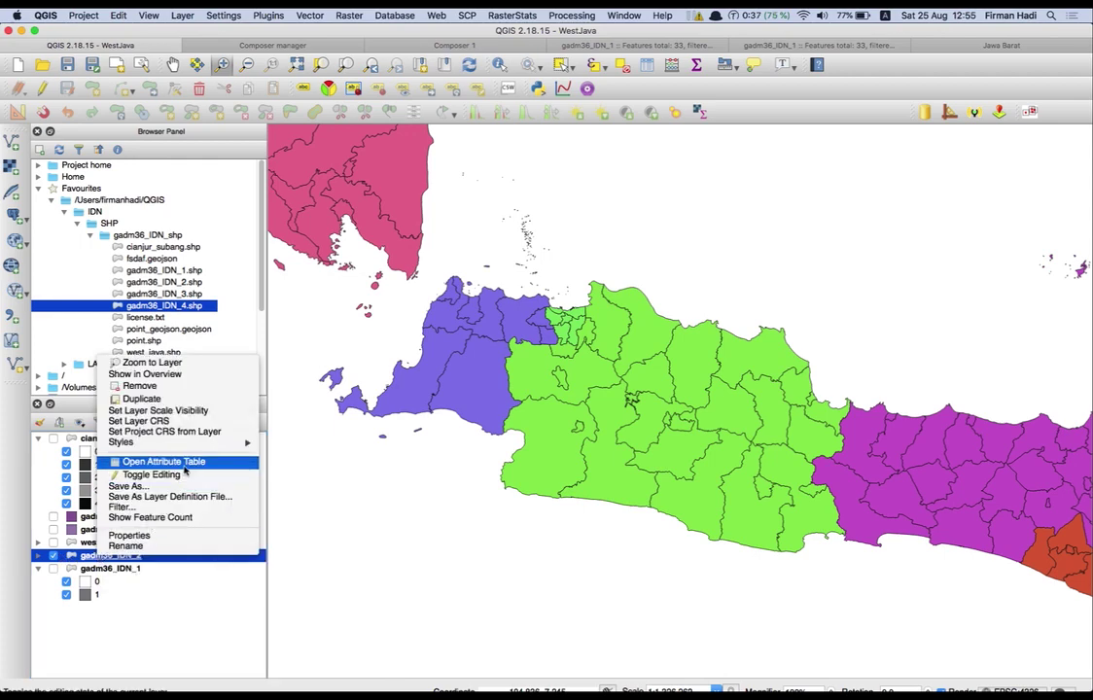
{"action": "left_click", "coordinate": [184, 465]}
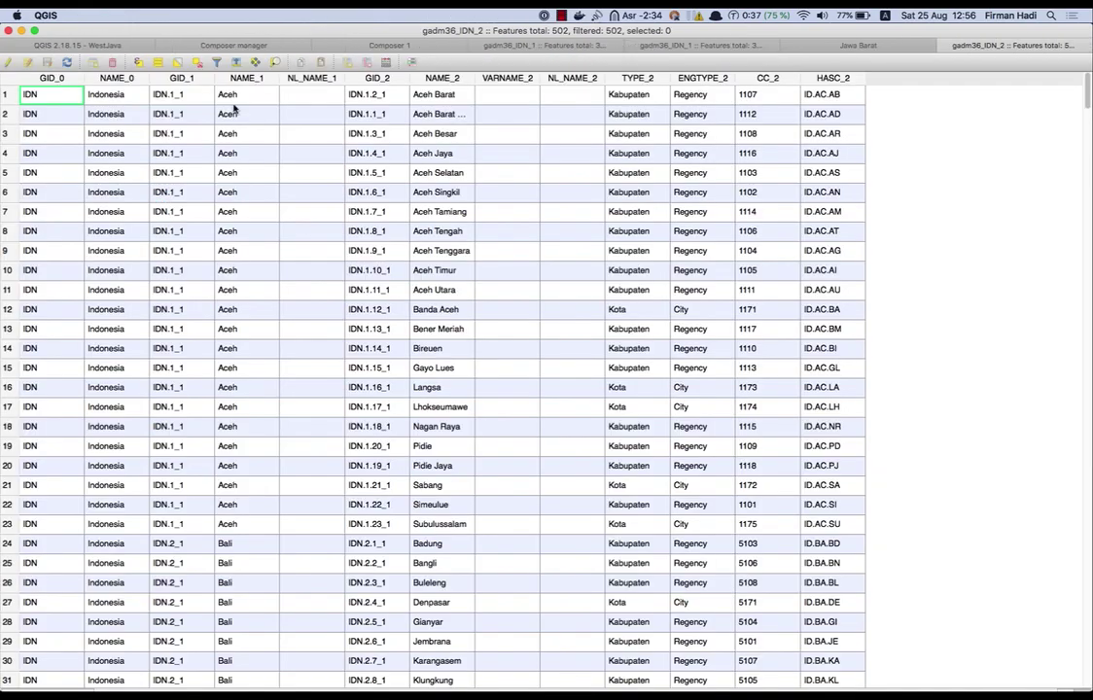
{"action": "left_click", "coordinate": [140, 63]}
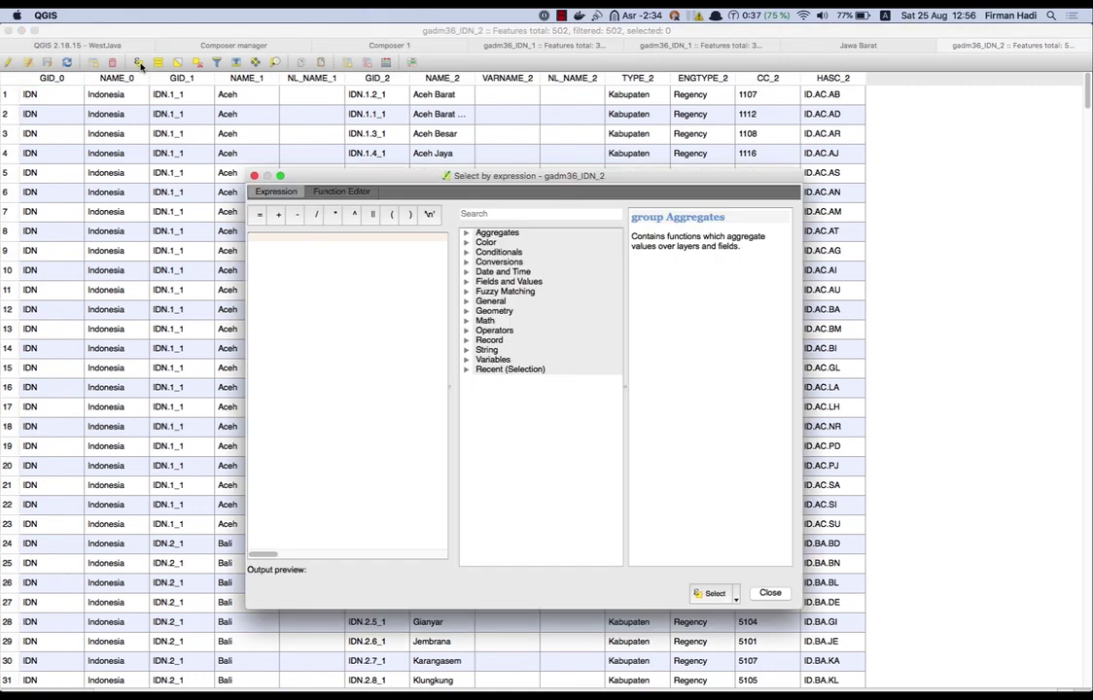
{"action": "left_click", "coordinate": [467, 282]}
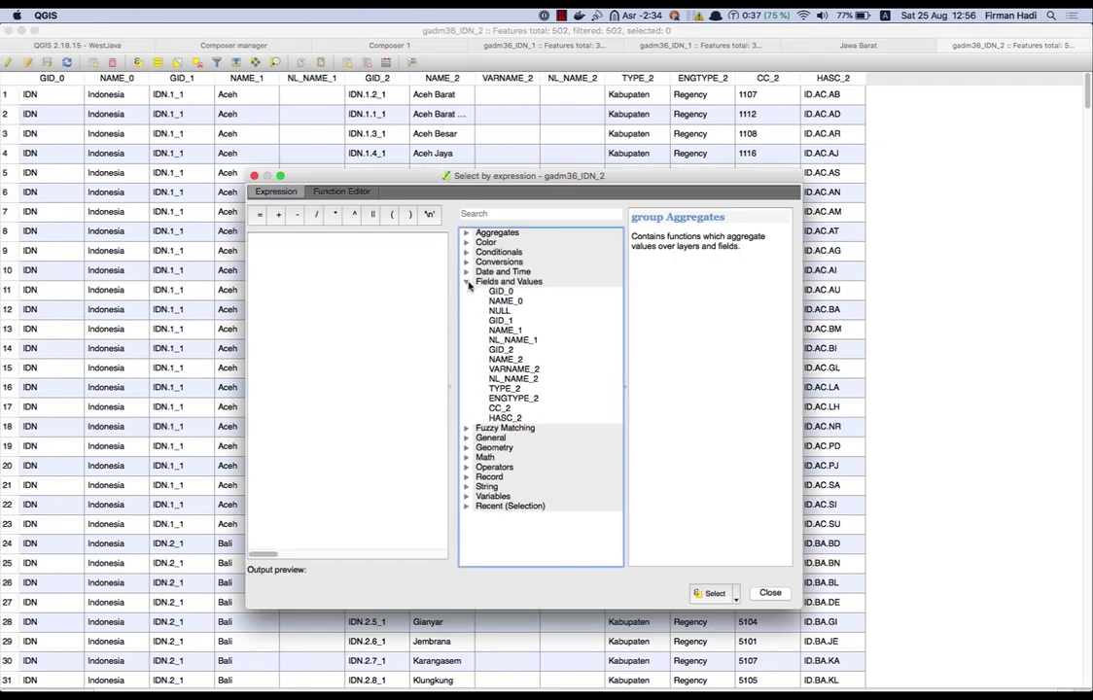
{"action": "double_click", "coordinate": [504, 331]}
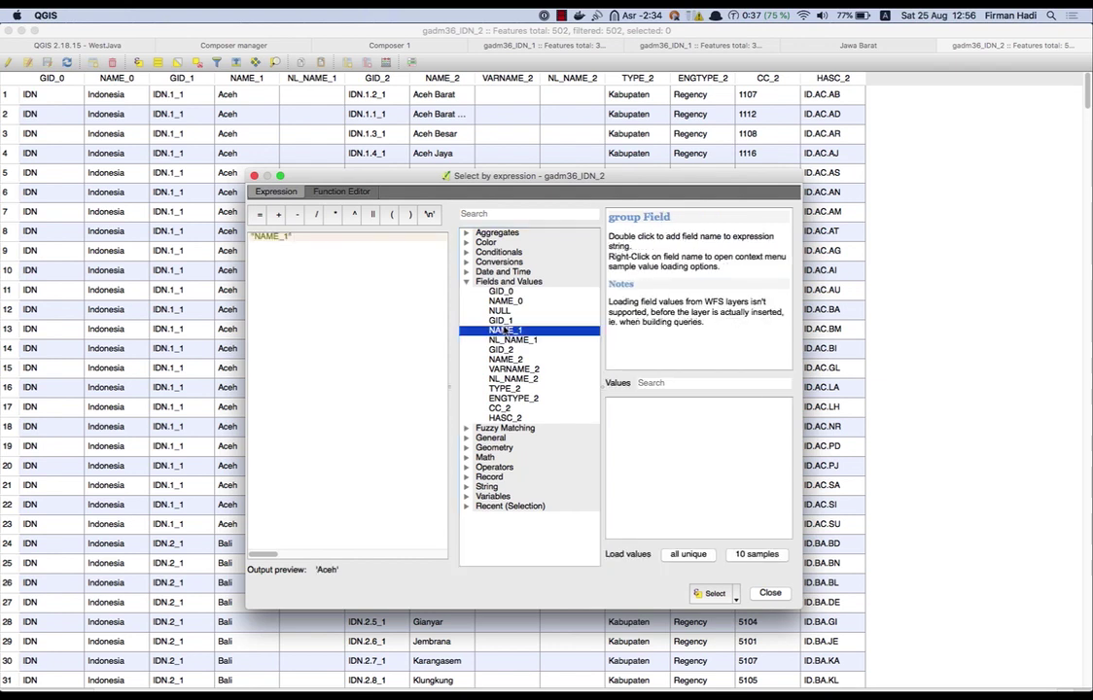
{"action": "left_click", "coordinate": [259, 214]}
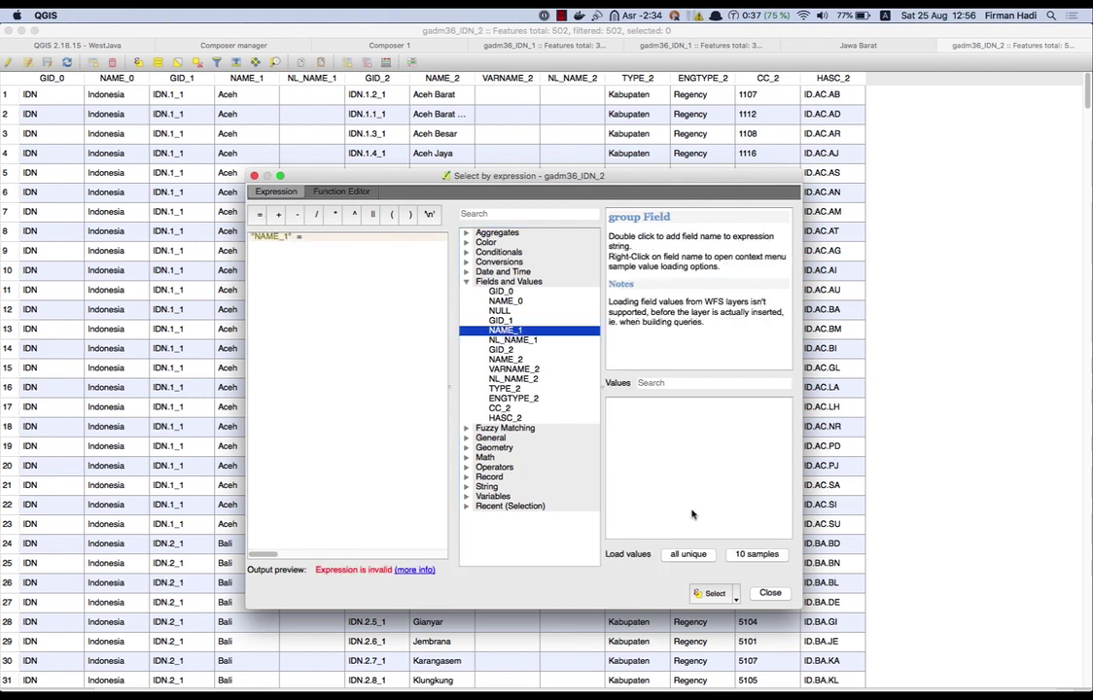
{"action": "left_click", "coordinate": [690, 555]}
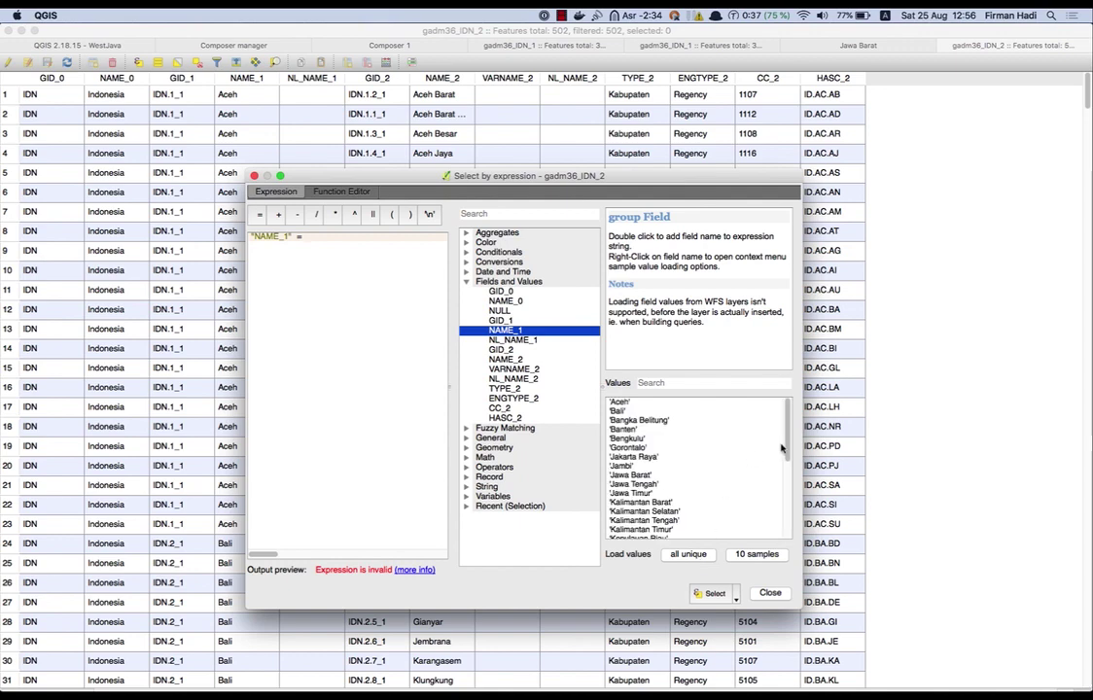
{"action": "left_click", "coordinate": [648, 475]}
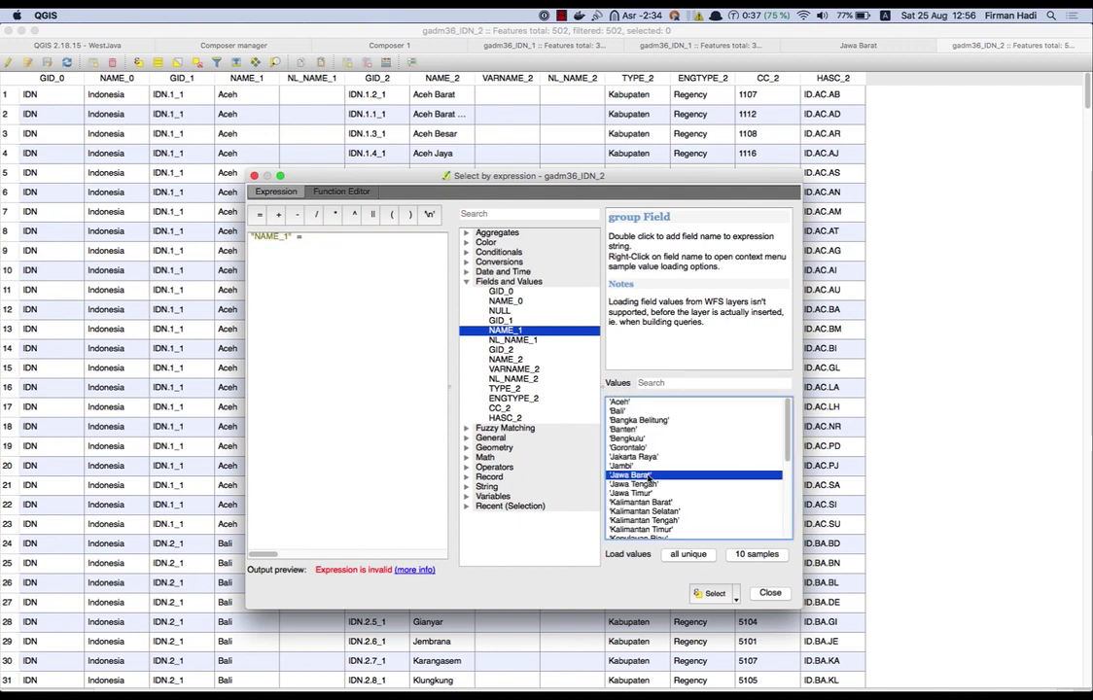
{"action": "double_click", "coordinate": [648, 475]}
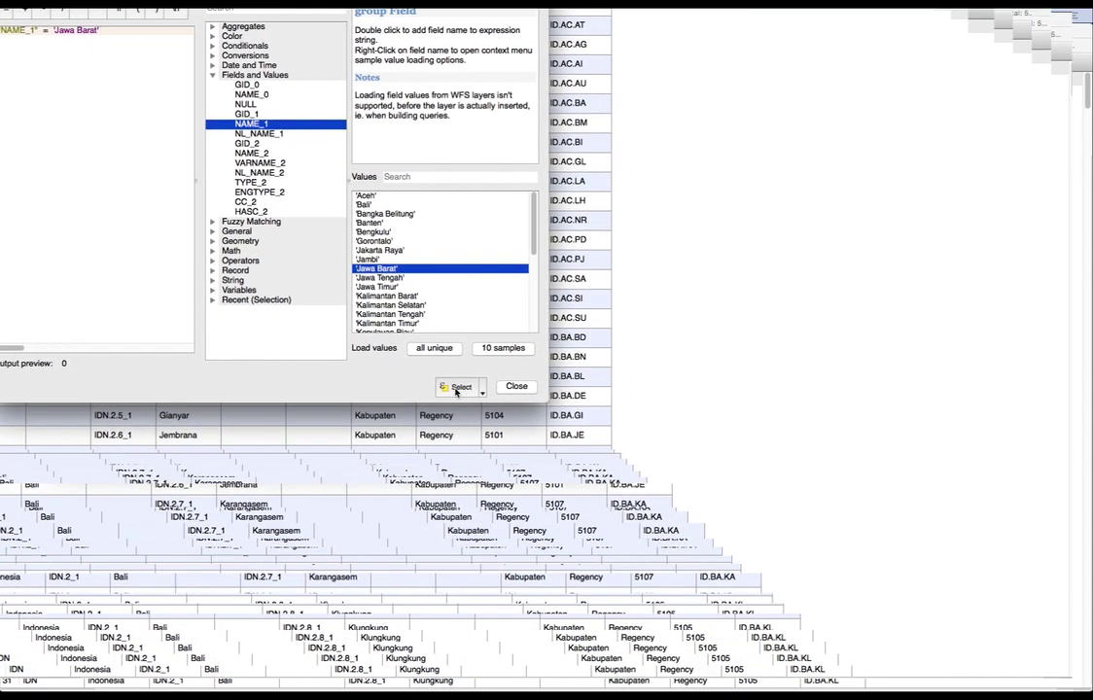
{"action": "left_click", "coordinate": [456, 388]}
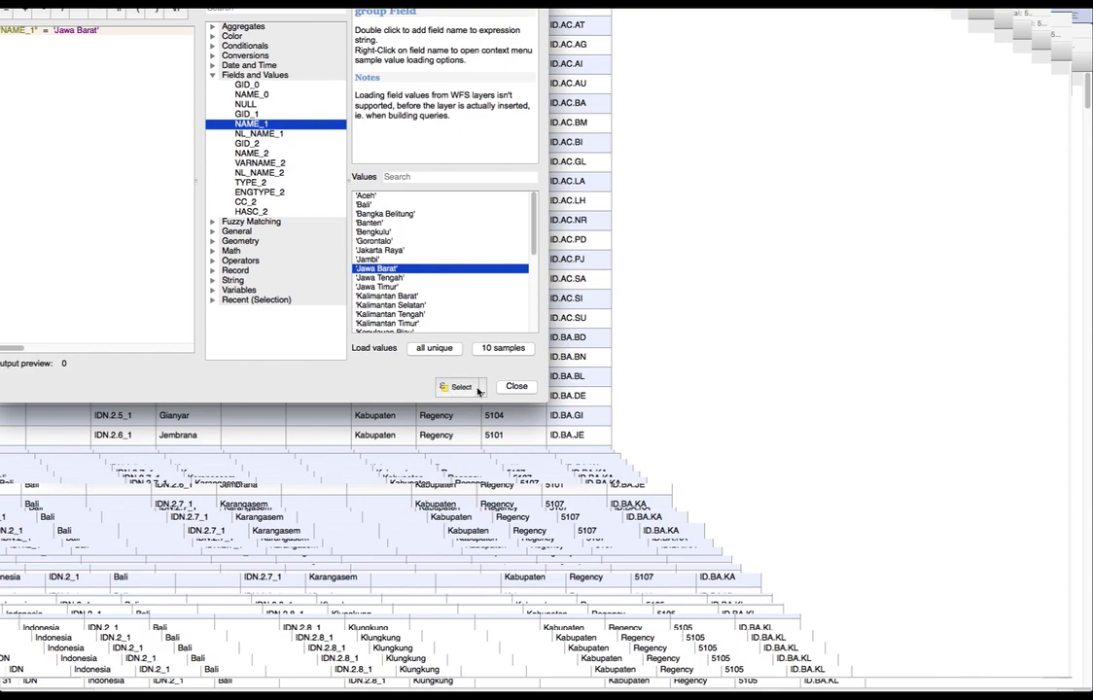
{"action": "left_click", "coordinate": [513, 386]}
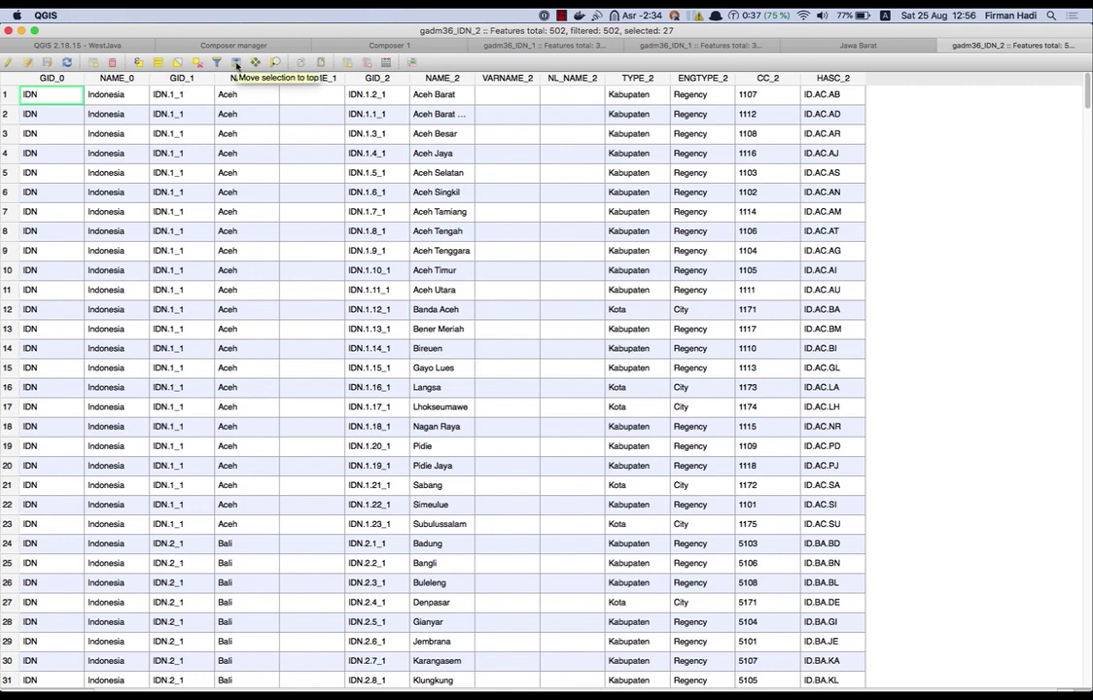
{"action": "left_click", "coordinate": [236, 64]}
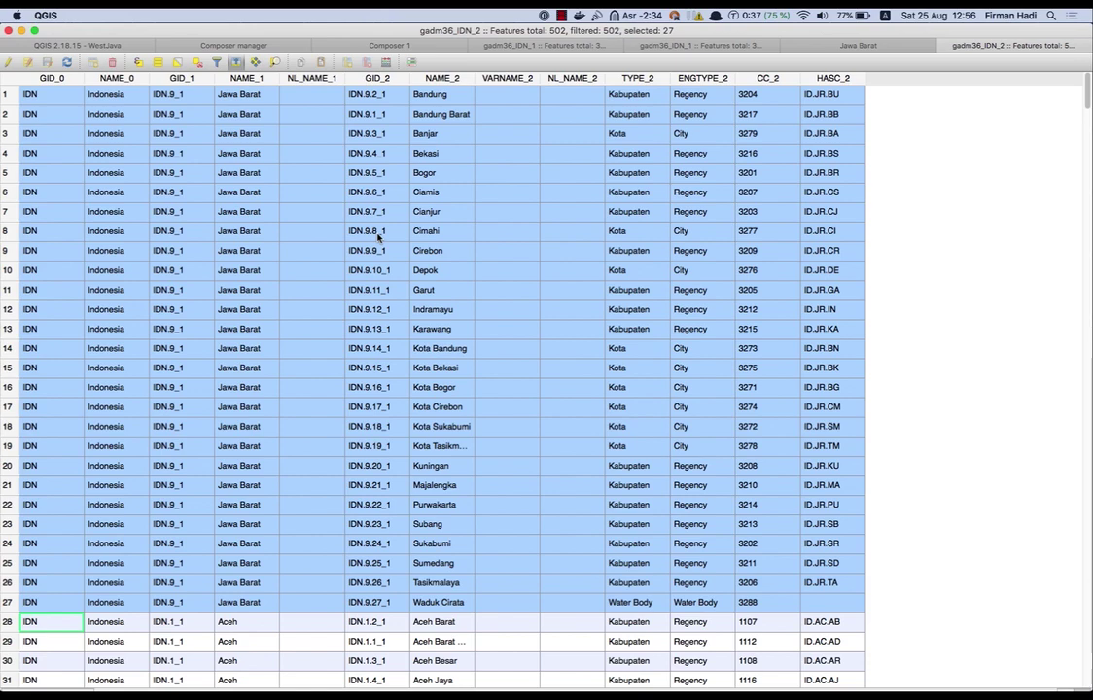
Export only the selected features of gadm36_IDN_2 as the ESRI Shapefile jawa_barat in the gadm36_IDN_shp folder, and hide gadm36_IDN_2
{"action": "left_click", "coordinate": [124, 45]}
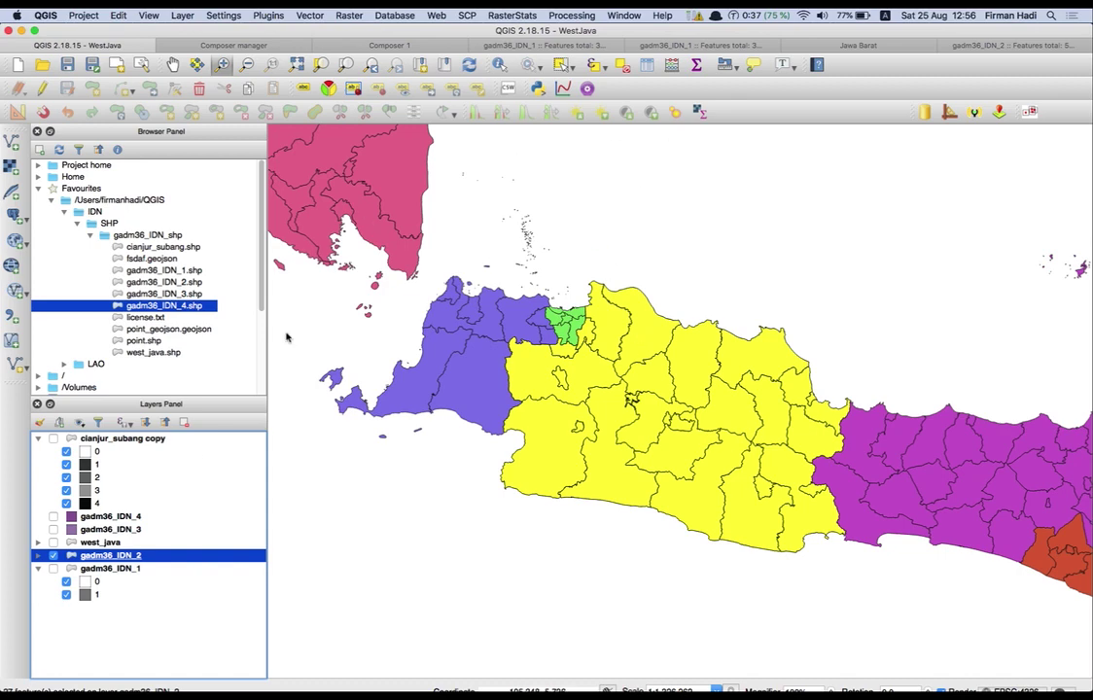
{"action": "right_click", "coordinate": [103, 560]}
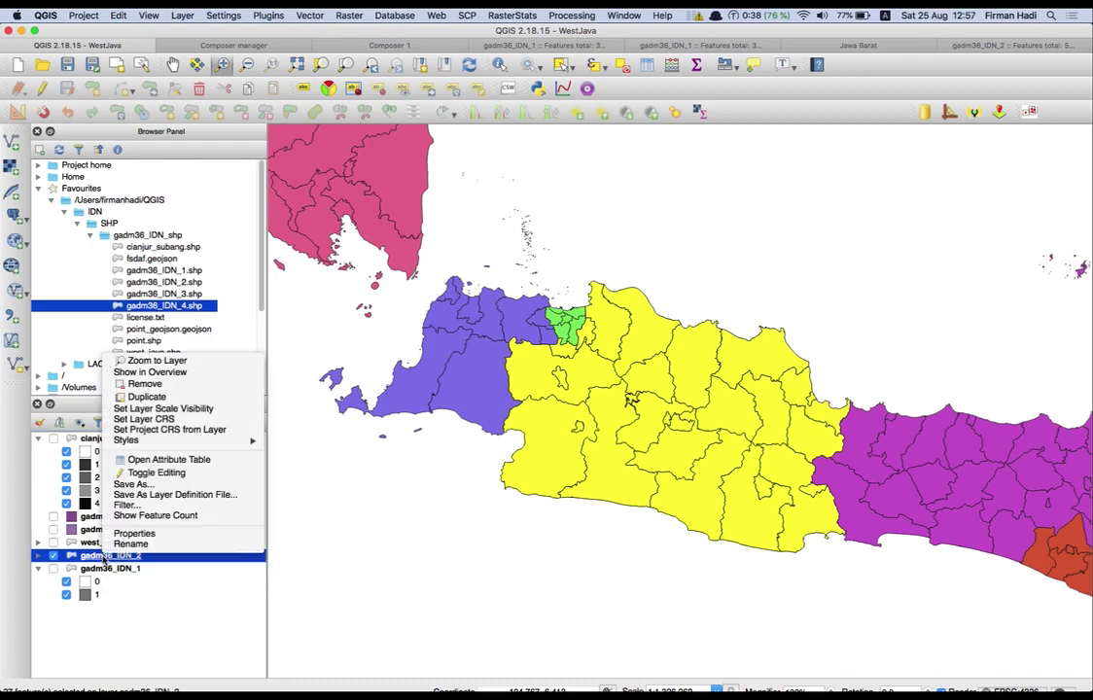
{"action": "left_click", "coordinate": [132, 483]}
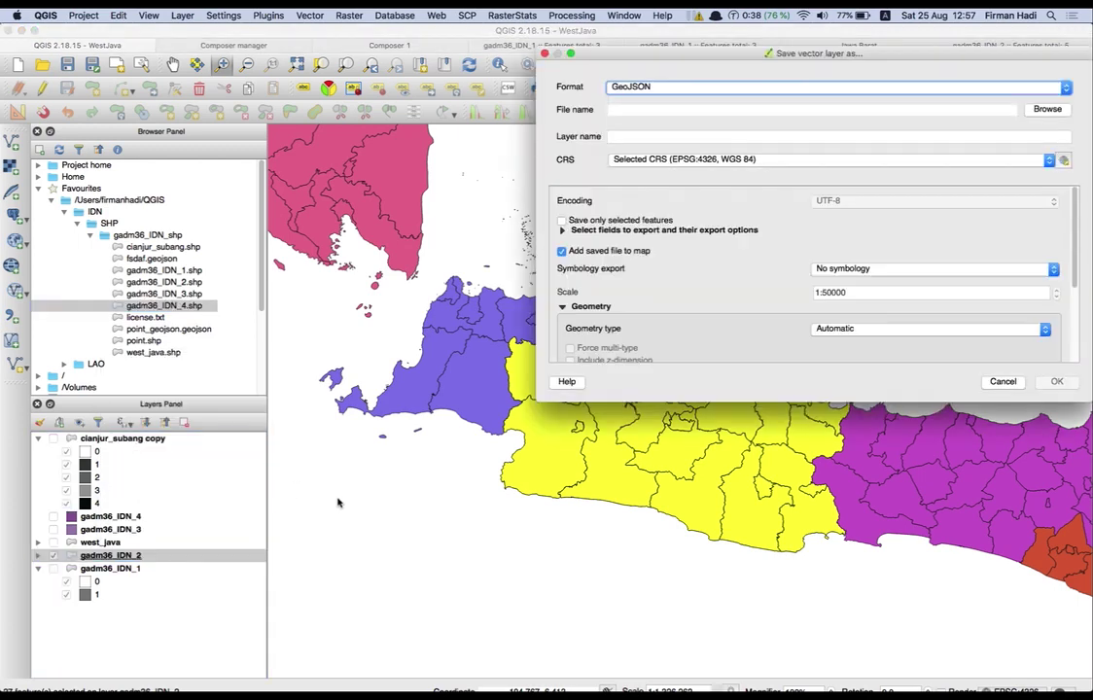
{"action": "left_click", "coordinate": [803, 87]}
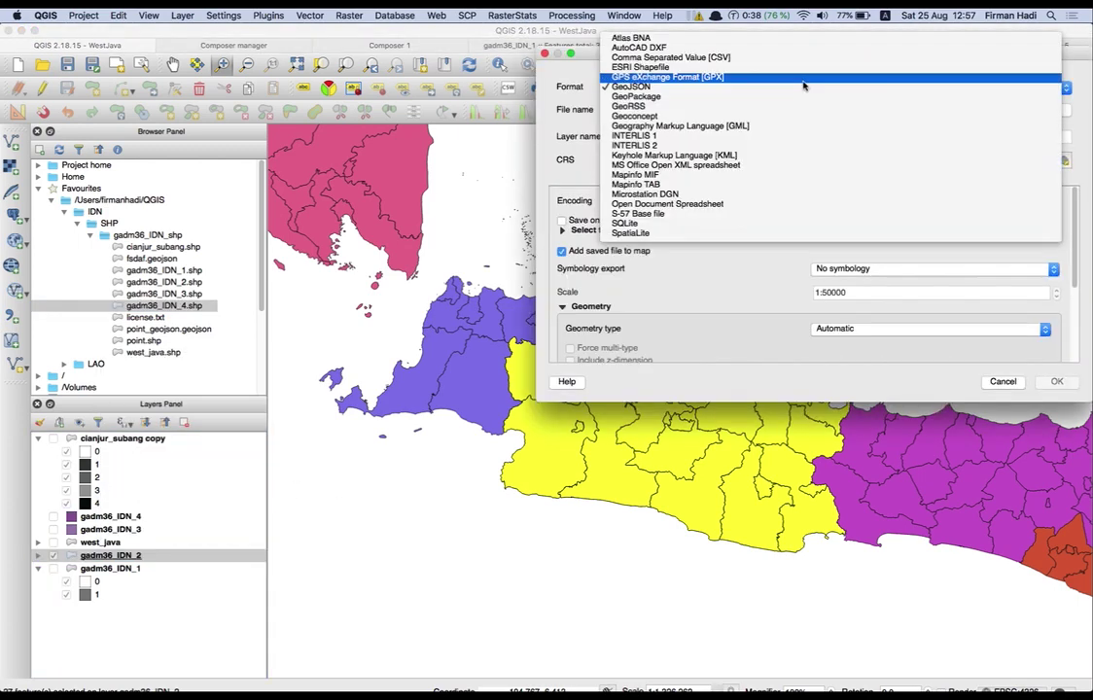
{"action": "left_click", "coordinate": [708, 66]}
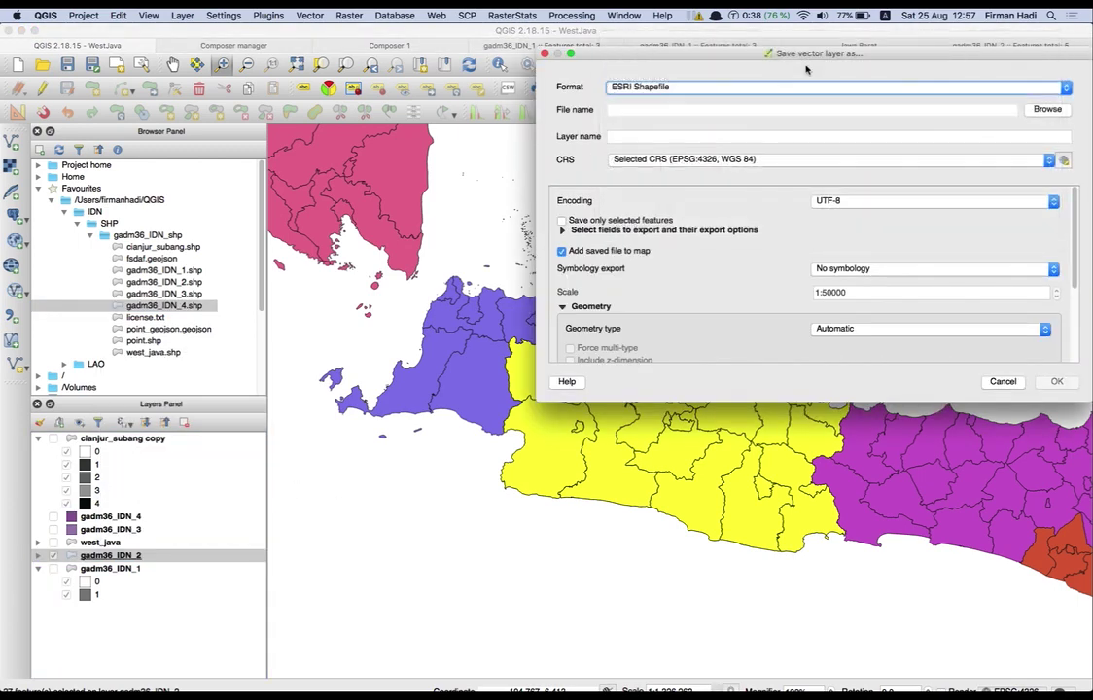
{"action": "left_click", "coordinate": [1049, 110]}
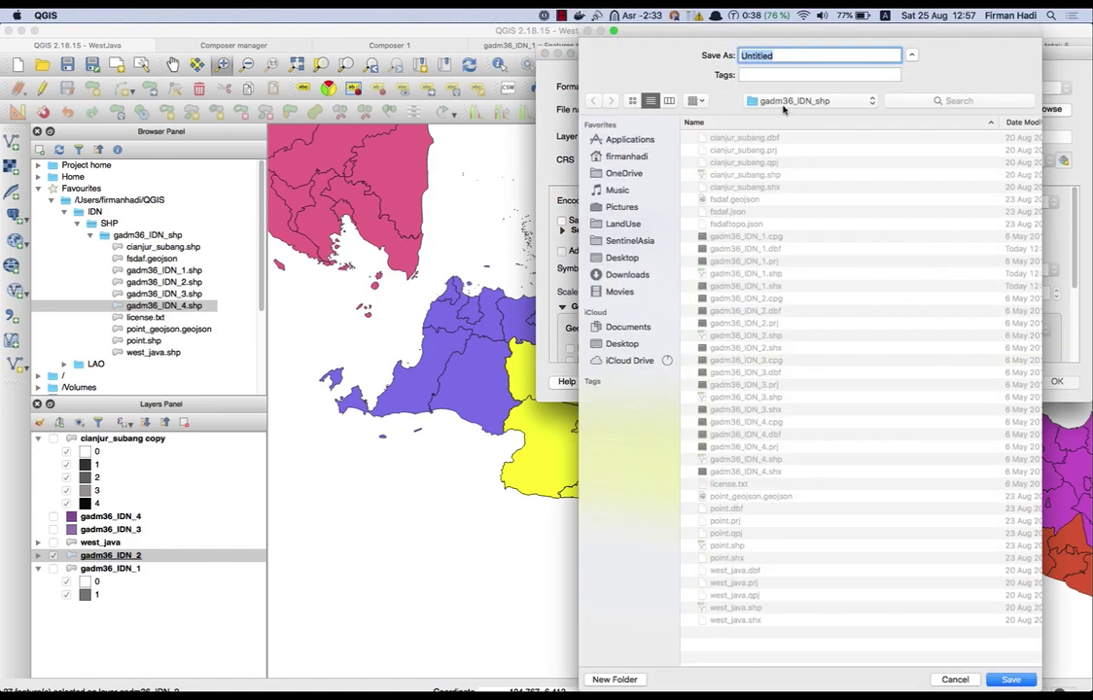
{"action": "type", "text": "jawa_barat"}
{"action": "key", "text": "Return"}
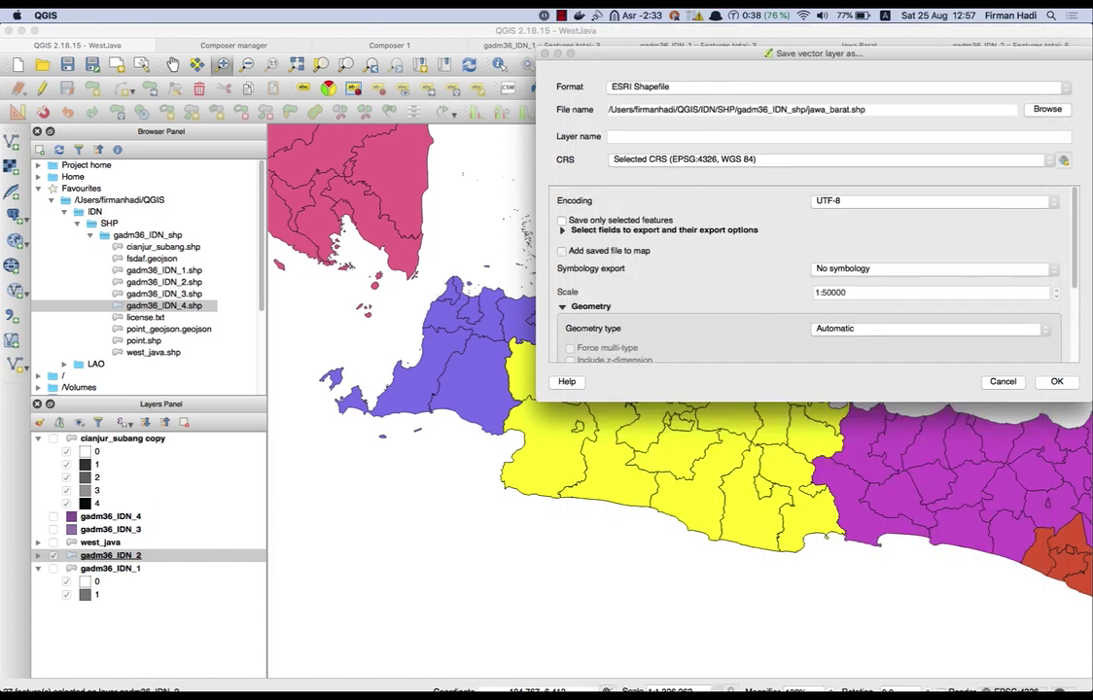
{"action": "left_click", "coordinate": [561, 222]}
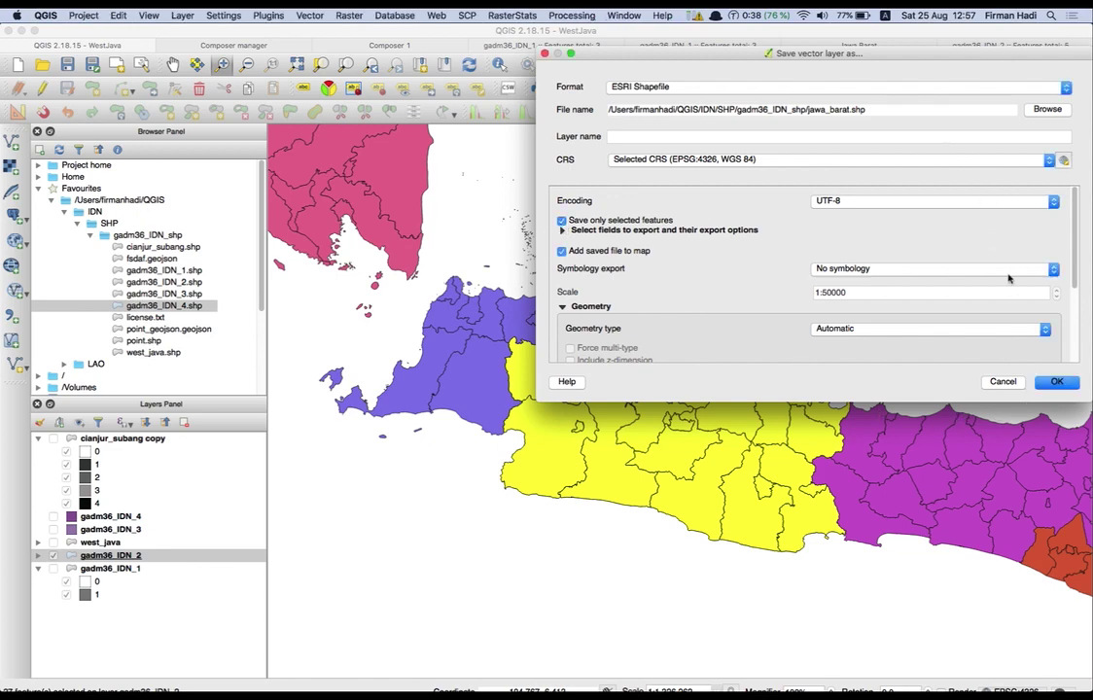
{"action": "left_click", "coordinate": [1071, 384]}
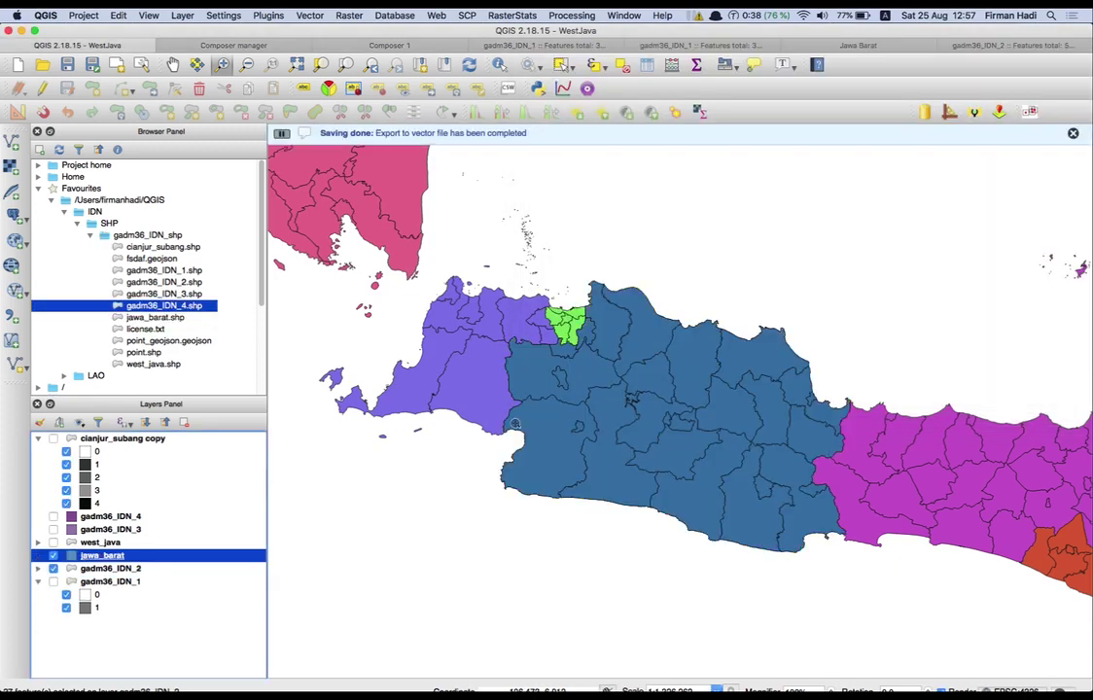
{"action": "left_click", "coordinate": [53, 569]}
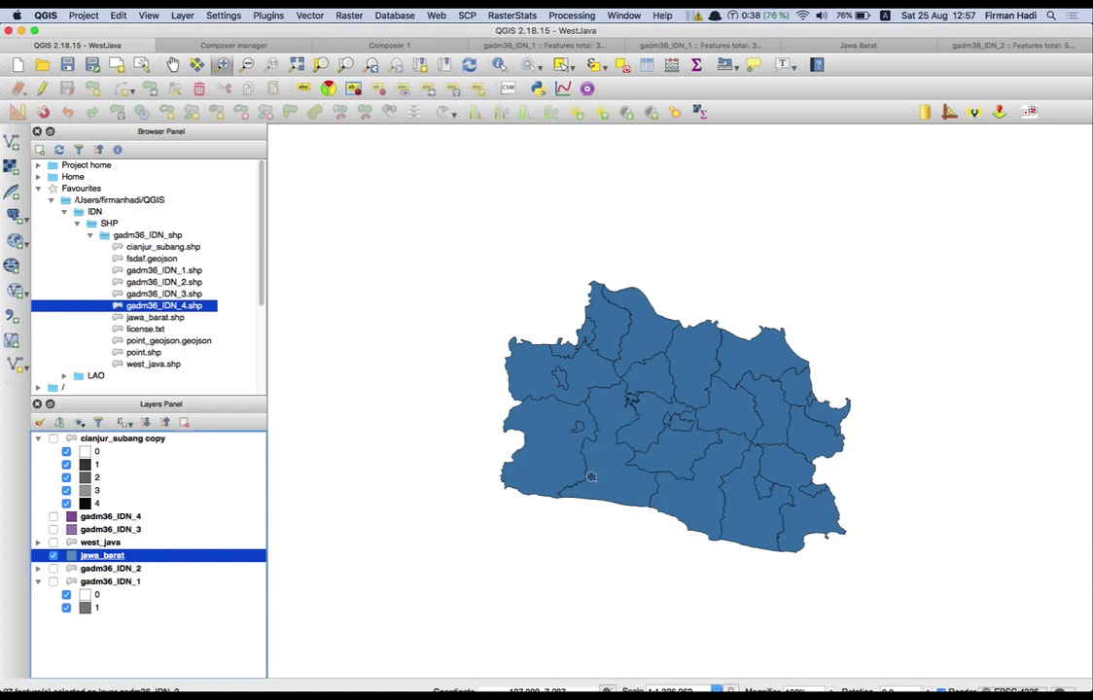
Select the Cianjur and Subang rows in the jawa_barat attribute table and check them on the map
{"action": "right_click", "coordinate": [93, 558]}
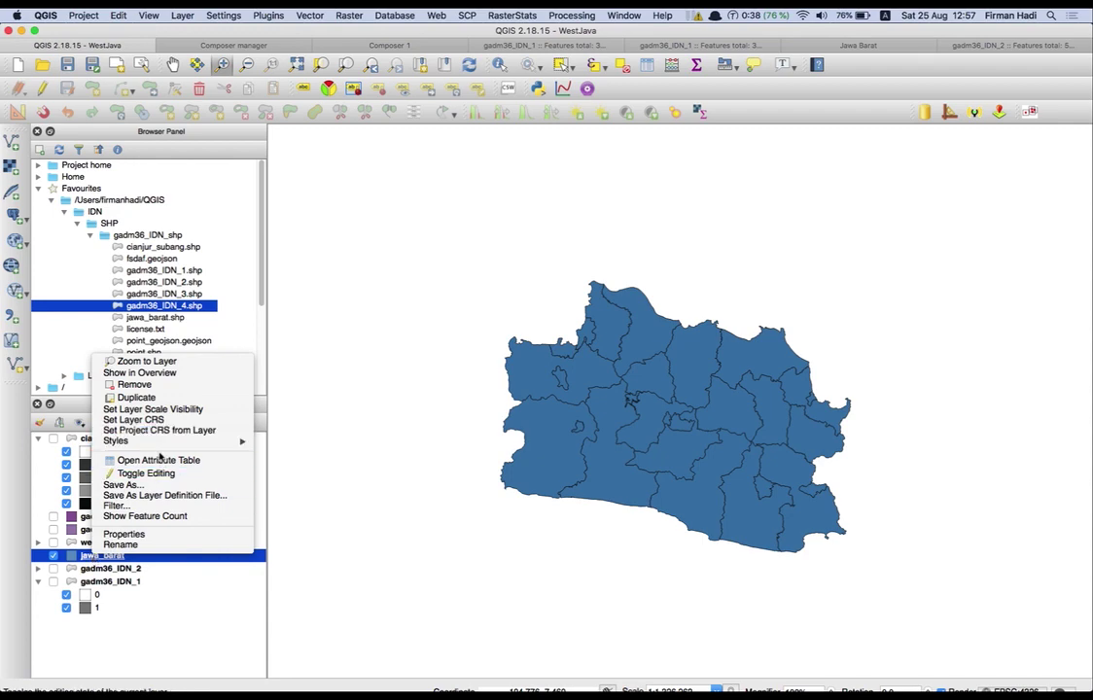
{"action": "left_click", "coordinate": [161, 460]}
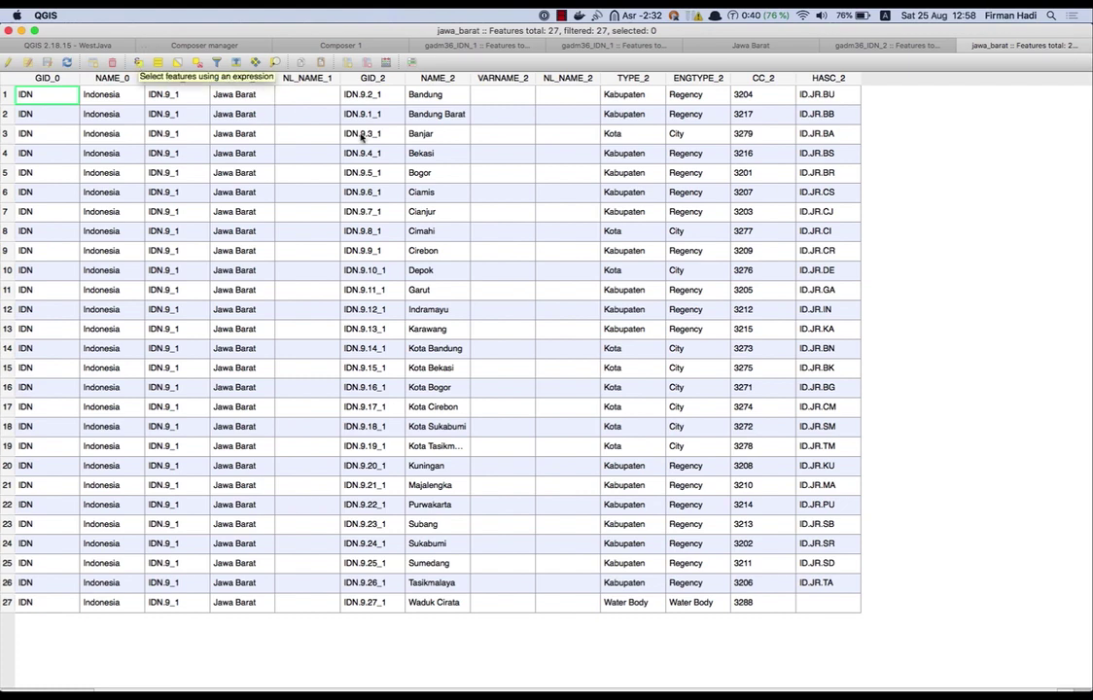
{"action": "left_click", "coordinate": [6, 212]}
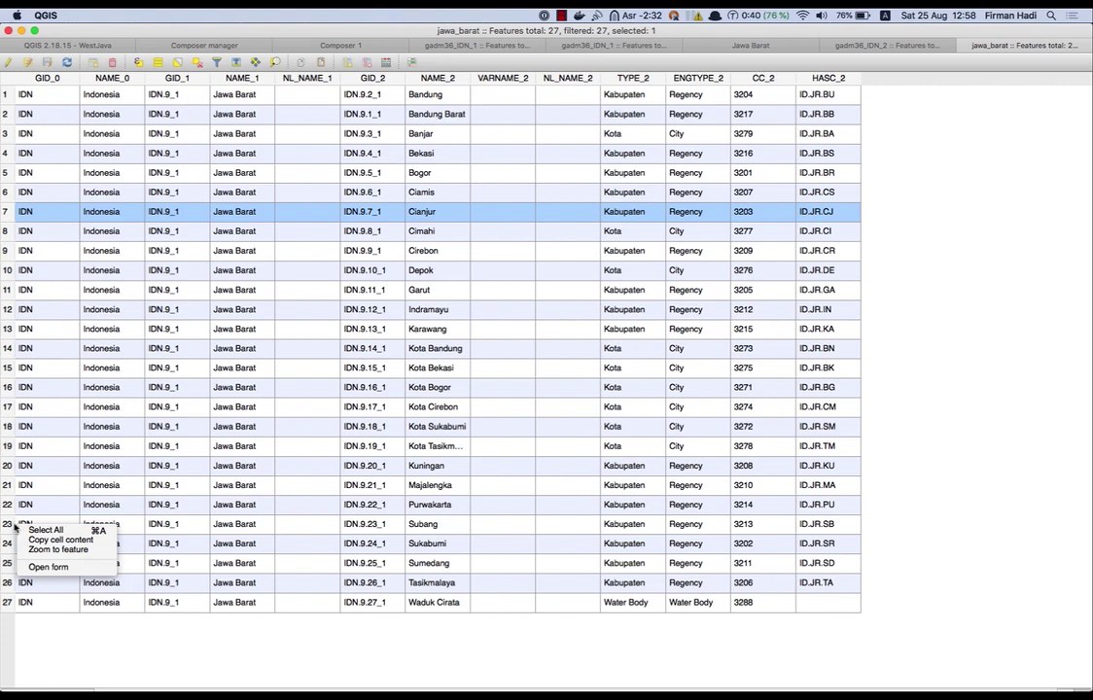
{"action": "left_click", "coordinate": [8, 525]}
{"action": "left_click", "coordinate": [8, 525], "text": "super"}
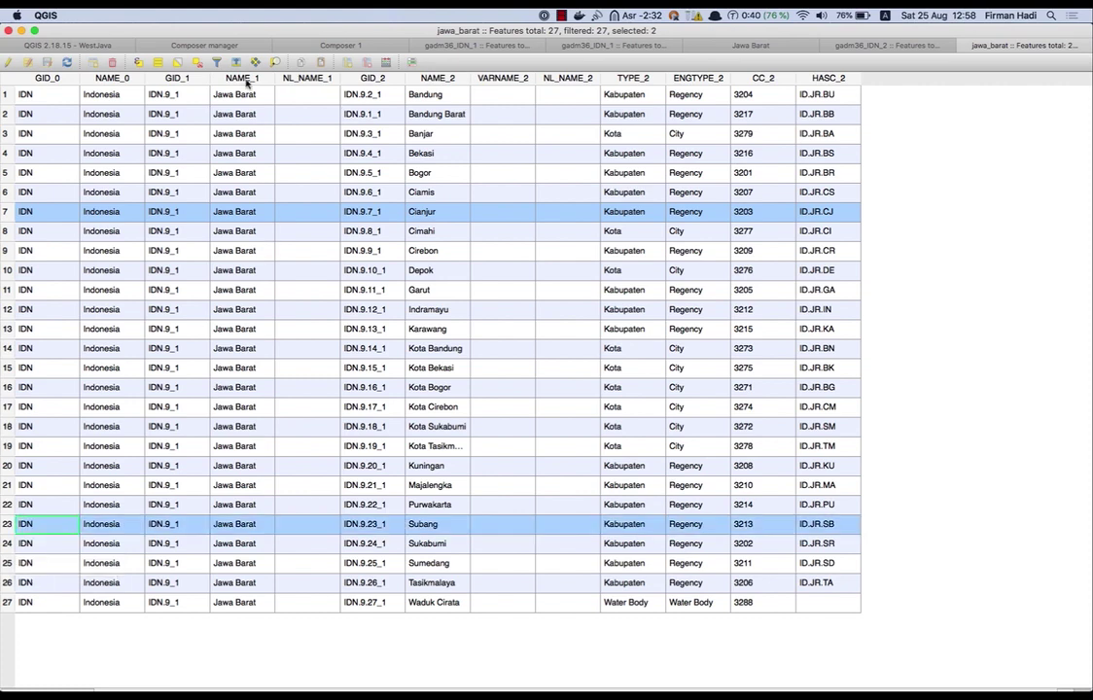
{"action": "left_click", "coordinate": [106, 45]}
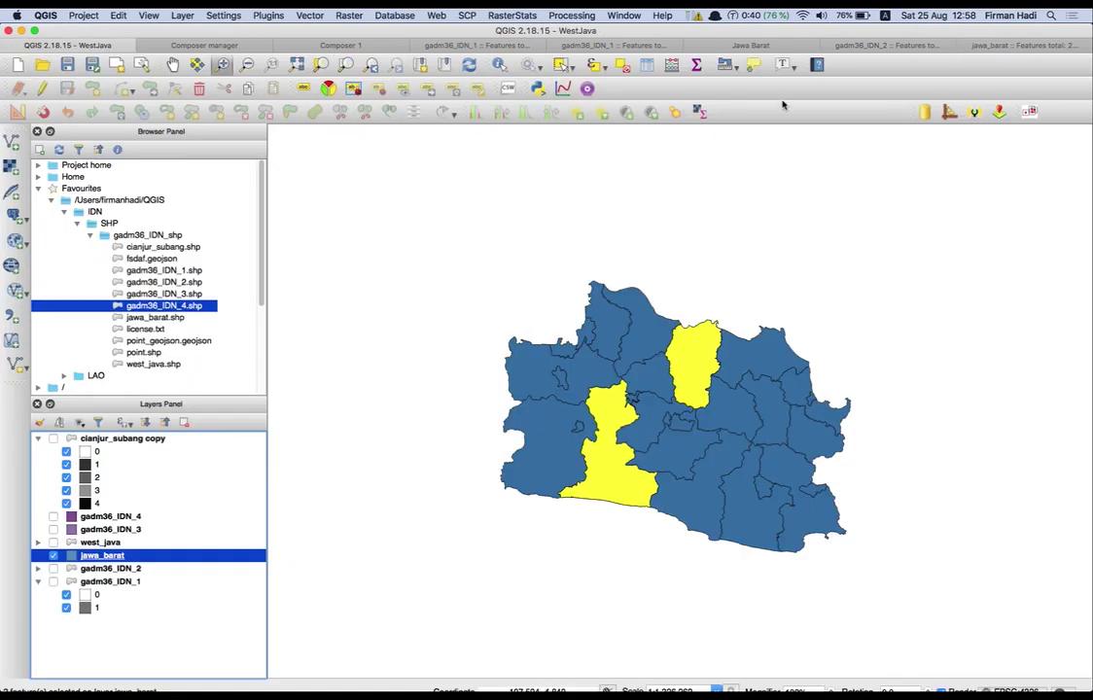
Start editing jawa_barat and use the field calculator to add an integer field wilayah, length 1, with value 0 for all features
{"action": "left_click", "coordinate": [1032, 47]}
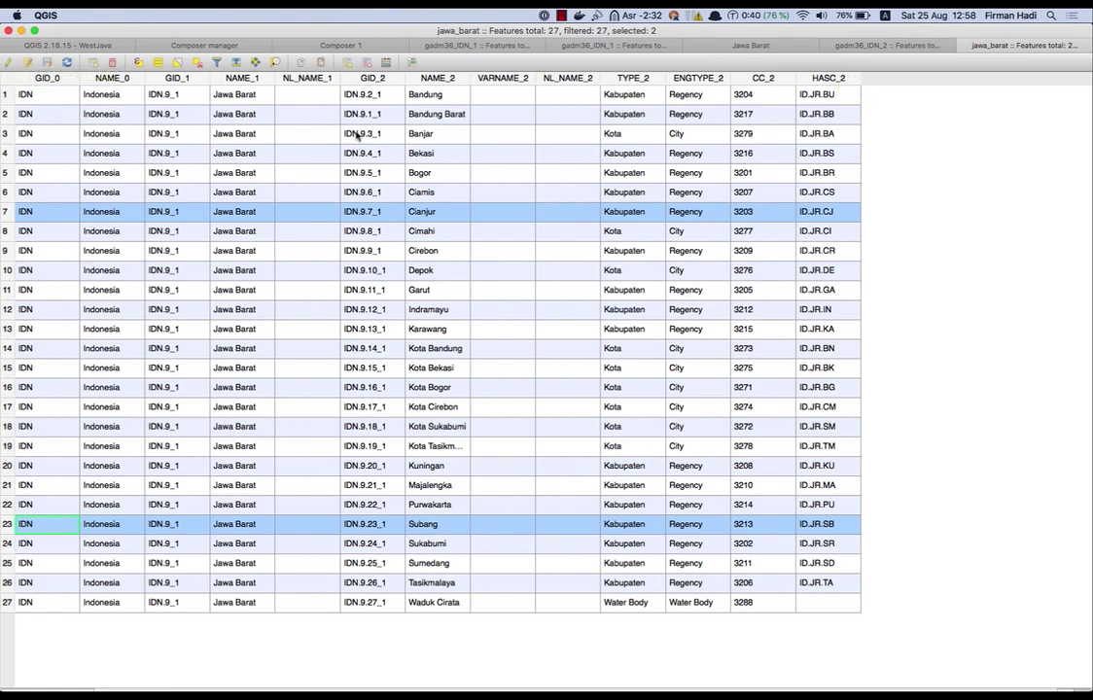
{"action": "left_click", "coordinate": [9, 63]}
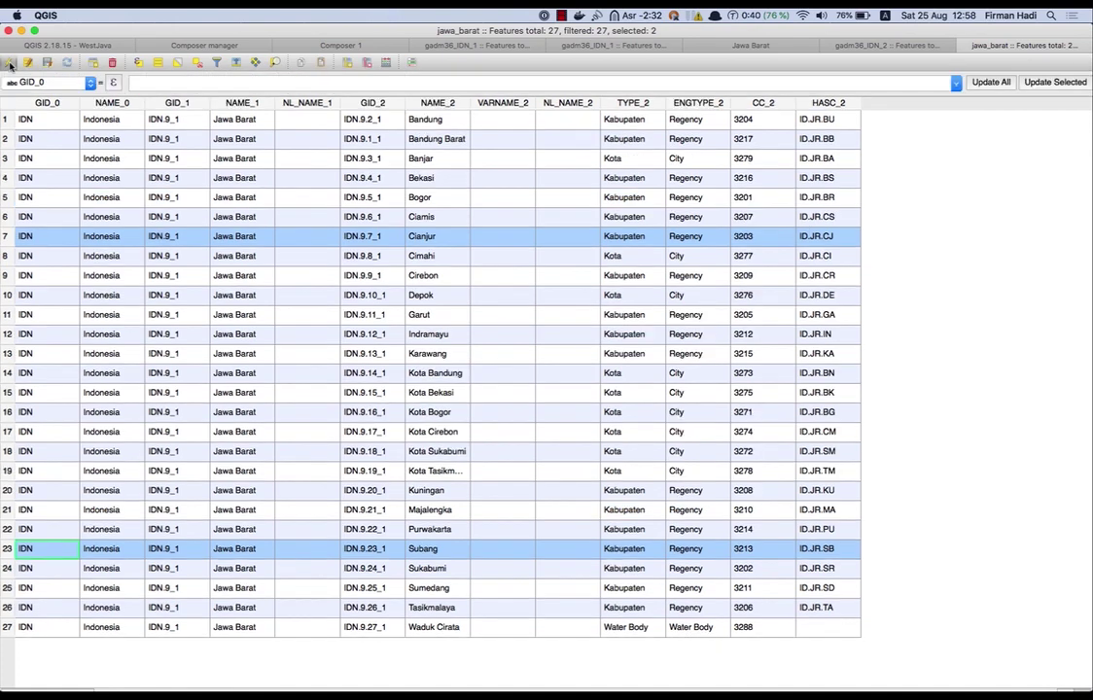
{"action": "left_click", "coordinate": [386, 64]}
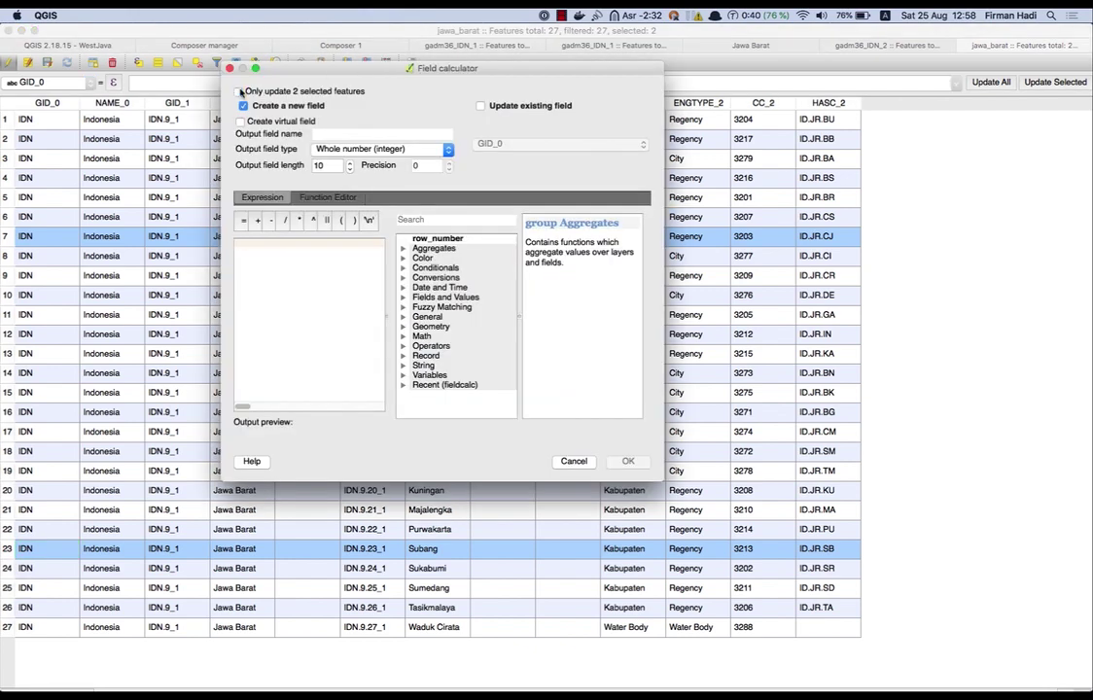
{"action": "left_click", "coordinate": [336, 130]}
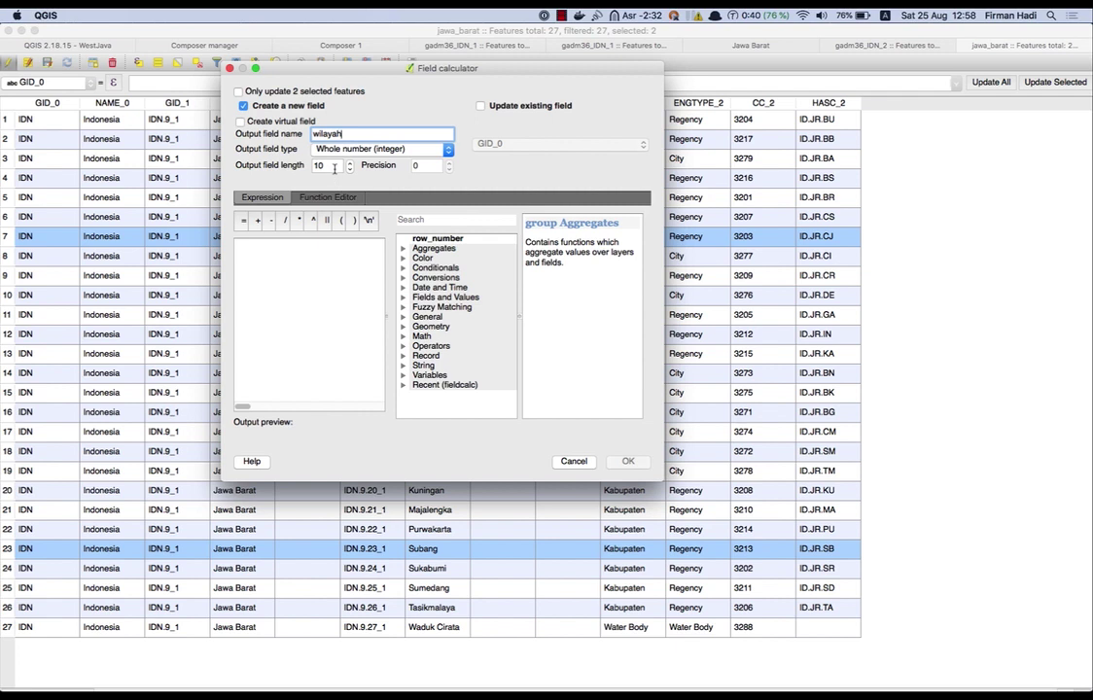
{"action": "left_click", "coordinate": [335, 168]}
{"action": "left_click", "coordinate": [314, 272]}
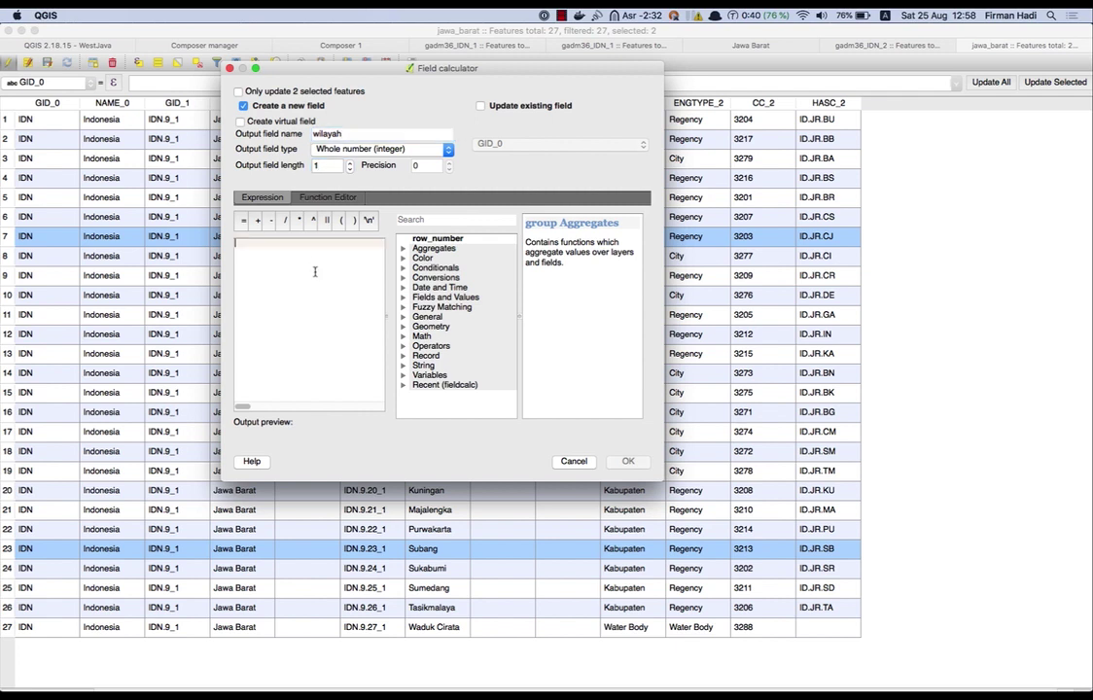
{"action": "type", "text": "0"}
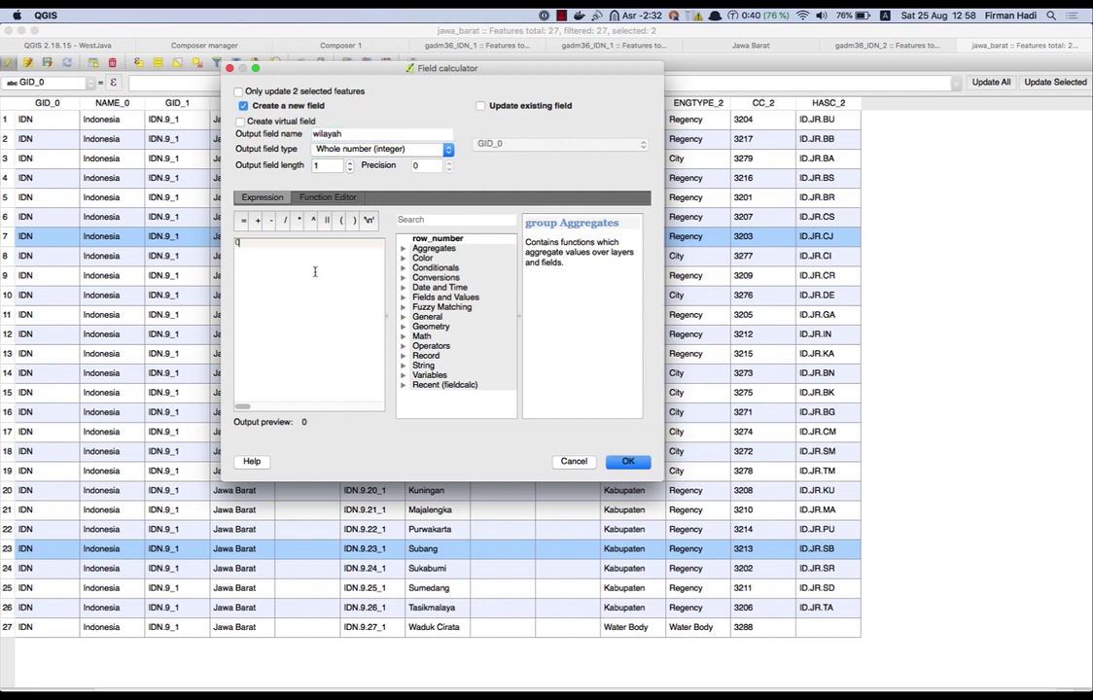
{"action": "left_click", "coordinate": [630, 463]}
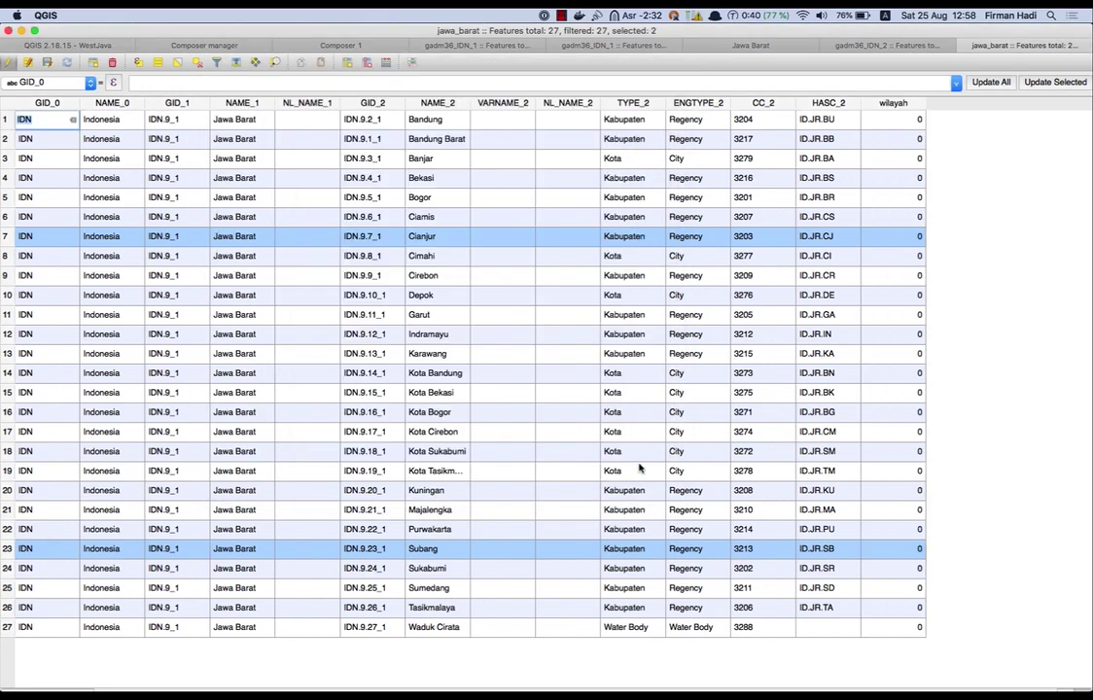
Set wilayah to 1 for Cianjur and Subang, saving the edits and ending editing of jawa_barat
{"action": "double_click", "coordinate": [919, 239]}
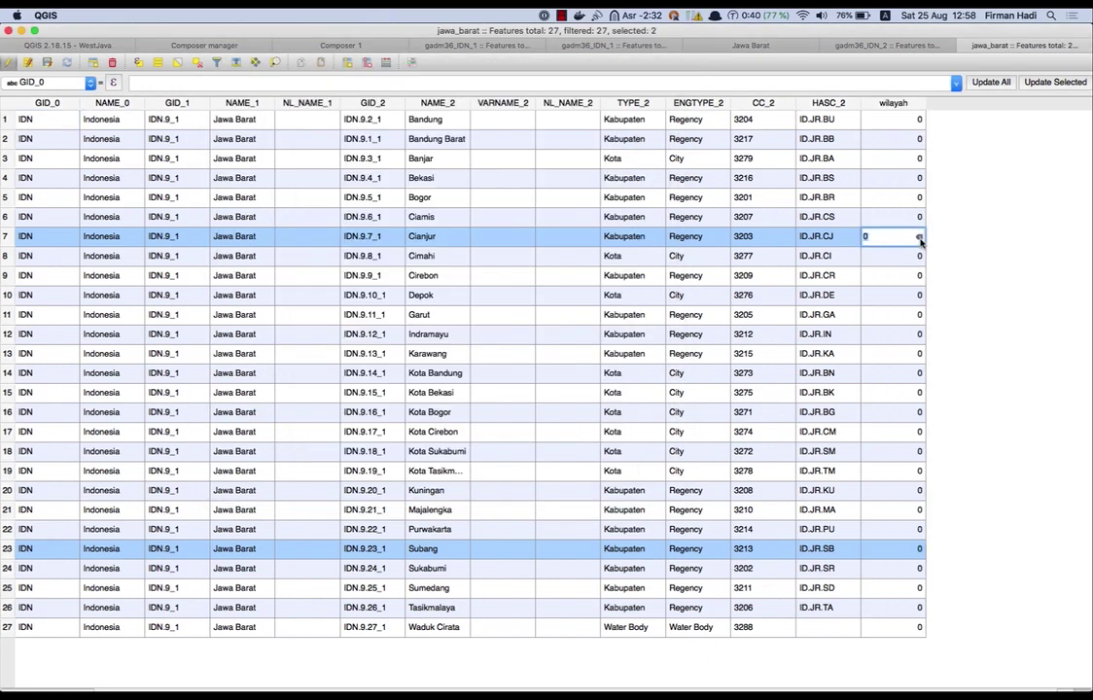
{"action": "type", "text": "1"}
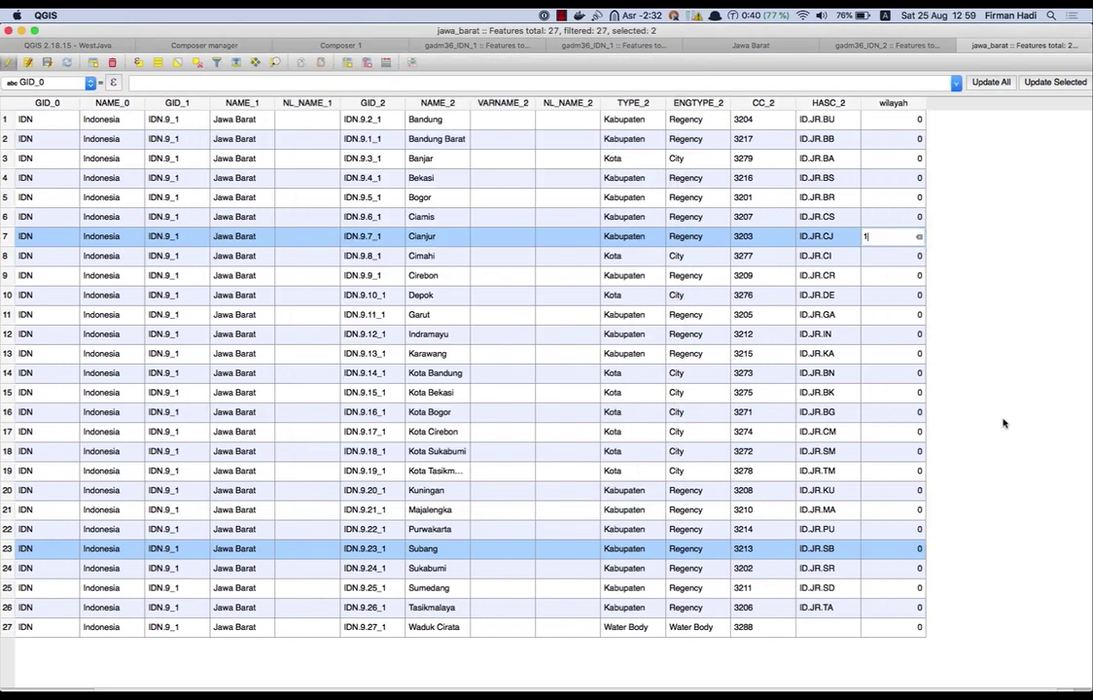
{"action": "double_click", "coordinate": [919, 549]}
{"action": "type", "text": "1"}
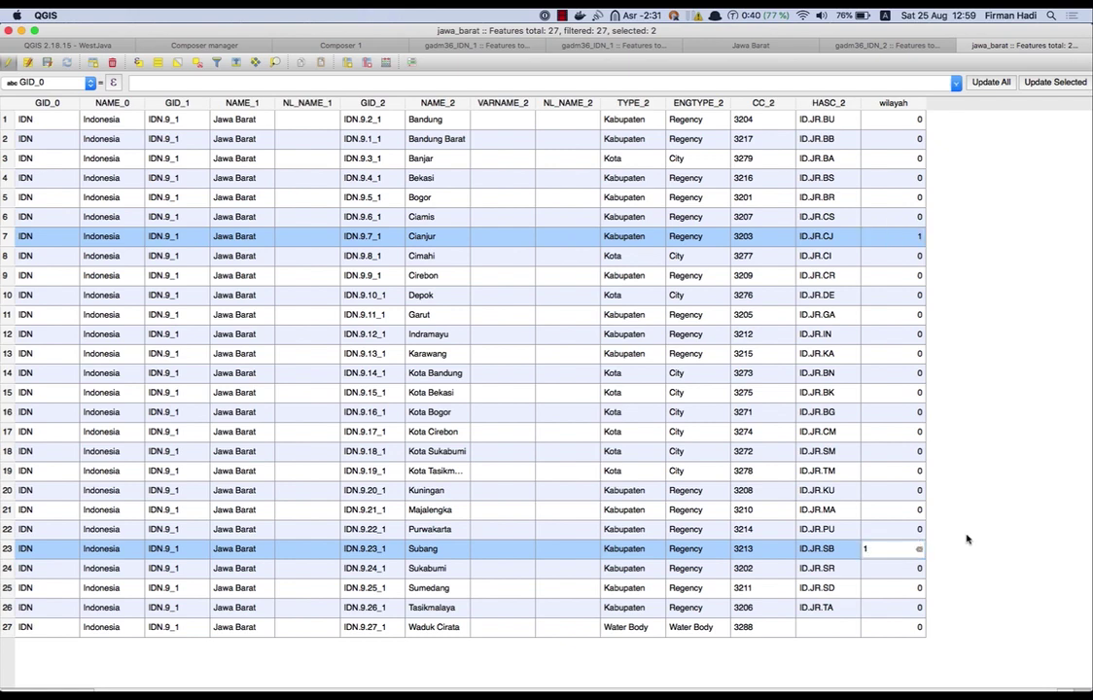
{"action": "key", "text": "Return"}
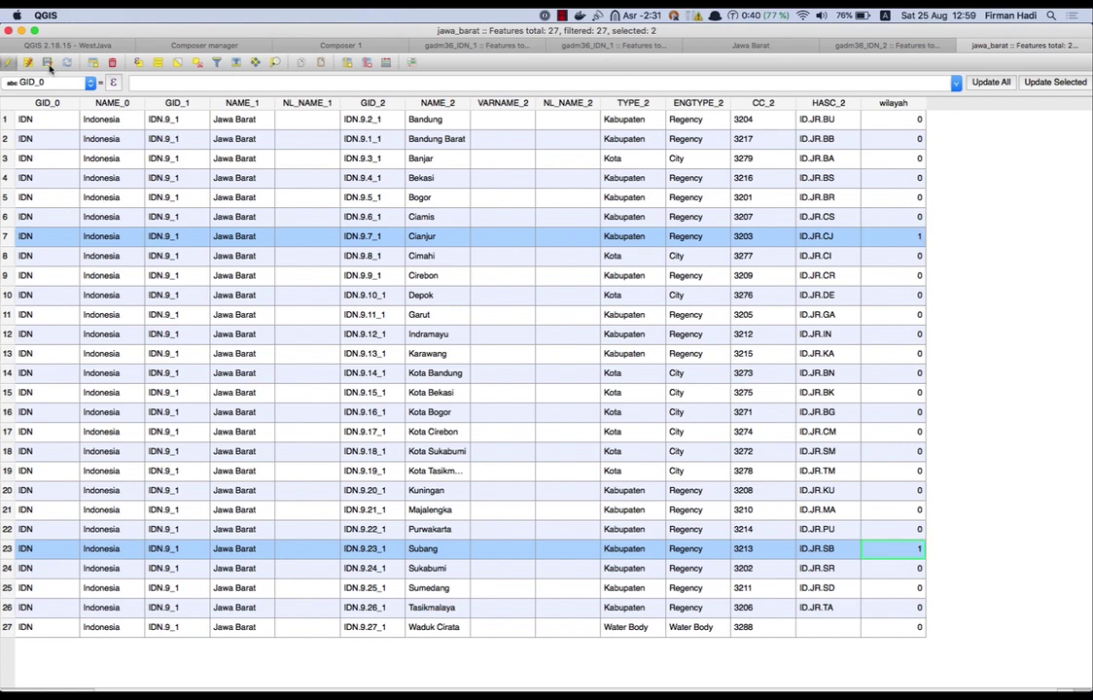
{"action": "left_click", "coordinate": [9, 63]}
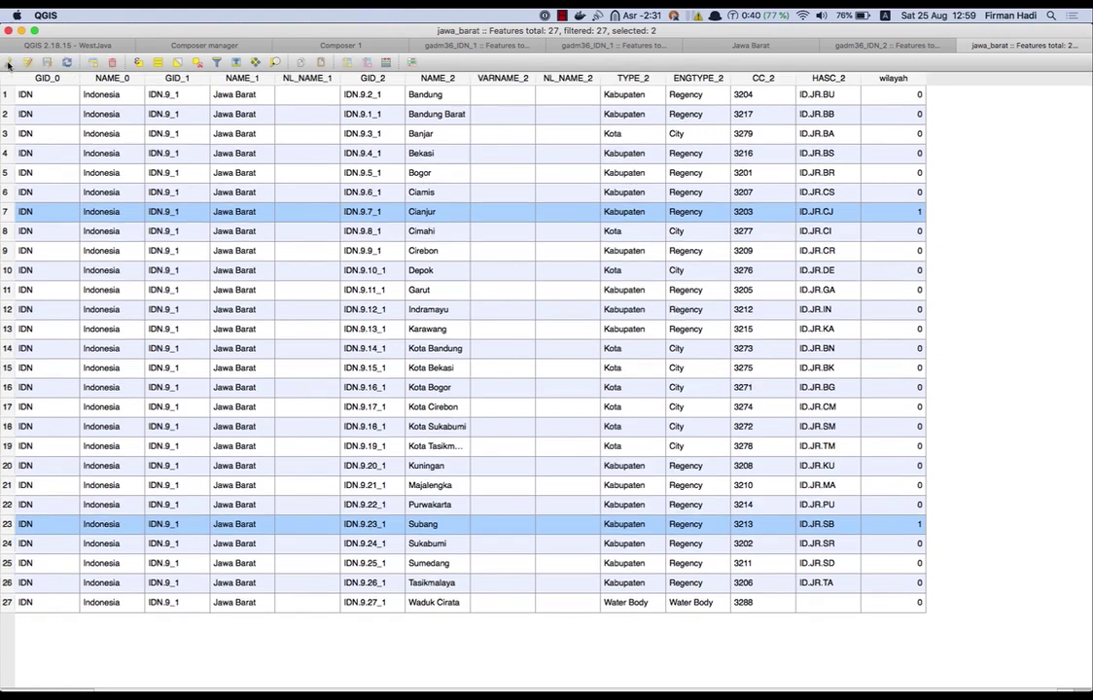
Deselect all features and give the jawa_barat layer a categorized style classified by the wilayah column
{"action": "left_click", "coordinate": [115, 49]}
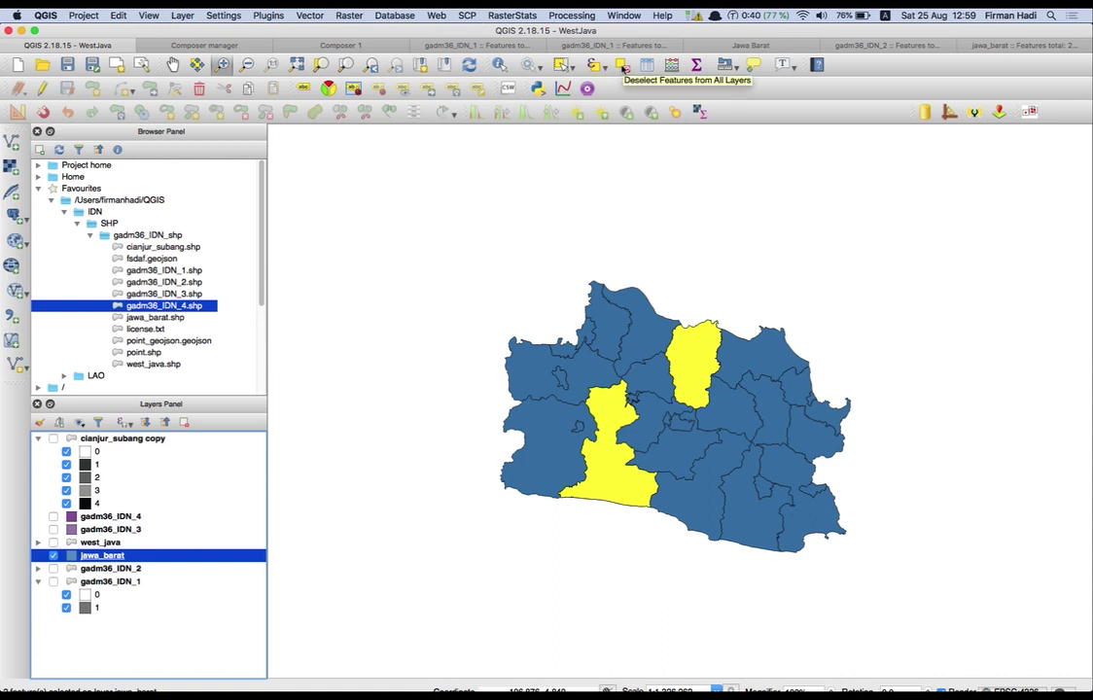
{"action": "left_click", "coordinate": [624, 66]}
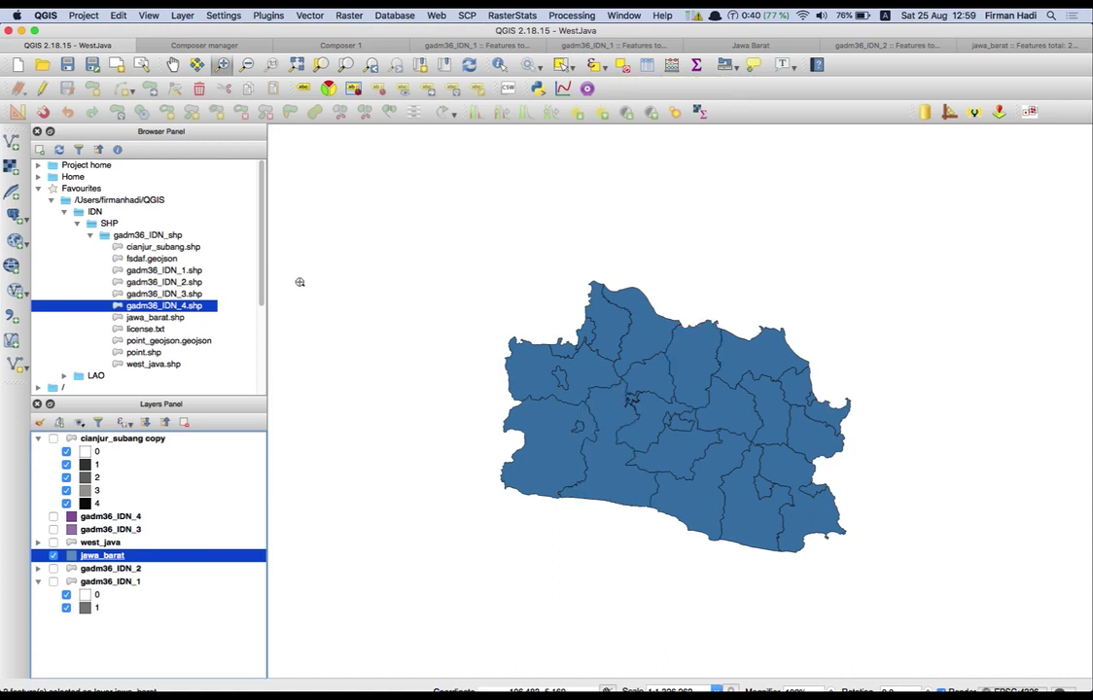
{"action": "double_click", "coordinate": [103, 561]}
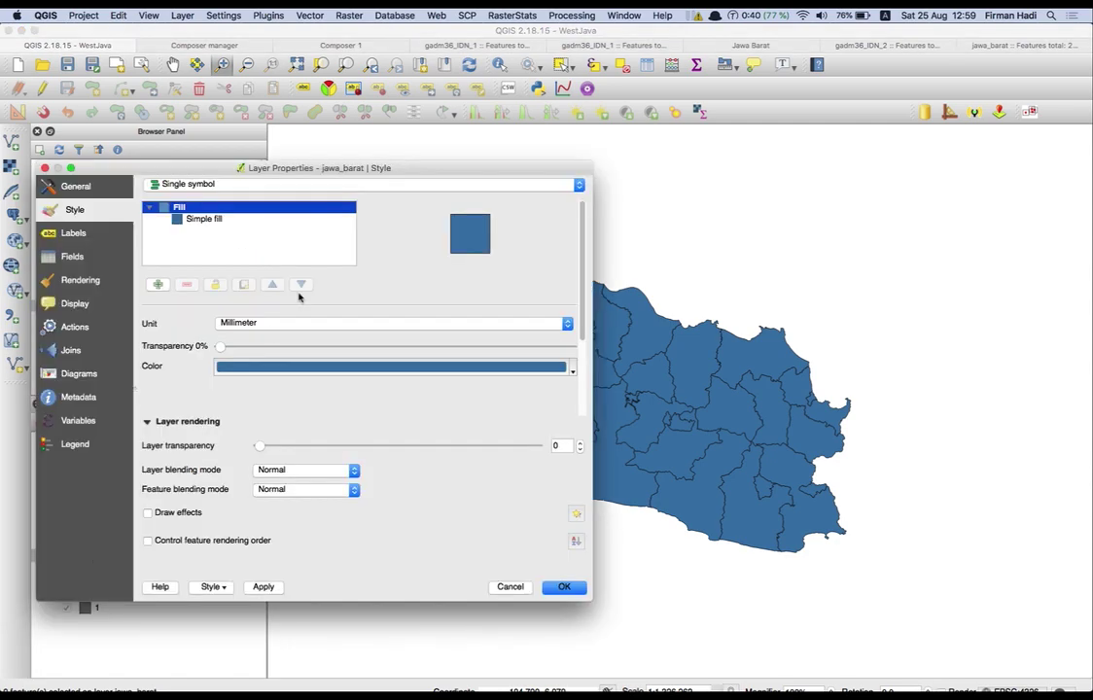
{"action": "left_click", "coordinate": [233, 185]}
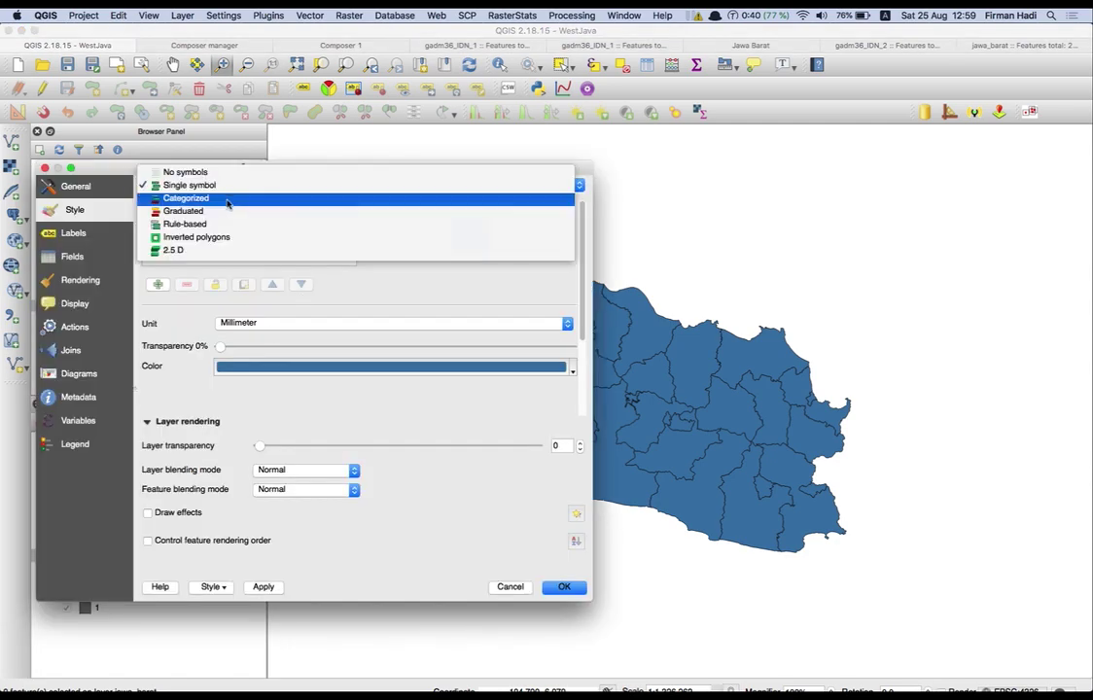
{"action": "left_click", "coordinate": [231, 199]}
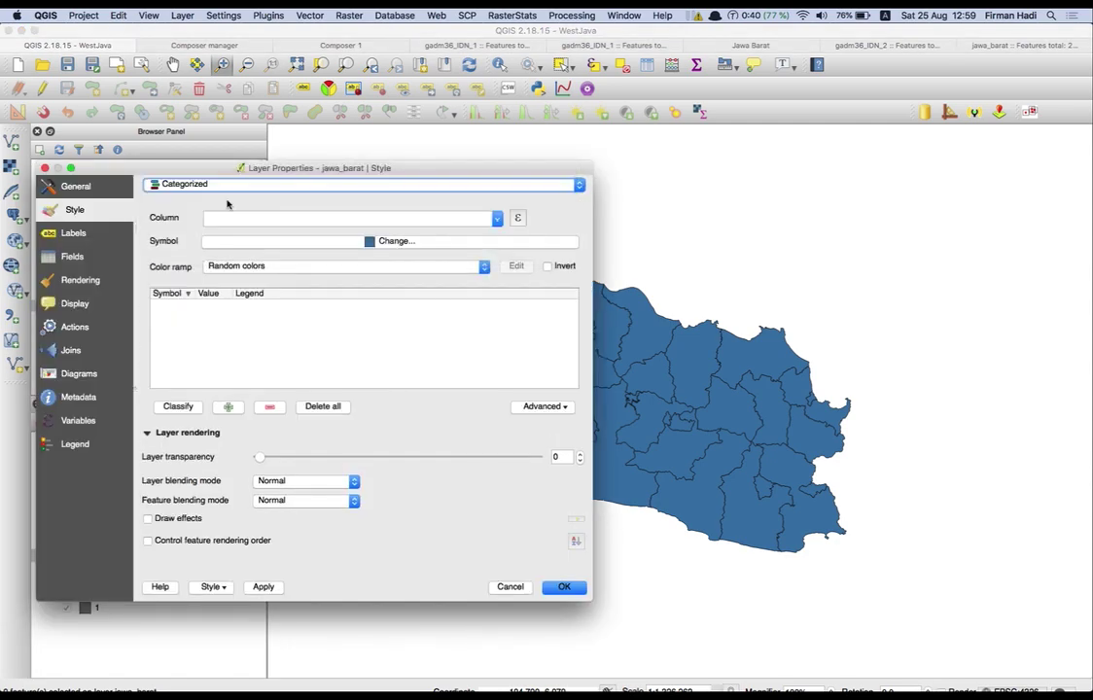
{"action": "left_click", "coordinate": [497, 217]}
{"action": "scroll", "coordinate": [358, 263], "scroll_direction": "down", "scroll_amount": 2}
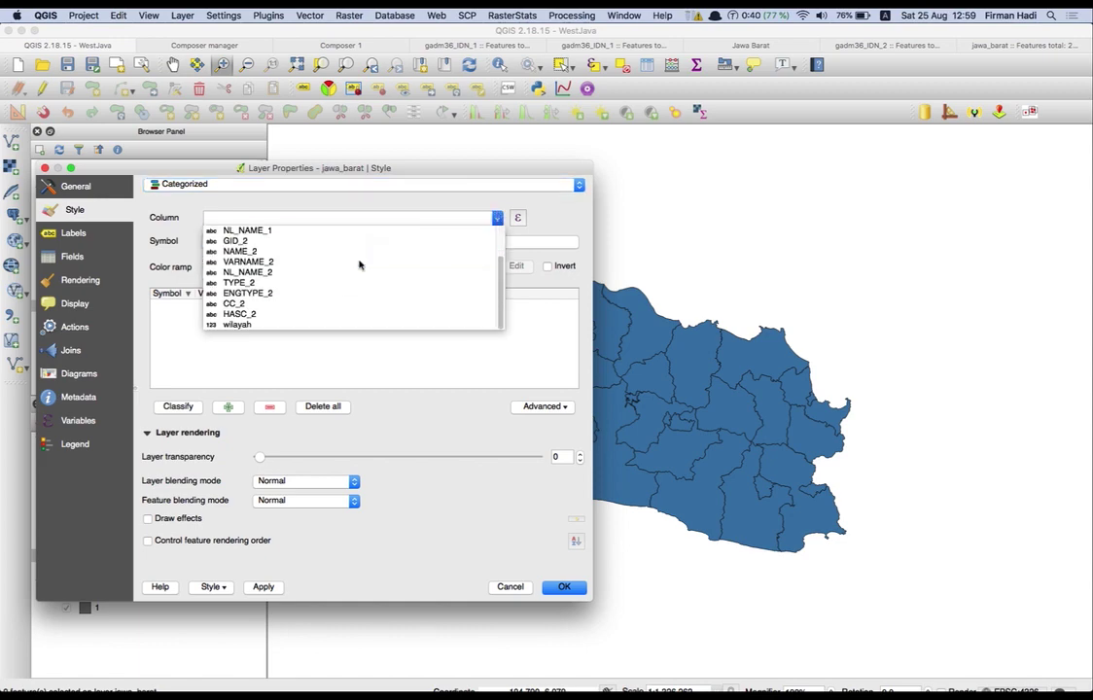
{"action": "left_click", "coordinate": [274, 327]}
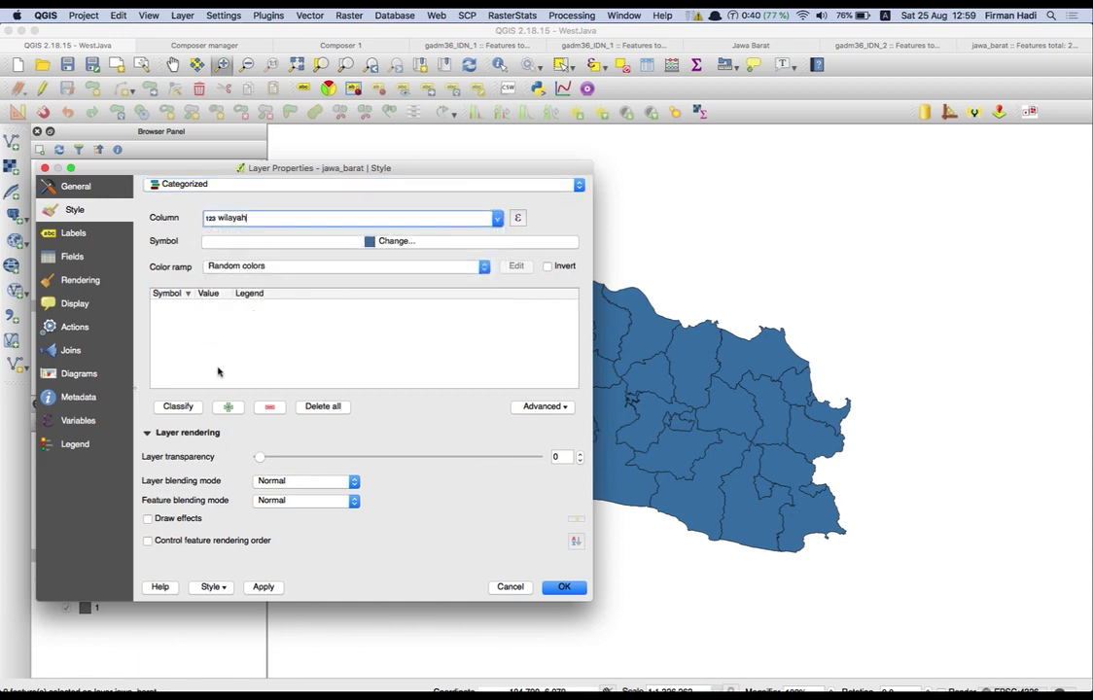
{"action": "left_click", "coordinate": [178, 406]}
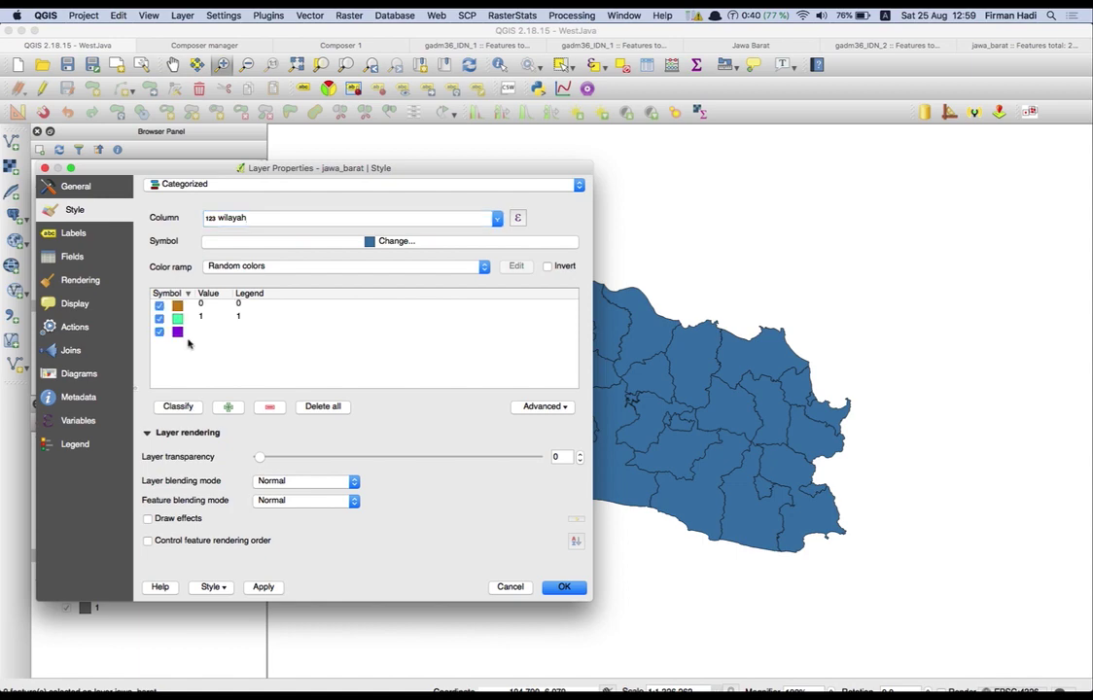
Discard the pending categorized style and set wilayah to 2 for Subang in the jawa_barat attribute table, saving the edits and ending editing
{"action": "left_click", "coordinate": [185, 336]}
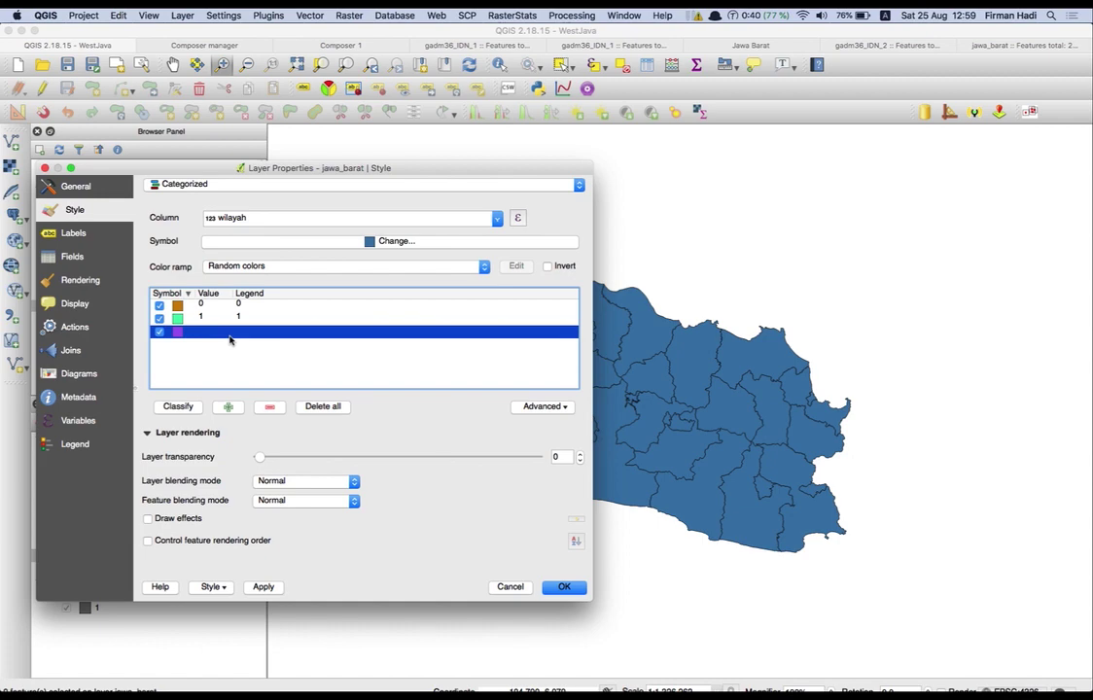
{"action": "left_click", "coordinate": [524, 589]}
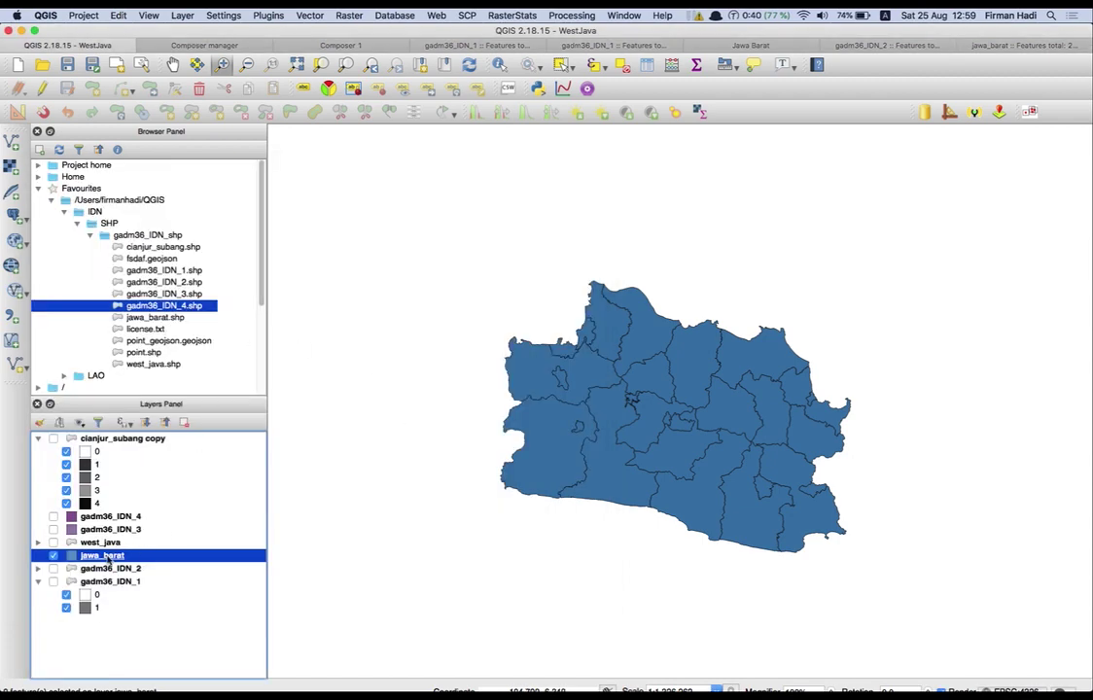
{"action": "right_click", "coordinate": [107, 559]}
{"action": "left_click", "coordinate": [158, 471]}
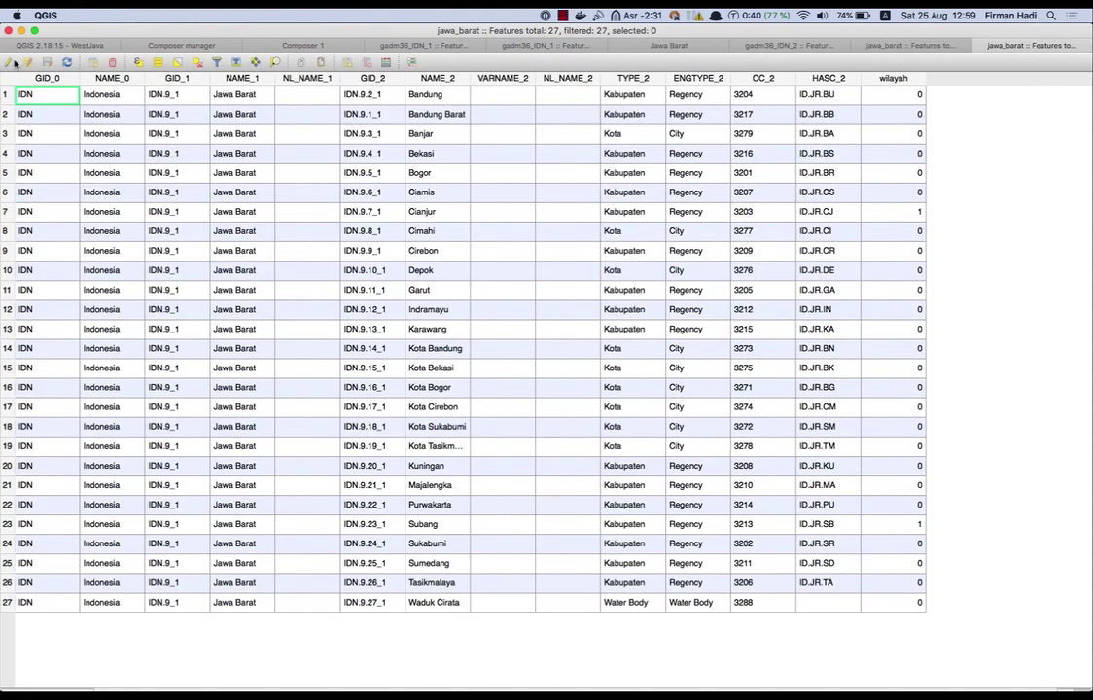
{"action": "left_click", "coordinate": [11, 62]}
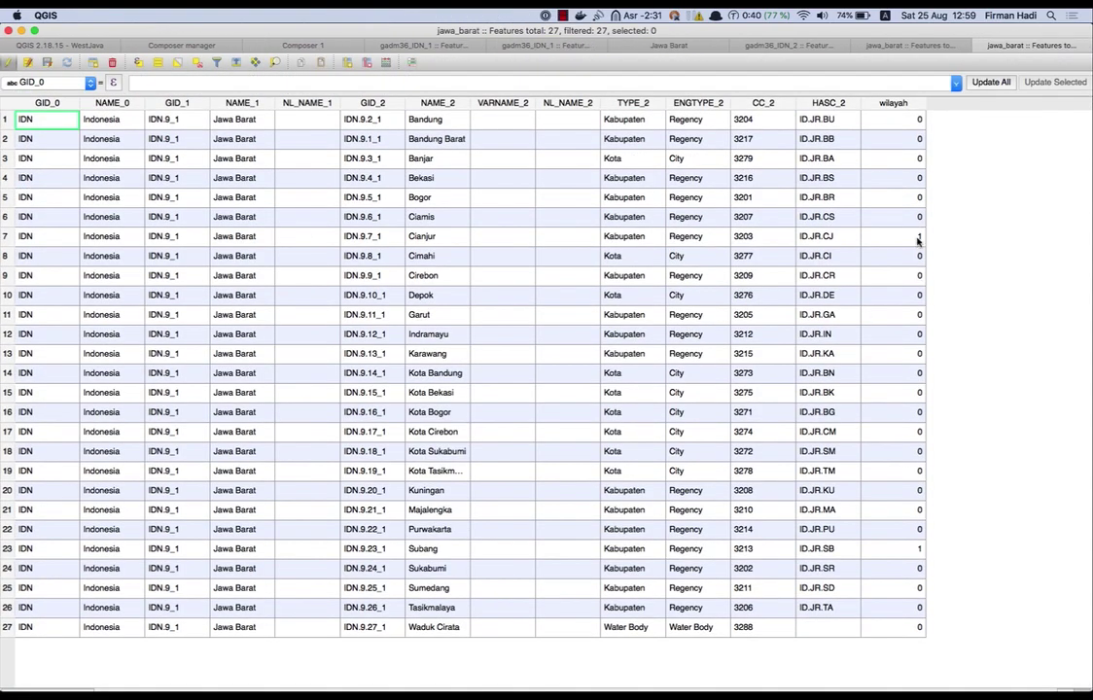
{"action": "double_click", "coordinate": [898, 548]}
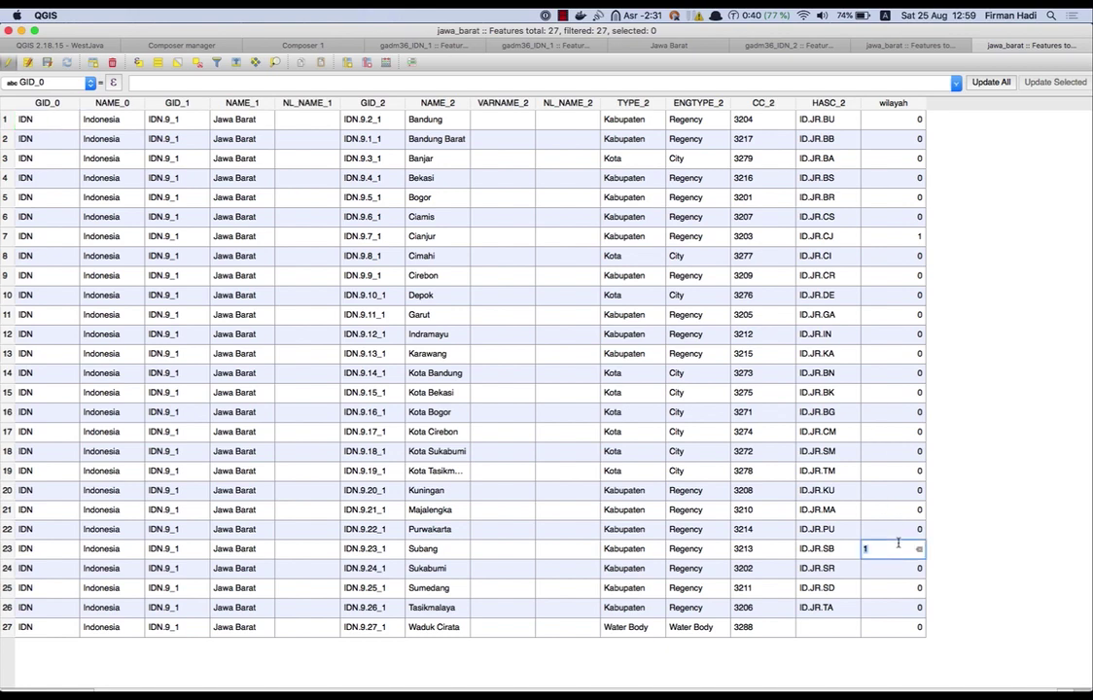
{"action": "type", "text": "2"}
{"action": "key", "text": "Return"}
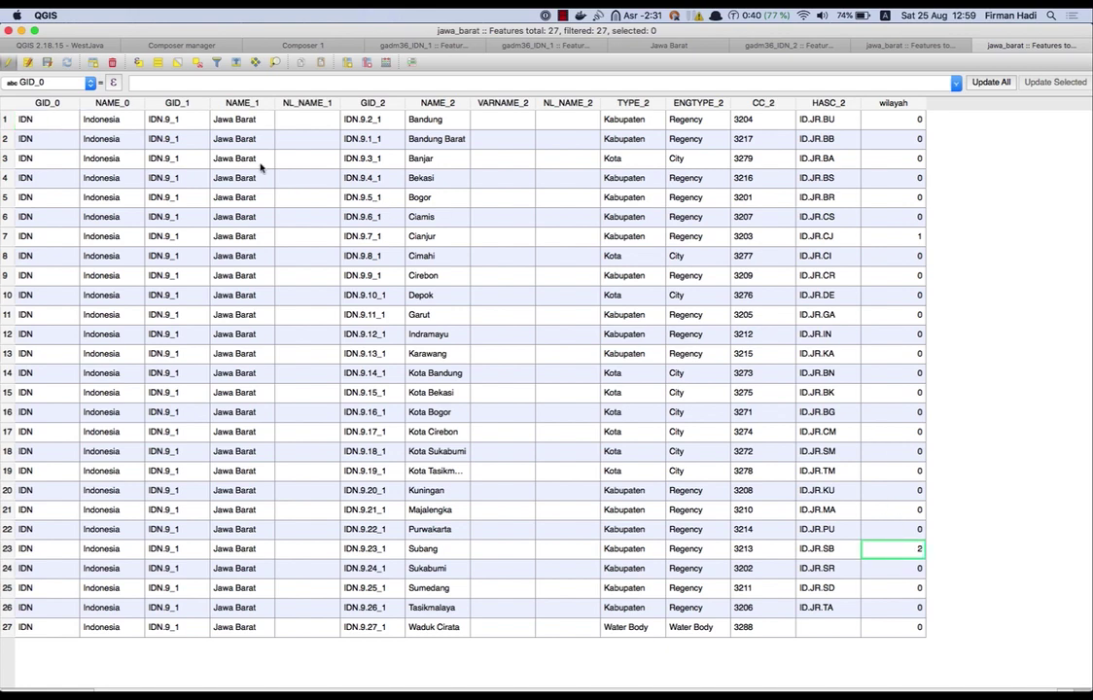
{"action": "left_click", "coordinate": [47, 63]}
{"action": "left_click", "coordinate": [9, 61]}
{"action": "left_click", "coordinate": [59, 46]}
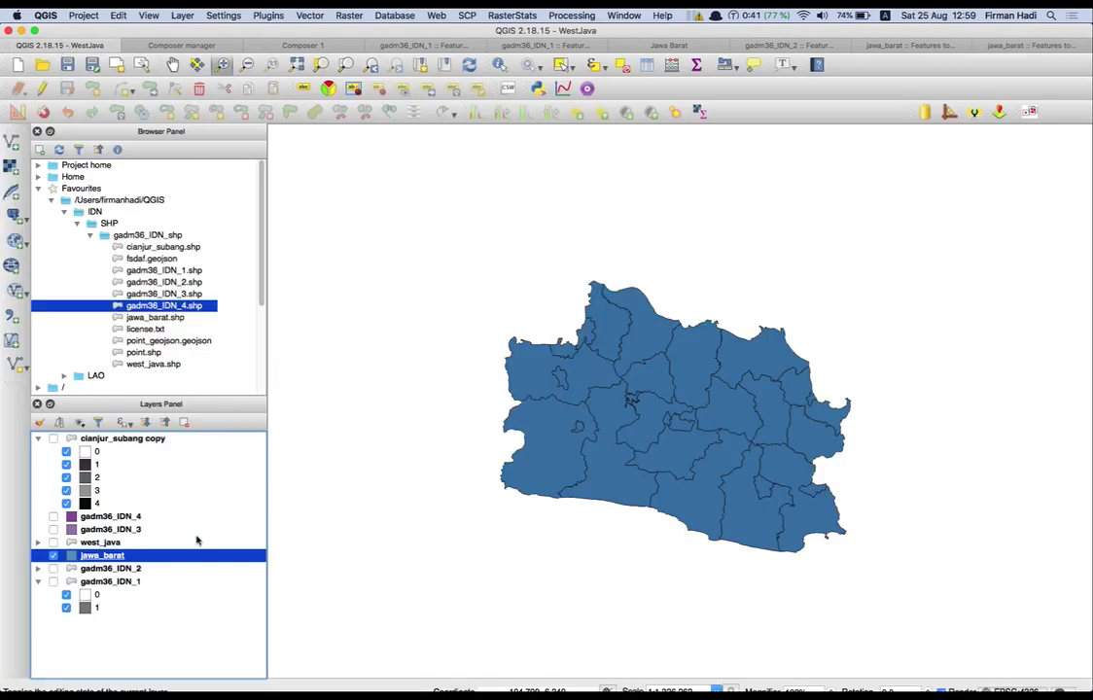
Close the open jawa_barat and gadm36_IDN_2 attribute tables and return to the WestJava project map
{"action": "left_click", "coordinate": [1012, 48]}
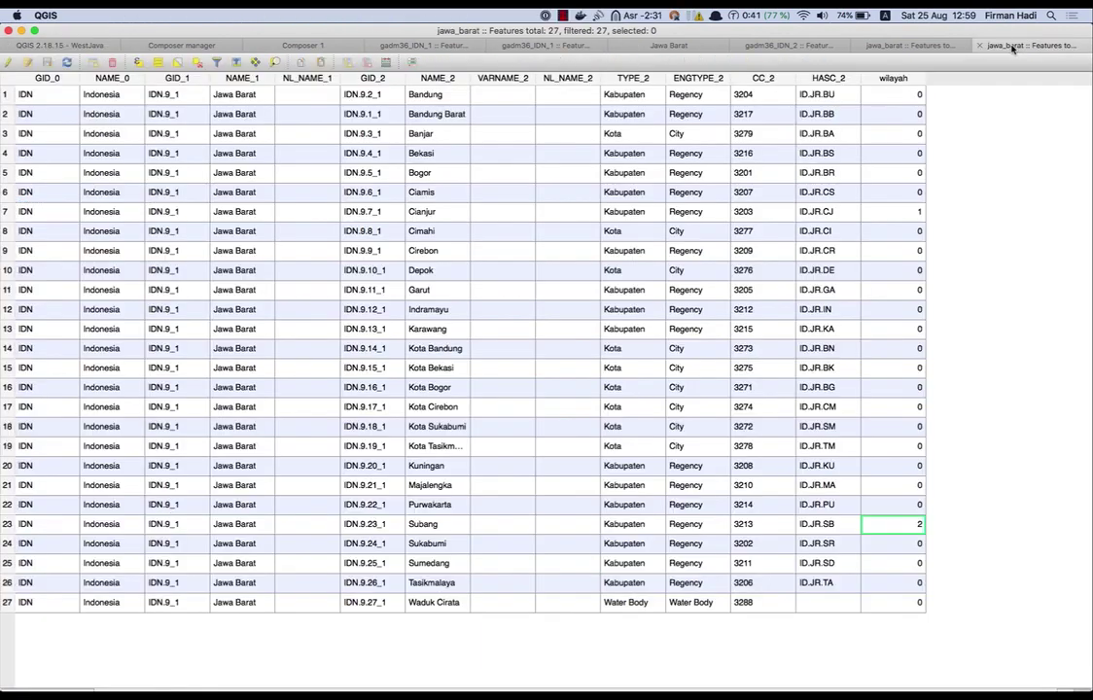
{"action": "left_click", "coordinate": [978, 46]}
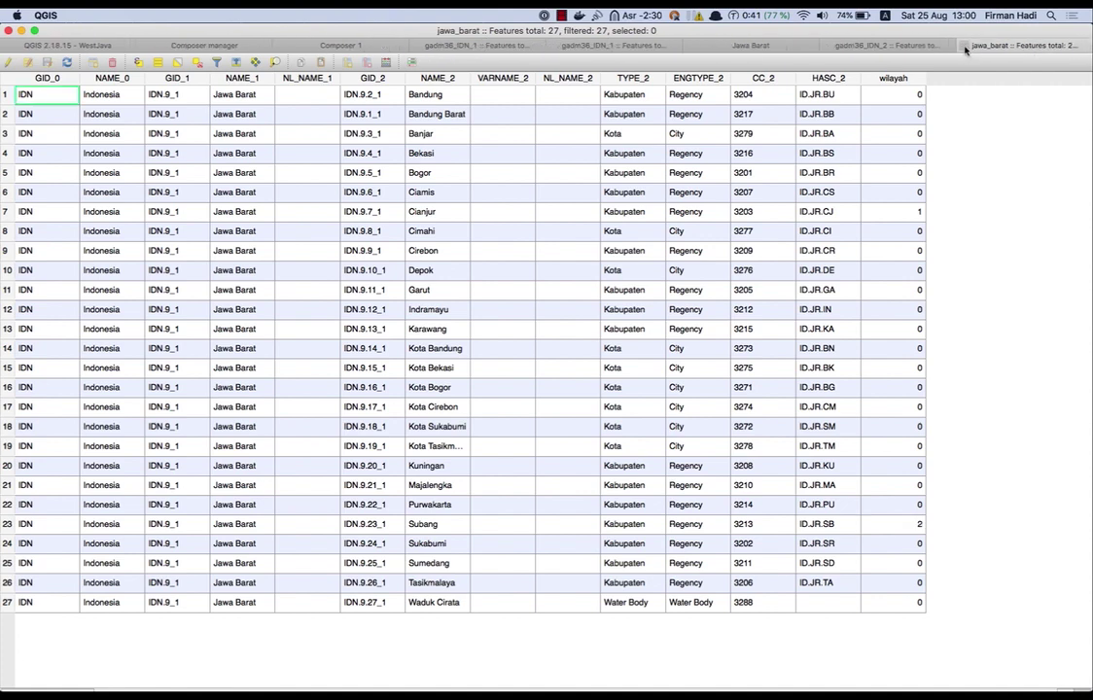
{"action": "left_click", "coordinate": [967, 48]}
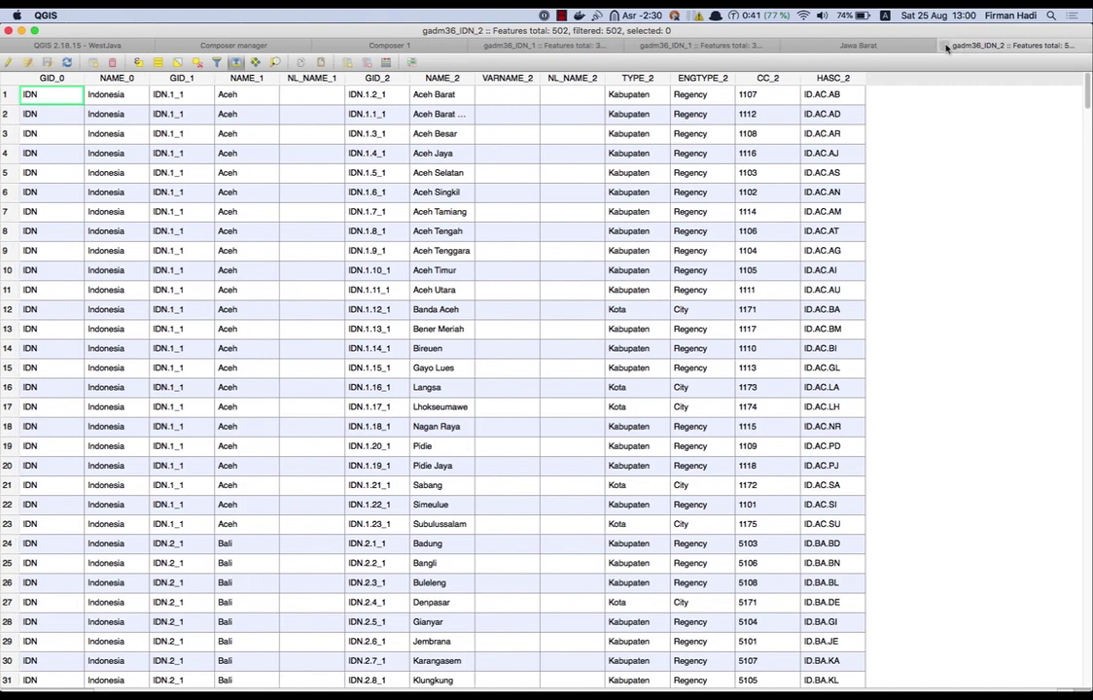
{"action": "left_click", "coordinate": [945, 48]}
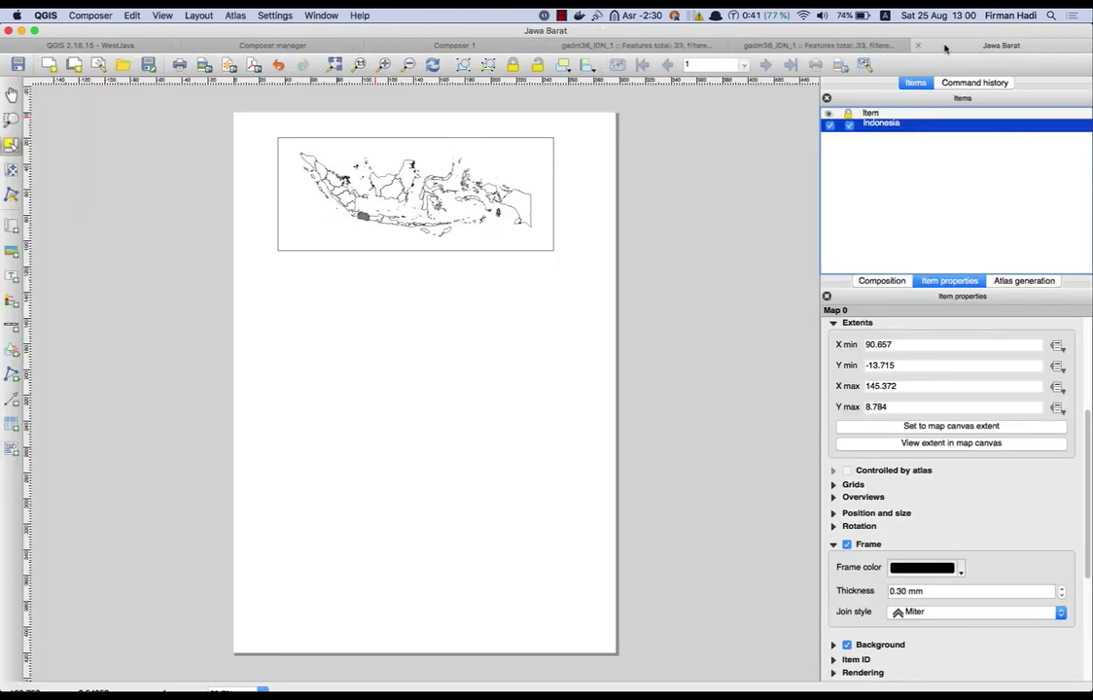
{"action": "left_click", "coordinate": [104, 46]}
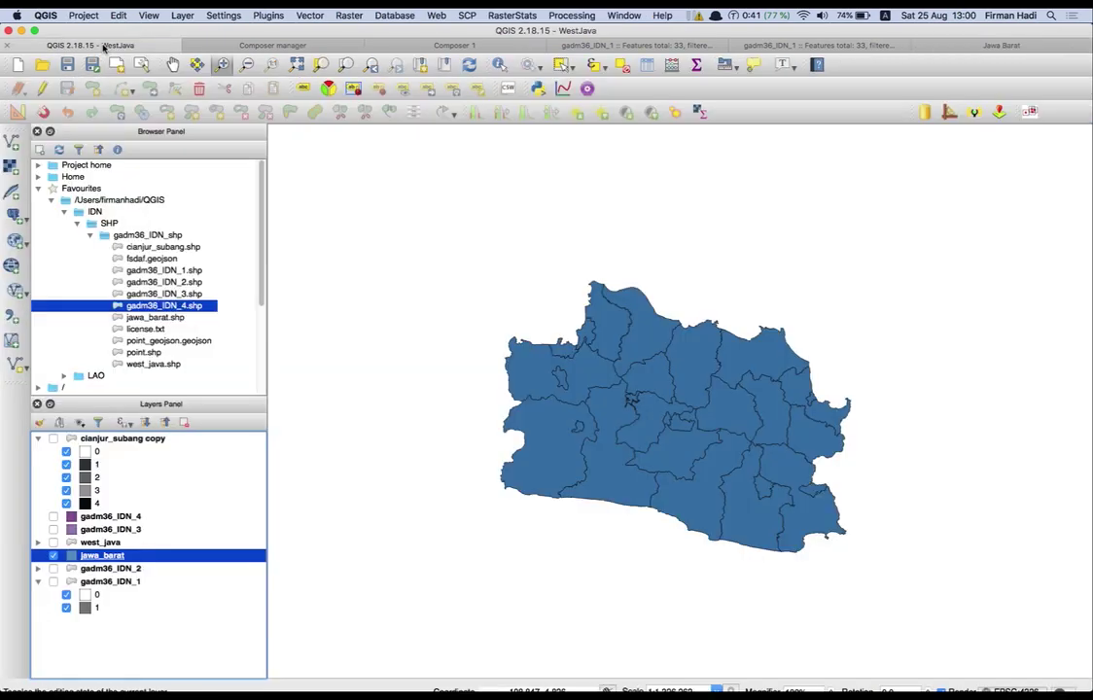
Give the jawa_barat layer a categorized style classified by wilayah and remove the empty-value category
{"action": "double_click", "coordinate": [115, 556]}
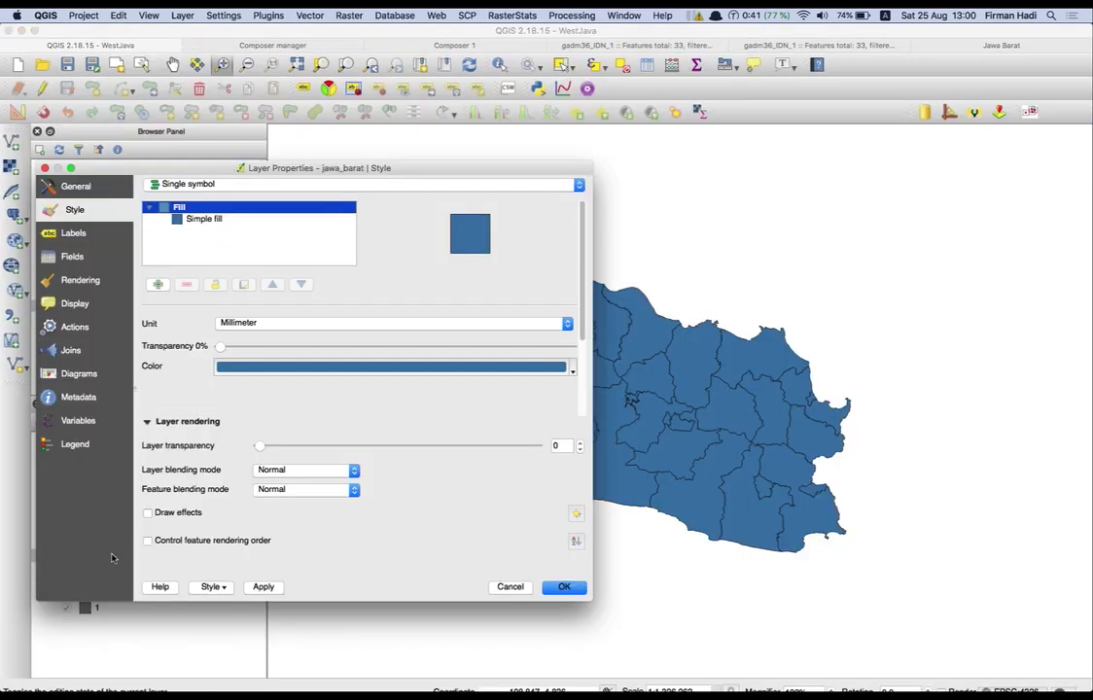
{"action": "left_click", "coordinate": [215, 184]}
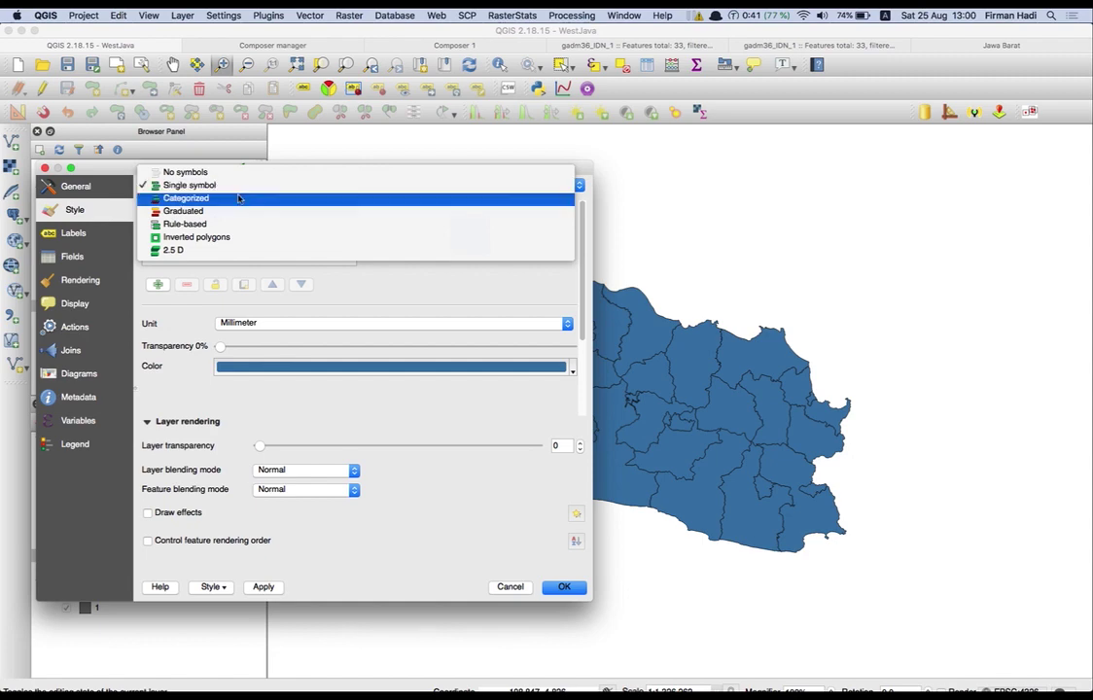
{"action": "left_click", "coordinate": [239, 198]}
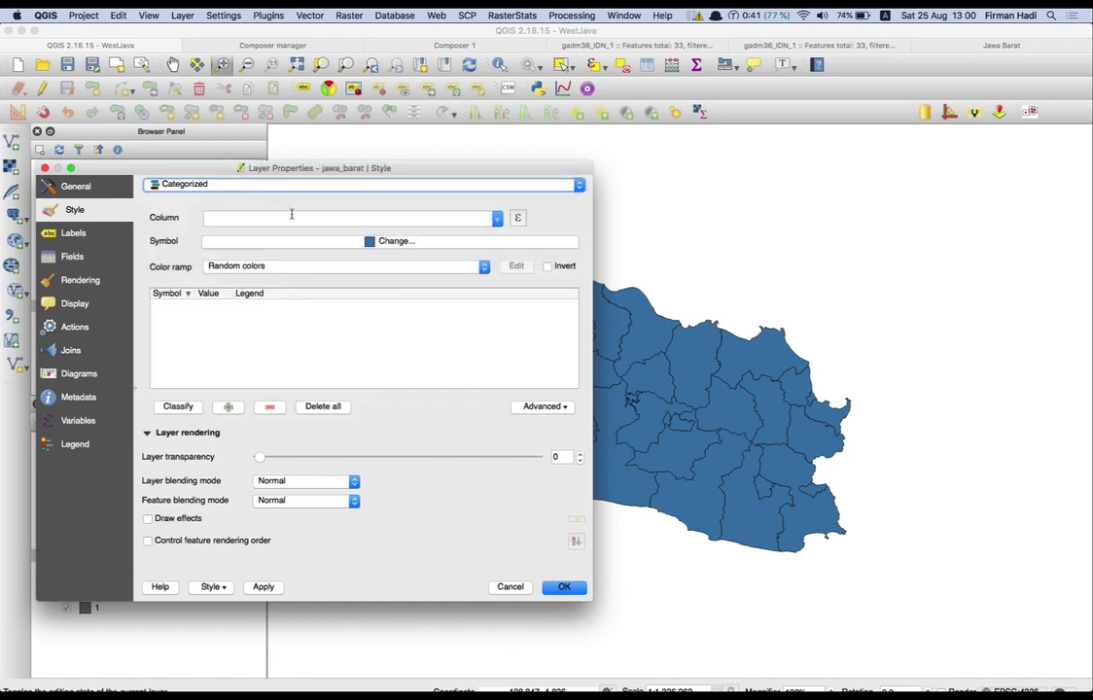
{"action": "left_click", "coordinate": [496, 220]}
{"action": "scroll", "coordinate": [467, 273], "scroll_direction": "down", "scroll_amount": 3}
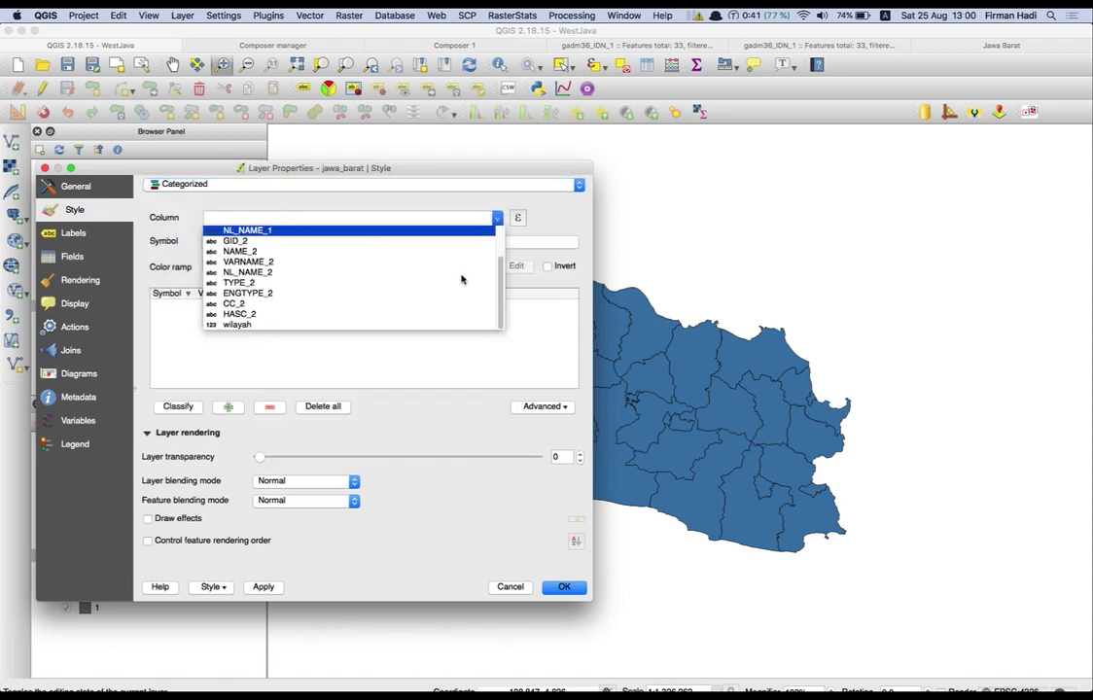
{"action": "left_click", "coordinate": [345, 325]}
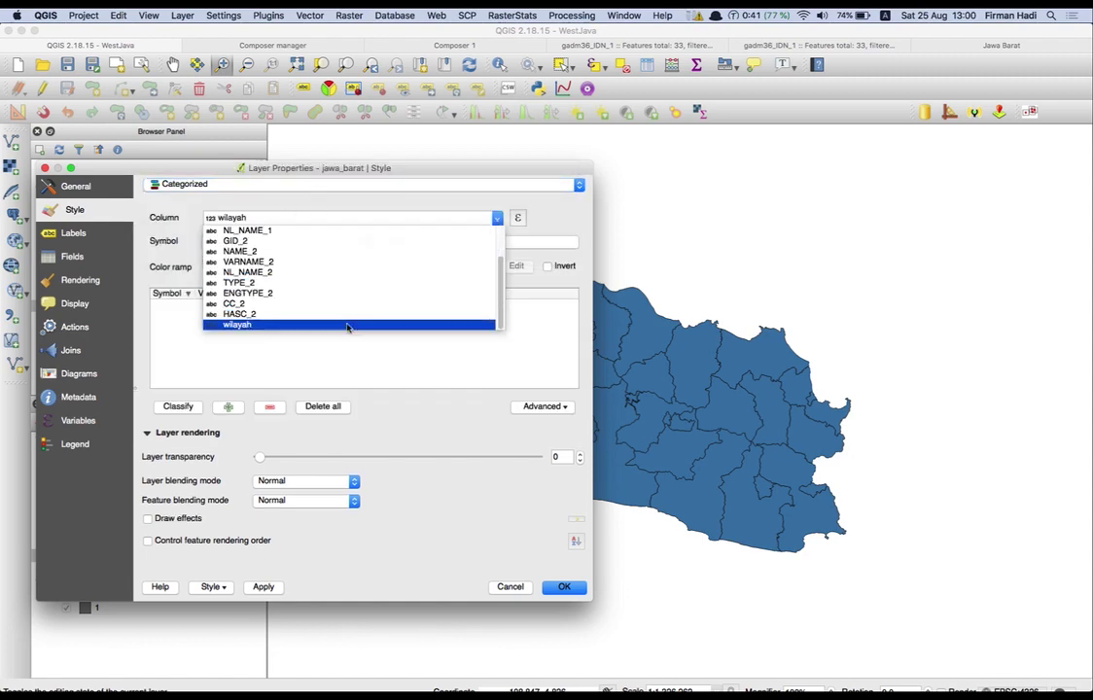
{"action": "left_click", "coordinate": [179, 408]}
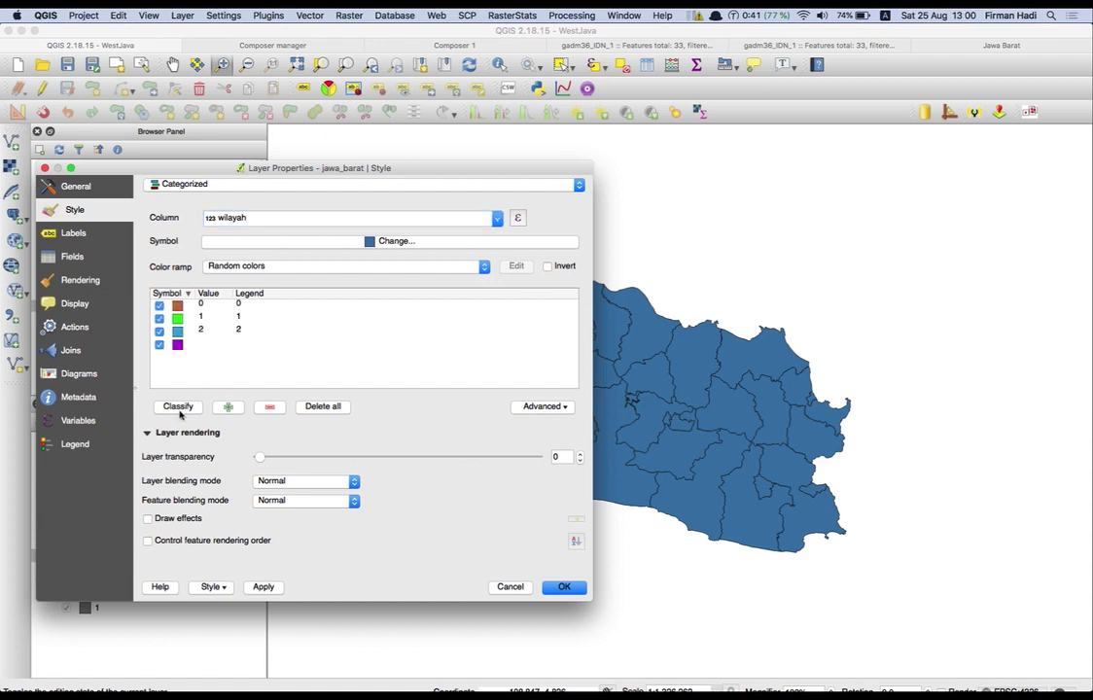
{"action": "left_click", "coordinate": [166, 345]}
{"action": "left_click", "coordinate": [271, 406]}
Give the simple fill of wilayah category 0 a transparent fill
{"action": "left_click", "coordinate": [178, 307]}
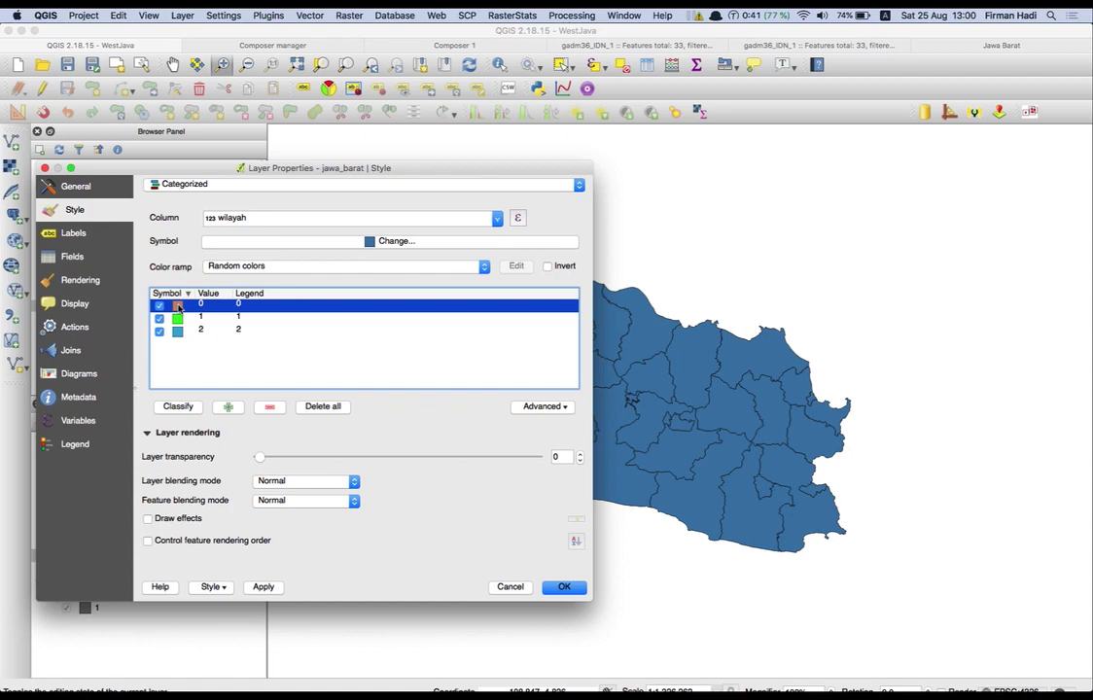
{"action": "double_click", "coordinate": [178, 308]}
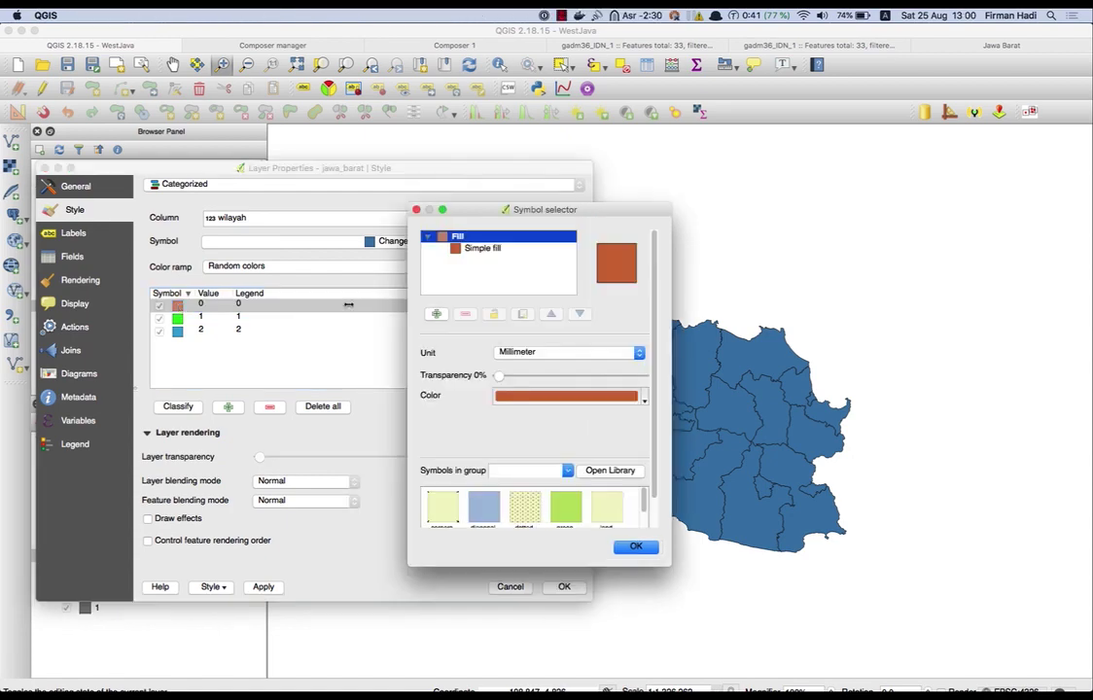
{"action": "left_click", "coordinate": [496, 250]}
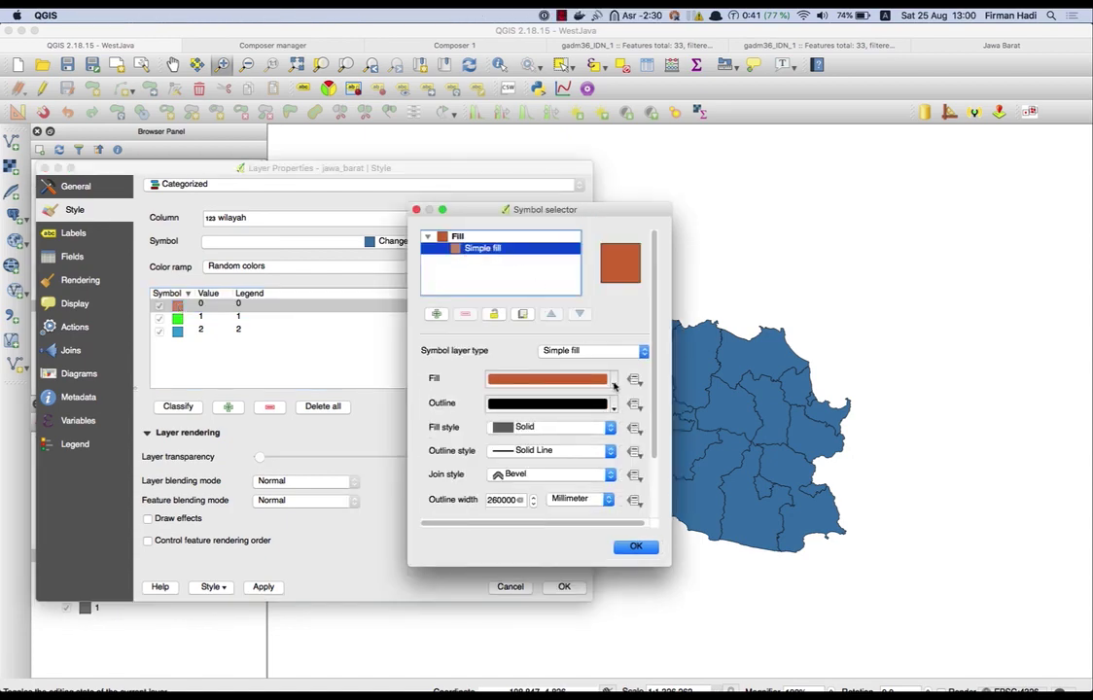
{"action": "left_click", "coordinate": [612, 381]}
{"action": "left_click", "coordinate": [564, 396]}
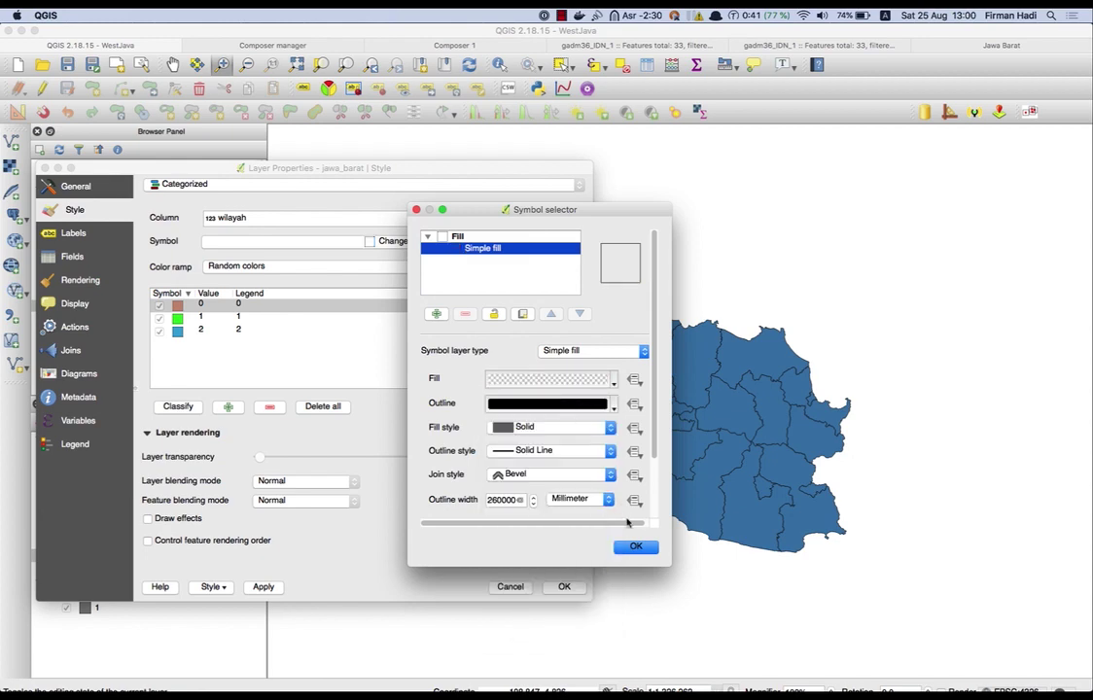
{"action": "left_click", "coordinate": [636, 547]}
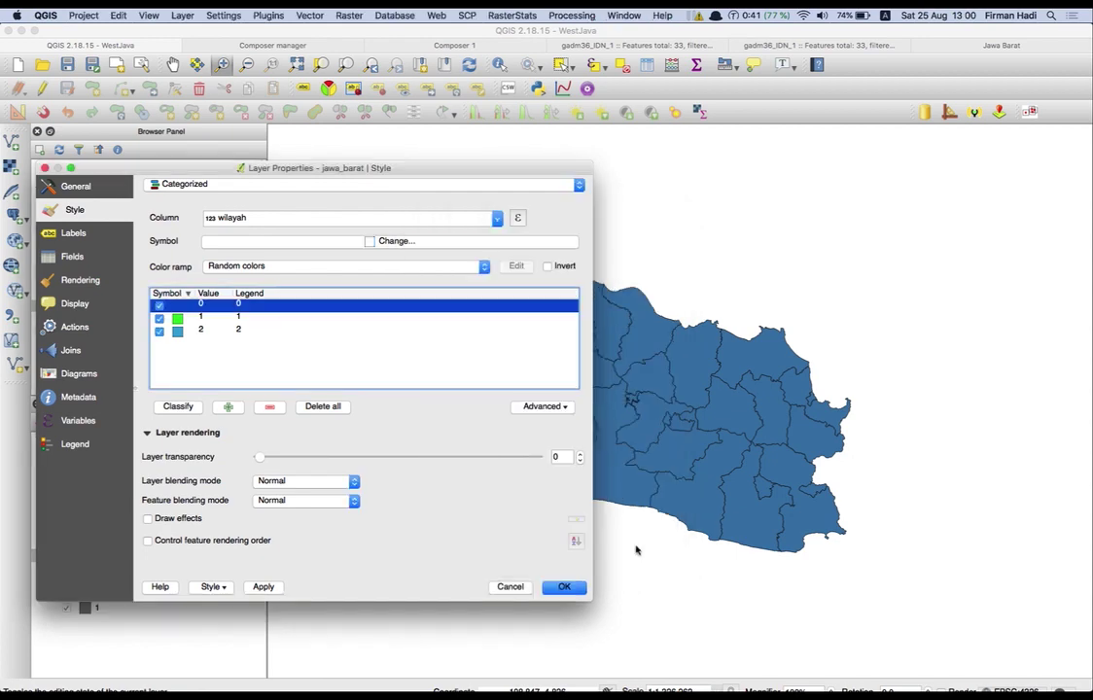
Give the simple fill of wilayah category 1 a black #000000 fill with reduced opacity so it renders mid-grey
{"action": "double_click", "coordinate": [179, 321]}
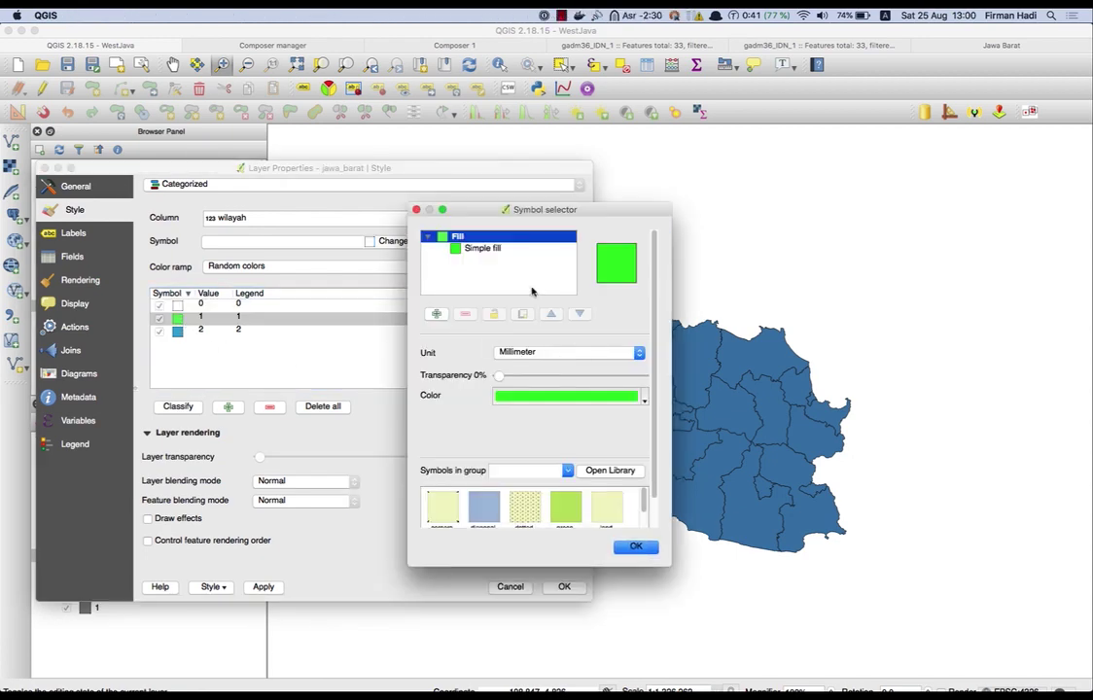
{"action": "left_click", "coordinate": [497, 250]}
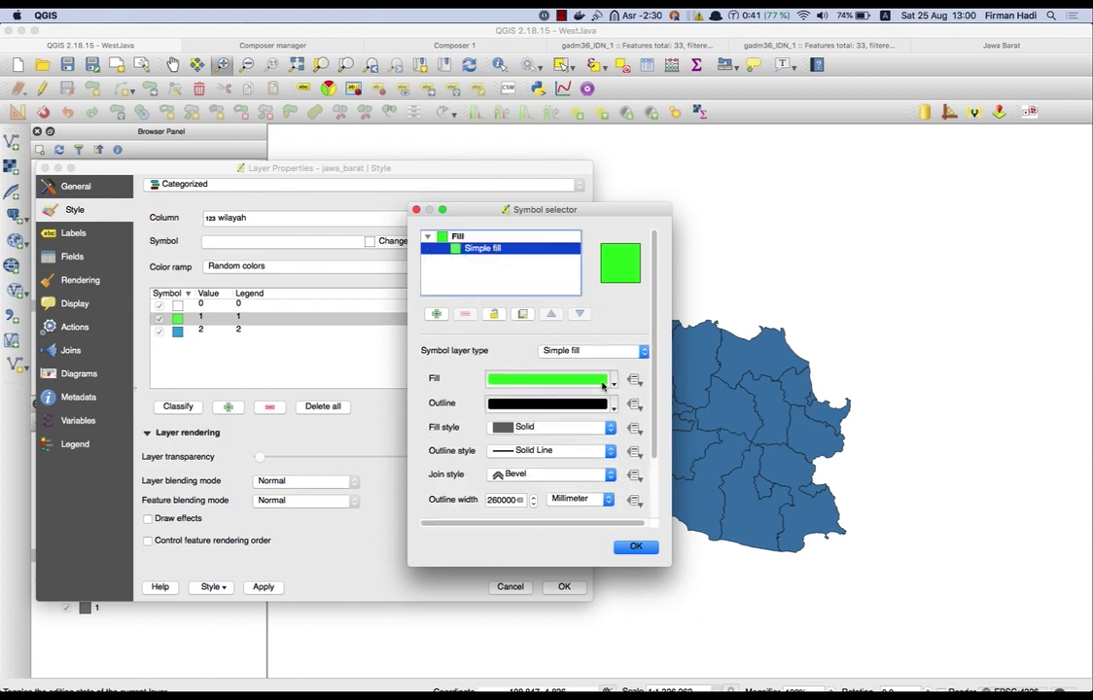
{"action": "left_click", "coordinate": [612, 380]}
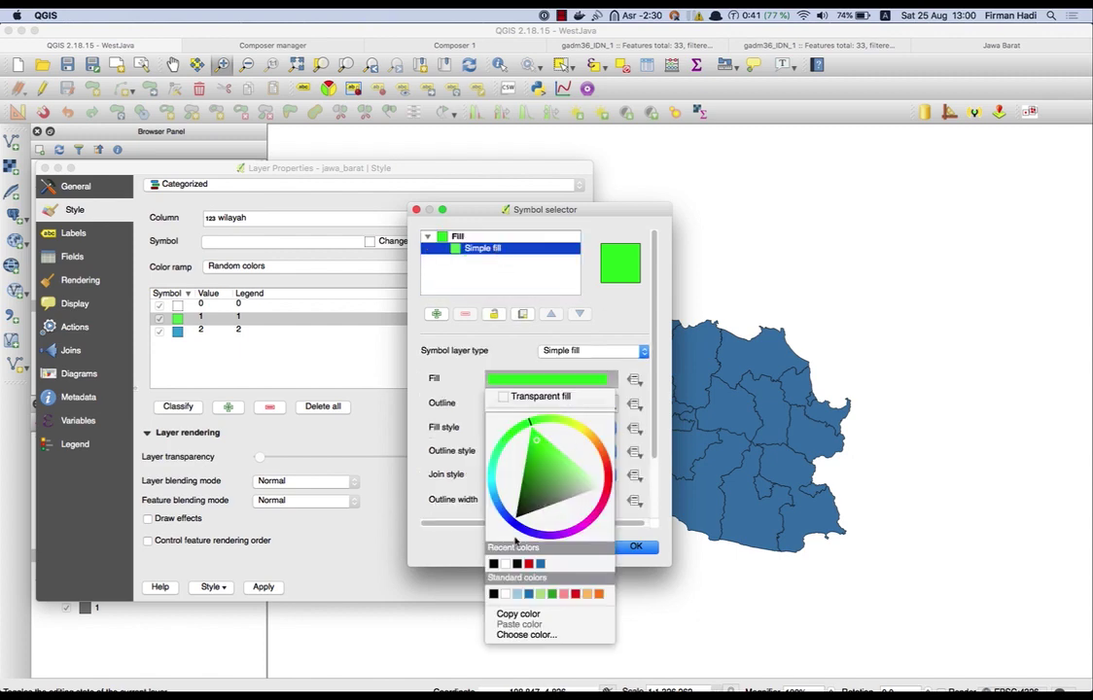
{"action": "left_click", "coordinate": [492, 564]}
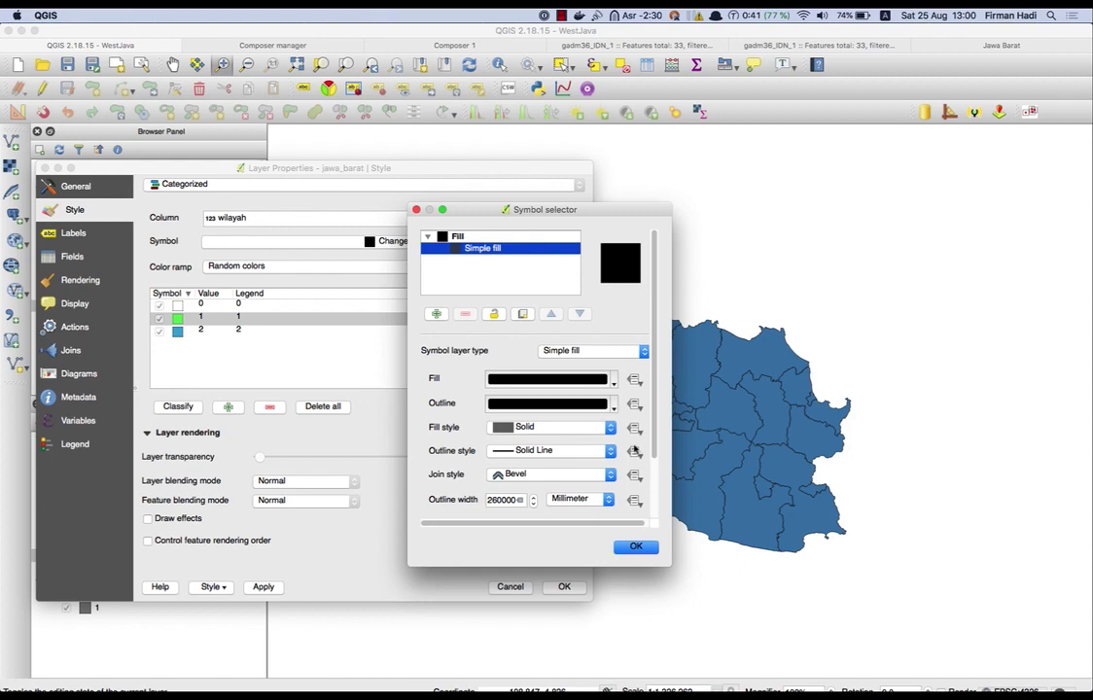
{"action": "left_click", "coordinate": [573, 382]}
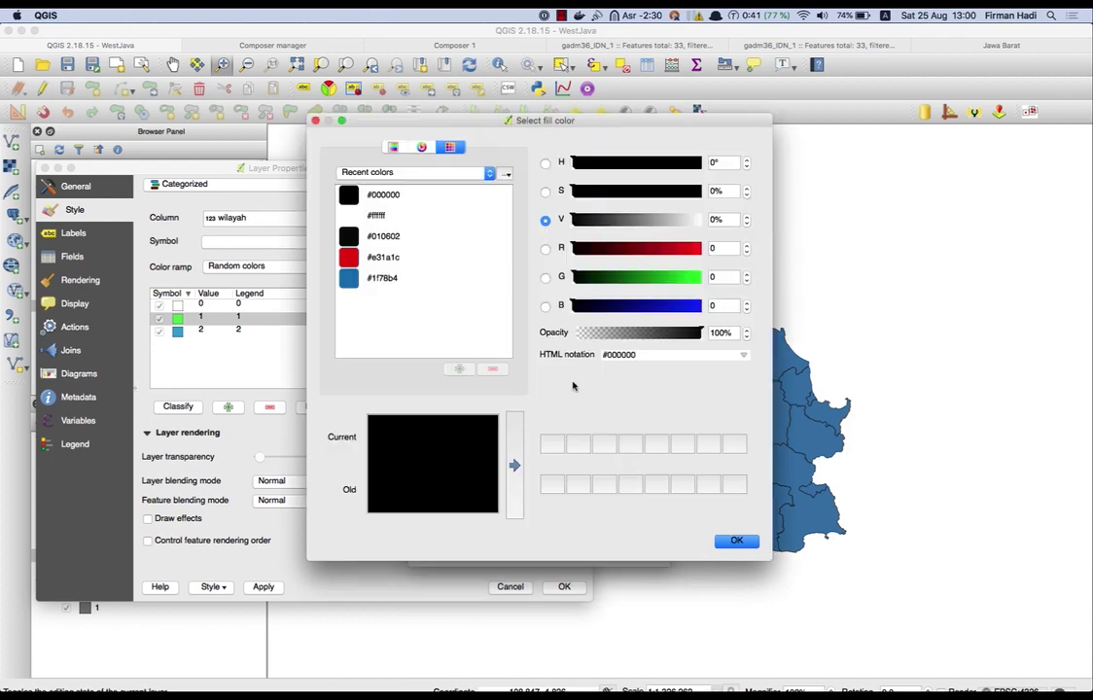
{"action": "left_click", "coordinate": [713, 333]}
{"action": "type", "text": "0"}
{"action": "key", "text": "Return"}
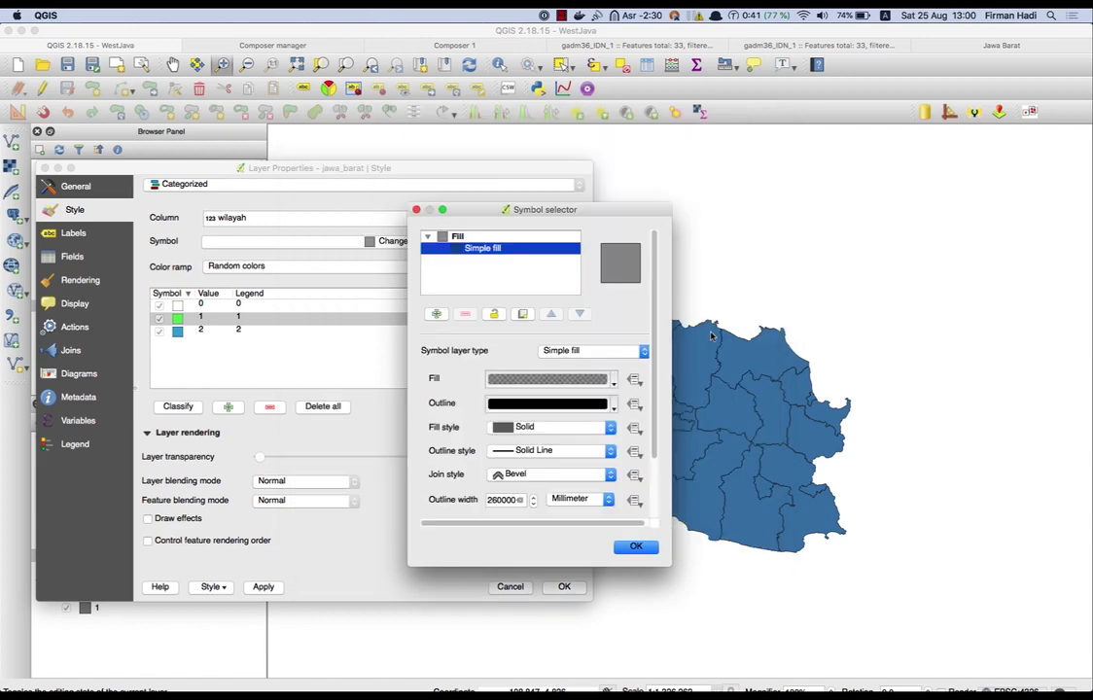
{"action": "left_click", "coordinate": [636, 545]}
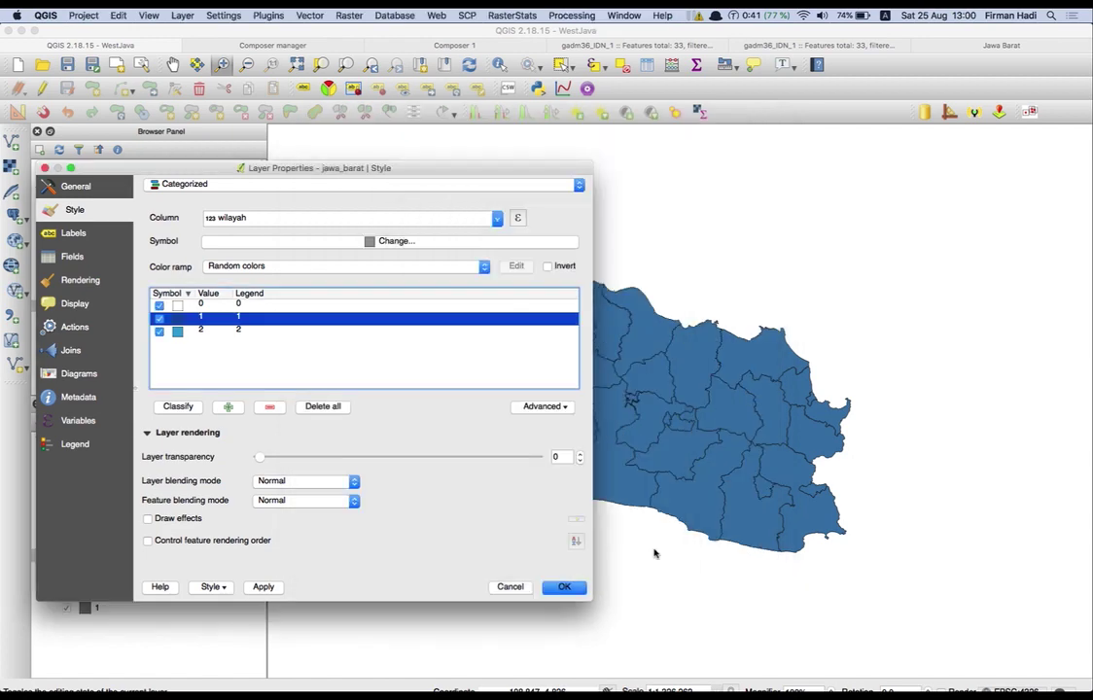
Give the simple fill of wilayah category 2 a black #000000 fill at 20% opacity and apply the jawa_barat style
{"action": "left_click", "coordinate": [200, 331]}
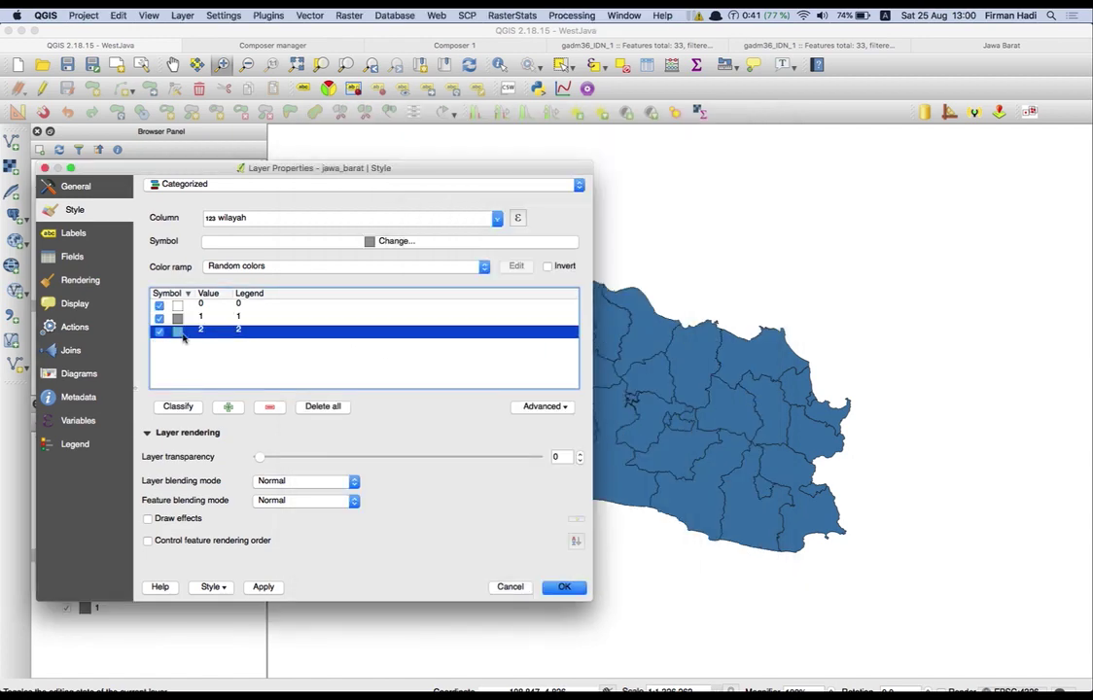
{"action": "double_click", "coordinate": [180, 332]}
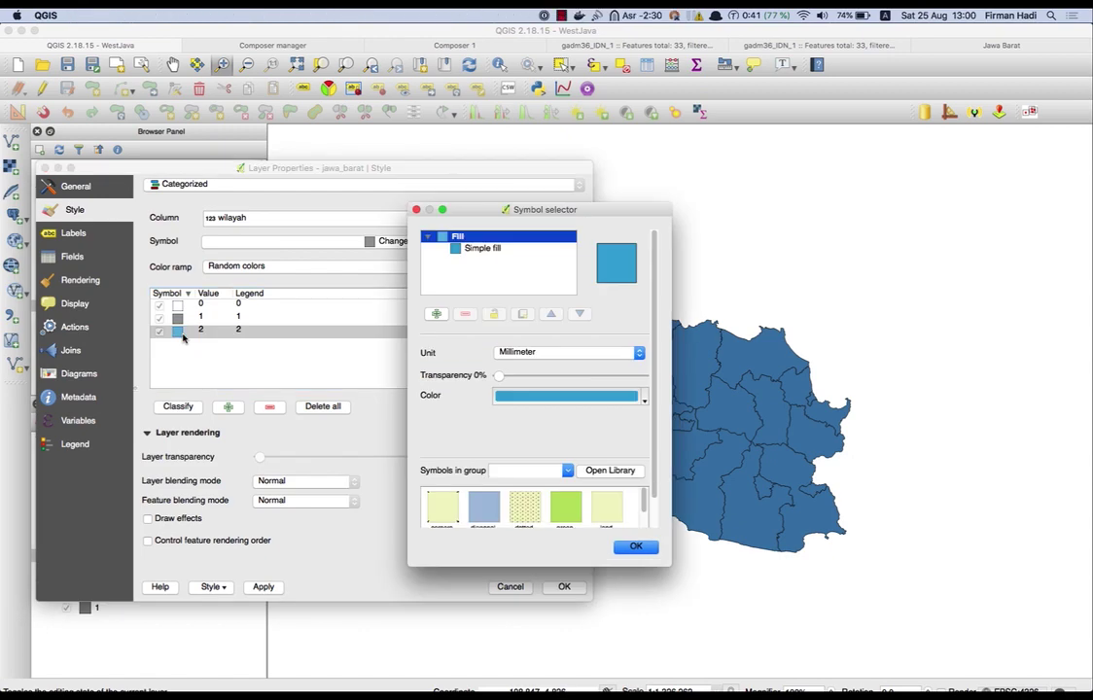
{"action": "left_click", "coordinate": [496, 249]}
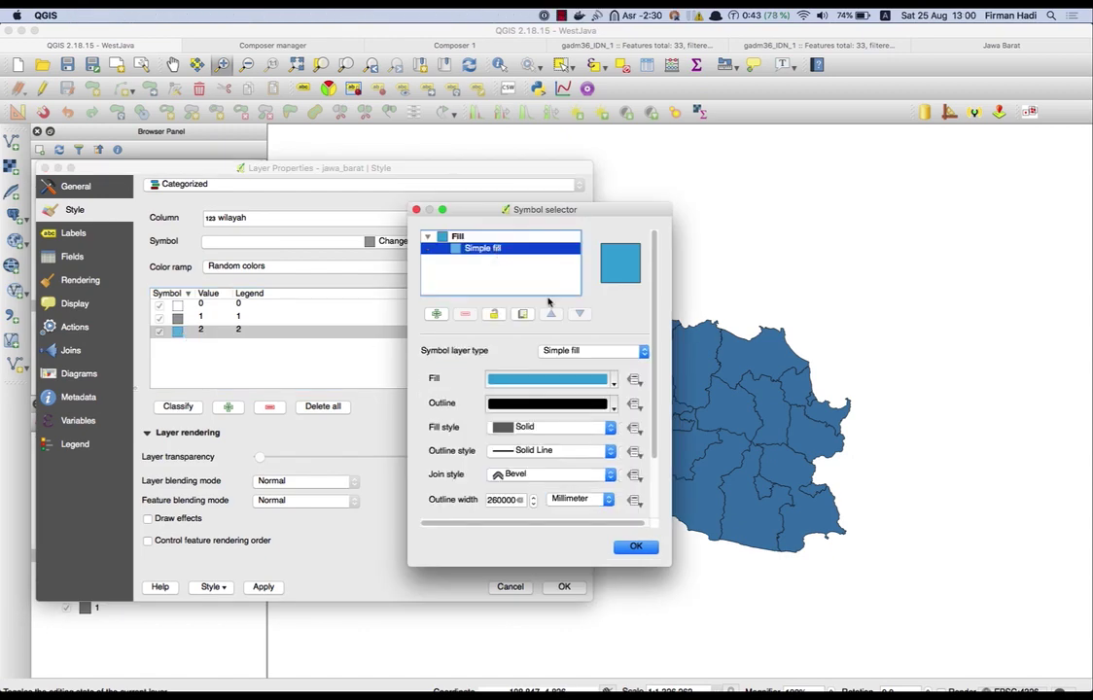
{"action": "left_click", "coordinate": [592, 381]}
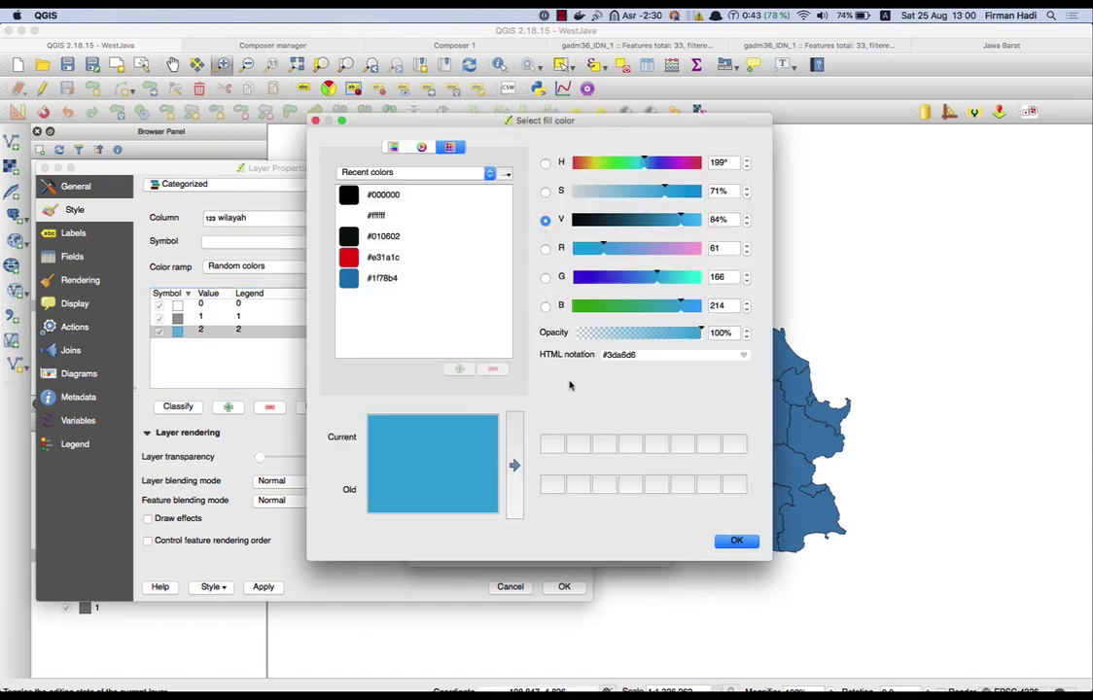
{"action": "left_click", "coordinate": [383, 198]}
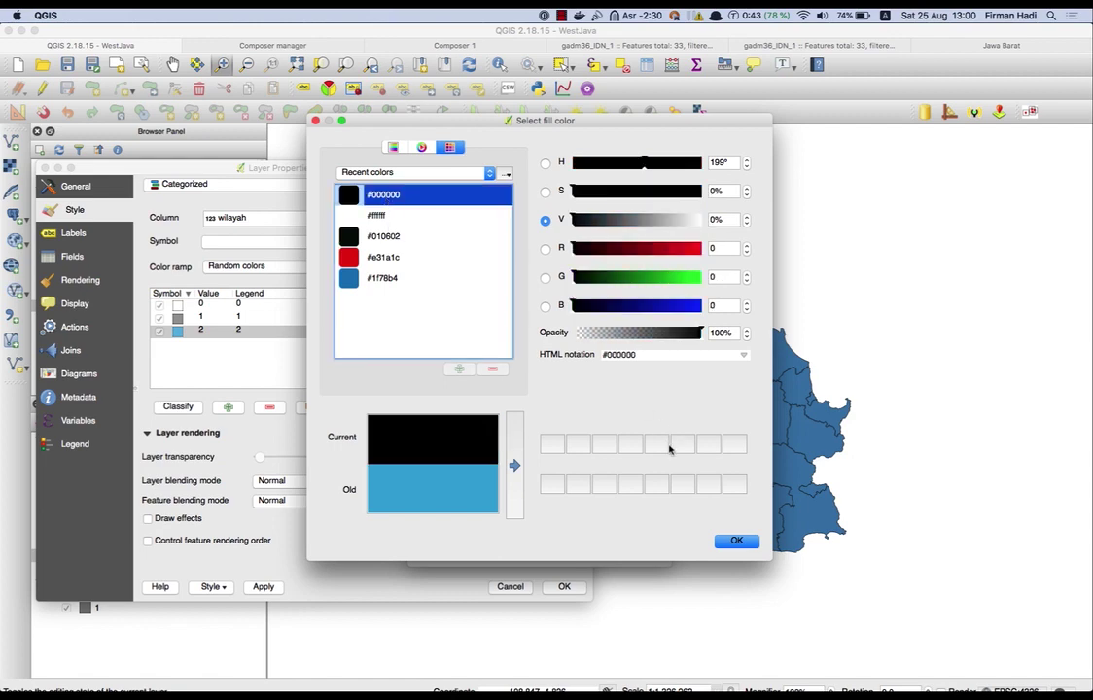
{"action": "left_click", "coordinate": [715, 333]}
{"action": "type", "text": "0"}
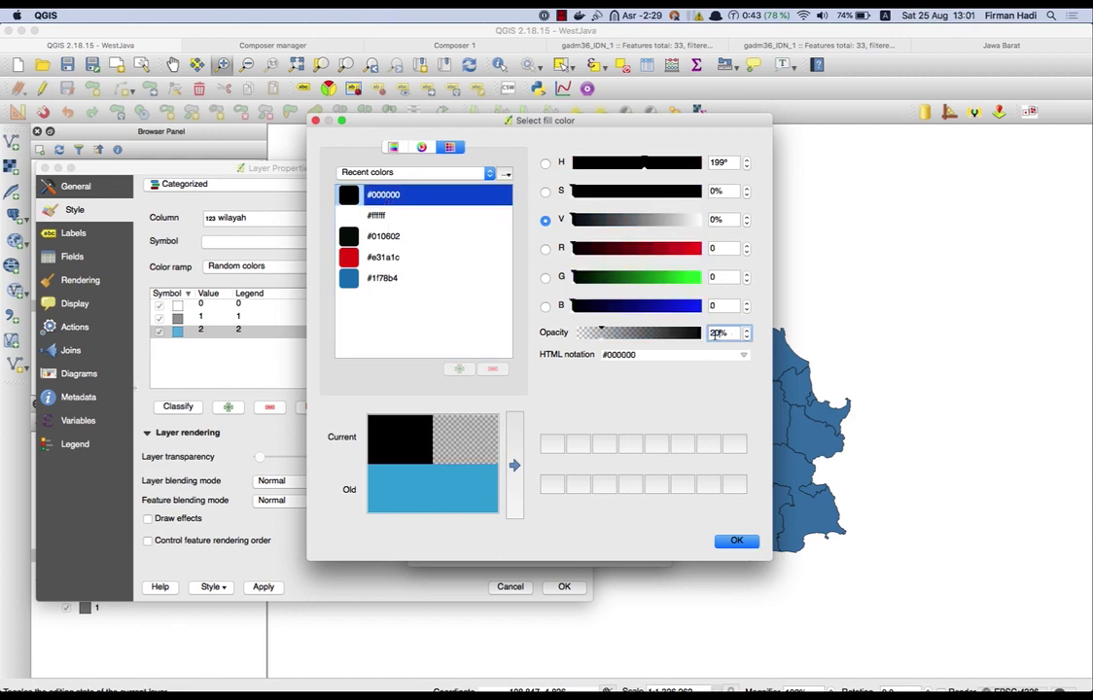
{"action": "key", "text": "Return"}
{"action": "left_click", "coordinate": [637, 547]}
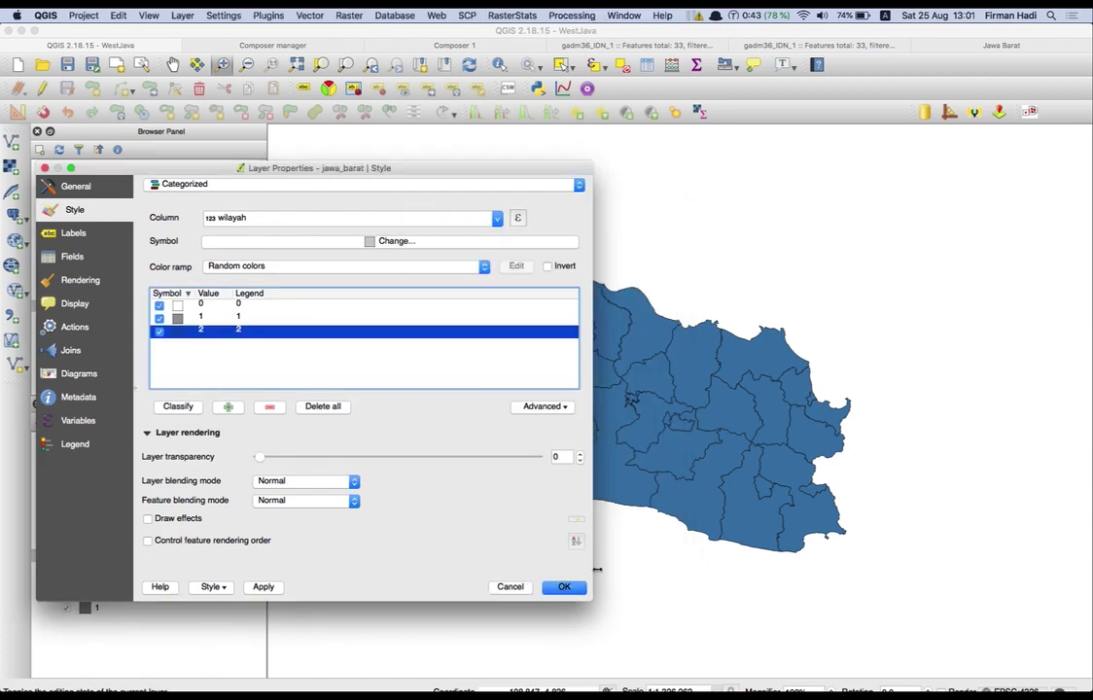
{"action": "left_click", "coordinate": [564, 587]}
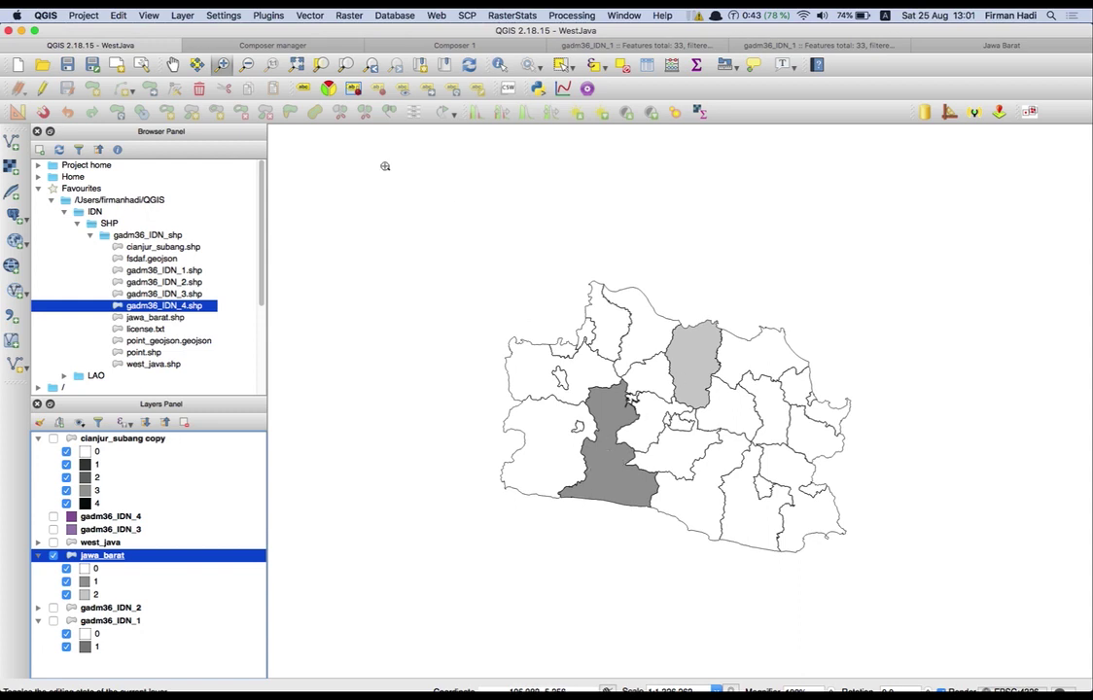
Fit Jawa Barat in the project canvas, then add a map beneath the Indonesia overview in the Jawa Barat layout using the canvas extent
{"action": "left_click", "coordinate": [224, 64]}
{"action": "left_click_drag", "start_coordinate": [473, 256], "coordinate": [897, 589]}
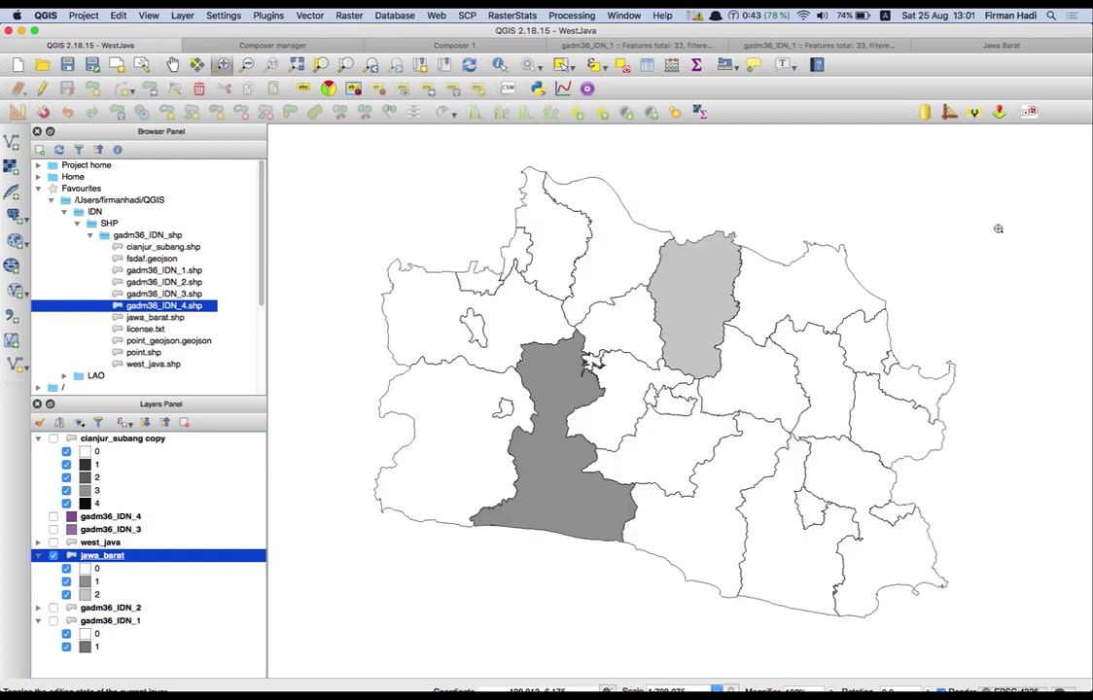
{"action": "left_click", "coordinate": [1002, 46]}
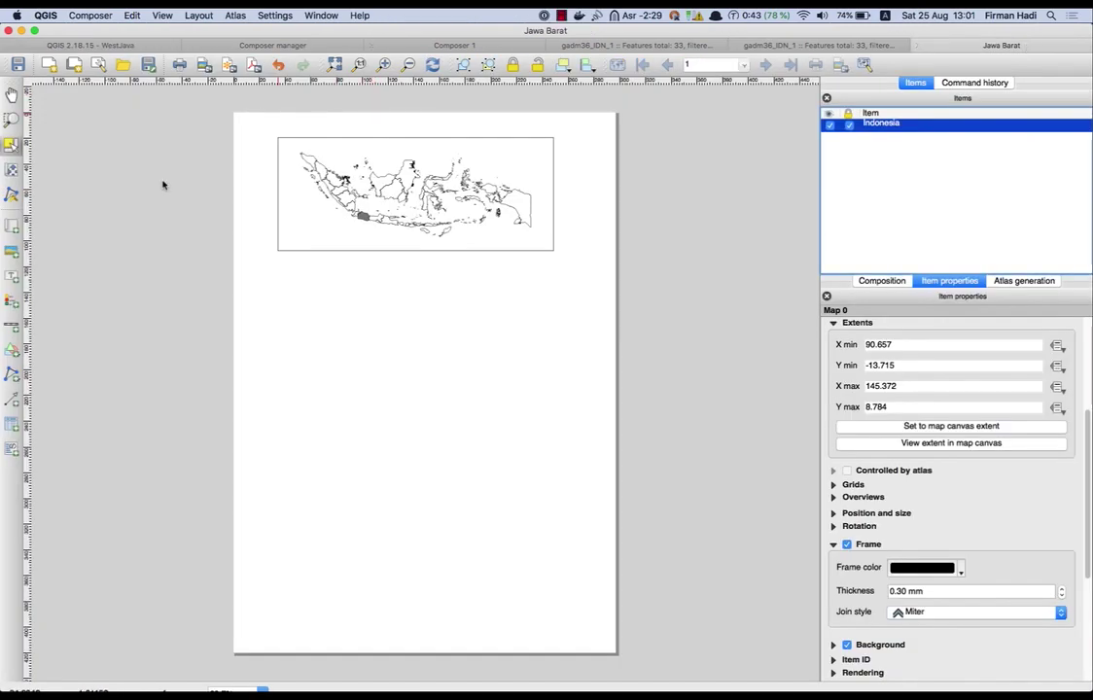
{"action": "left_click", "coordinate": [11, 225]}
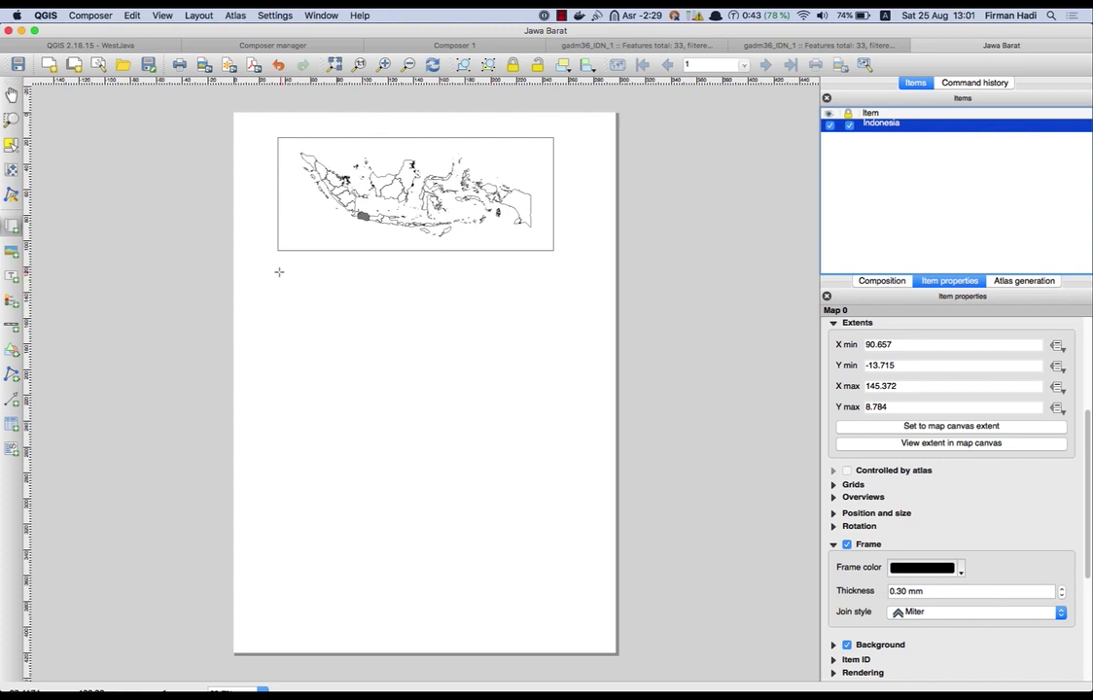
{"action": "left_click_drag", "start_coordinate": [279, 272], "coordinate": [556, 395]}
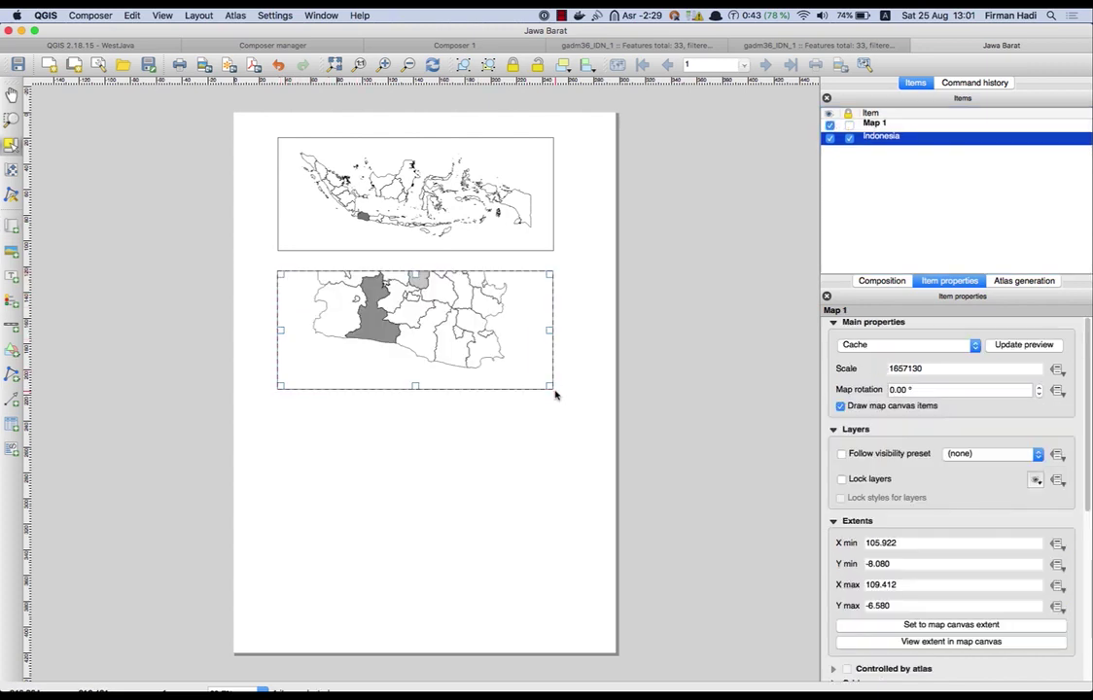
{"action": "left_click", "coordinate": [961, 627]}
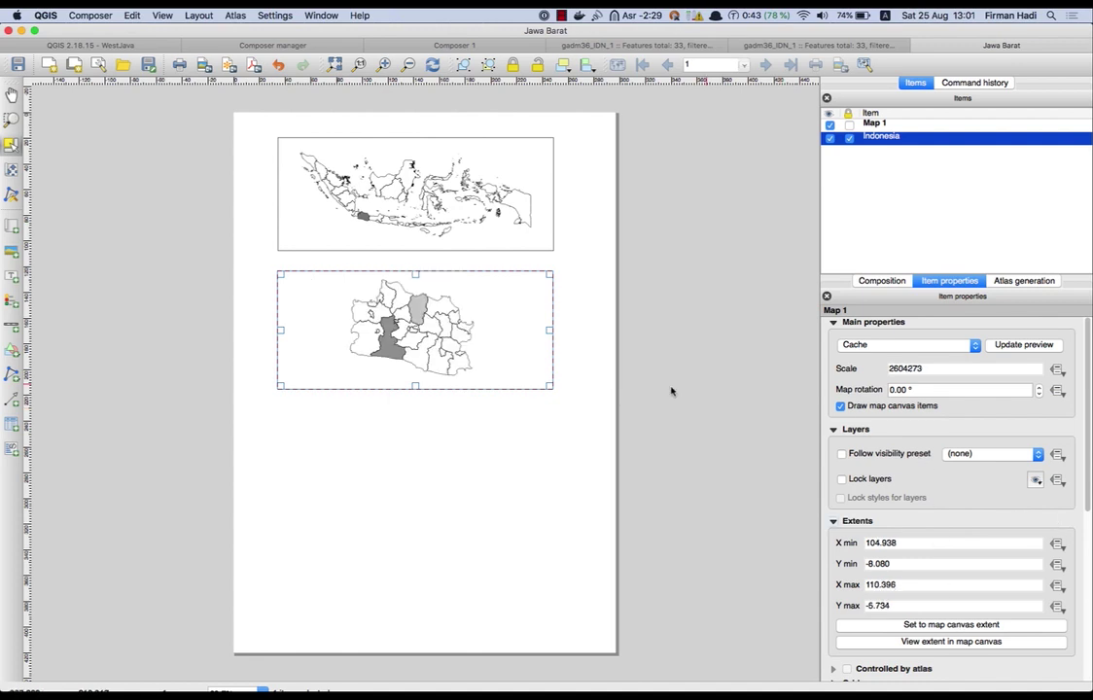
Try scales of 250000, 2500000 and 2000000 on the new Jawa Barat map
{"action": "double_click", "coordinate": [914, 368]}
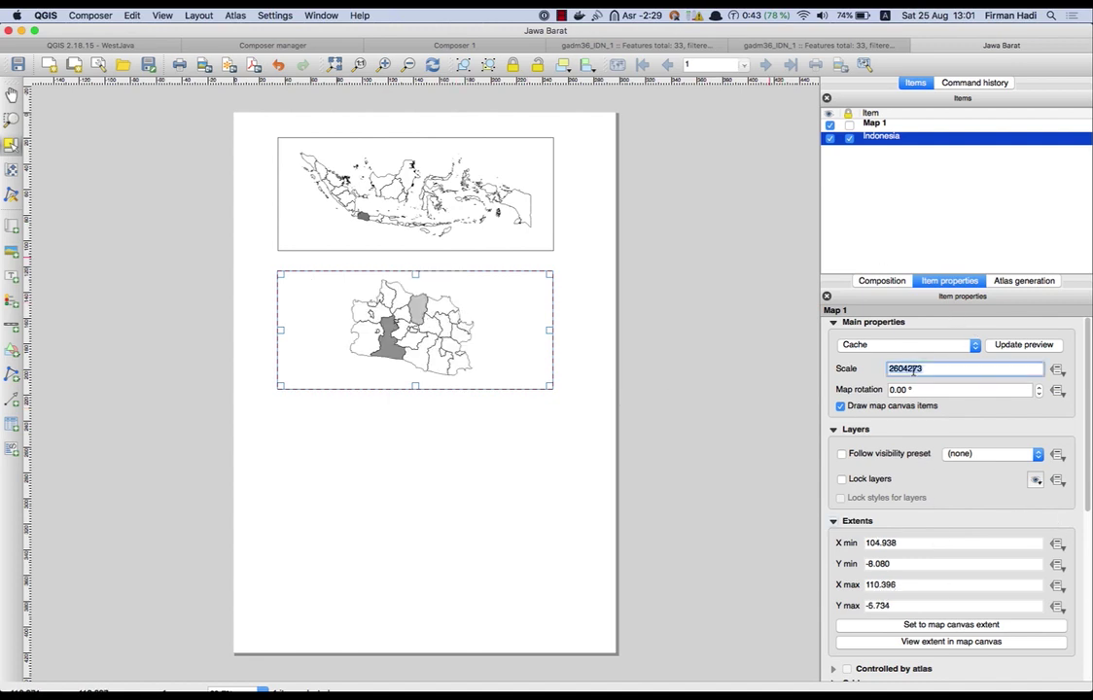
{"action": "type", "text": "250"}
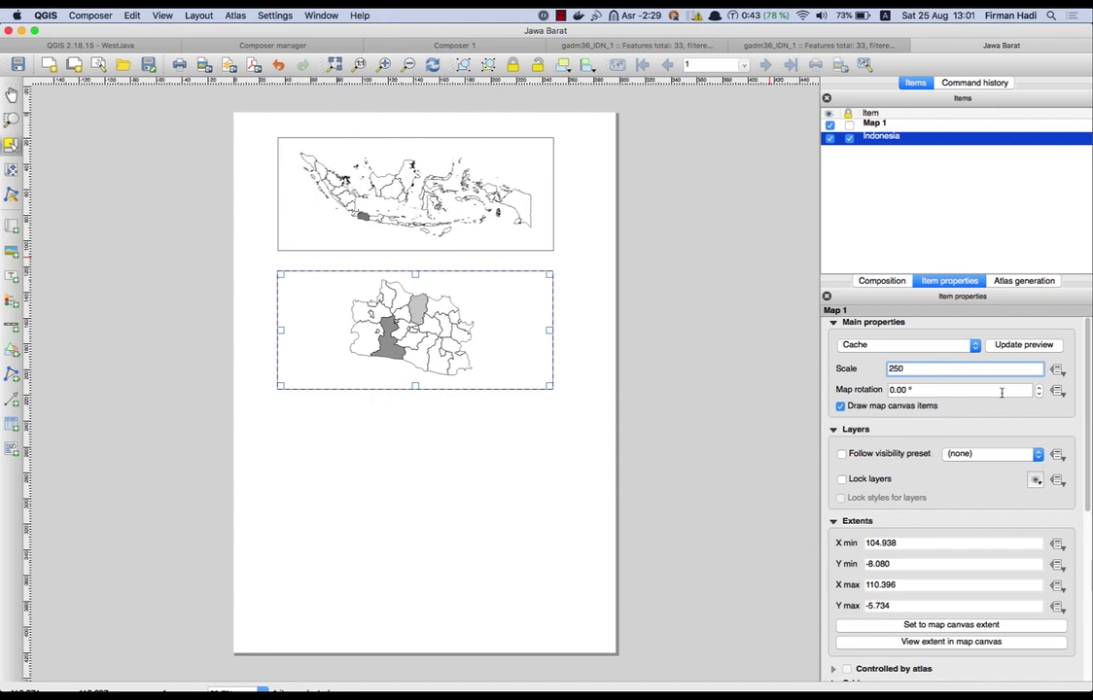
{"action": "type", "text": "000"}
{"action": "key", "text": "Return"}
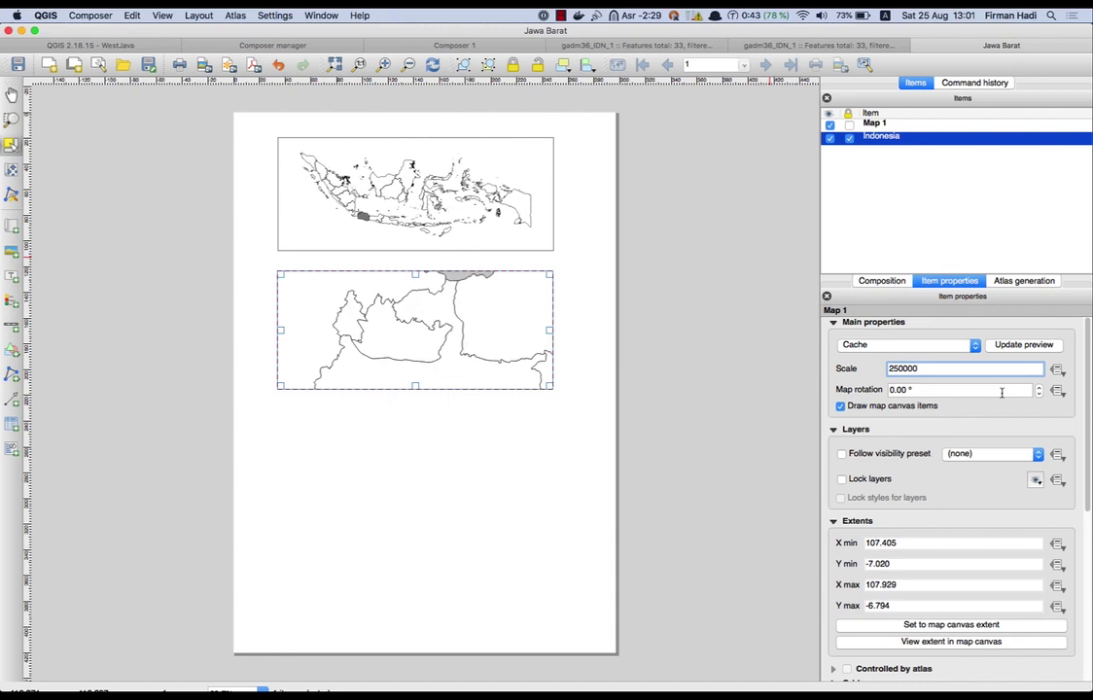
{"action": "type", "text": "0"}
{"action": "key", "text": "Return"}
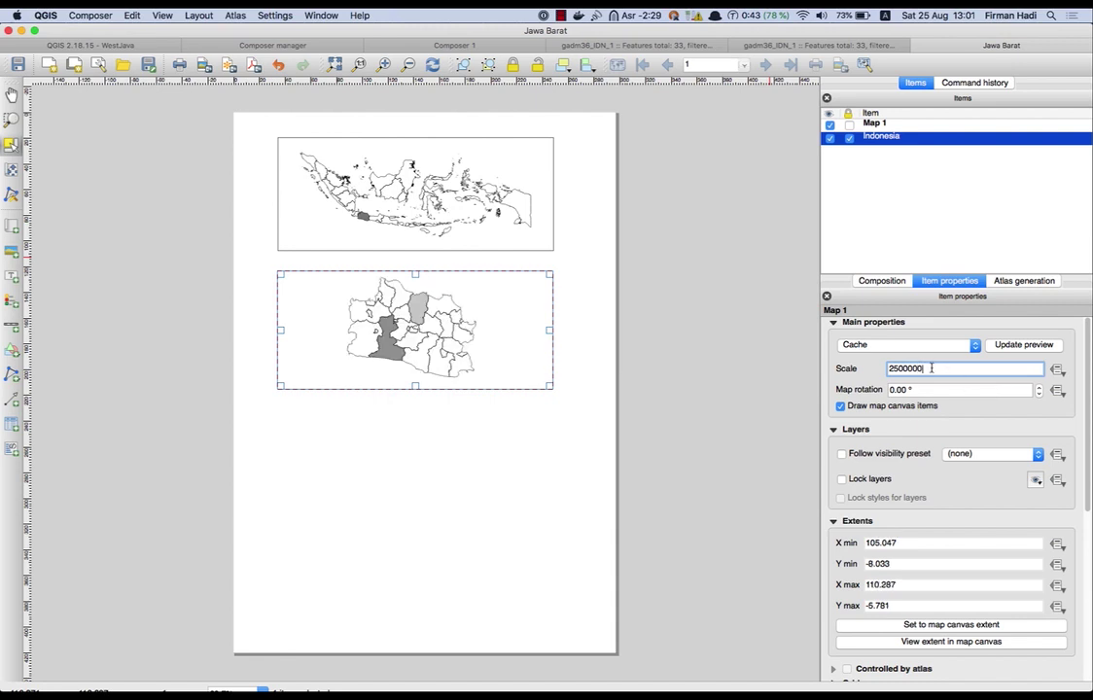
{"action": "double_click", "coordinate": [930, 369]}
{"action": "type", "text": "2000000"}
{"action": "key", "text": "Return"}
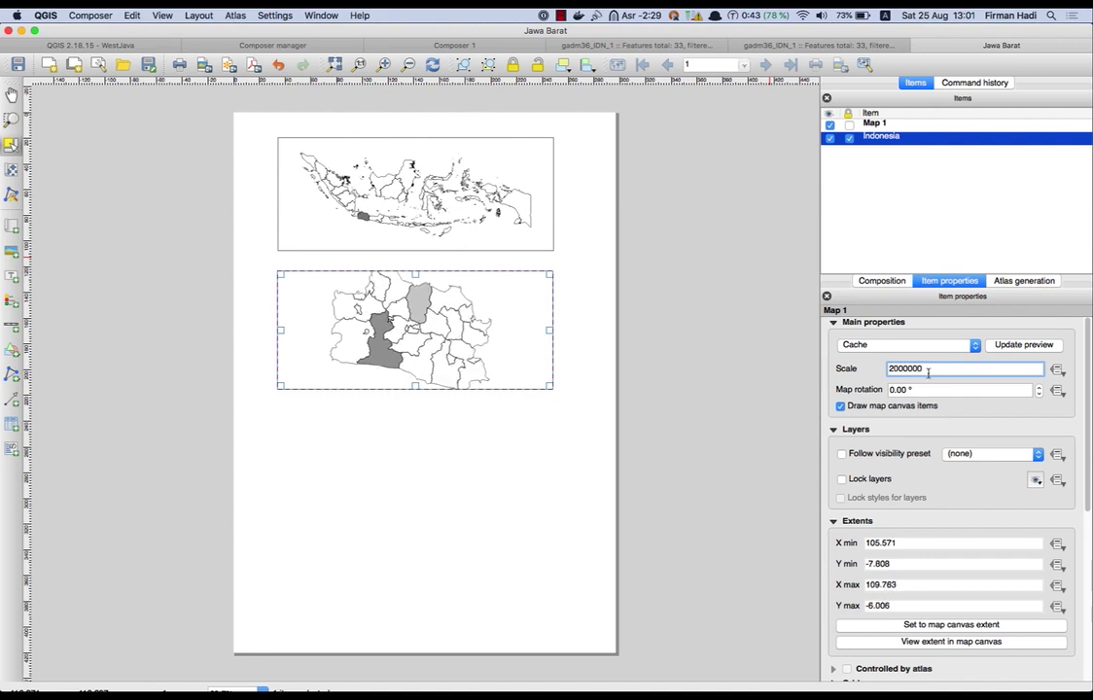
Set the scale of the new map below the Indonesia overview to 2250000
{"action": "key", "text": "Delete"}
{"action": "key", "text": "Delete"}
{"action": "type", "text": "25"}
{"action": "key", "text": "Return"}
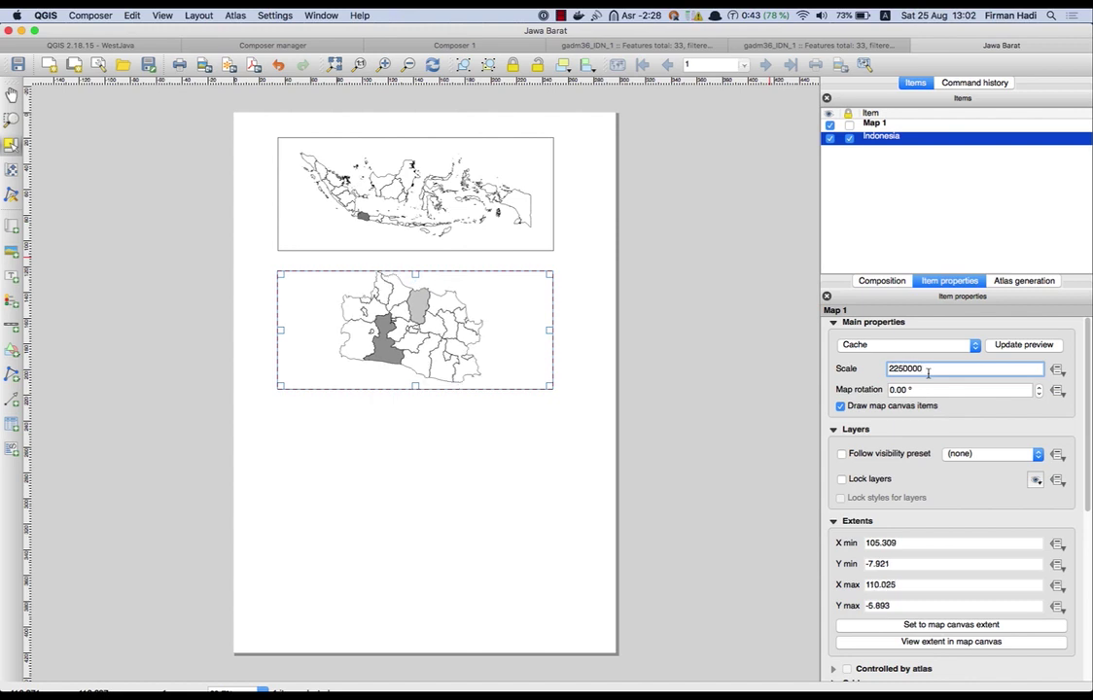
{"action": "left_click", "coordinate": [724, 437]}
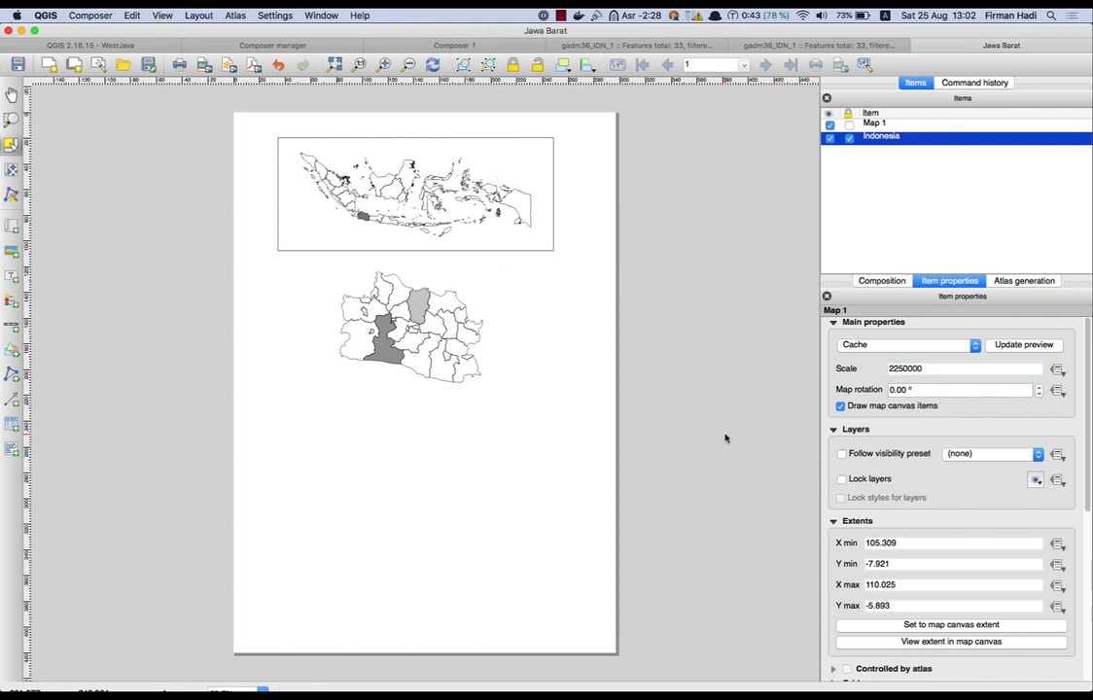
Turn on the frame for the map below the Indonesia overview
{"action": "left_click", "coordinate": [468, 348]}
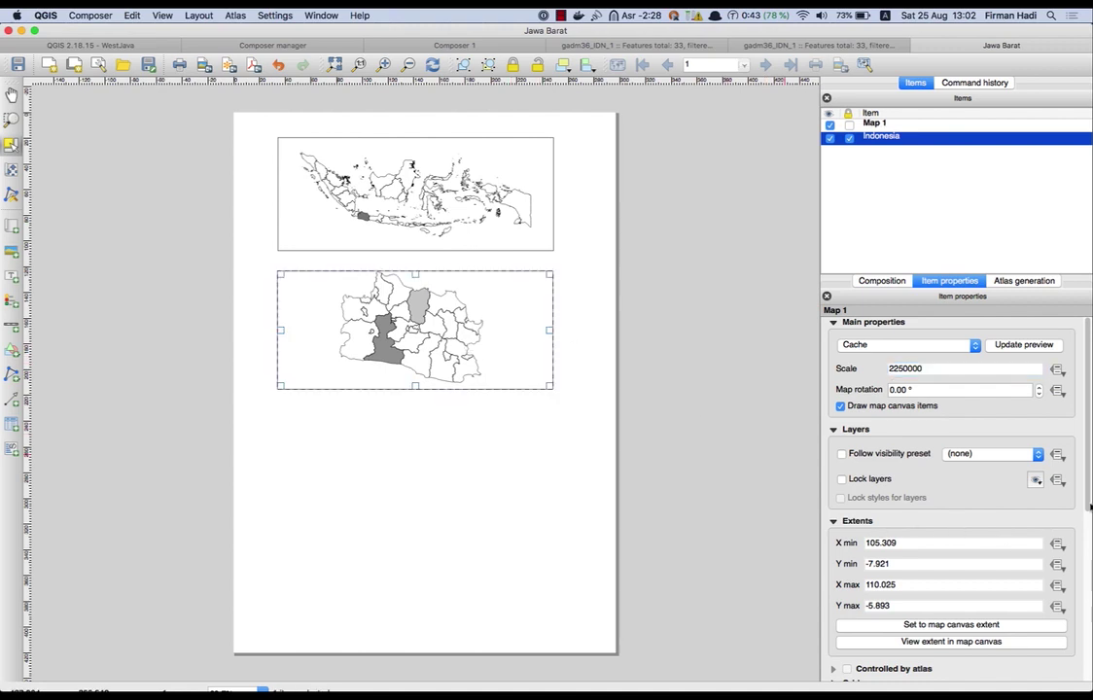
{"action": "scroll", "coordinate": [1089, 500], "scroll_direction": "down", "scroll_amount": 3}
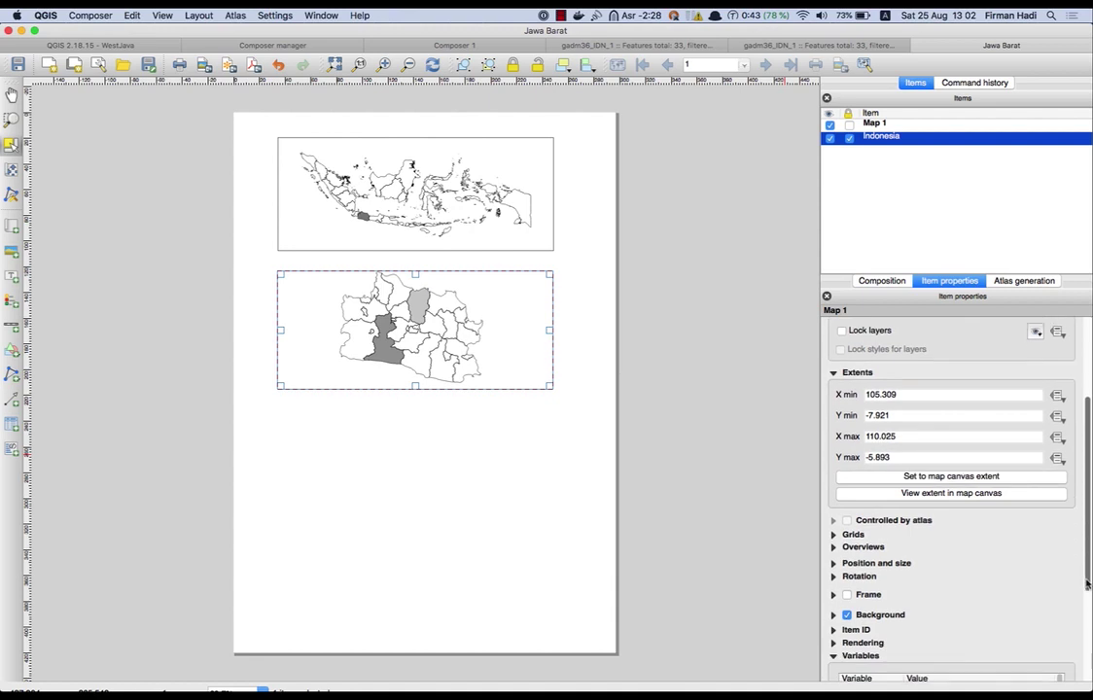
{"action": "left_click", "coordinate": [847, 589]}
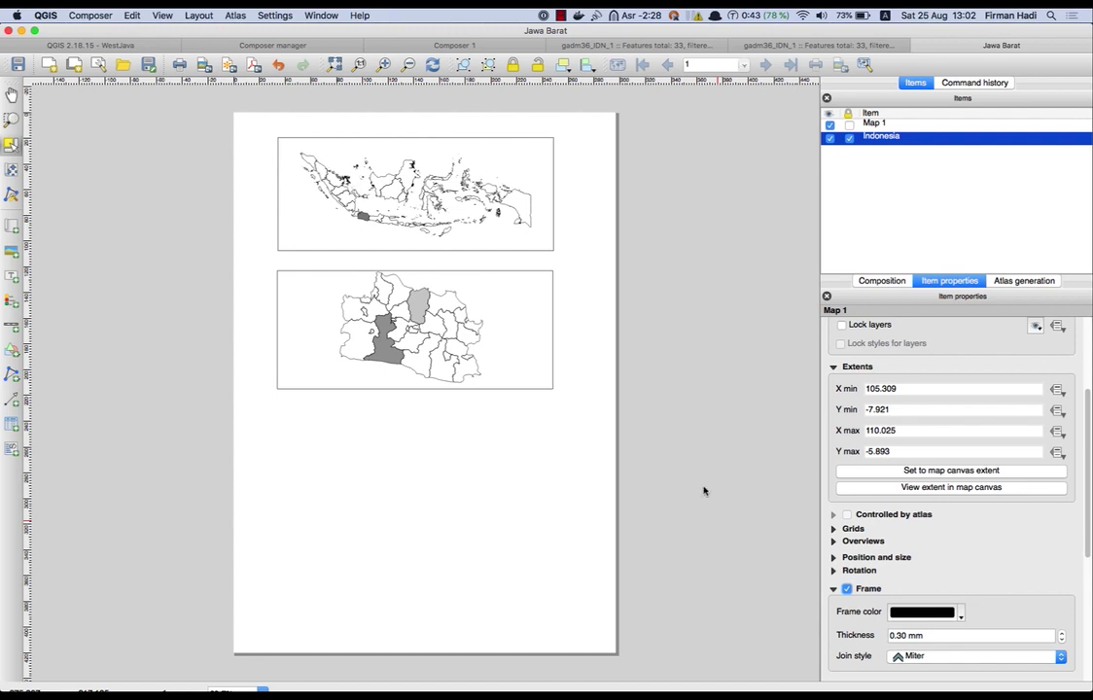
Rename the Map 1 item to Jawa Barat and lock it
{"action": "left_click", "coordinate": [420, 292]}
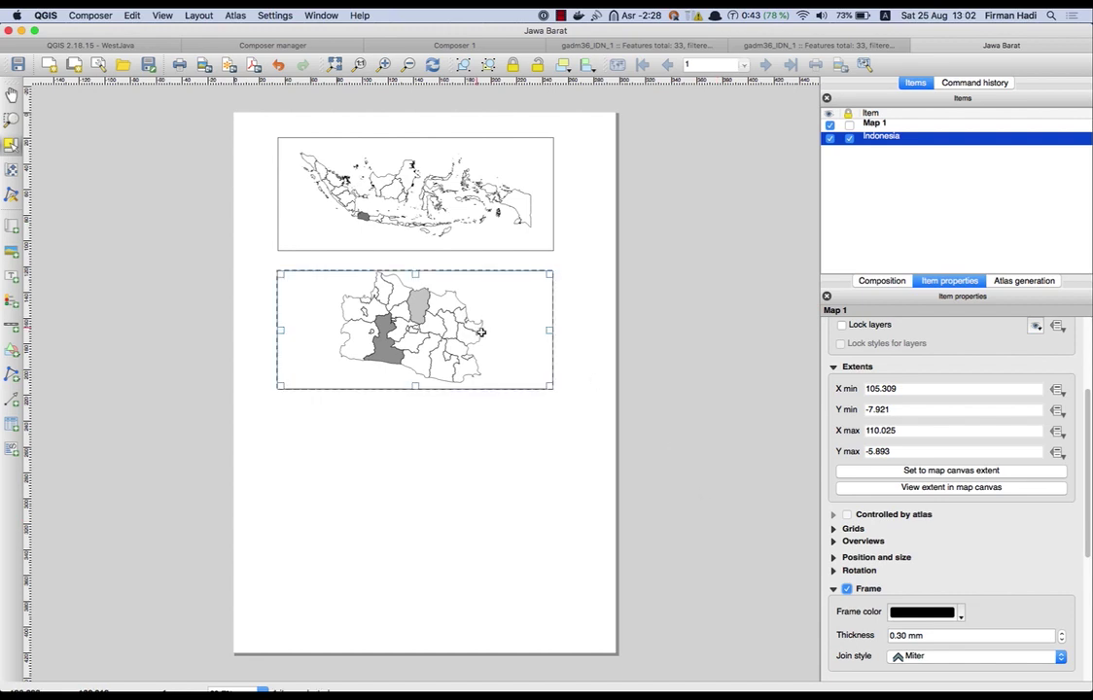
{"action": "double_click", "coordinate": [881, 123]}
{"action": "type", "text": "Jawa"}
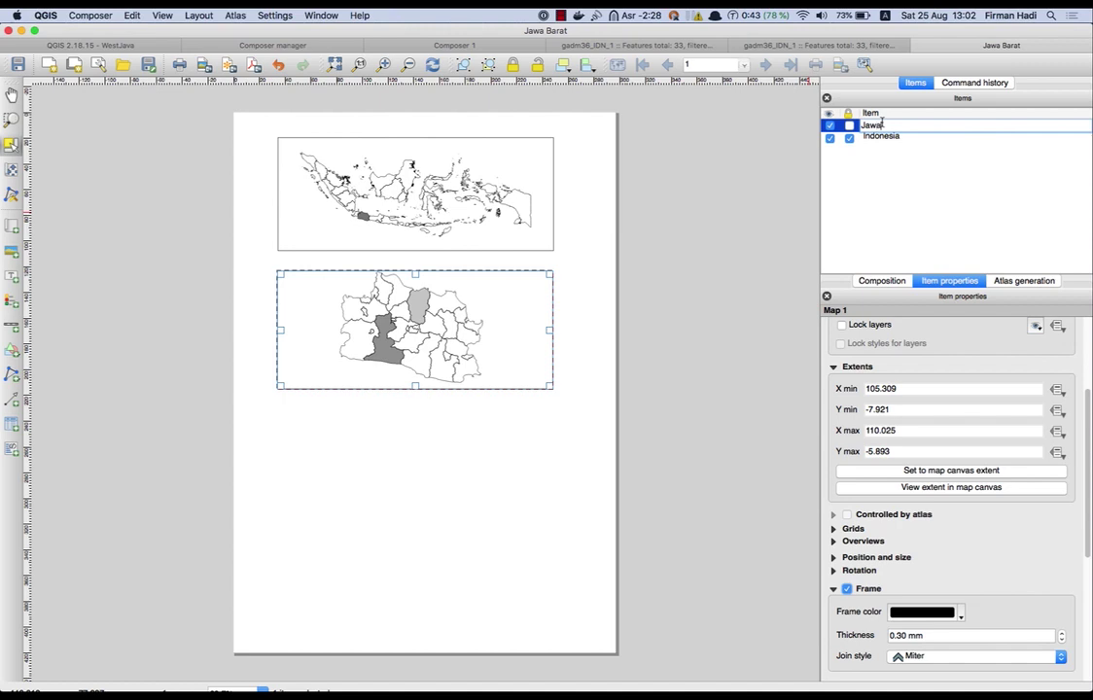
{"action": "type", "text": " barat"}
{"action": "key", "text": "Return"}
{"action": "left_click", "coordinate": [695, 363]}
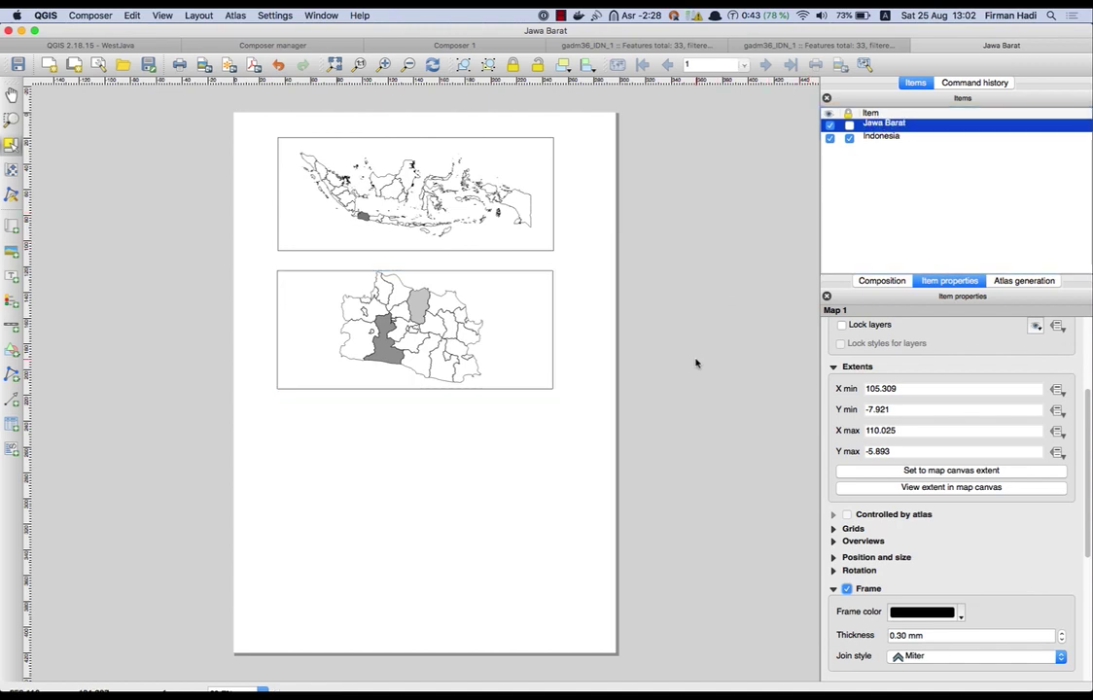
{"action": "left_click", "coordinate": [849, 125]}
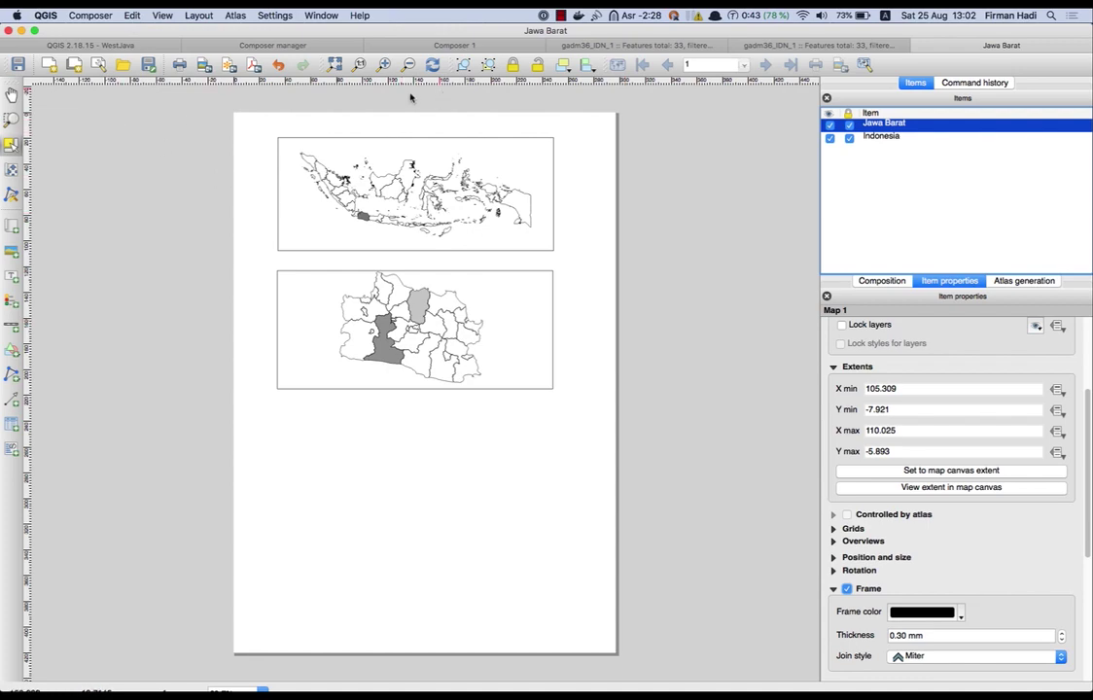
Return to the WestJava project and briefly display the gadm36_IDN_3 layer to examine its boundaries
{"action": "left_click", "coordinate": [118, 45]}
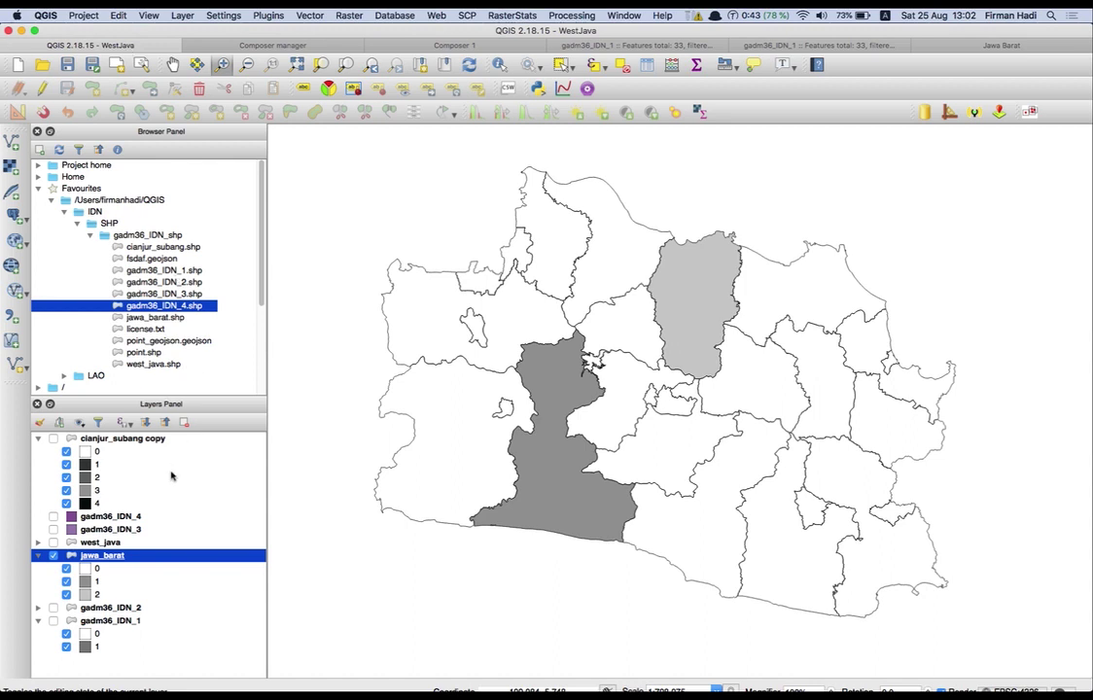
{"action": "left_click", "coordinate": [130, 530]}
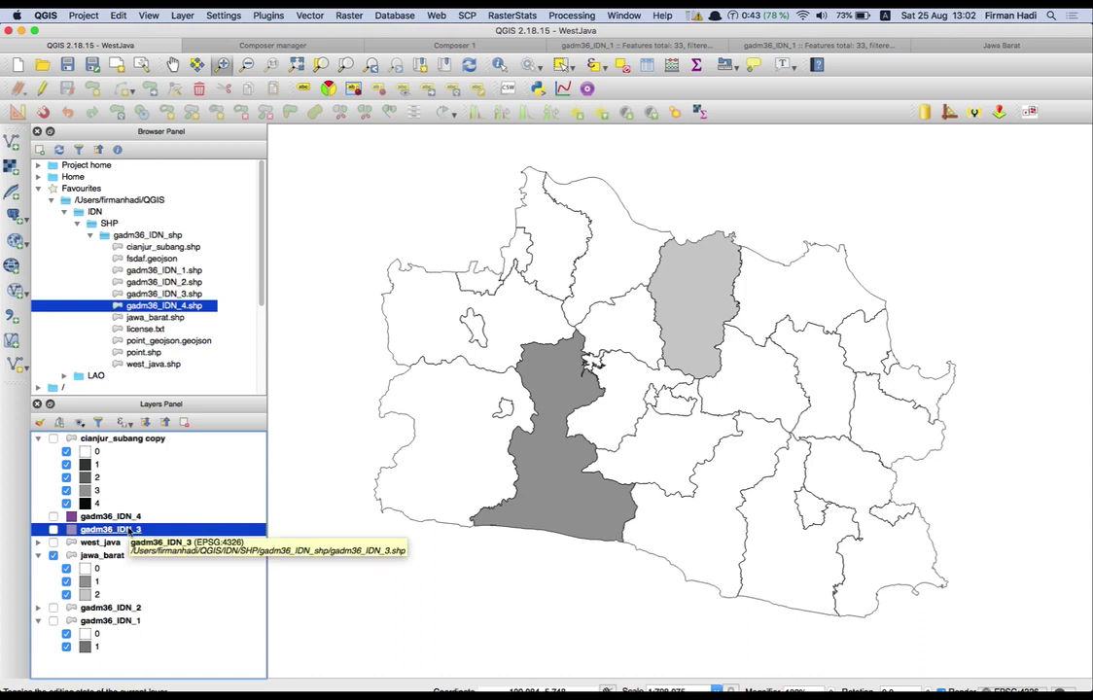
{"action": "left_click", "coordinate": [53, 530]}
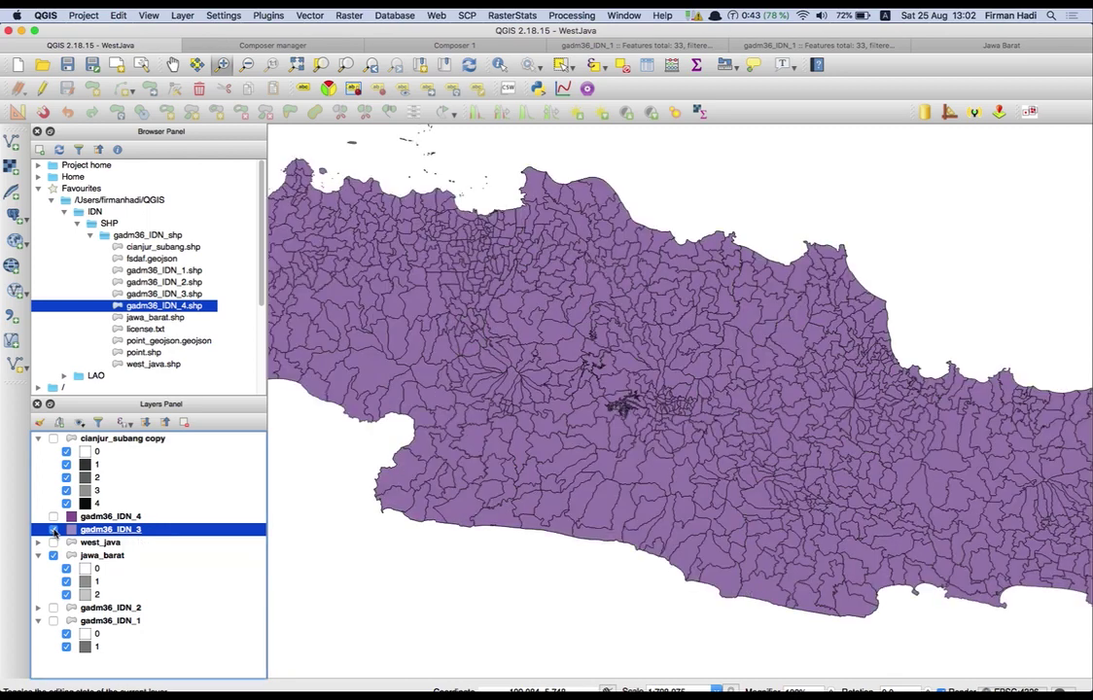
{"action": "left_click", "coordinate": [53, 530]}
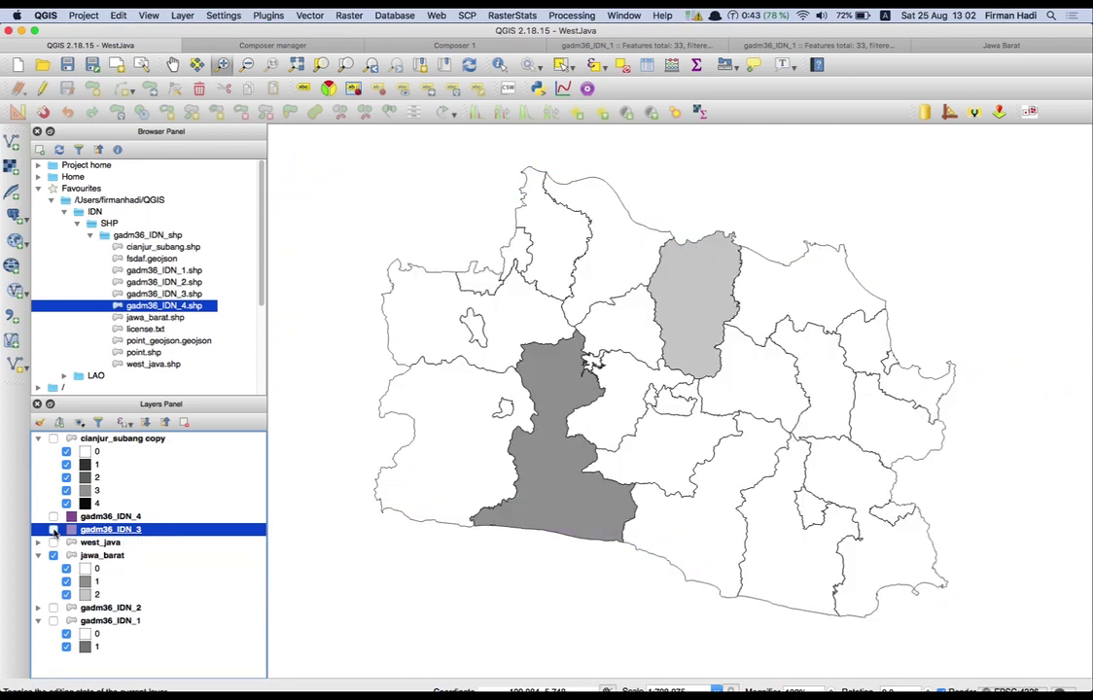
Show the cianjur_subang copy layer, hide jawa_barat, and fit the Cianjur and Subang regencies in the map canvas
{"action": "left_click", "coordinate": [117, 438]}
{"action": "left_click", "coordinate": [54, 439]}
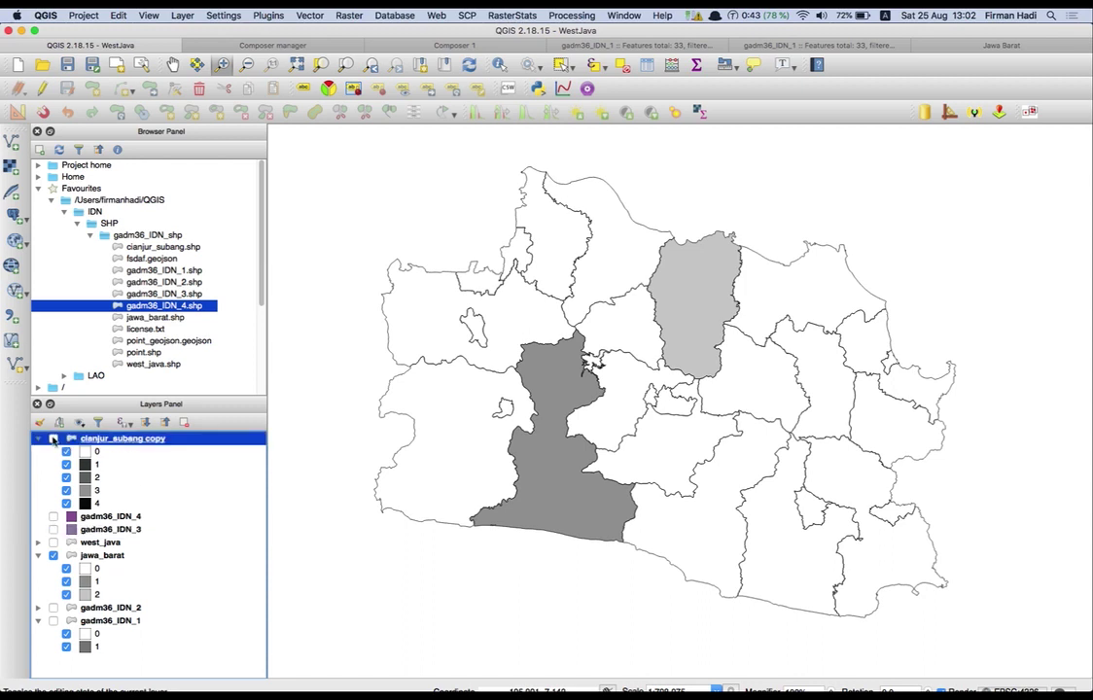
{"action": "left_click", "coordinate": [53, 556]}
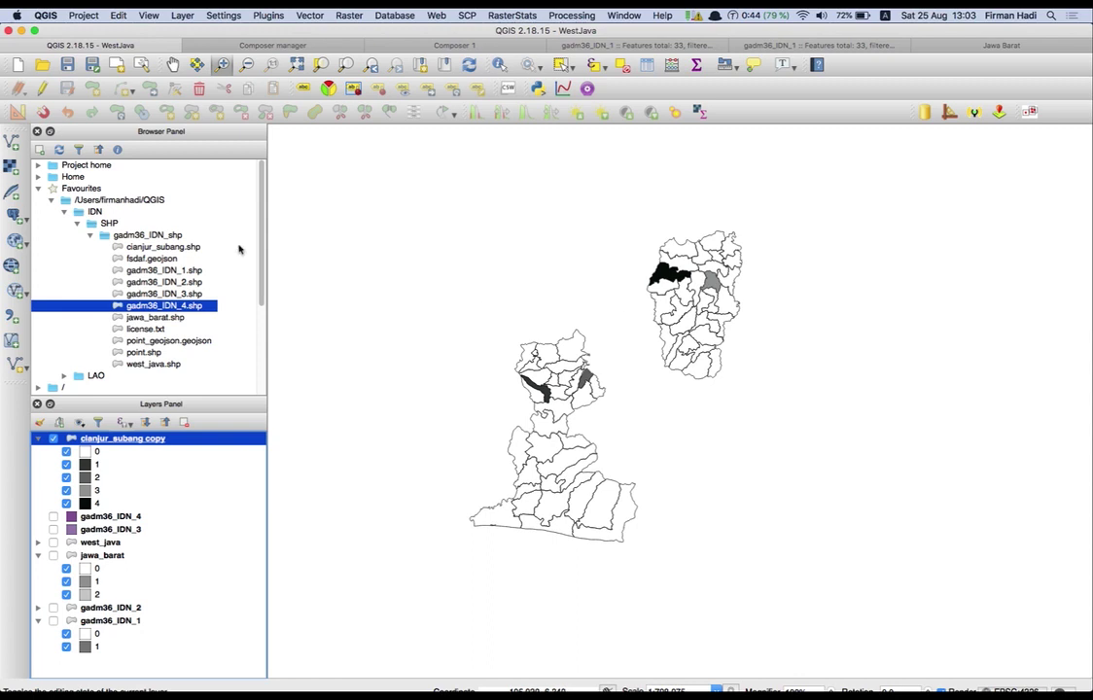
{"action": "left_click", "coordinate": [223, 64]}
{"action": "left_click_drag", "start_coordinate": [429, 199], "coordinate": [799, 552]}
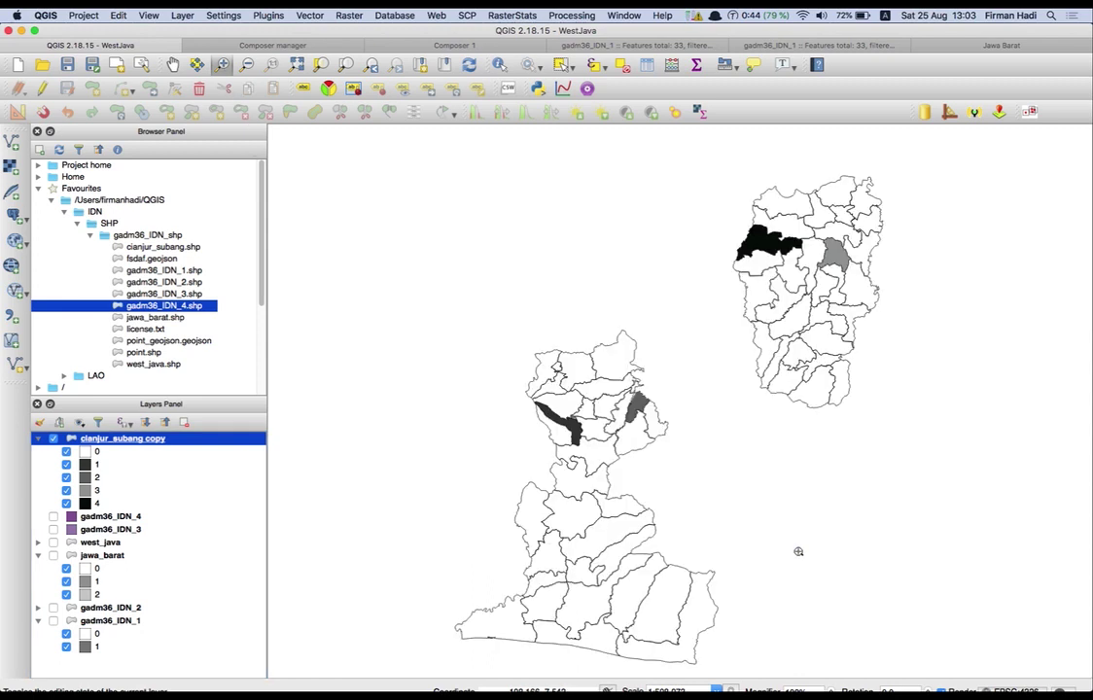
Examine the West Java, Cianjur and Subang maps in the finished Composer 1 layout
{"action": "left_click", "coordinate": [312, 48]}
{"action": "left_click", "coordinate": [456, 47]}
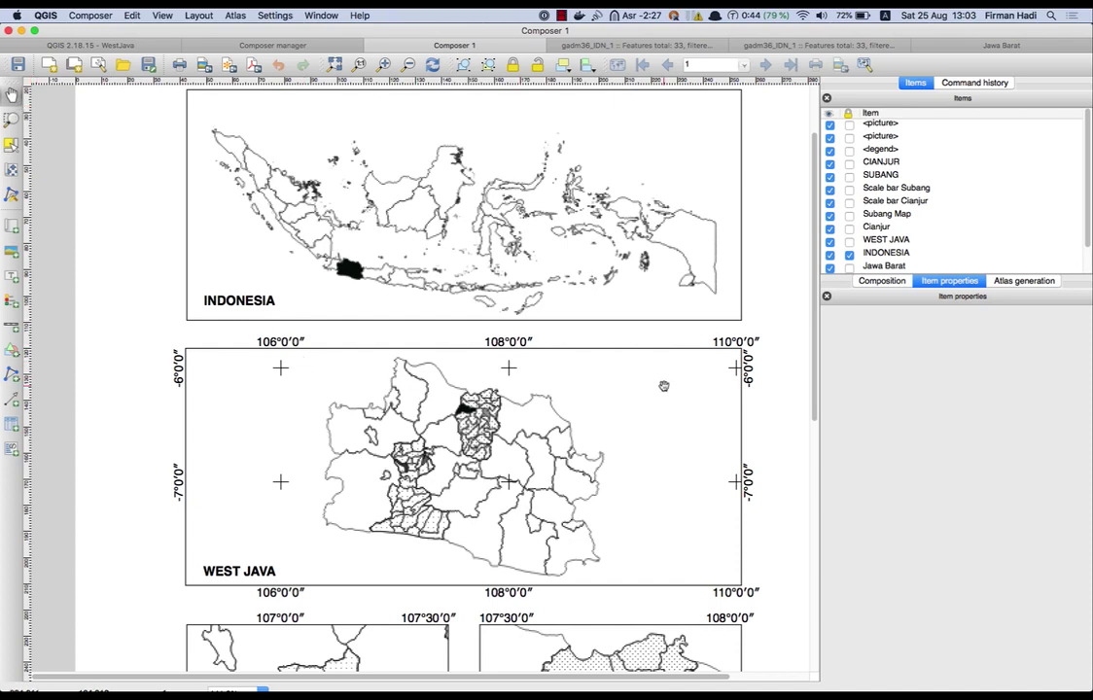
{"action": "left_click_drag", "start_coordinate": [815, 395], "coordinate": [815, 528]}
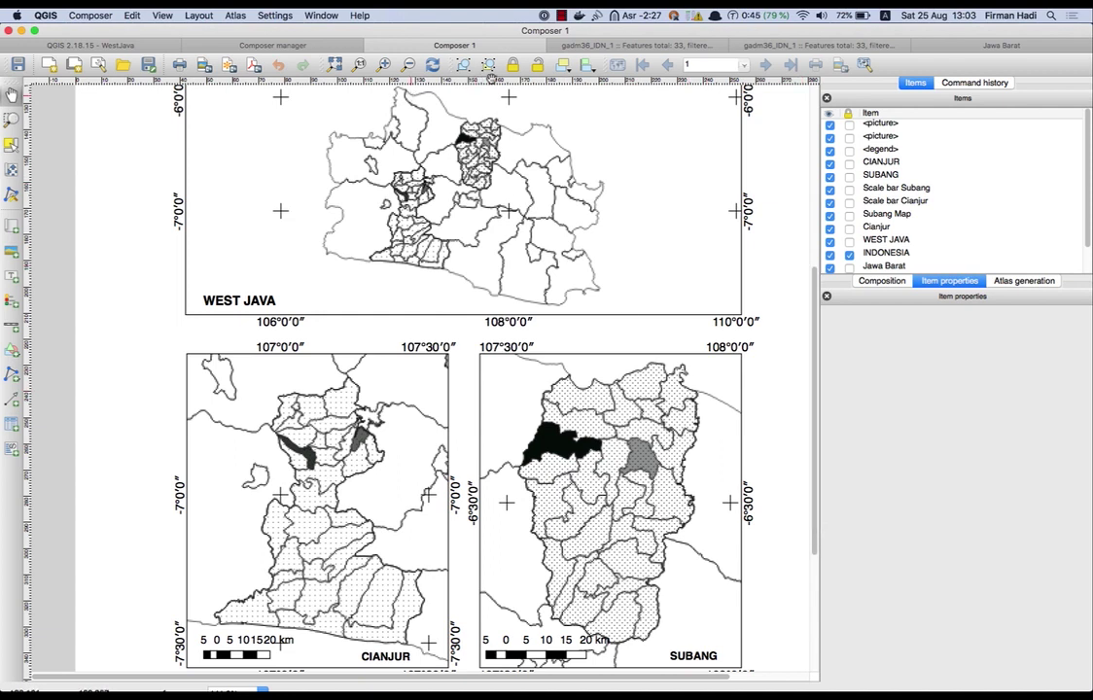
Unlock the Jawa Barat map in its layout, show the jawa_barat layer in the project, and set the map to the canvas extent
{"action": "left_click", "coordinate": [926, 46]}
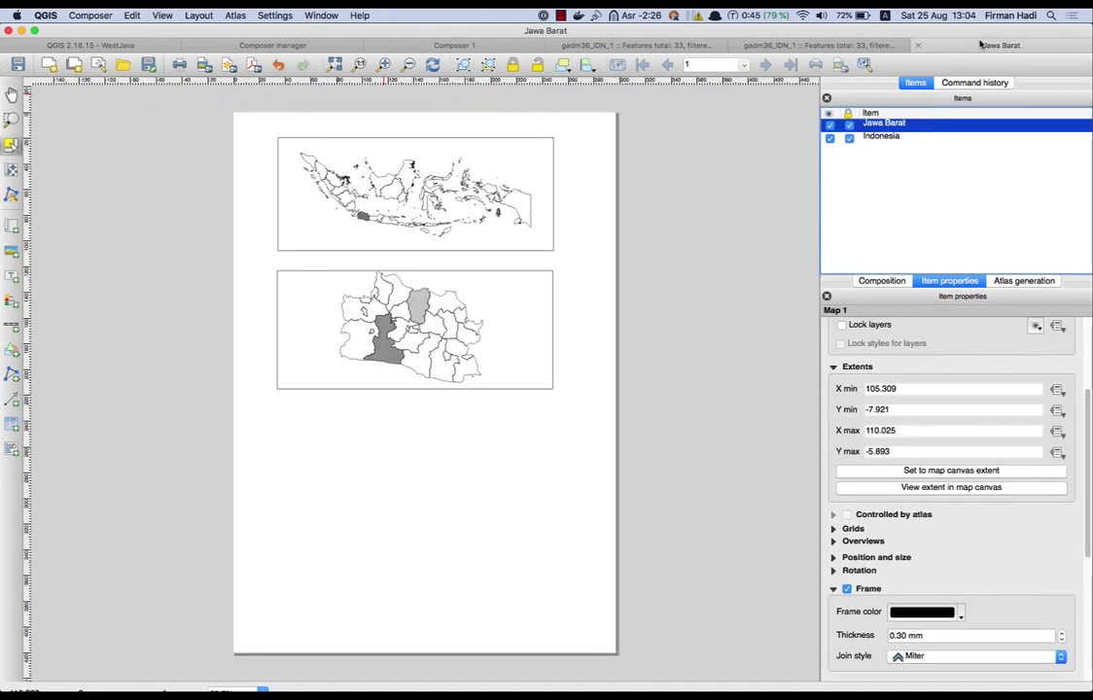
{"action": "left_click", "coordinate": [849, 125]}
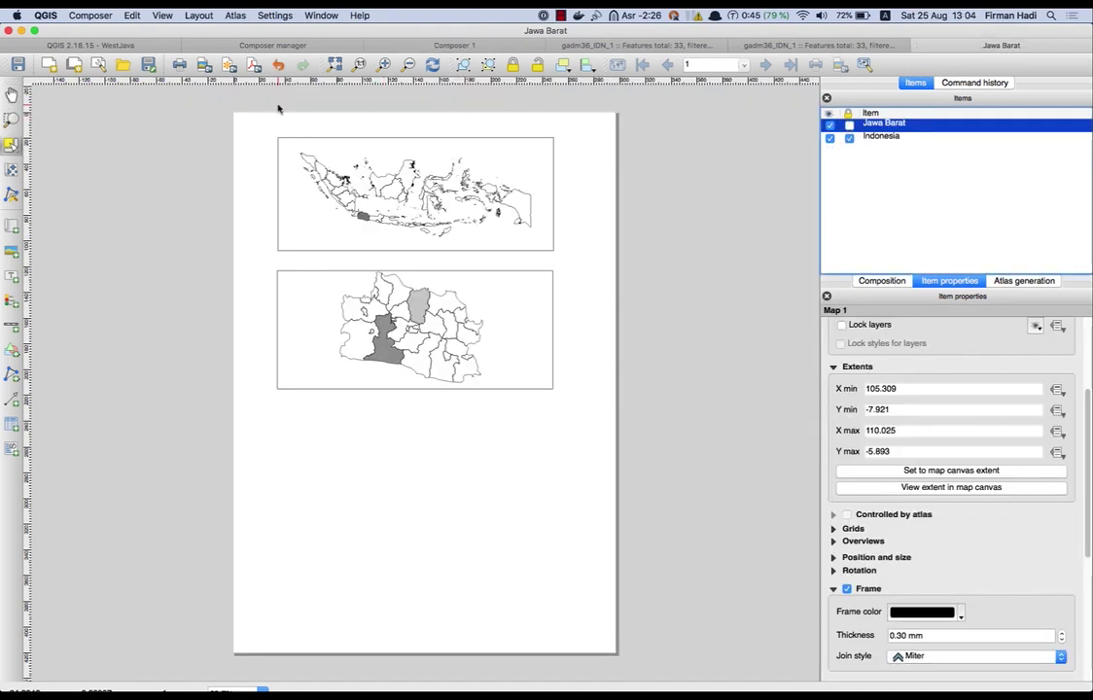
{"action": "left_click", "coordinate": [114, 45]}
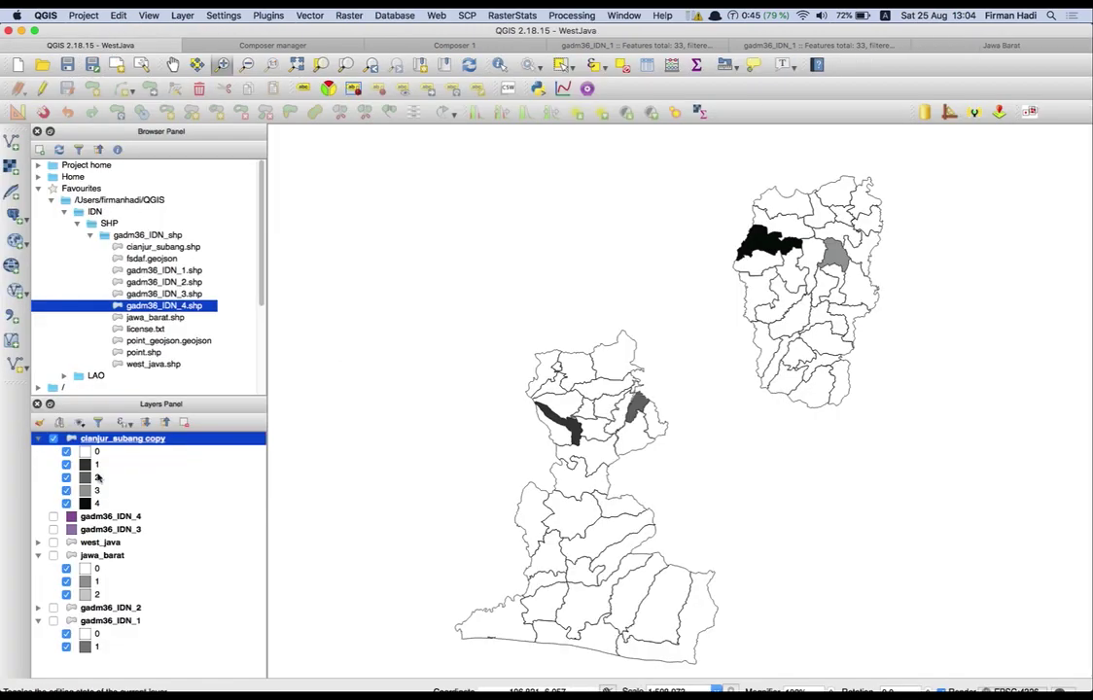
{"action": "left_click", "coordinate": [53, 557]}
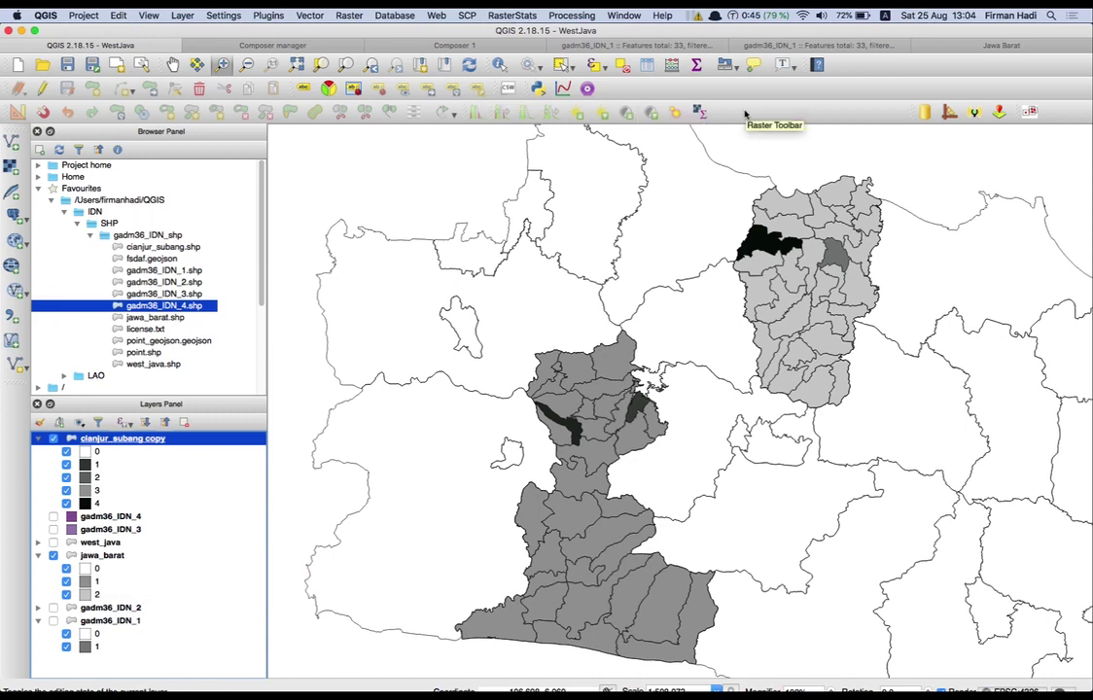
{"action": "left_click", "coordinate": [984, 44]}
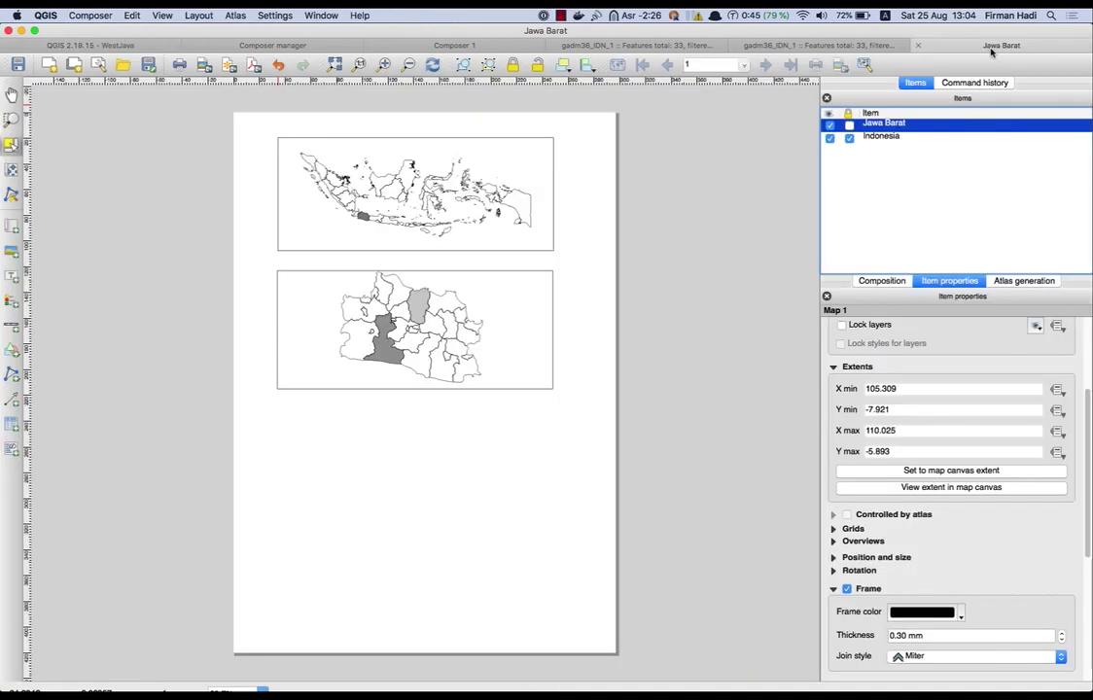
{"action": "left_click", "coordinate": [988, 471]}
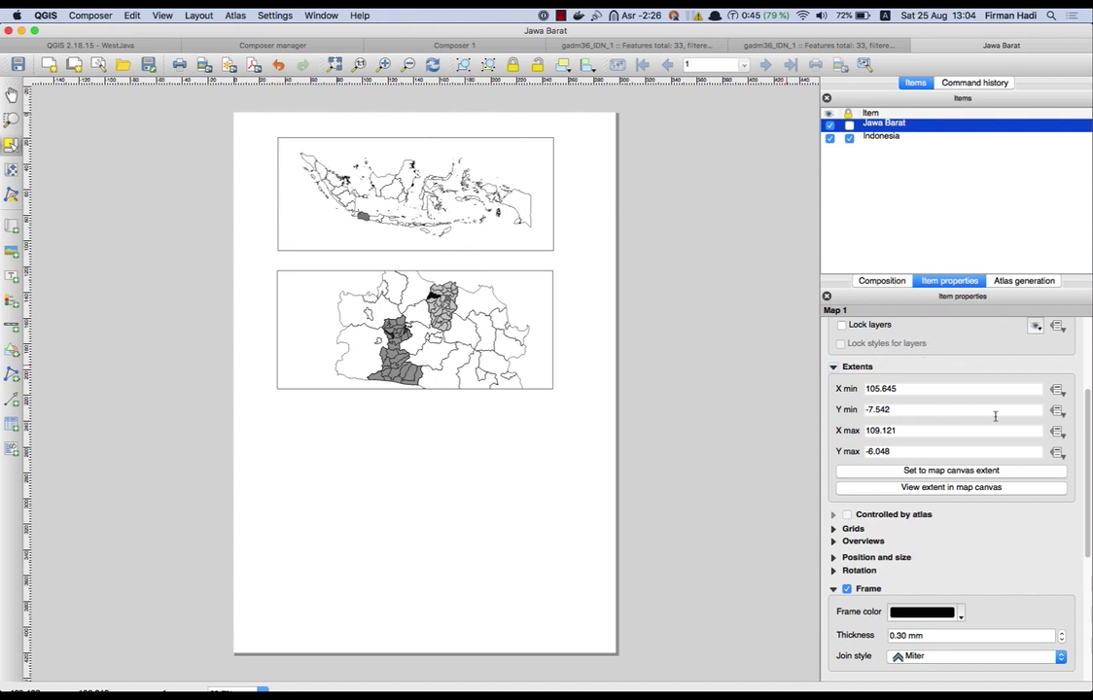
Set the Jawa Barat map's scale to 2000000
{"action": "scroll", "coordinate": [1088, 423], "scroll_direction": "up", "scroll_amount": 5}
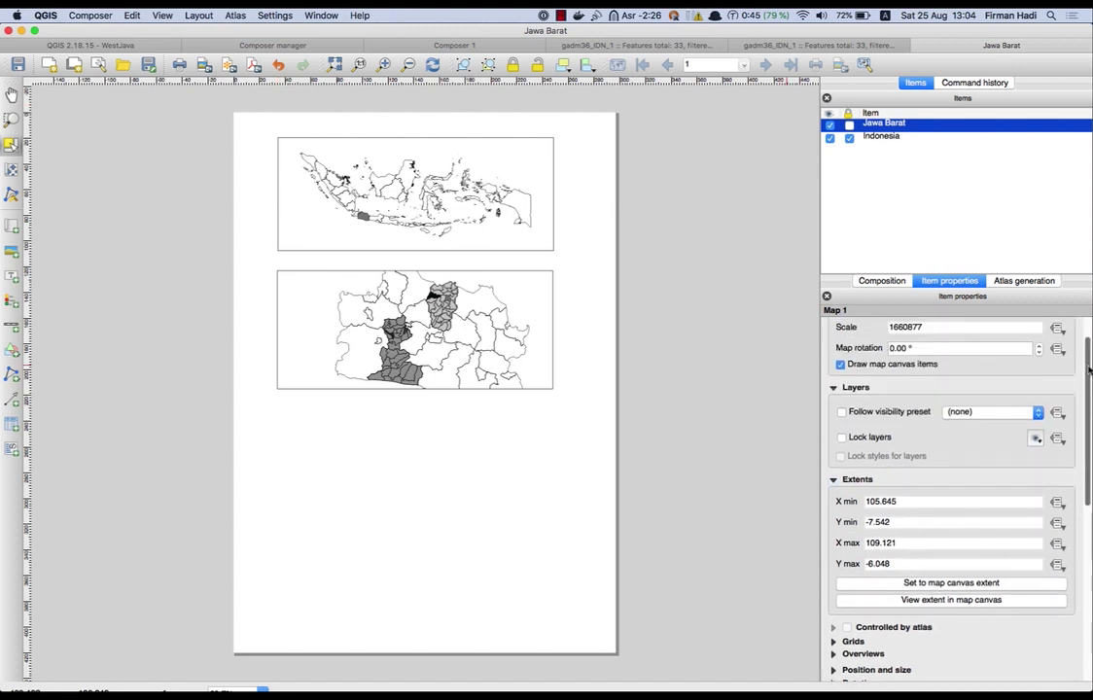
{"action": "double_click", "coordinate": [960, 364]}
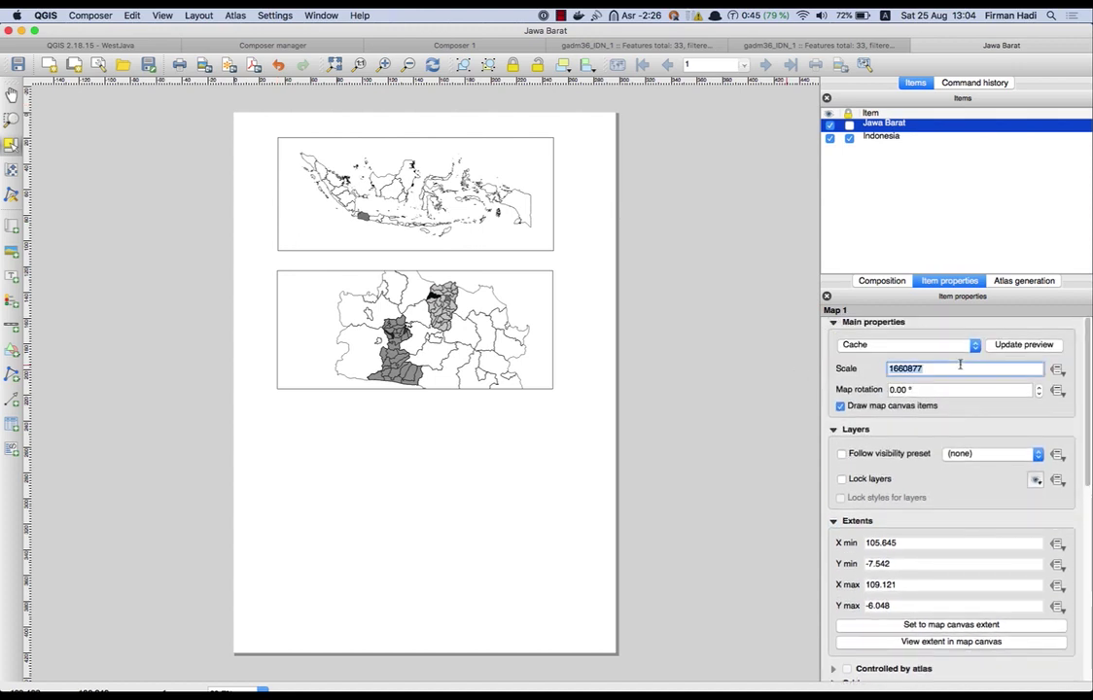
{"action": "type", "text": "20000000"}
{"action": "key", "text": "Return"}
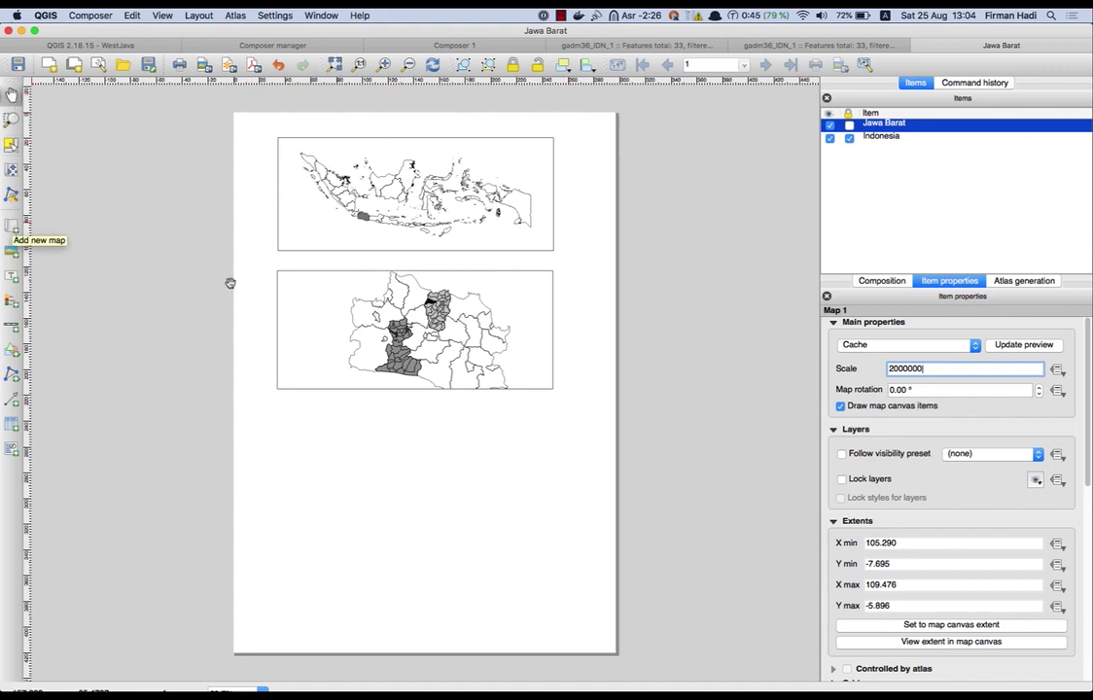
Shift the Jawa Barat map's content slightly left and up inside its frame
{"action": "left_click", "coordinate": [387, 320]}
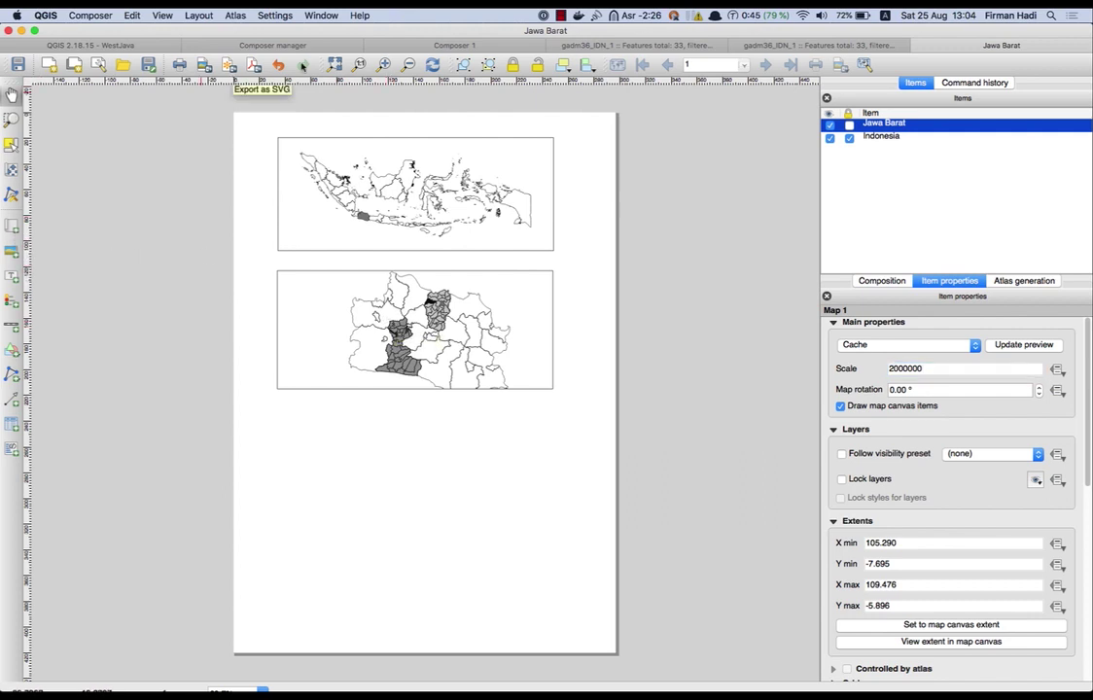
{"action": "left_click", "coordinate": [12, 145]}
{"action": "left_click", "coordinate": [441, 341]}
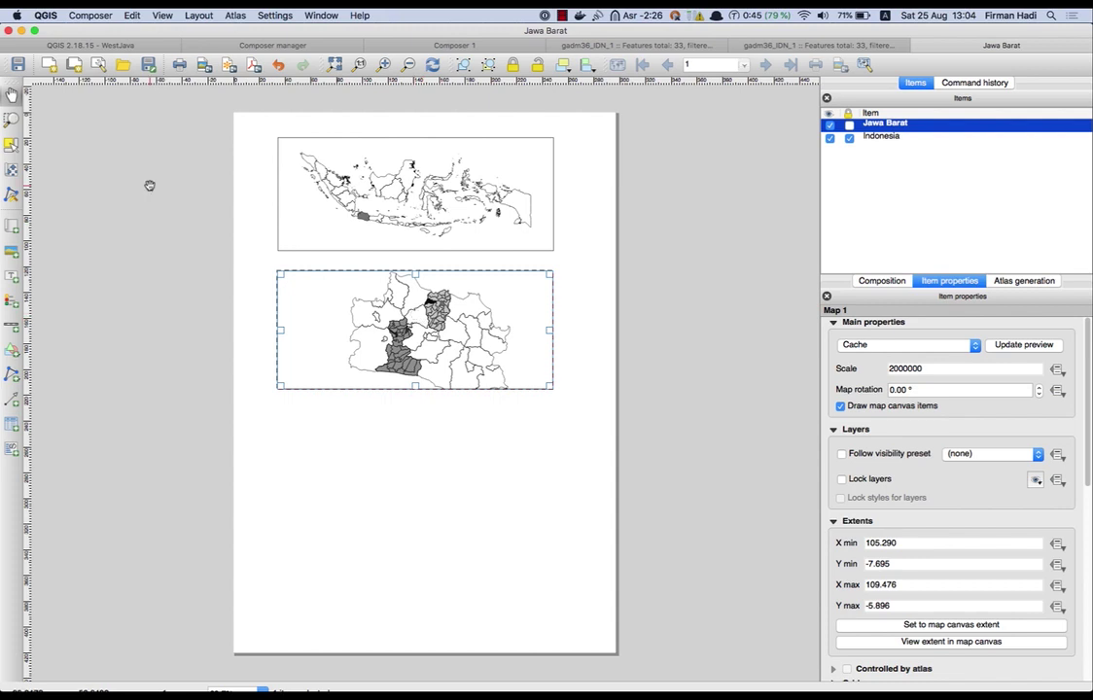
{"action": "left_click", "coordinate": [10, 171]}
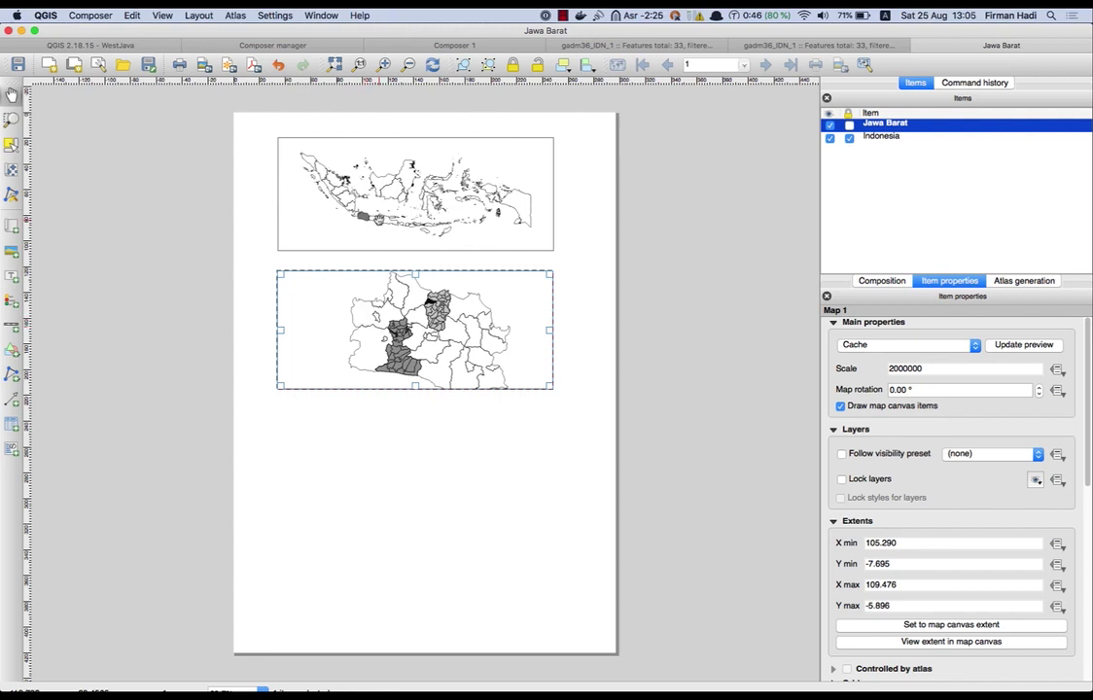
{"action": "left_click", "coordinate": [11, 169]}
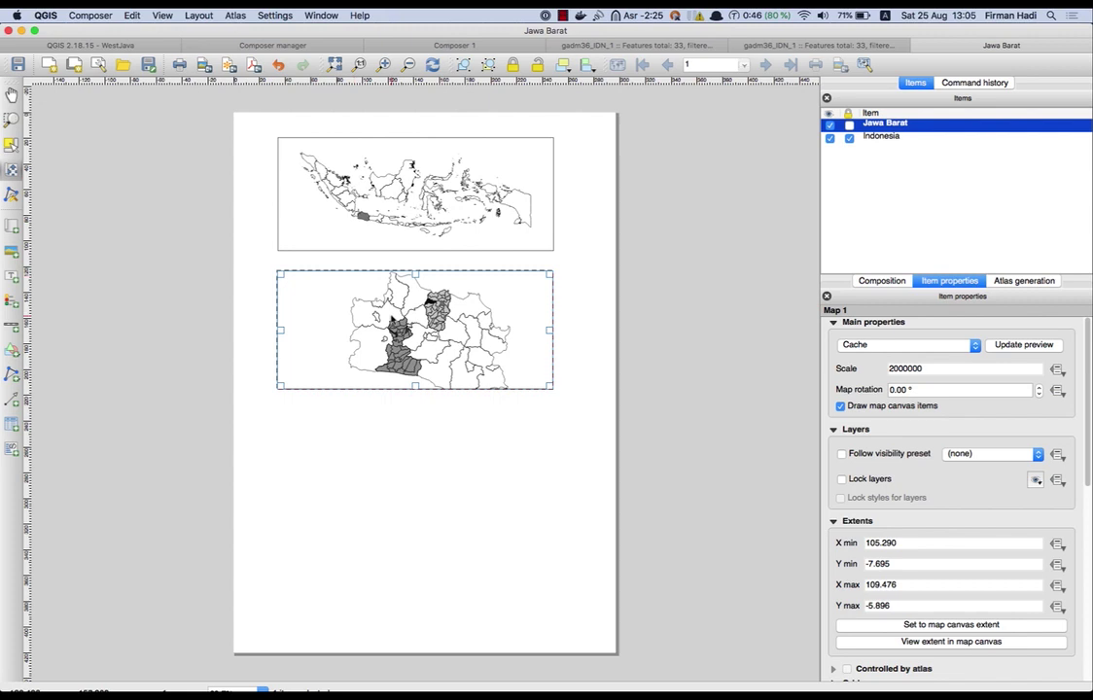
{"action": "left_click_drag", "start_coordinate": [418, 331], "coordinate": [405, 326]}
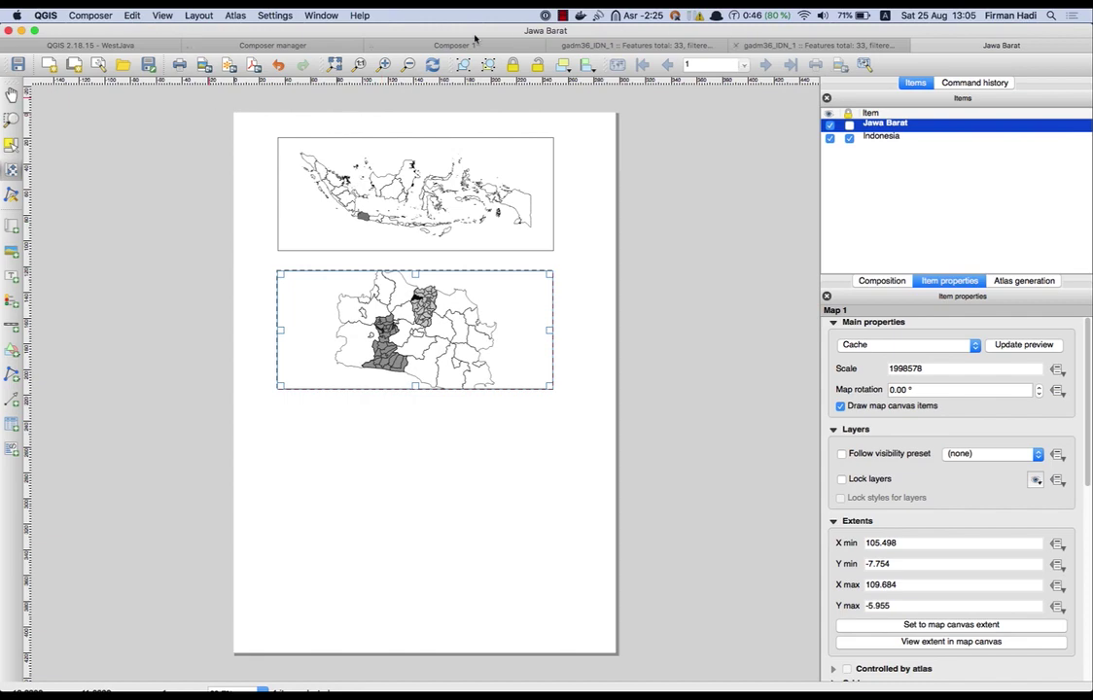
Lock the Jawa Barat map and add a portrait-shaped map item beneath its left half on the page
{"action": "left_click", "coordinate": [141, 48]}
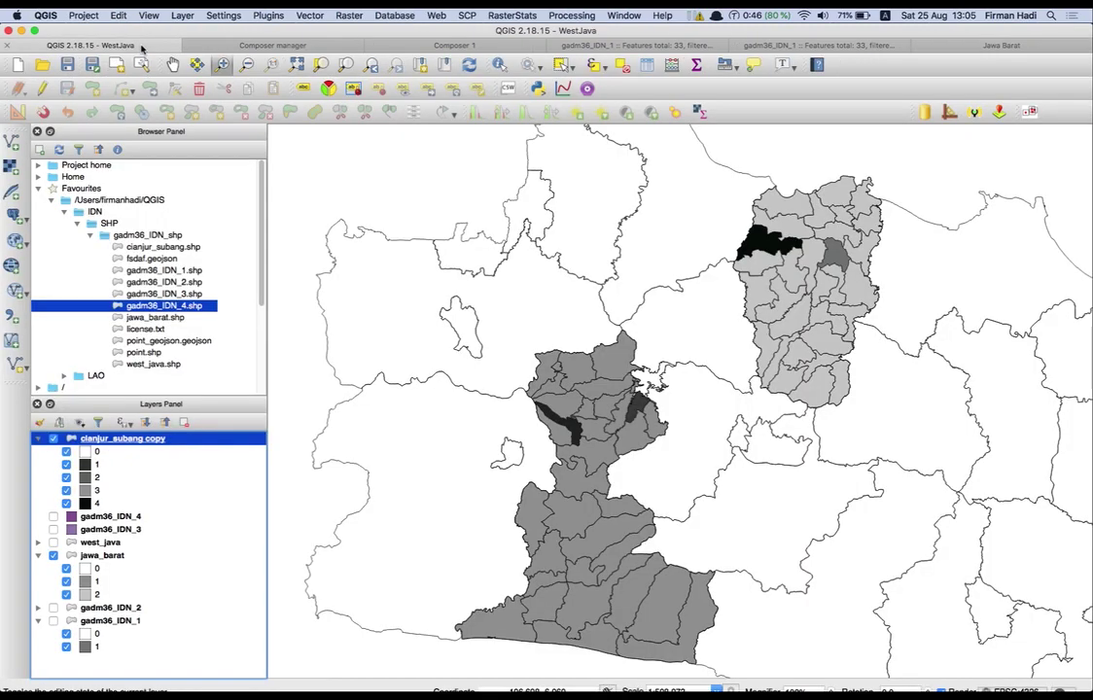
{"action": "left_click", "coordinate": [971, 46]}
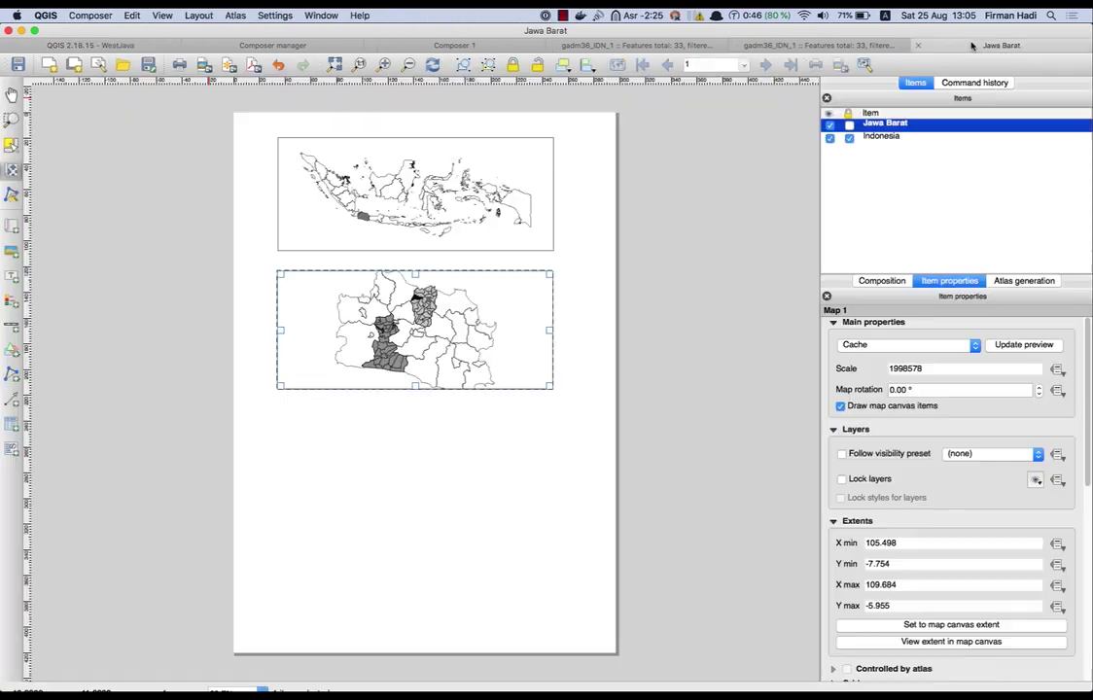
{"action": "left_click", "coordinate": [850, 125]}
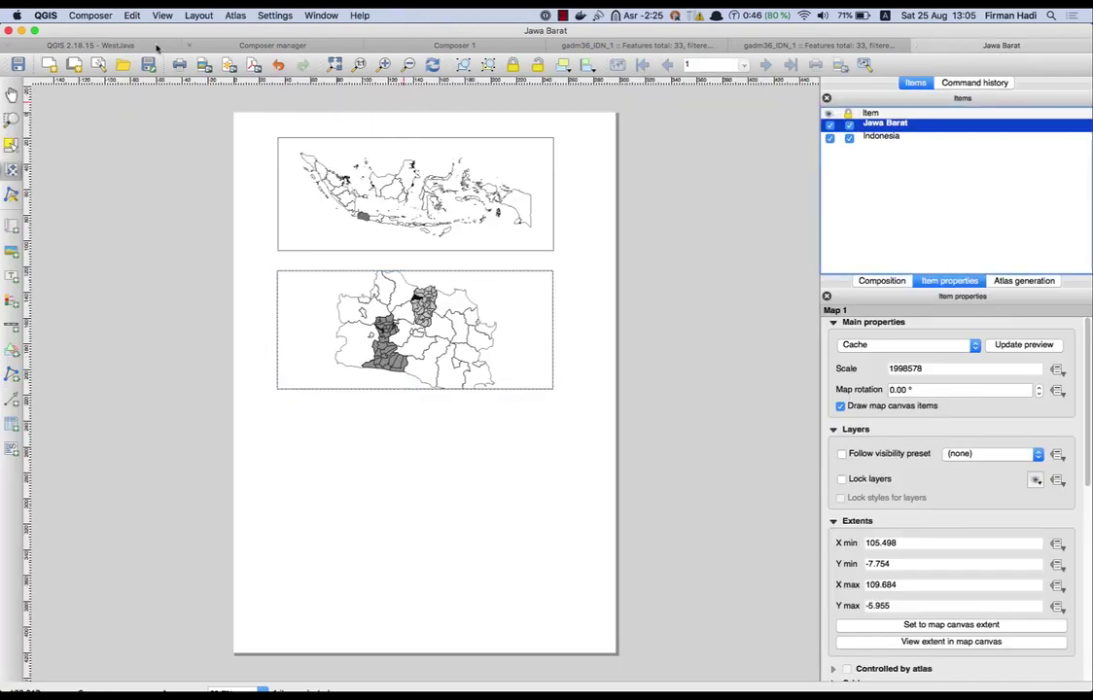
{"action": "left_click", "coordinate": [13, 228]}
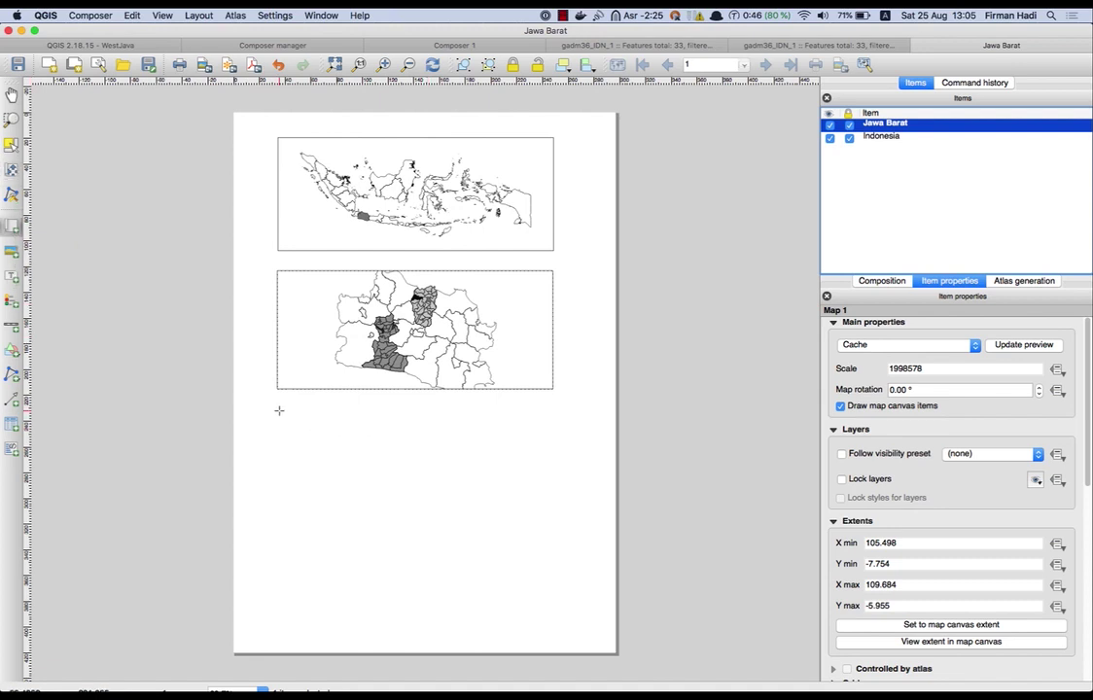
{"action": "left_click_drag", "start_coordinate": [279, 410], "coordinate": [410, 576]}
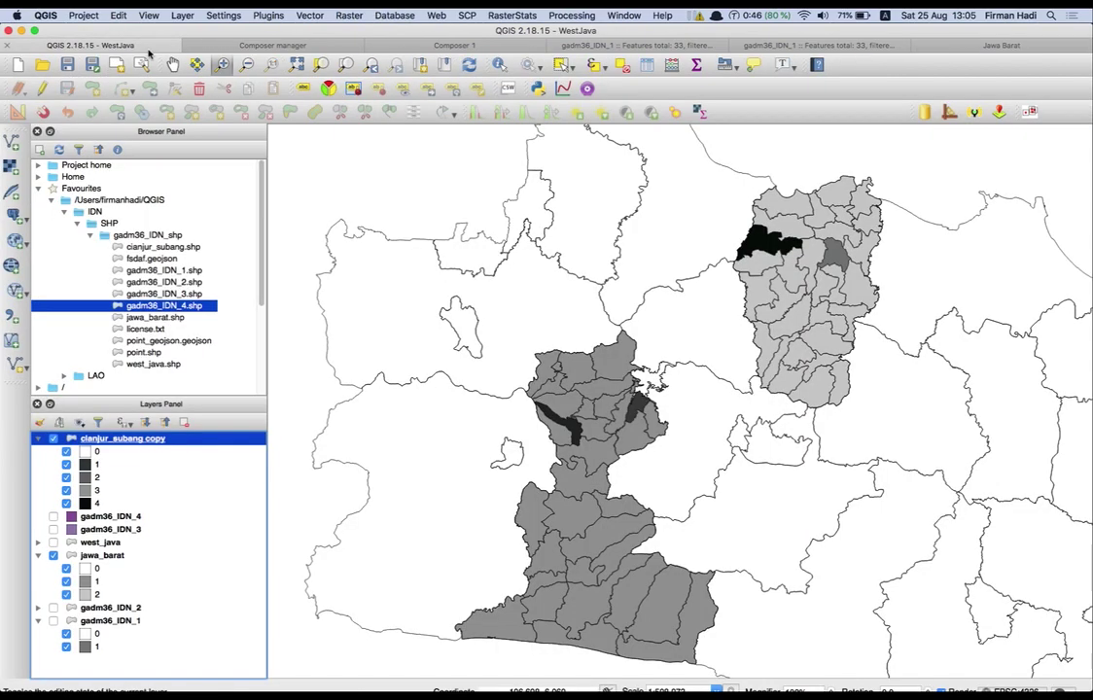
Zoom the WestJava project canvas to the Cianjur regency and hide the jawa_barat layer
{"action": "left_click", "coordinate": [133, 46]}
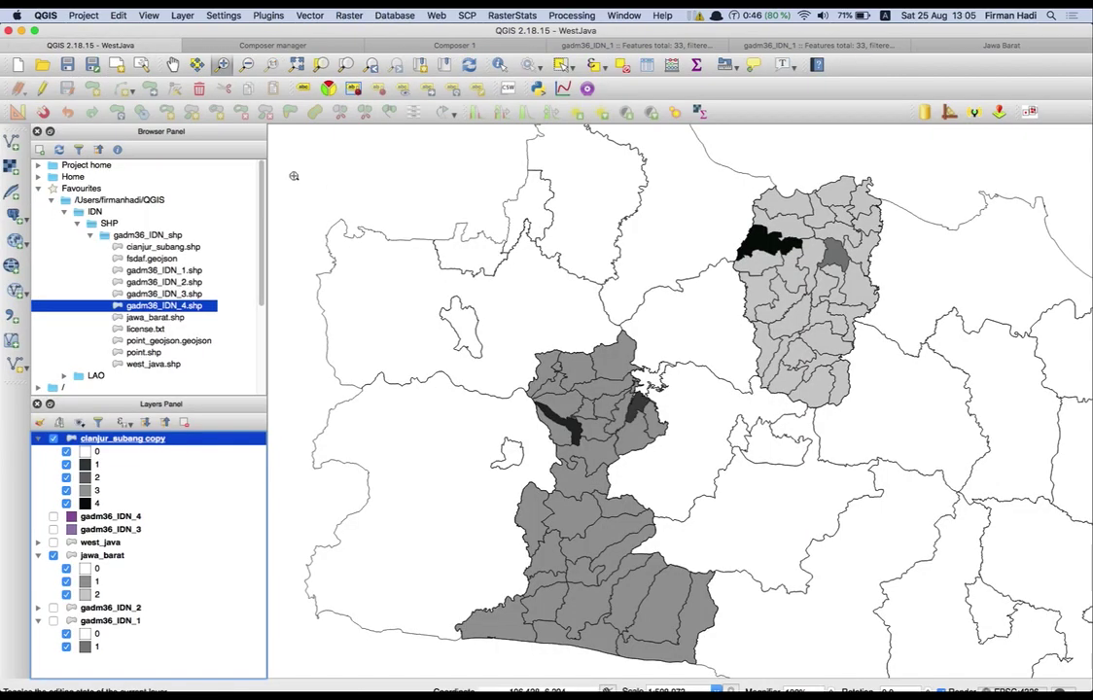
{"action": "left_click", "coordinate": [222, 64]}
{"action": "left_click_drag", "start_coordinate": [424, 310], "coordinate": [731, 660]}
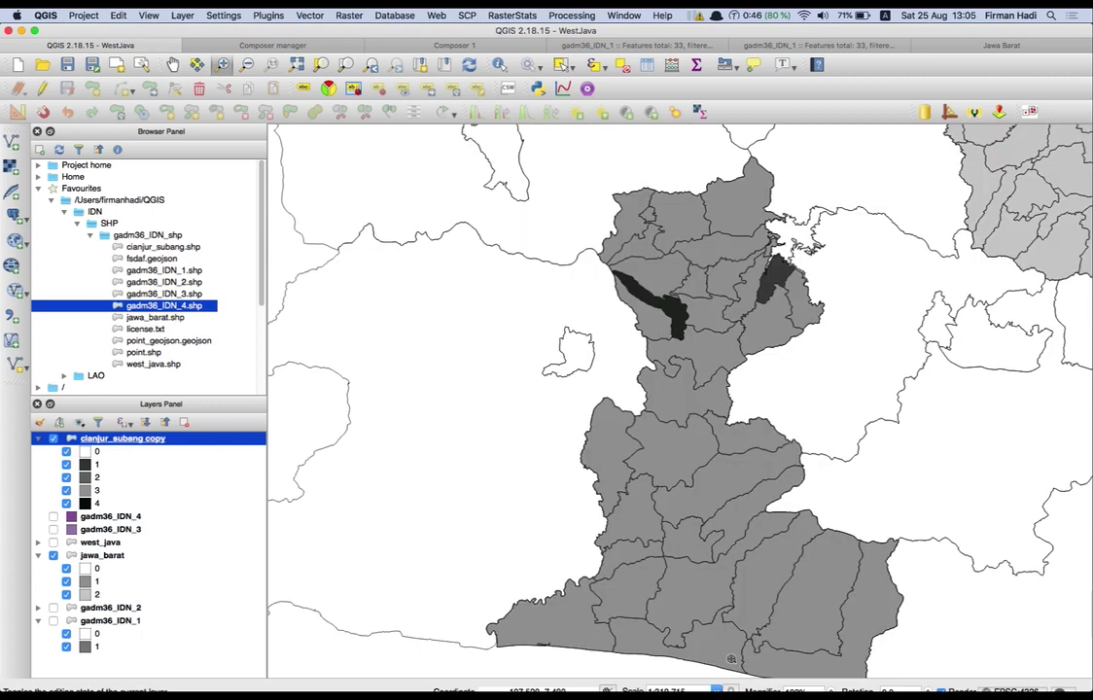
{"action": "left_click", "coordinate": [54, 556]}
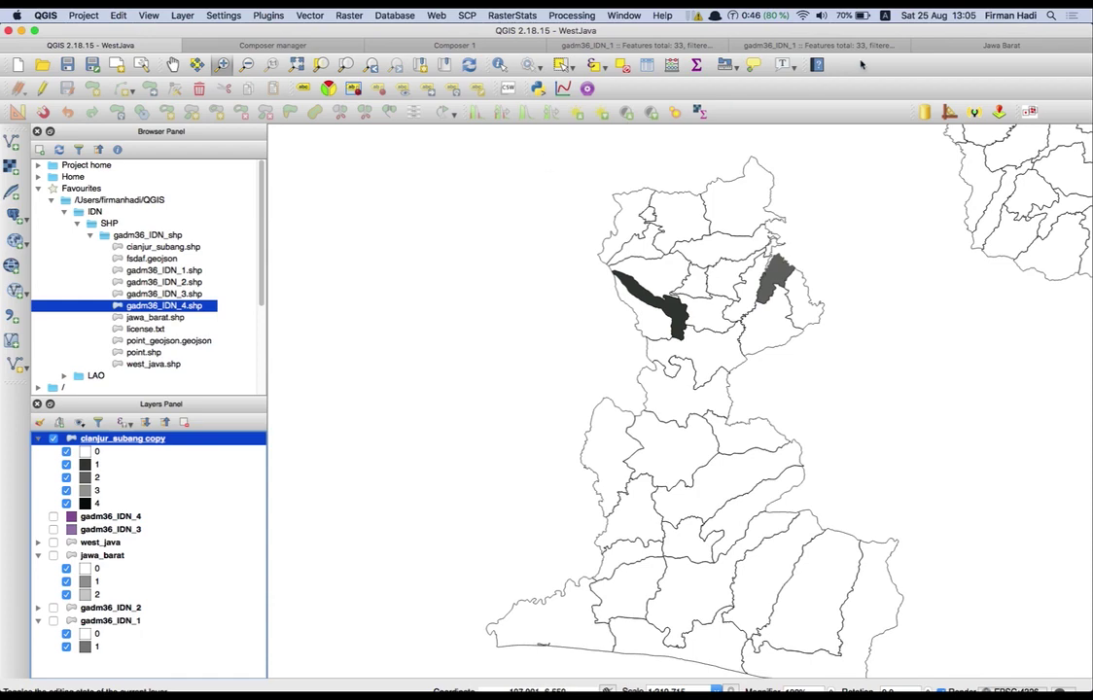
Set the new Map 2 item in the Jawa Barat layout to the map canvas extent
{"action": "left_click", "coordinate": [978, 49]}
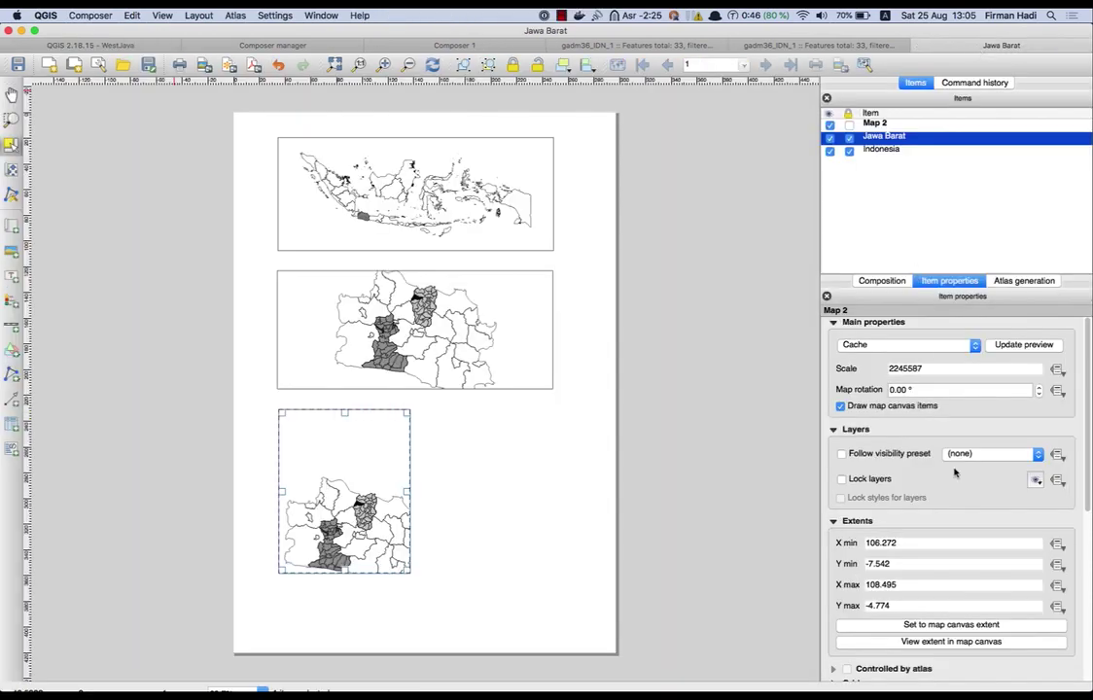
{"action": "scroll", "coordinate": [1088, 495], "scroll_direction": "down", "scroll_amount": 2}
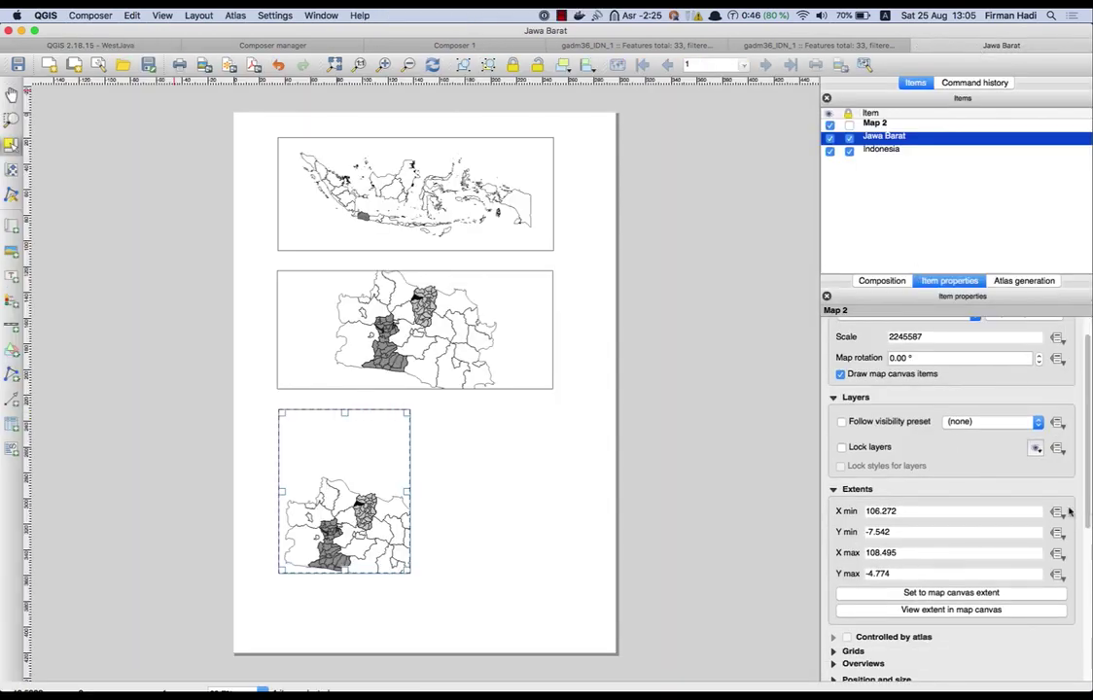
{"action": "left_click", "coordinate": [952, 592]}
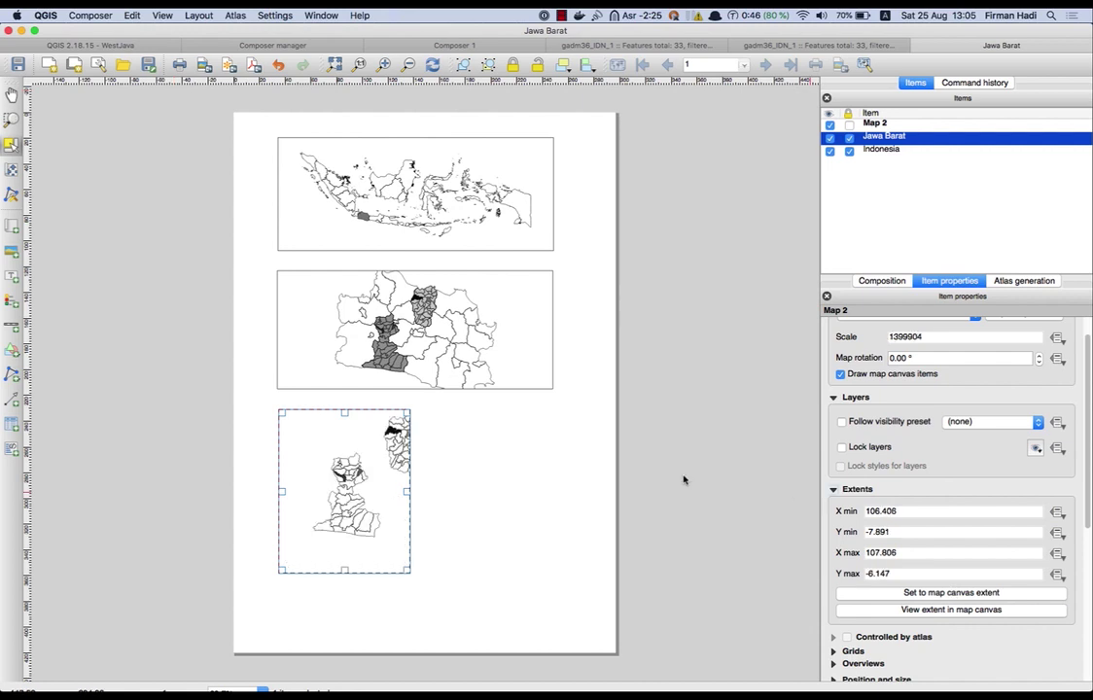
Try a scale of 1000000 on Map 2, and set it to 750000
{"action": "double_click", "coordinate": [937, 339]}
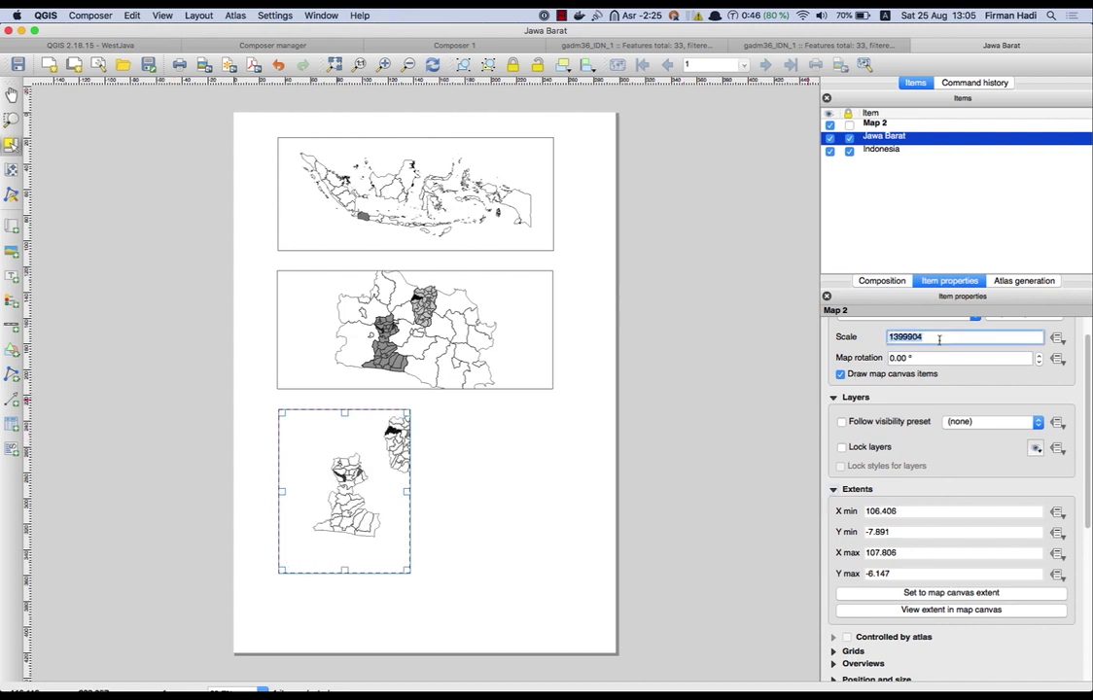
{"action": "type", "text": "1000000"}
{"action": "key", "text": "Return"}
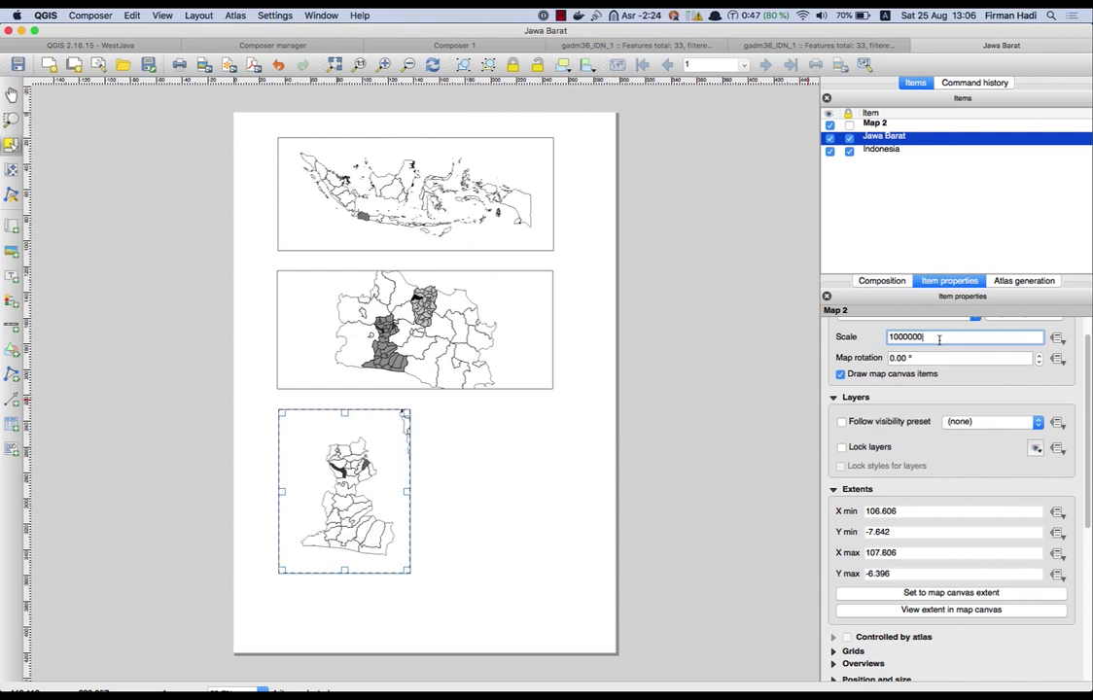
{"action": "double_click", "coordinate": [939, 338]}
{"action": "type", "text": "76"}
{"action": "type", "text": "0000"}
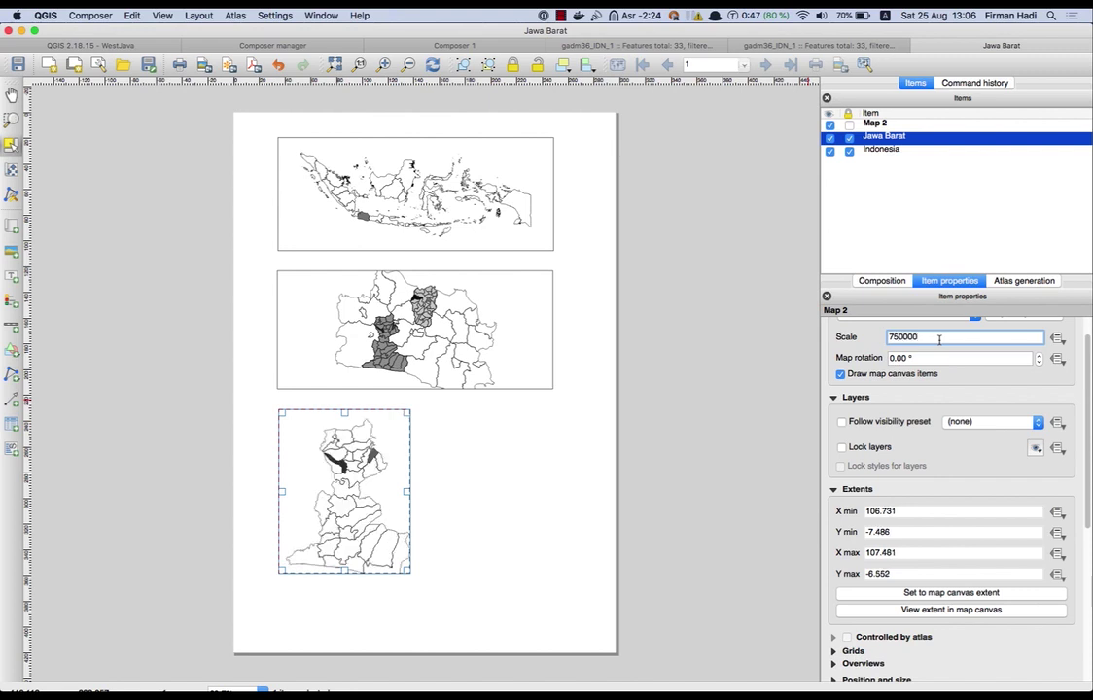
Rename the Map 2 item to Cianjur and lock it
{"action": "double_click", "coordinate": [879, 124]}
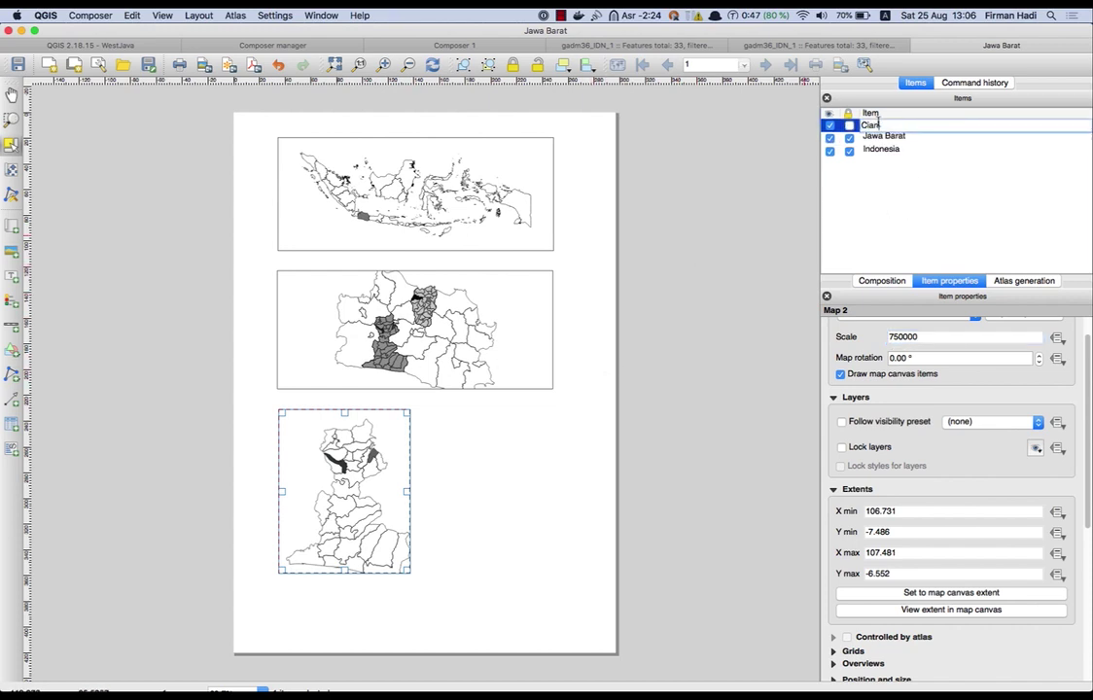
{"action": "key", "text": "Return"}
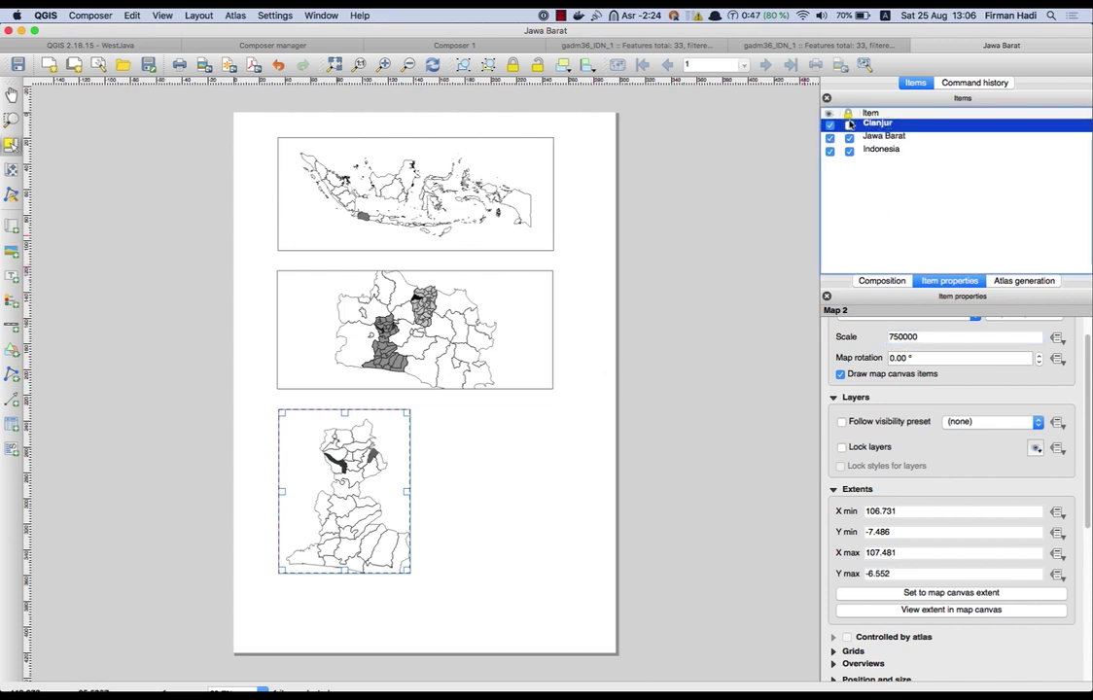
{"action": "left_click", "coordinate": [13, 226]}
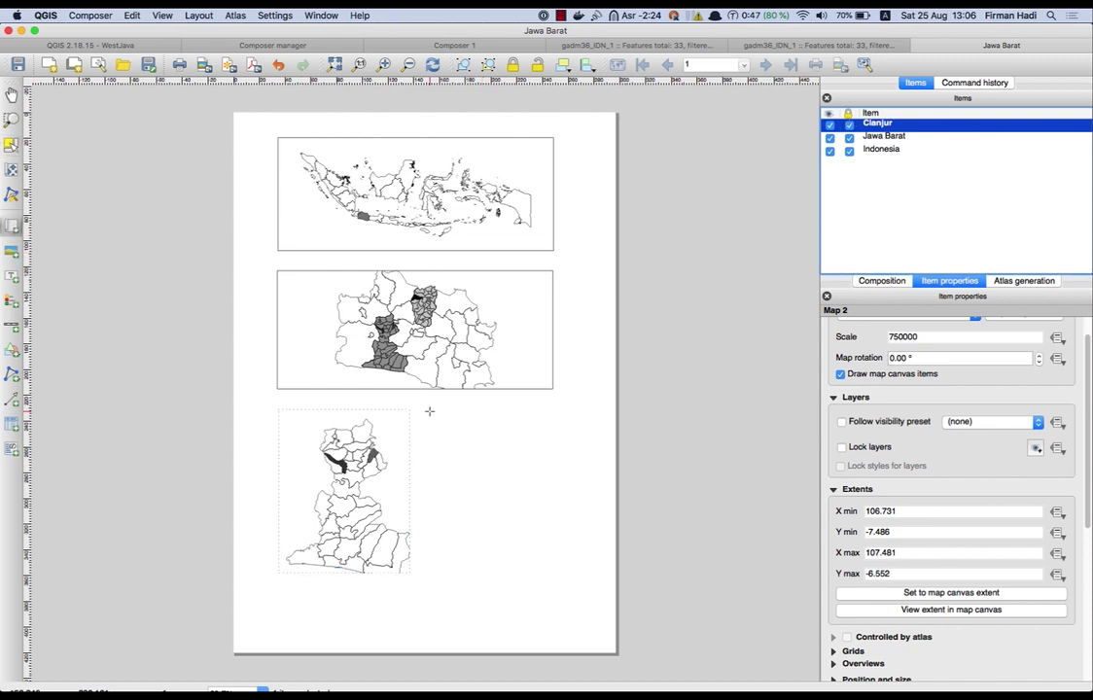
{"action": "left_click", "coordinate": [8, 146]}
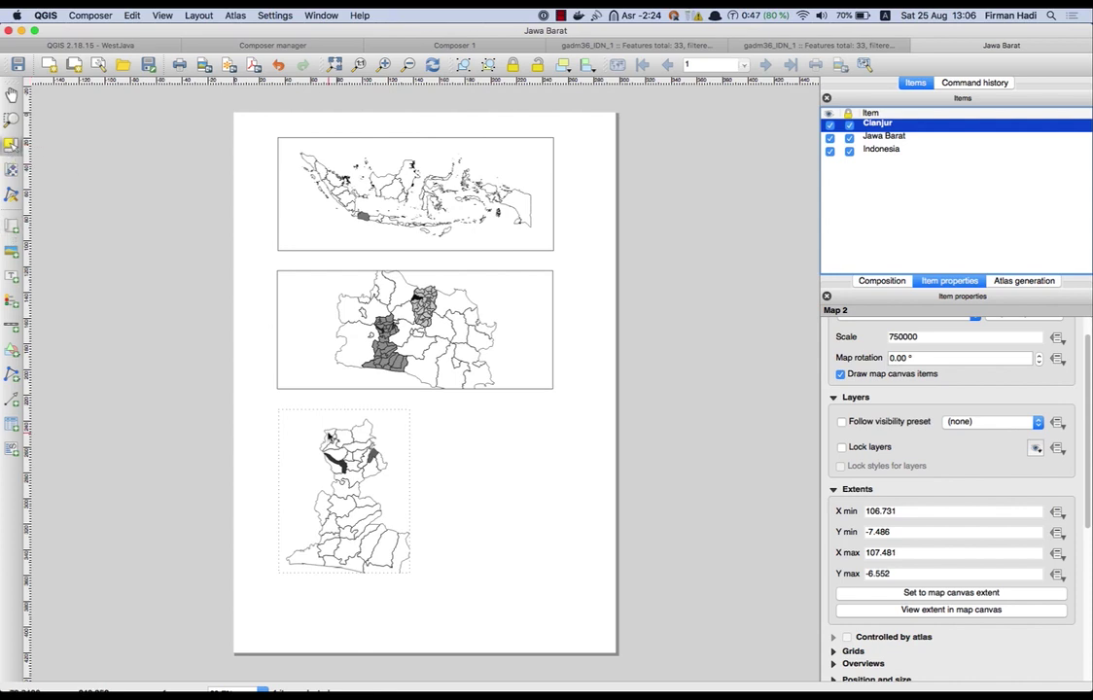
{"action": "left_click", "coordinate": [849, 124]}
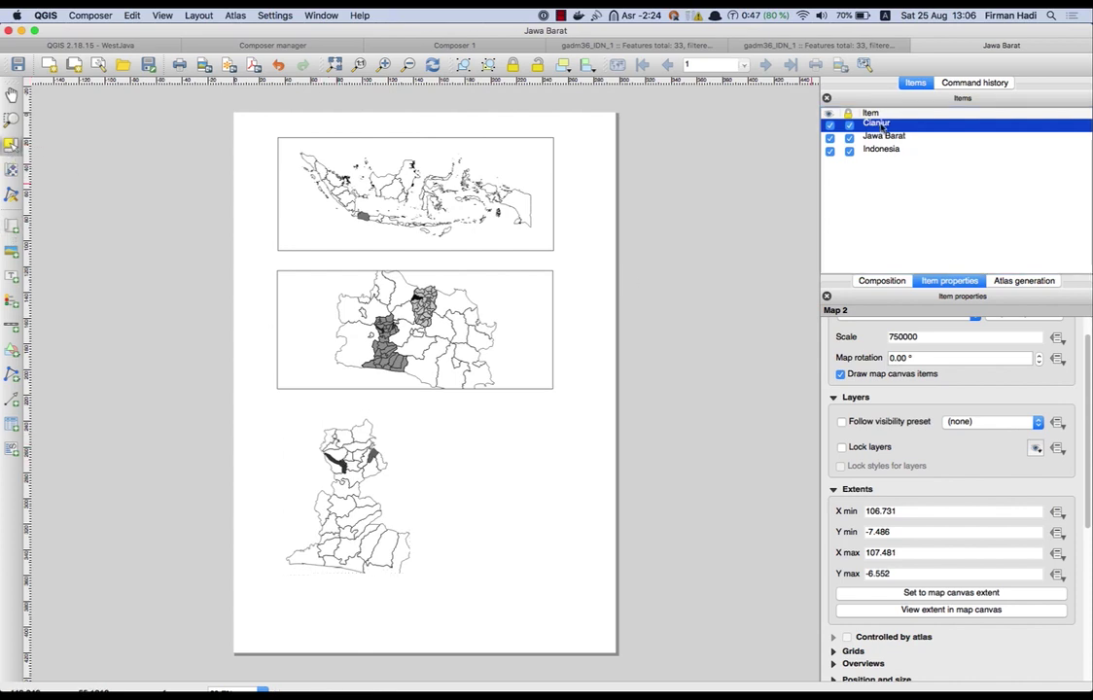
Unlock the Cianjur map item and turn on its 0.30 mm frame
{"action": "left_click", "coordinate": [363, 497]}
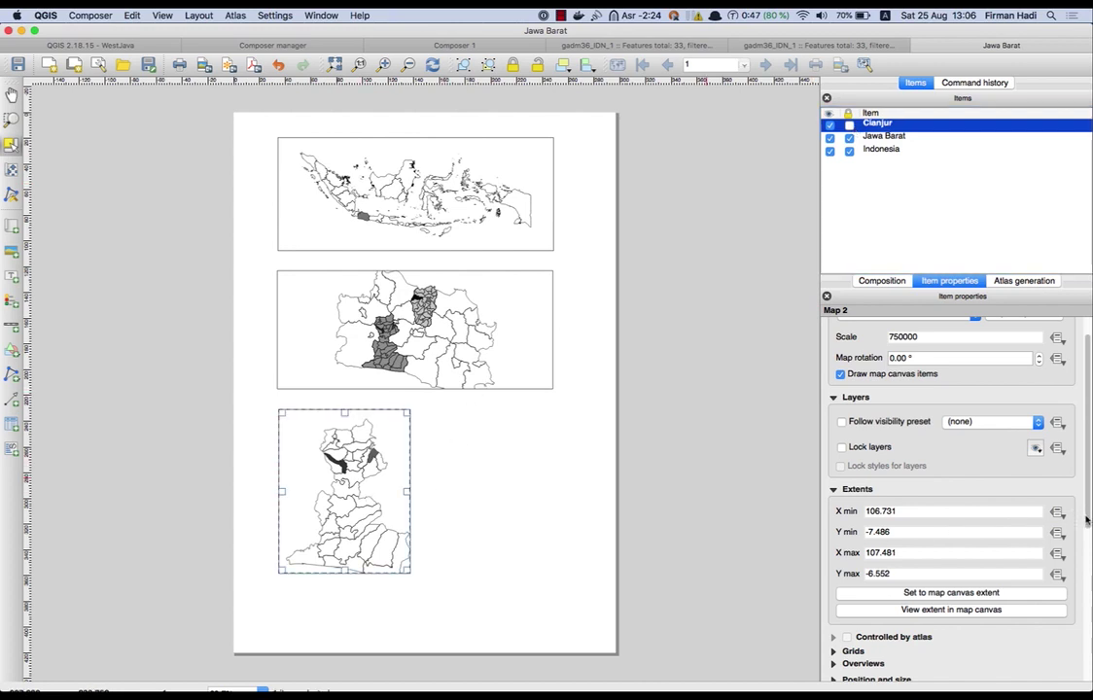
{"action": "scroll", "coordinate": [1086, 521], "scroll_direction": "down", "scroll_amount": 5}
{"action": "left_click", "coordinate": [847, 511]}
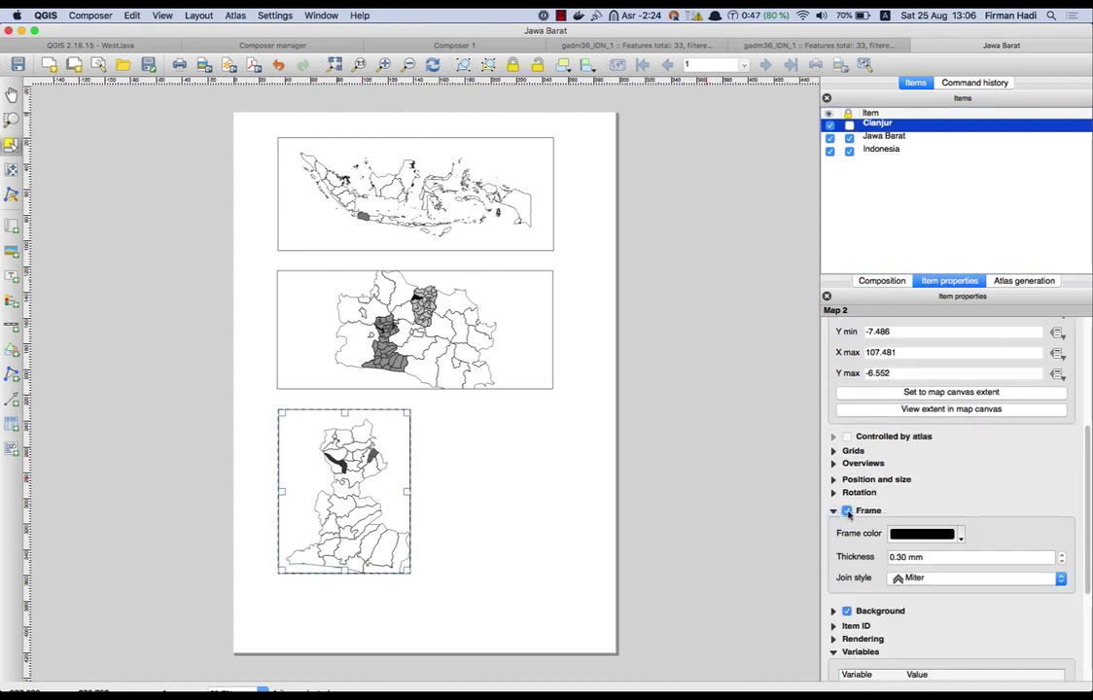
{"action": "left_click", "coordinate": [632, 500]}
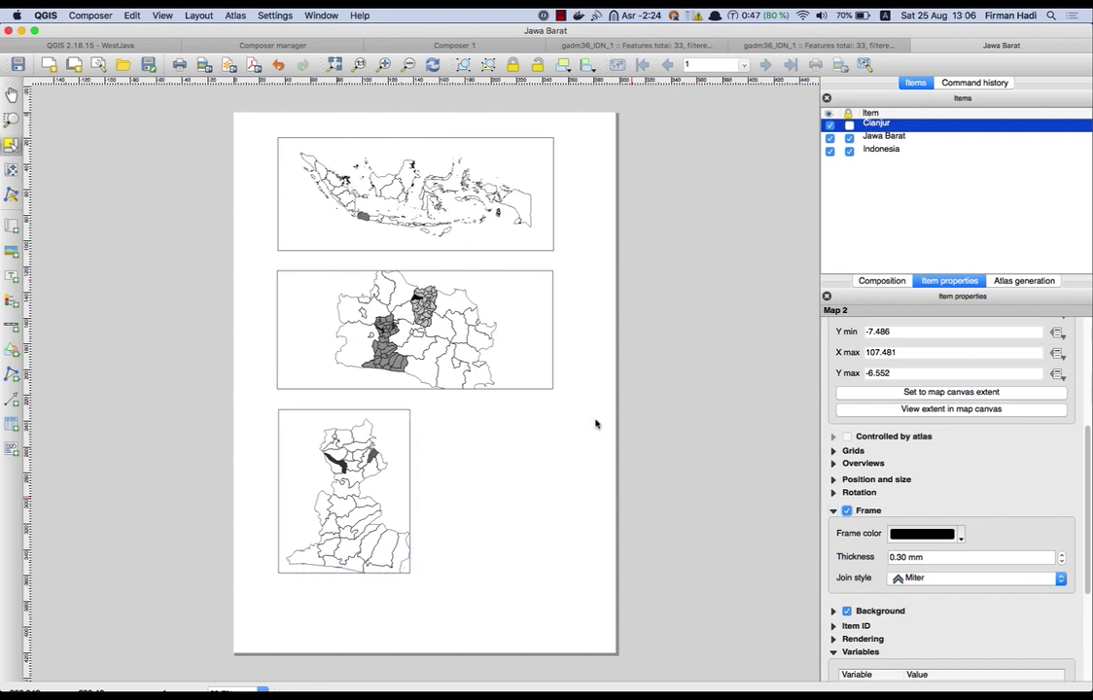
Add a new map item beside the Cianjur map, matching its height, and lock the Cianjur item
{"action": "left_click", "coordinate": [11, 226]}
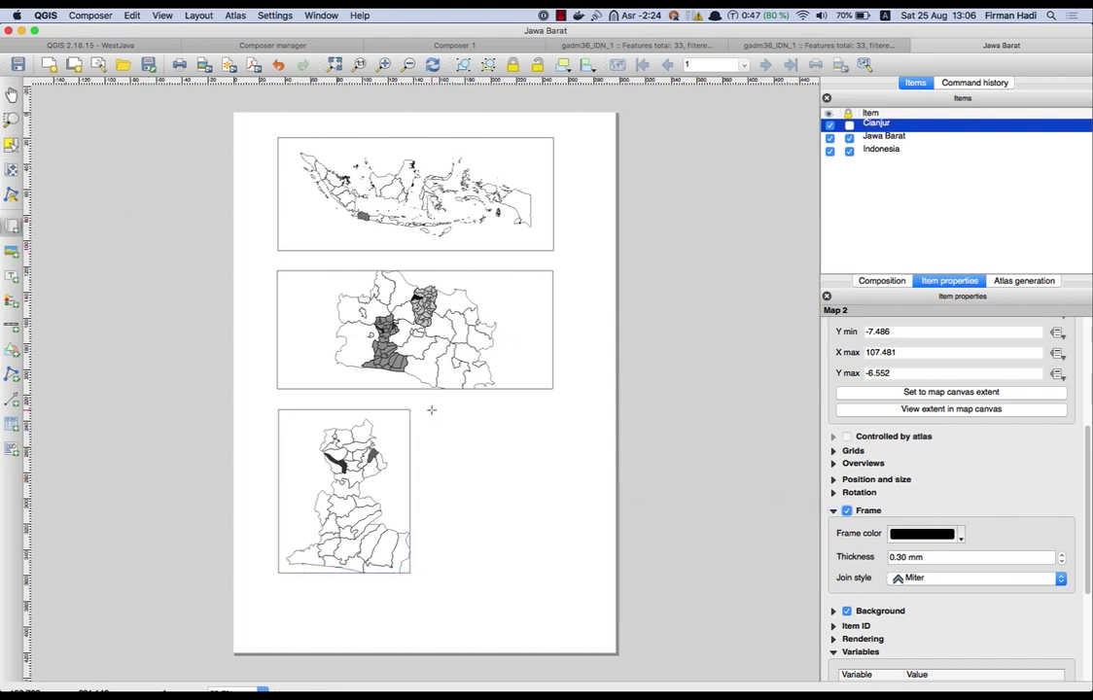
{"action": "left_click_drag", "start_coordinate": [432, 411], "coordinate": [551, 577]}
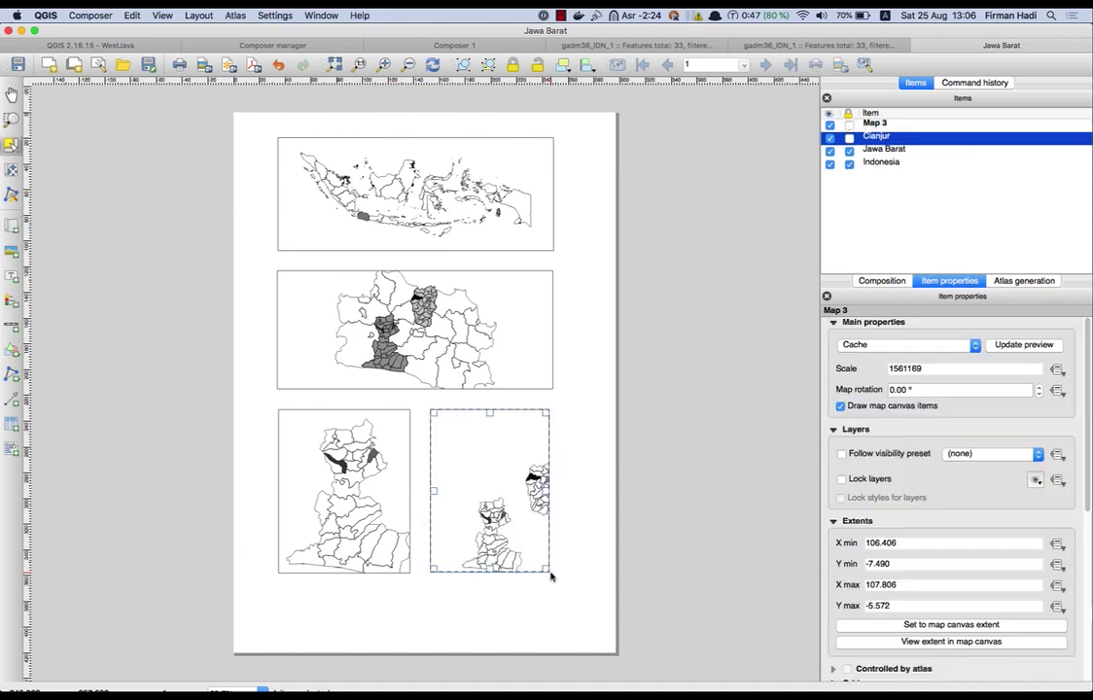
{"action": "left_click", "coordinate": [850, 139]}
Rename the Map 3 item to Subang
{"action": "double_click", "coordinate": [875, 124]}
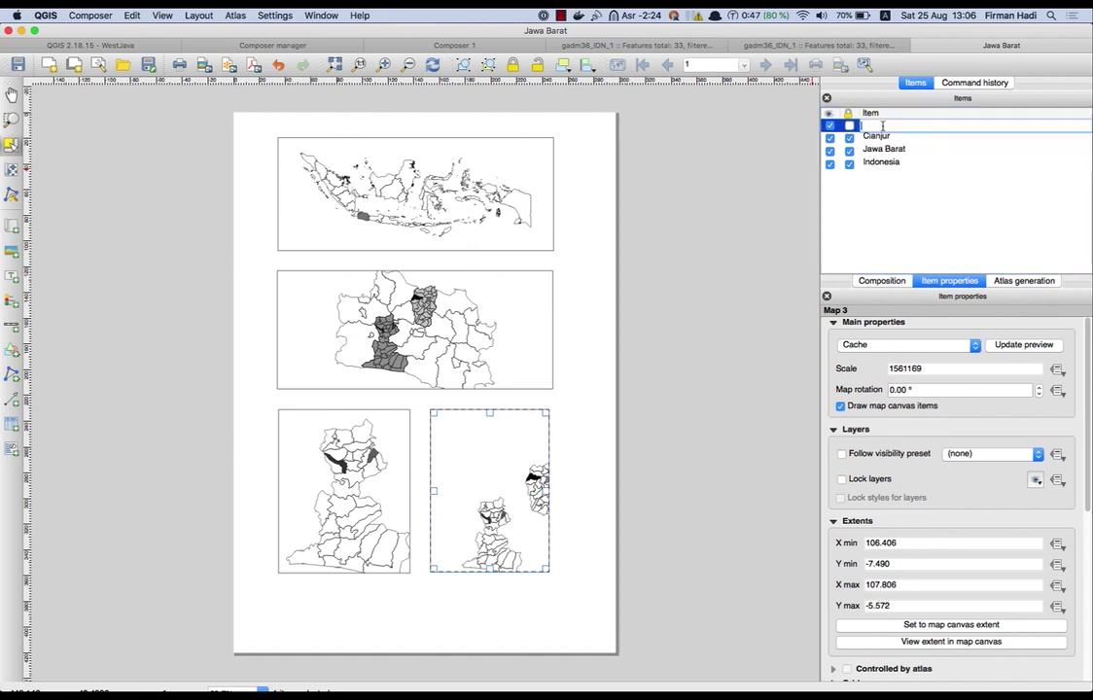
{"action": "type", "text": "Subang"}
{"action": "key", "text": "Return"}
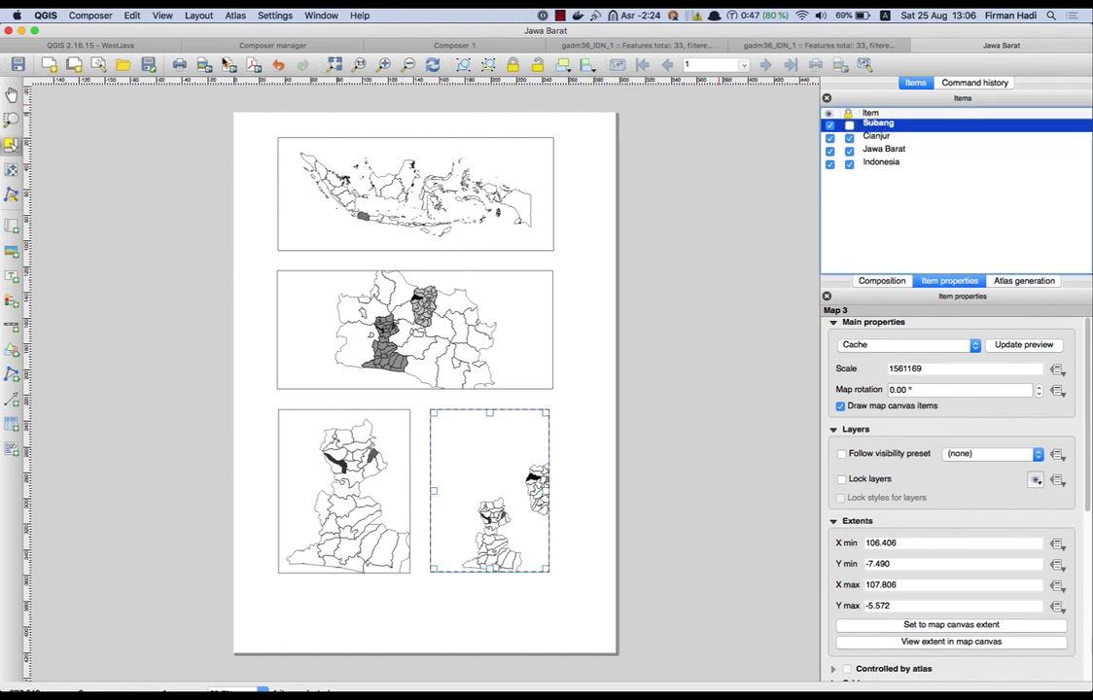
Centre the WestJava project canvas on the Subang regency and set the layout's Subang map to that canvas extent
{"action": "left_click", "coordinate": [167, 47]}
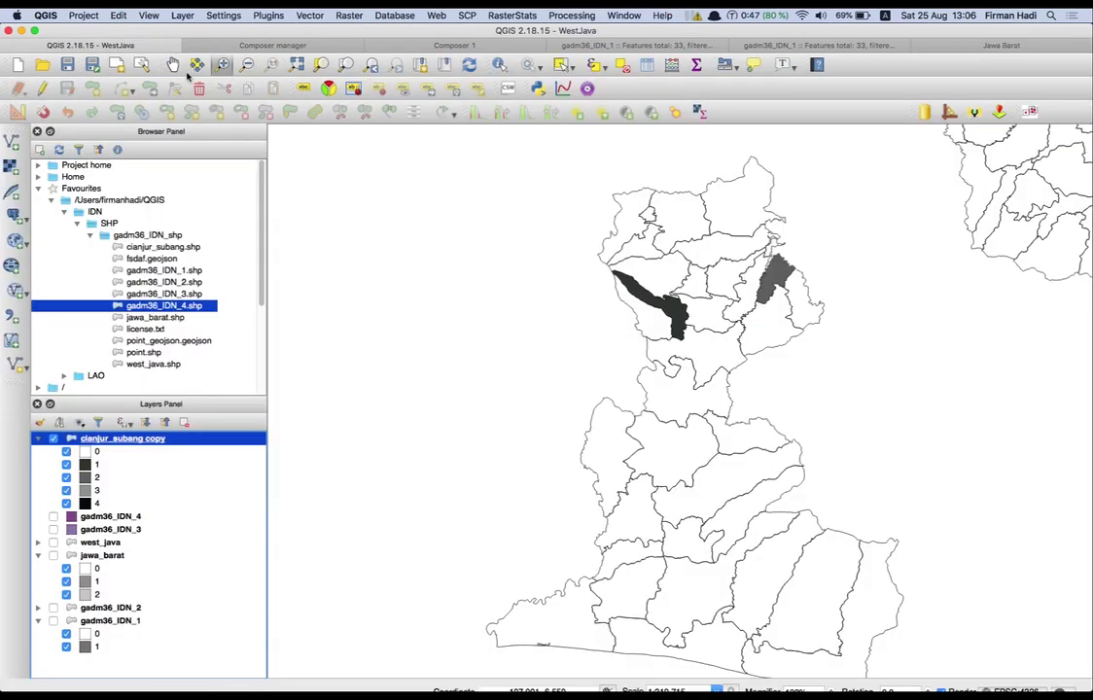
{"action": "left_click_drag", "start_coordinate": [859, 319], "coordinate": [557, 558]}
{"action": "left_click_drag", "start_coordinate": [628, 461], "coordinate": [580, 572]}
{"action": "left_click_drag", "start_coordinate": [692, 497], "coordinate": [691, 499]}
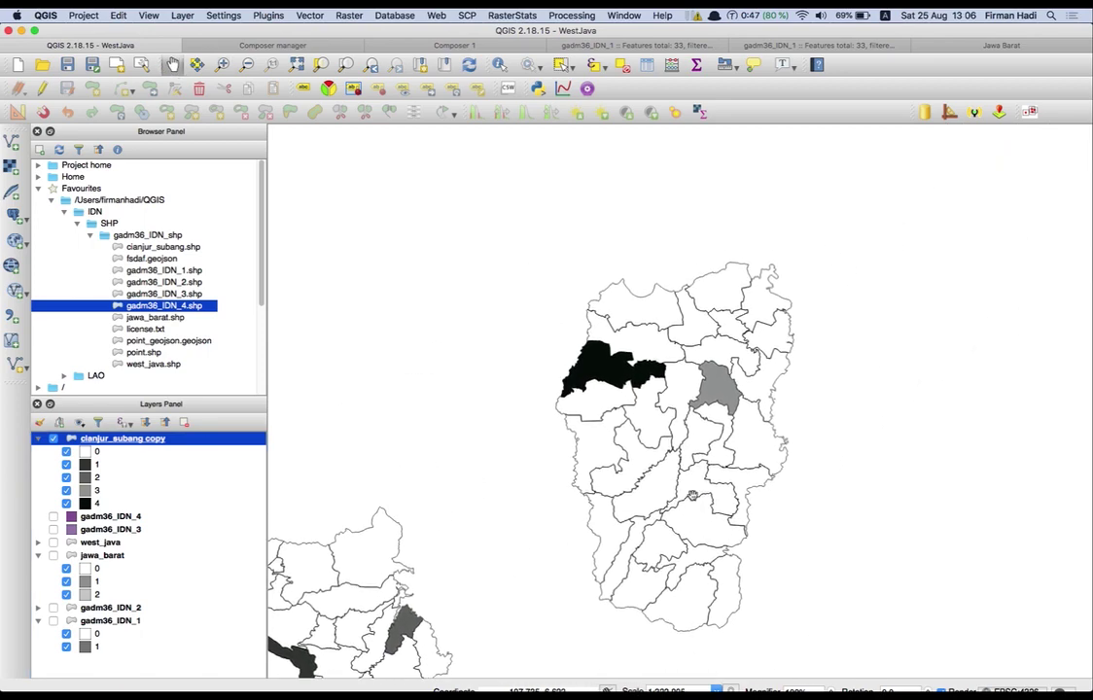
{"action": "left_click", "coordinate": [958, 43]}
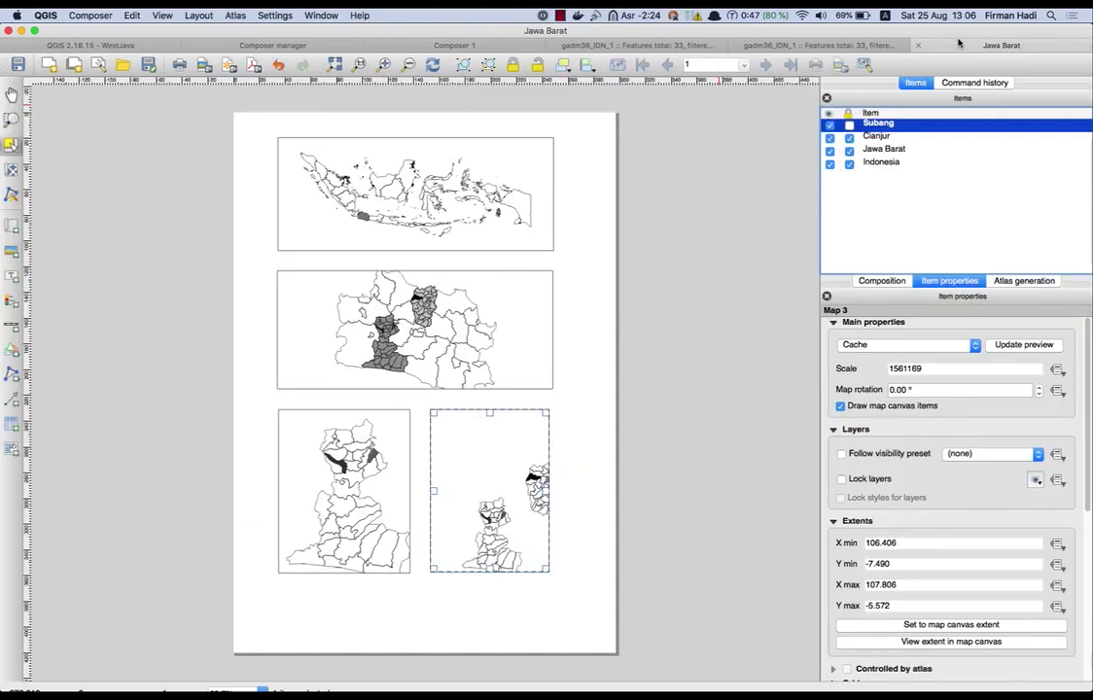
{"action": "left_click", "coordinate": [973, 628]}
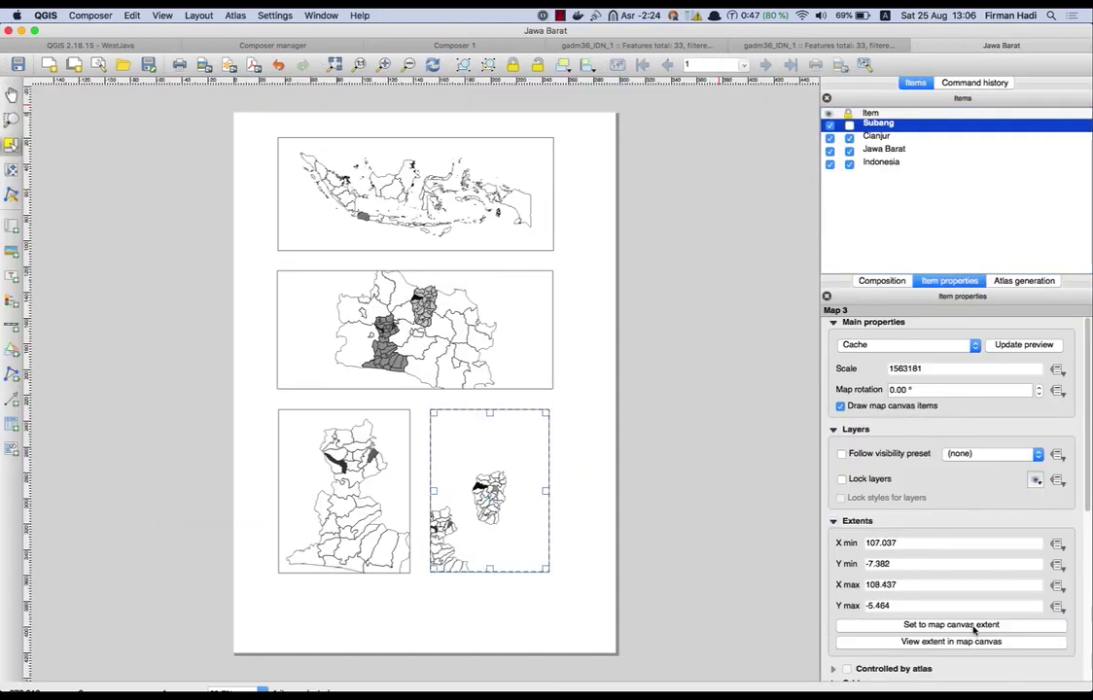
Set the scale of the Subang map to 750000
{"action": "double_click", "coordinate": [972, 369]}
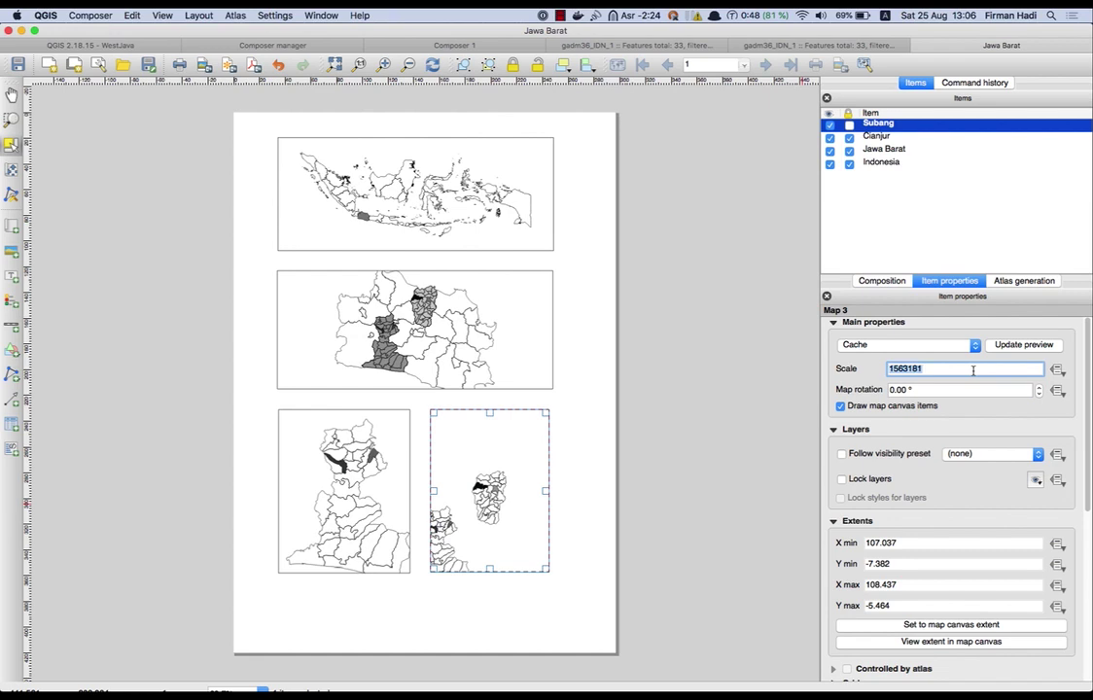
{"action": "type", "text": "750000"}
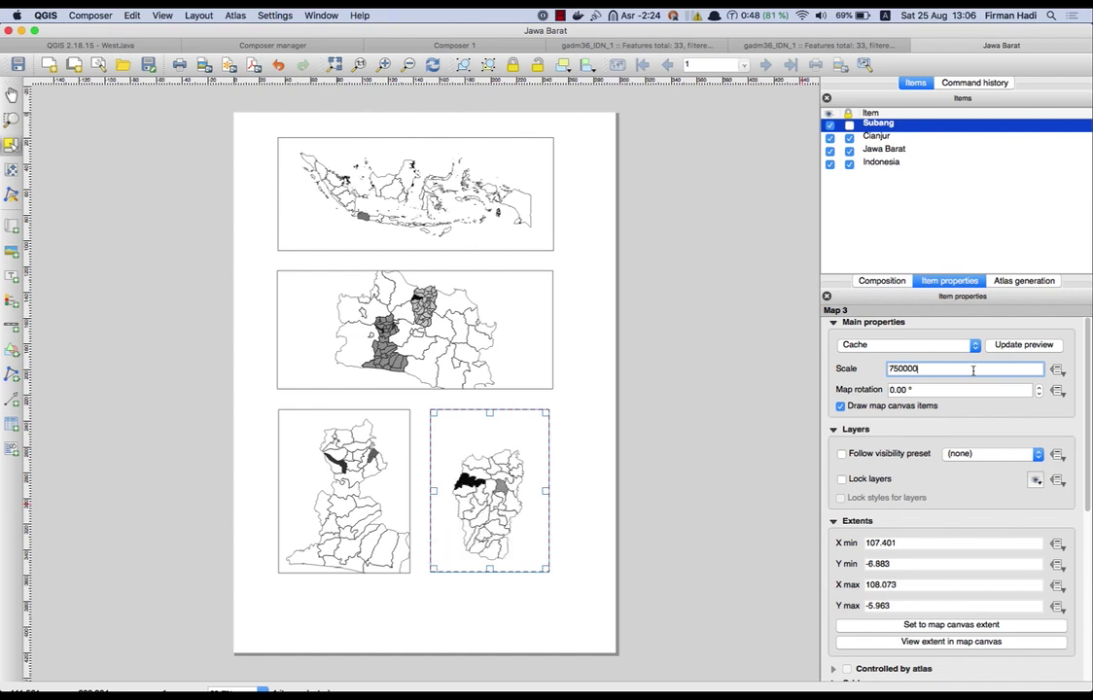
{"action": "left_click", "coordinate": [711, 440]}
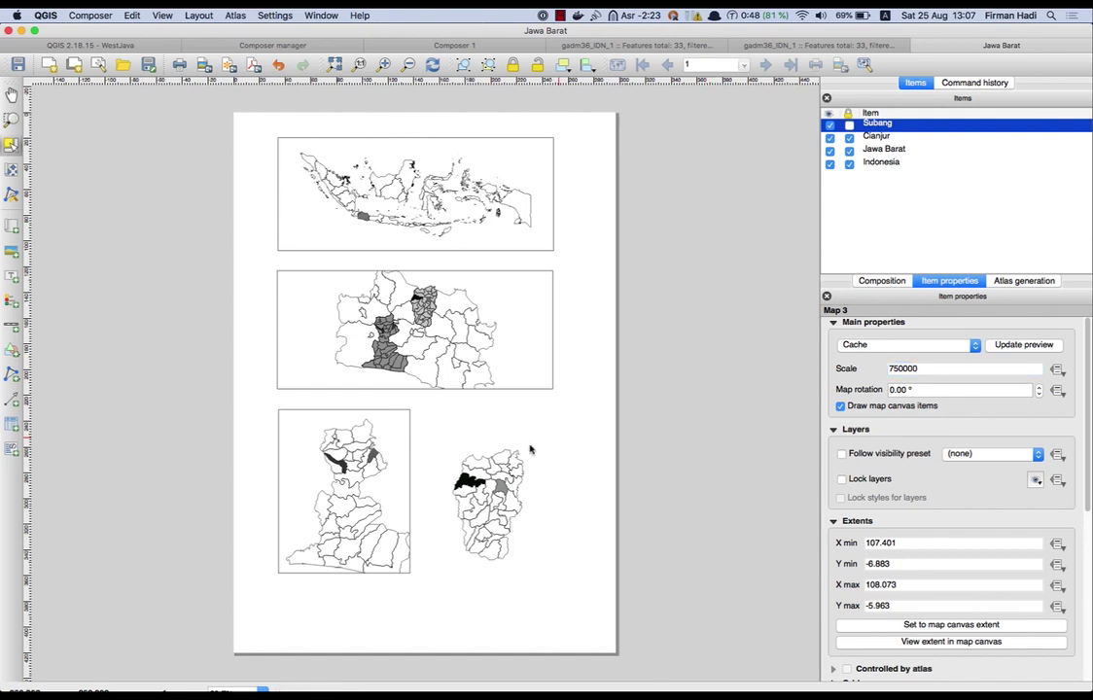
Turn on a 0.30 mm frame around the Subang map
{"action": "left_click", "coordinate": [435, 412]}
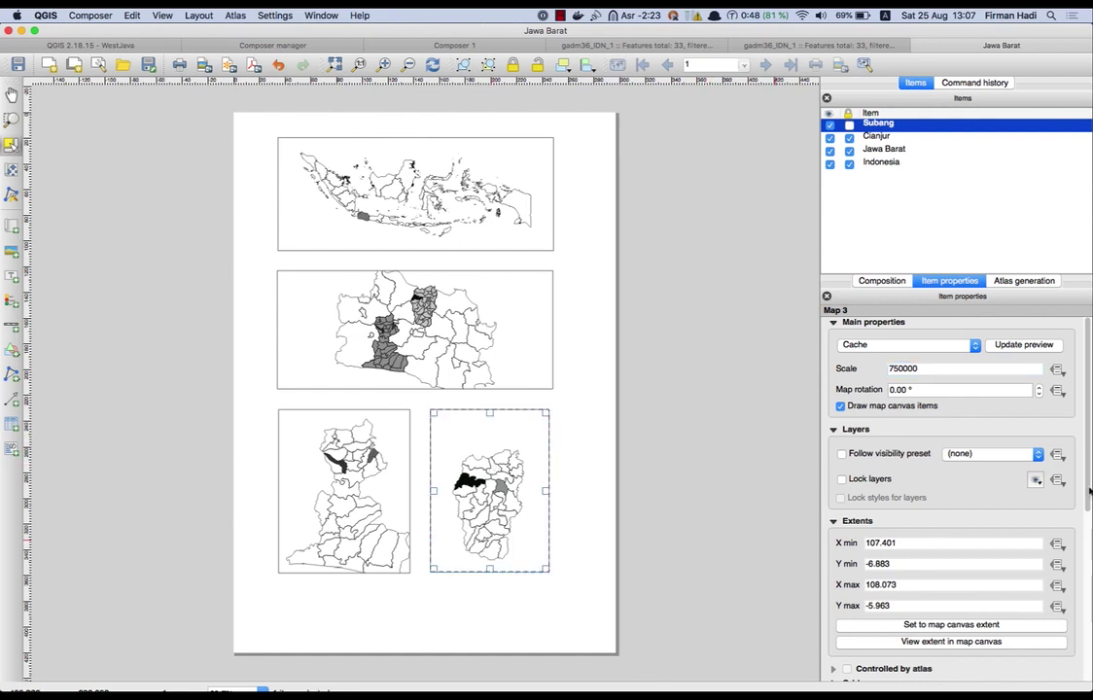
{"action": "scroll", "coordinate": [1089, 491], "scroll_direction": "down", "scroll_amount": 5}
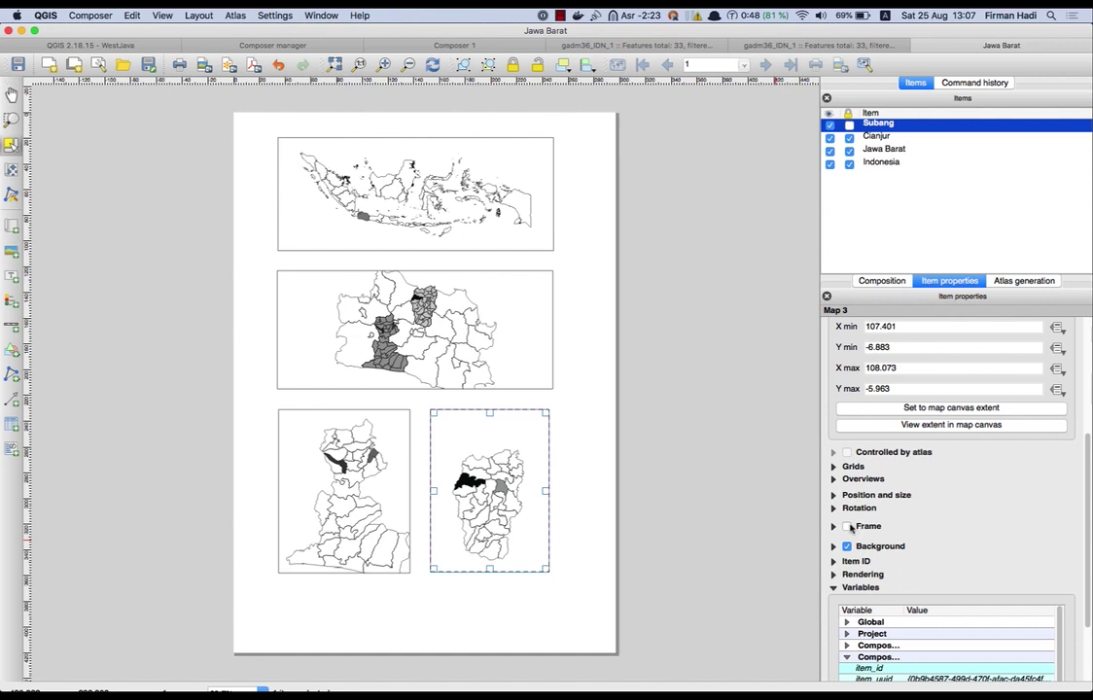
{"action": "left_click", "coordinate": [848, 526]}
{"action": "left_click", "coordinate": [671, 503]}
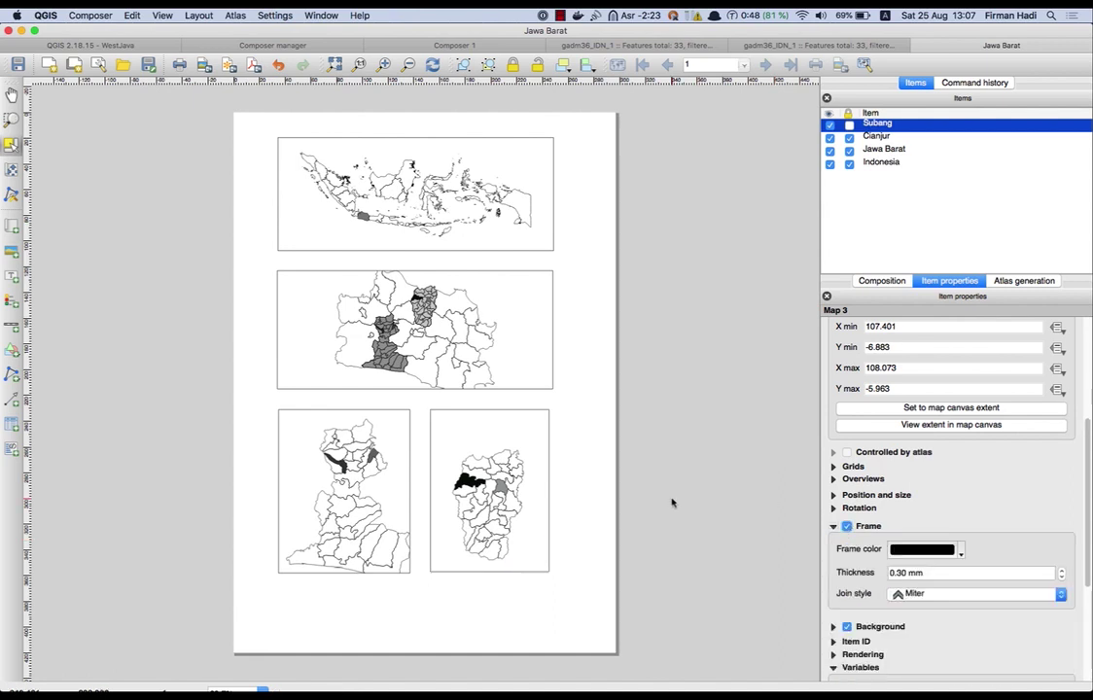
Widen the Subang map to align with the Jawa Barat map's right edge, and shift its content up to centre the regency vertically
{"action": "left_click", "coordinate": [545, 494]}
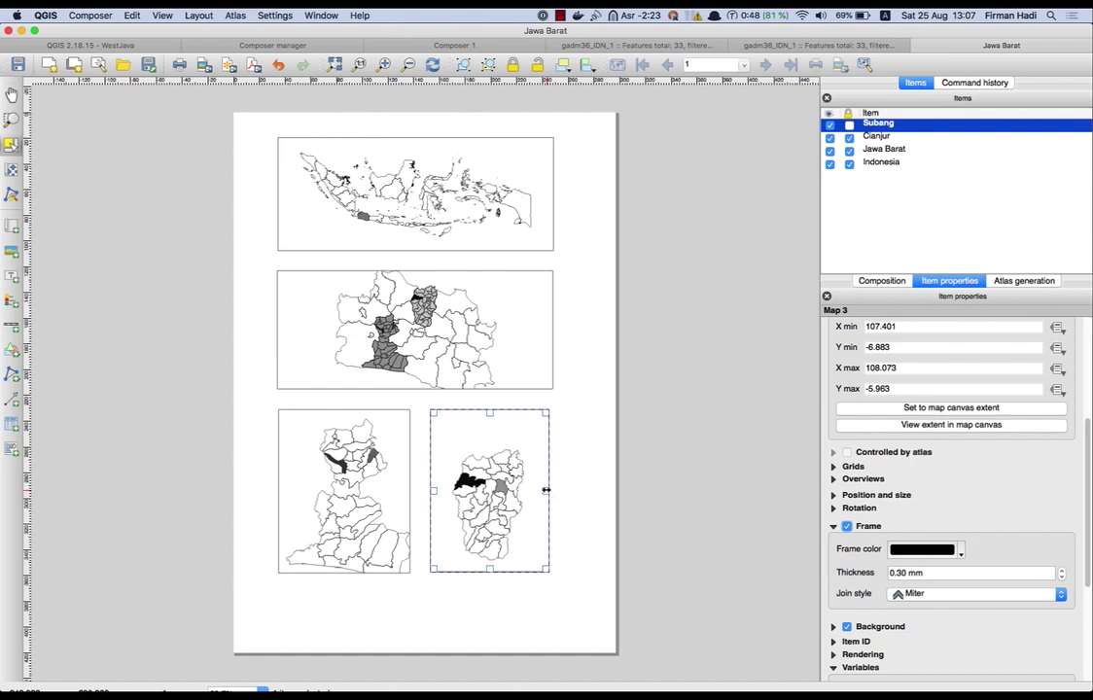
{"action": "left_click_drag", "start_coordinate": [546, 490], "coordinate": [552, 491]}
{"action": "left_click", "coordinate": [671, 484]}
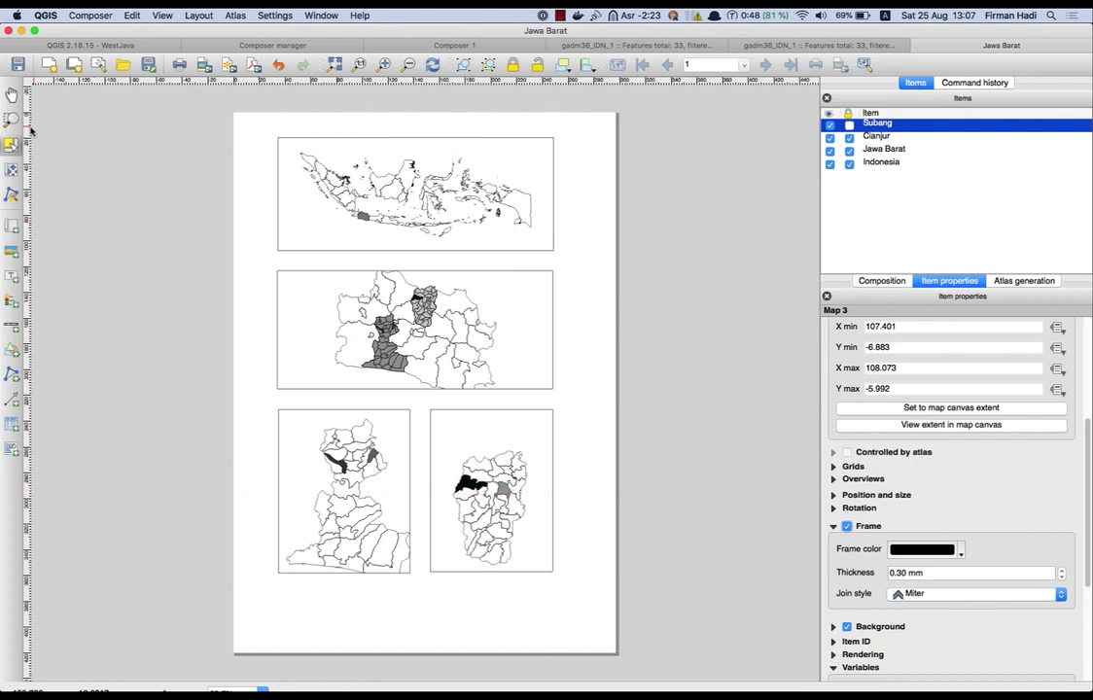
{"action": "left_click", "coordinate": [10, 171]}
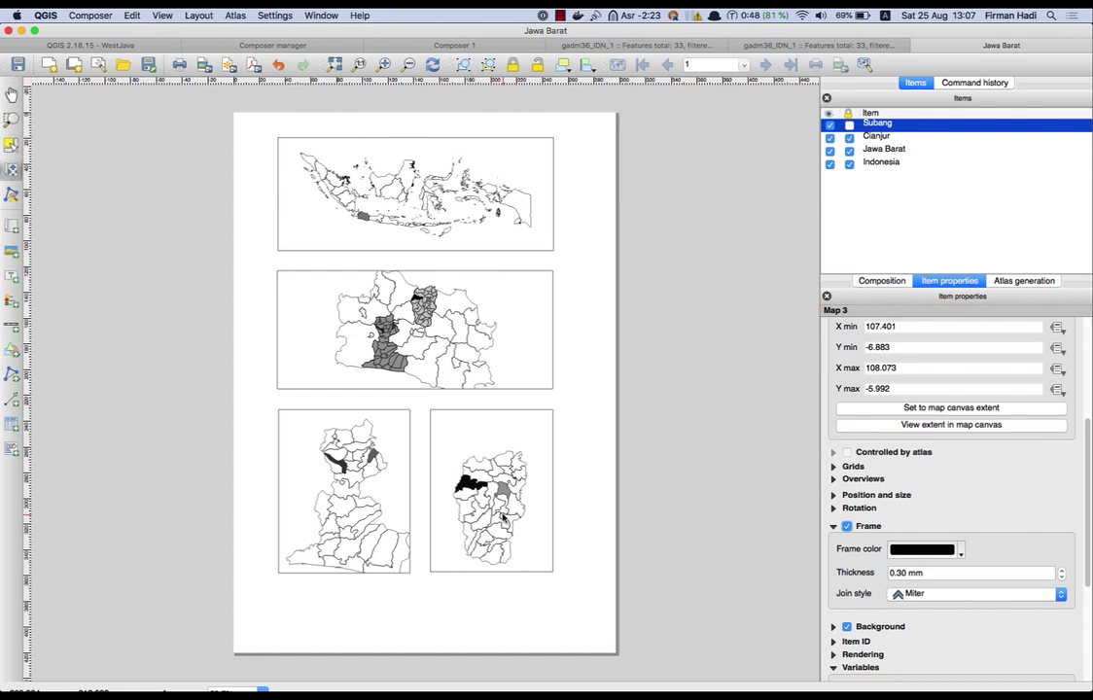
{"action": "left_click_drag", "start_coordinate": [503, 526], "coordinate": [503, 508]}
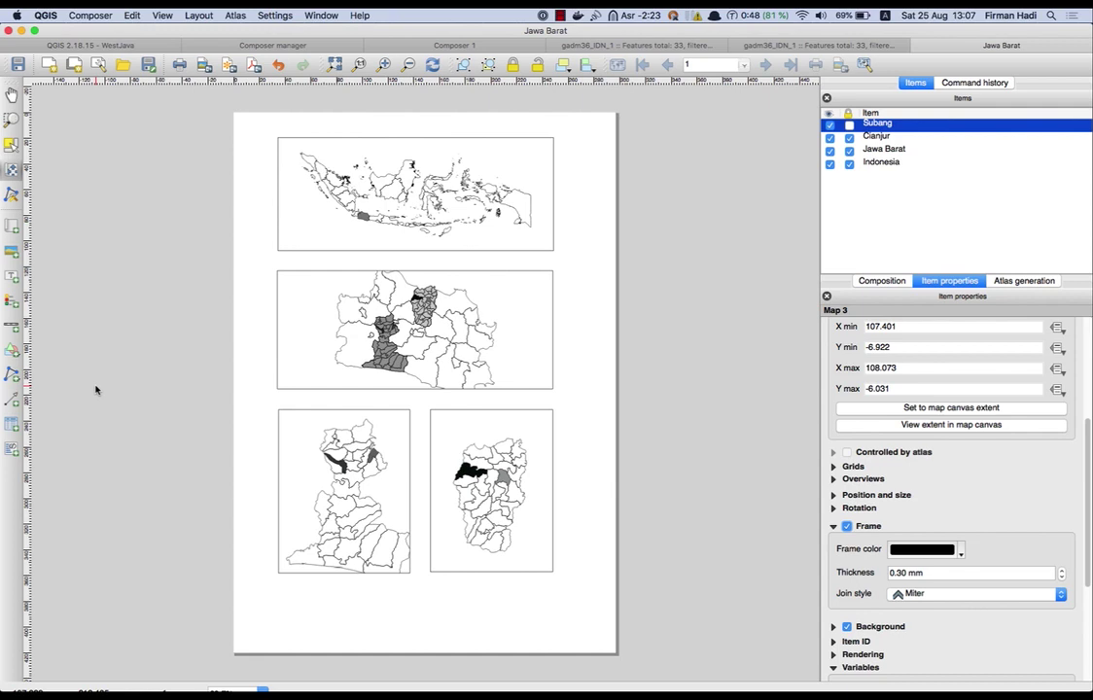
Add a small picture item below the Cianjur map, without choosing an image file from disk
{"action": "left_click", "coordinate": [13, 255]}
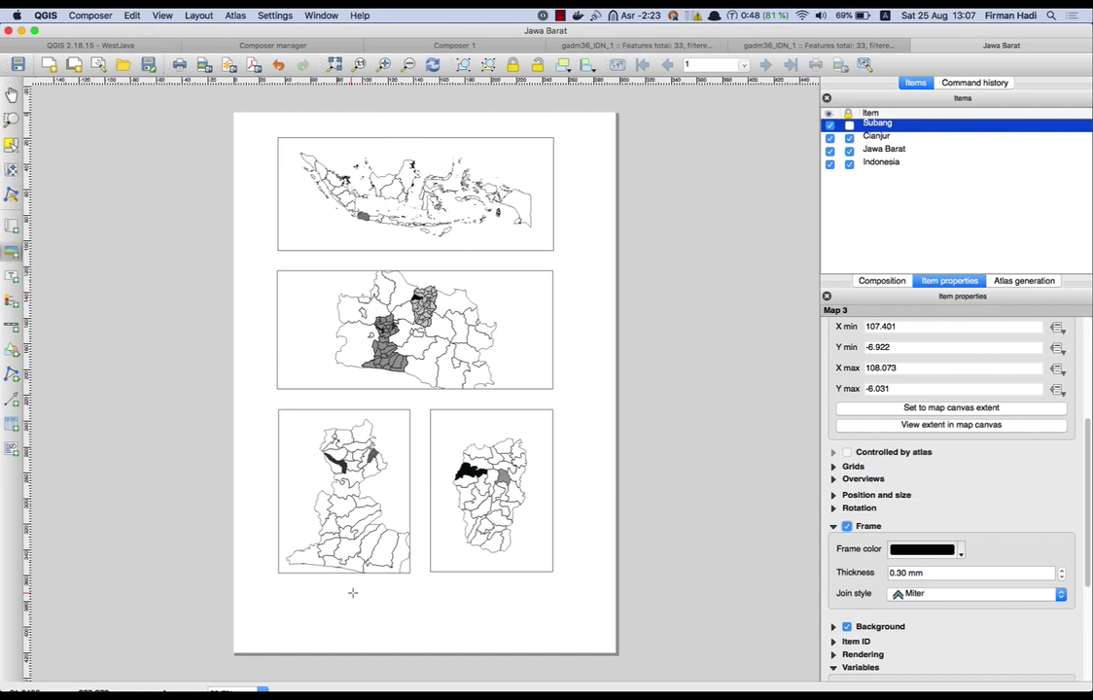
{"action": "left_click_drag", "start_coordinate": [303, 592], "coordinate": [342, 627]}
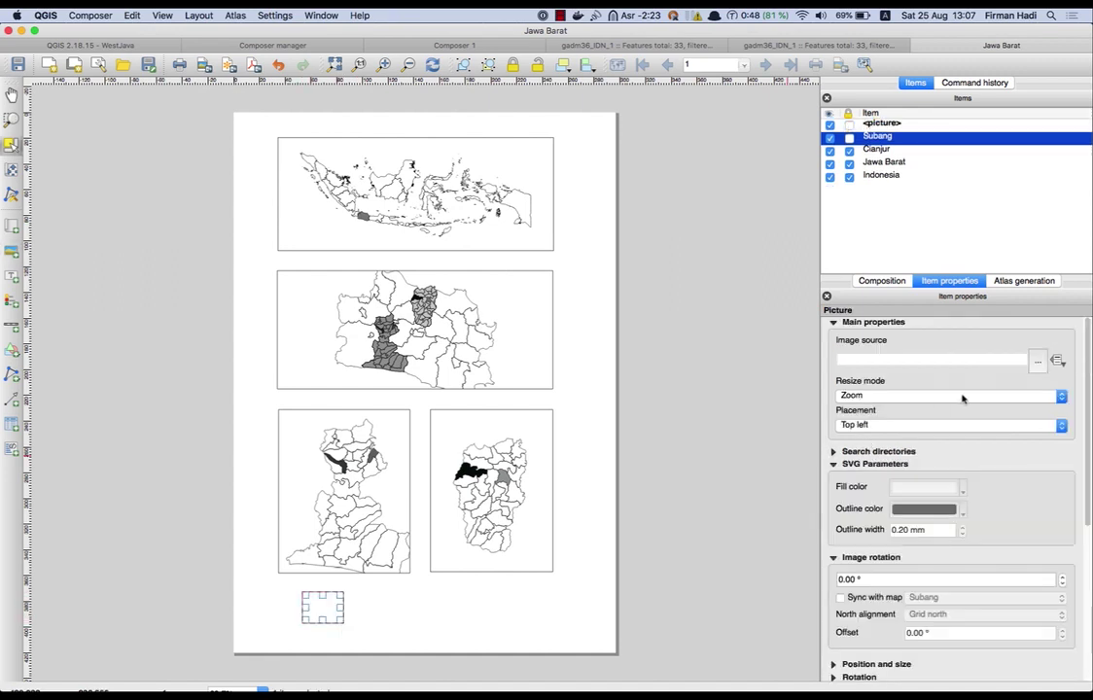
{"action": "left_click", "coordinate": [1037, 362]}
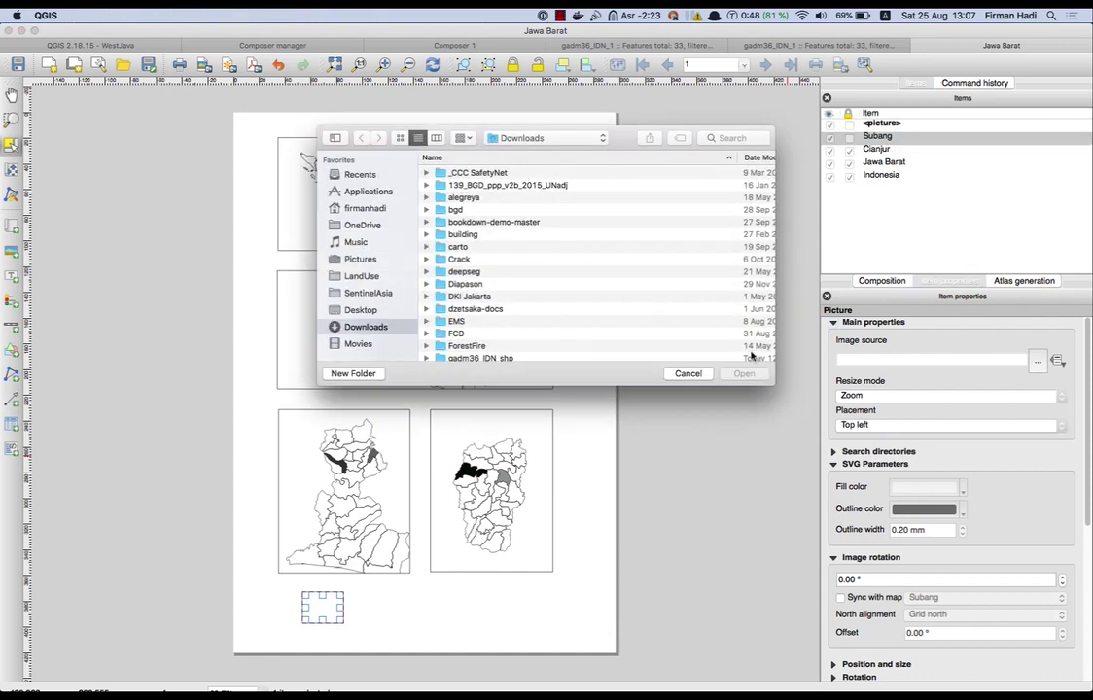
{"action": "key", "text": "Escape"}
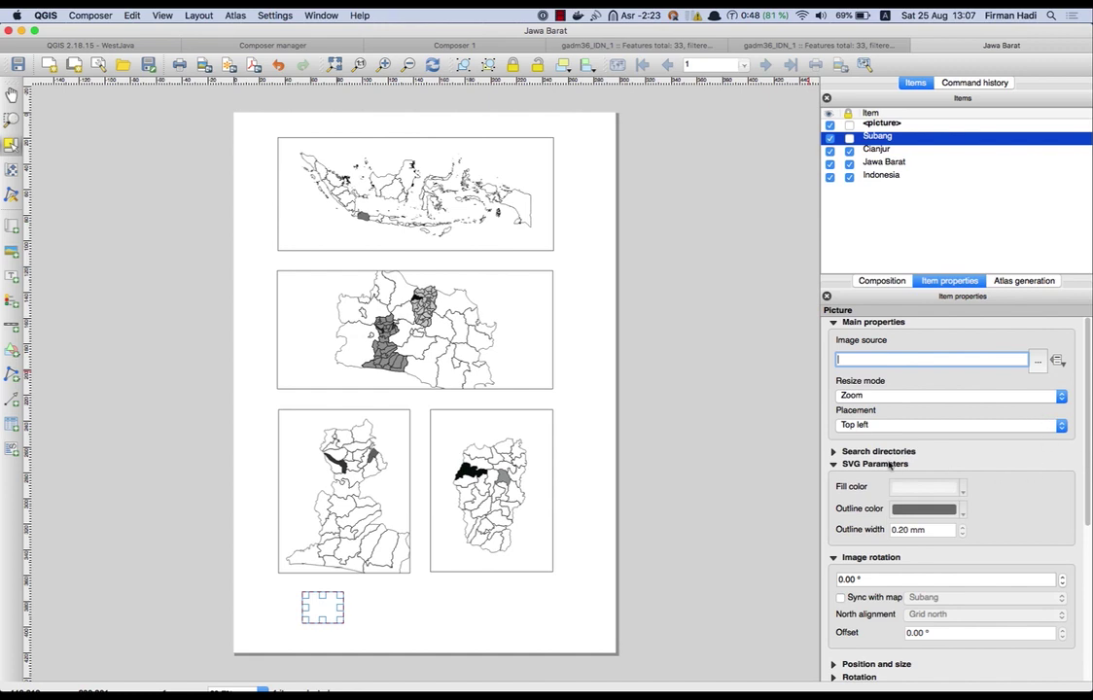
Assign the WindRose_01.svg symbol from the built-in SVG library to the new picture item
{"action": "left_click", "coordinate": [834, 452]}
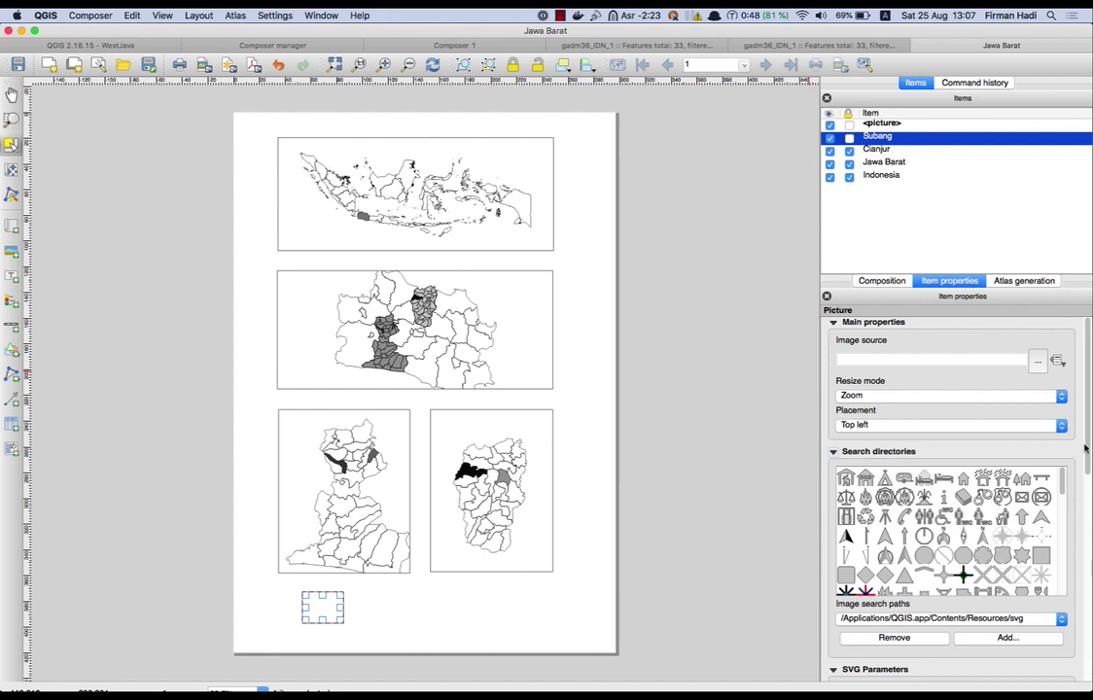
{"action": "left_click_drag", "start_coordinate": [1083, 448], "coordinate": [1089, 485]}
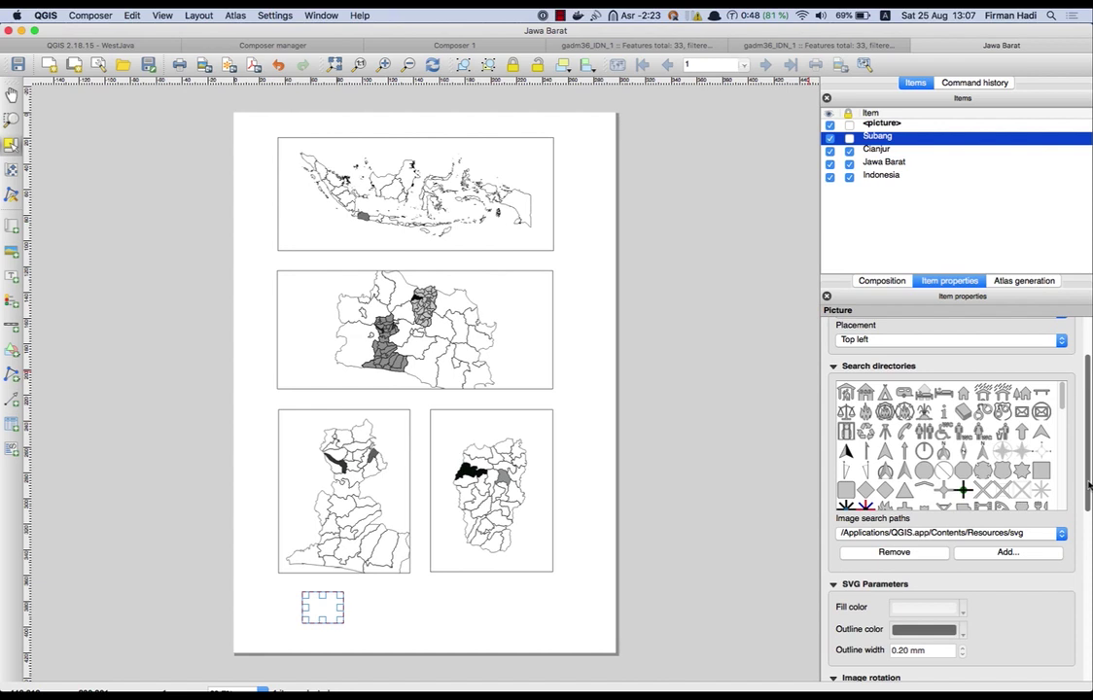
{"action": "scroll", "coordinate": [1048, 446], "scroll_direction": "down", "scroll_amount": 4}
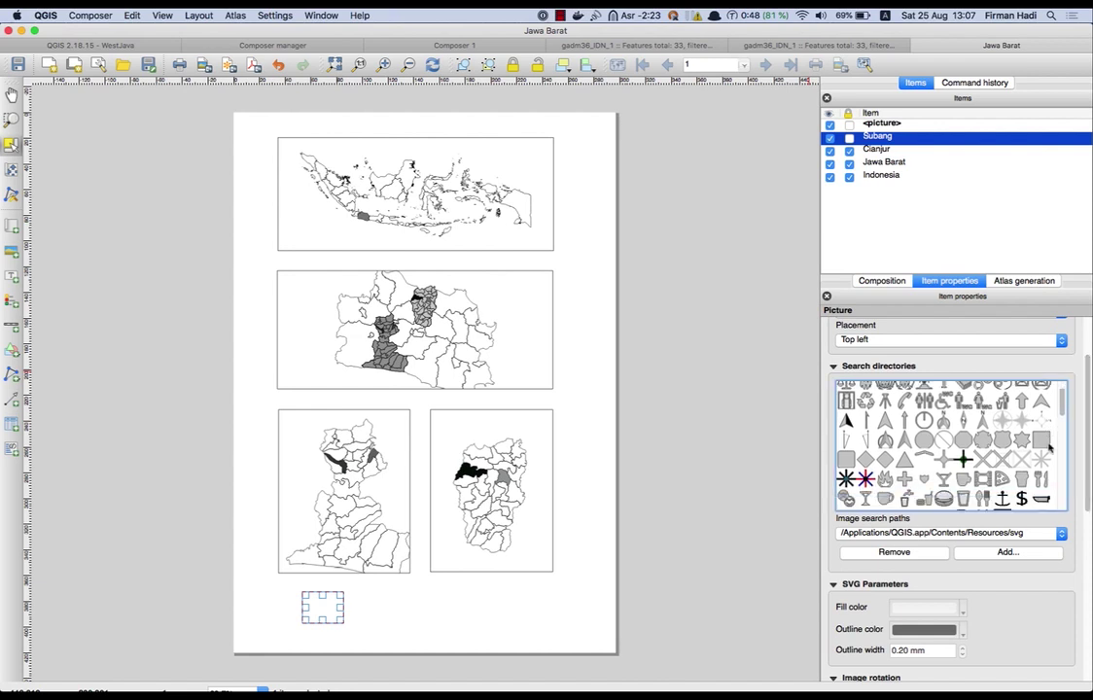
{"action": "scroll", "coordinate": [1048, 445], "scroll_direction": "down", "scroll_amount": 3}
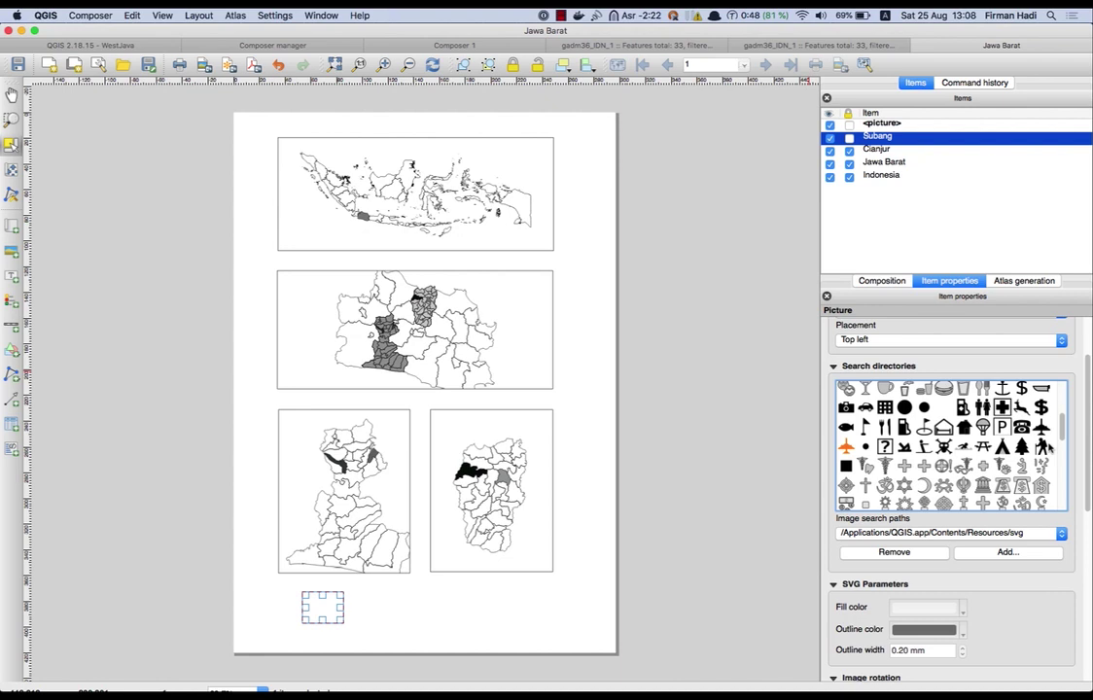
{"action": "scroll", "coordinate": [1048, 445], "scroll_direction": "down", "scroll_amount": 8}
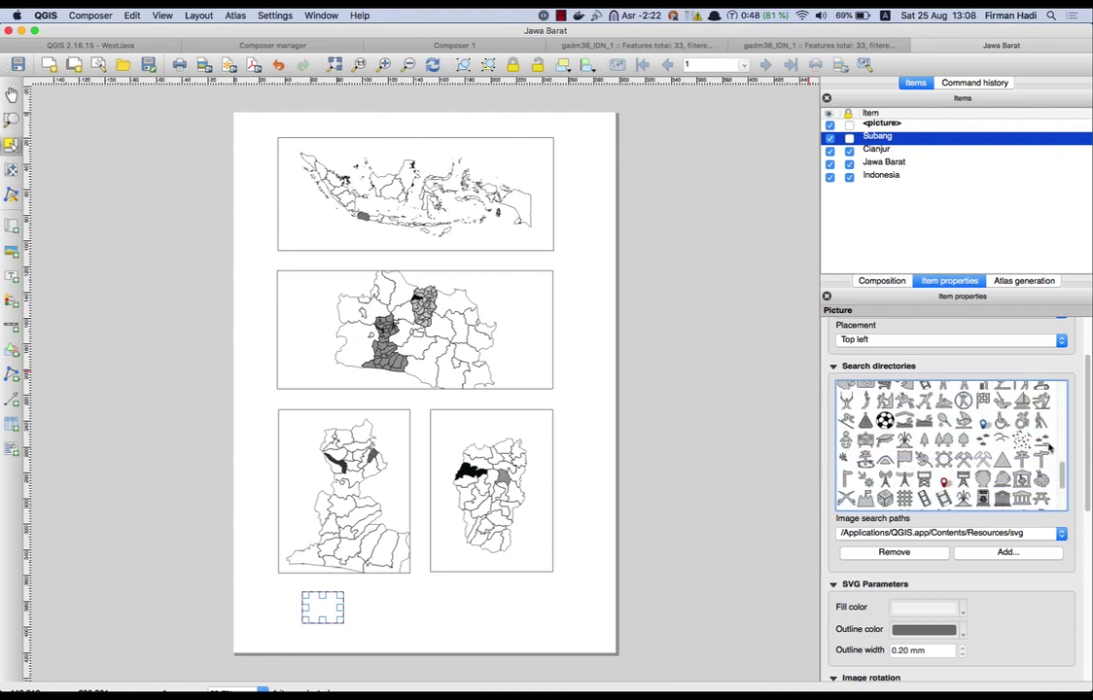
{"action": "scroll", "coordinate": [1048, 445], "scroll_direction": "down", "scroll_amount": 8}
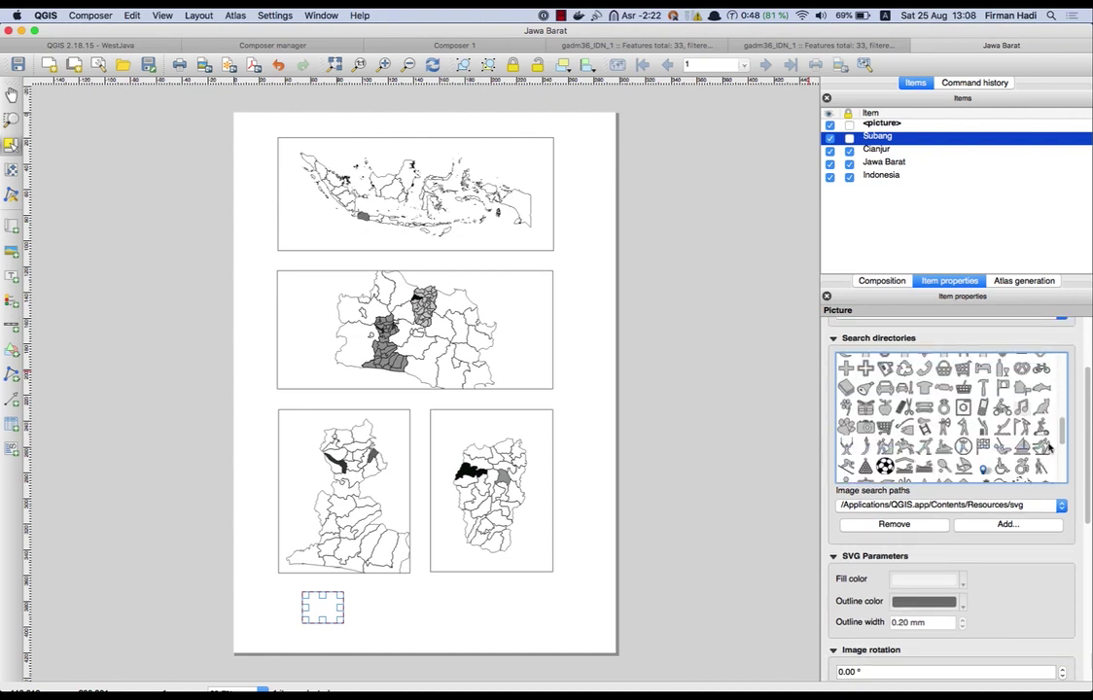
{"action": "scroll", "coordinate": [1048, 445], "scroll_direction": "down", "scroll_amount": 3}
{"action": "left_click", "coordinate": [1003, 471]}
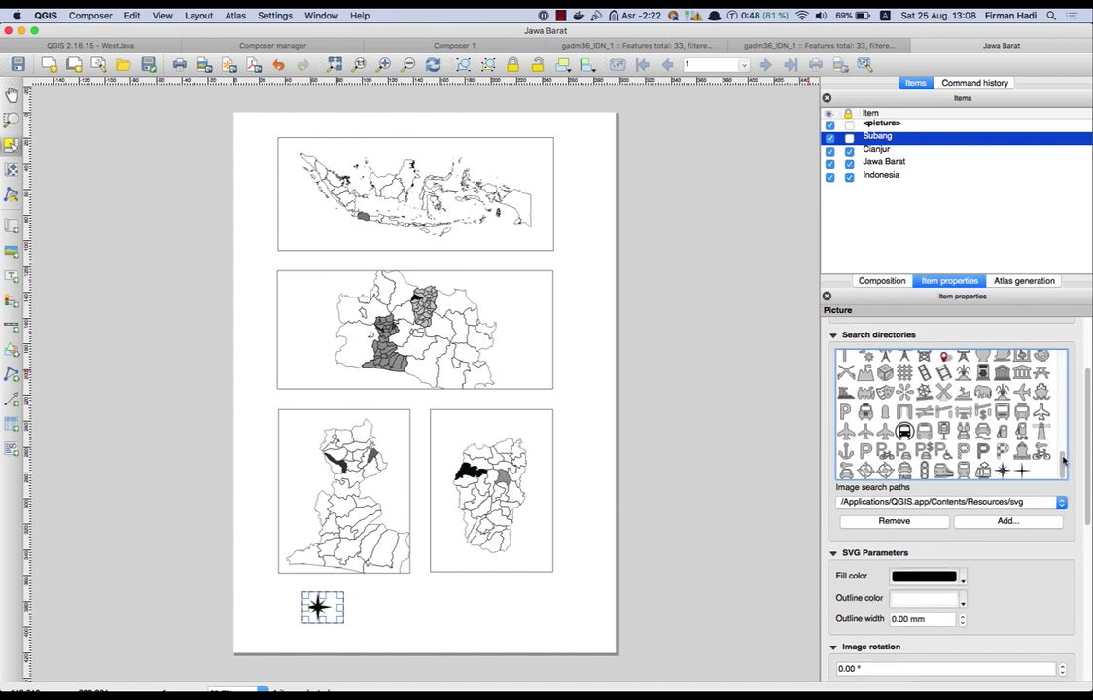
Replace the wind rose picture with the dark, notched arrowhead north arrow from the built-in SVG library
{"action": "scroll", "coordinate": [1074, 450], "scroll_direction": "up", "scroll_amount": 3}
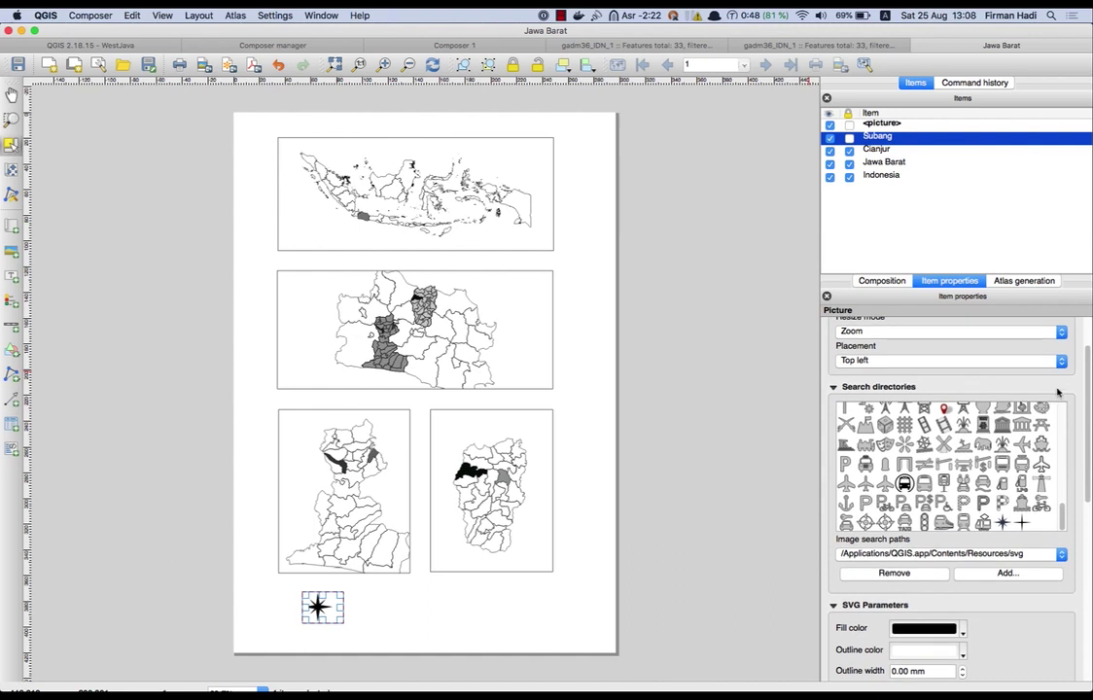
{"action": "scroll", "coordinate": [1083, 441], "scroll_direction": "up", "scroll_amount": 2}
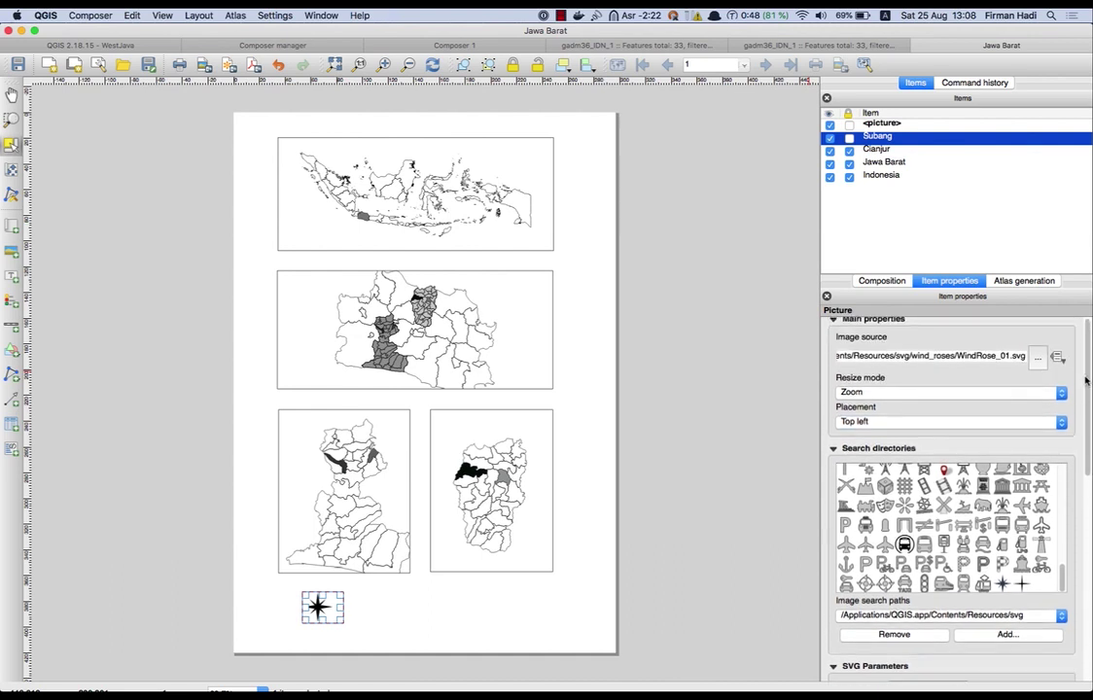
{"action": "scroll", "coordinate": [1083, 408], "scroll_direction": "down", "scroll_amount": 4}
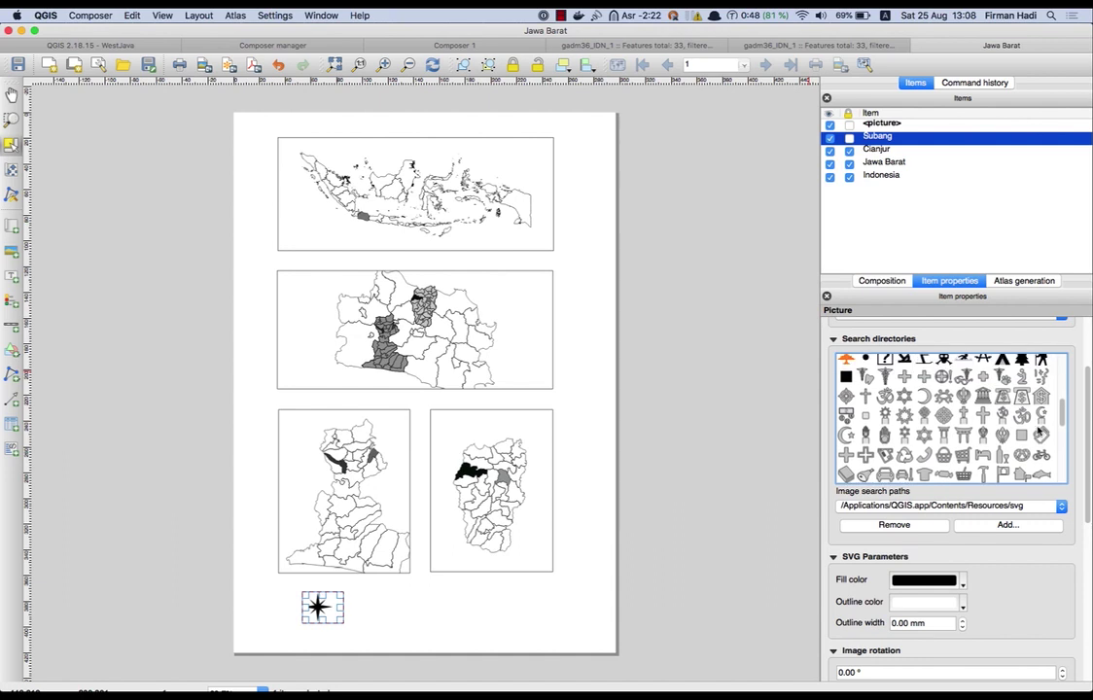
{"action": "scroll", "coordinate": [1038, 431], "scroll_direction": "up", "scroll_amount": 3}
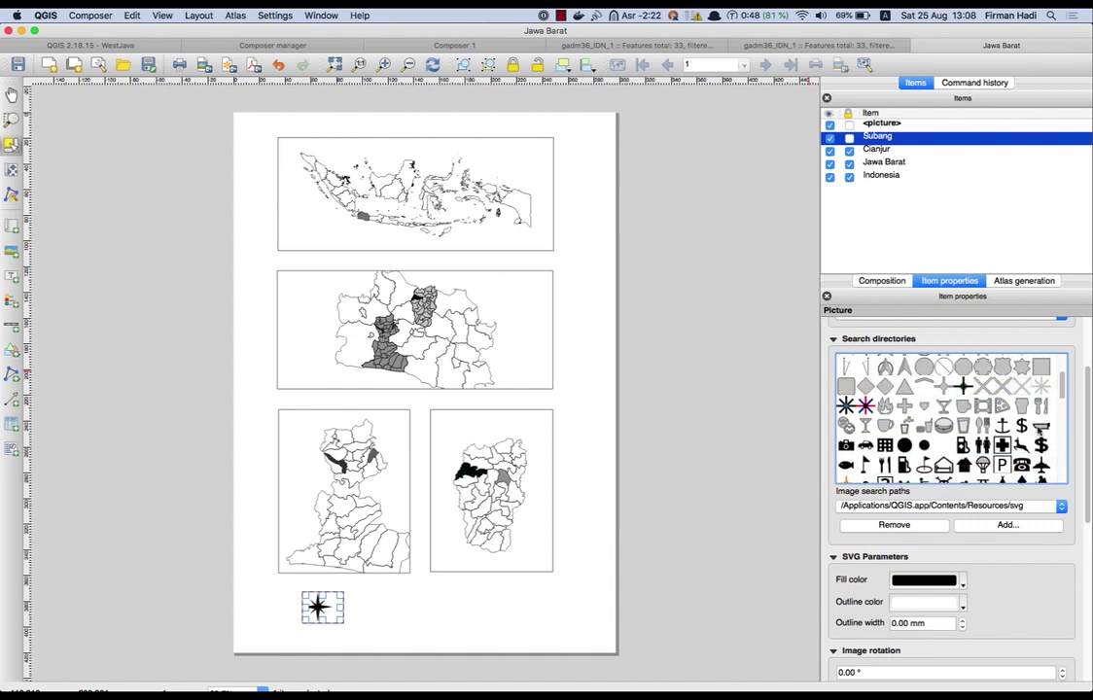
{"action": "scroll", "coordinate": [987, 430], "scroll_direction": "up", "scroll_amount": 1}
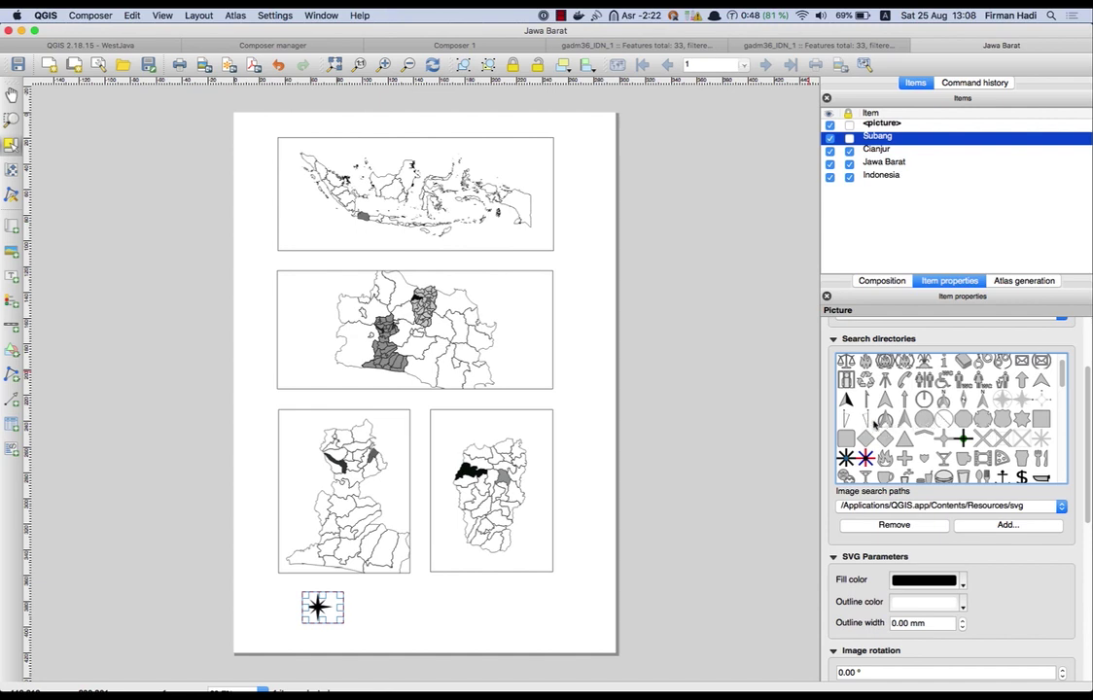
{"action": "left_click", "coordinate": [885, 420]}
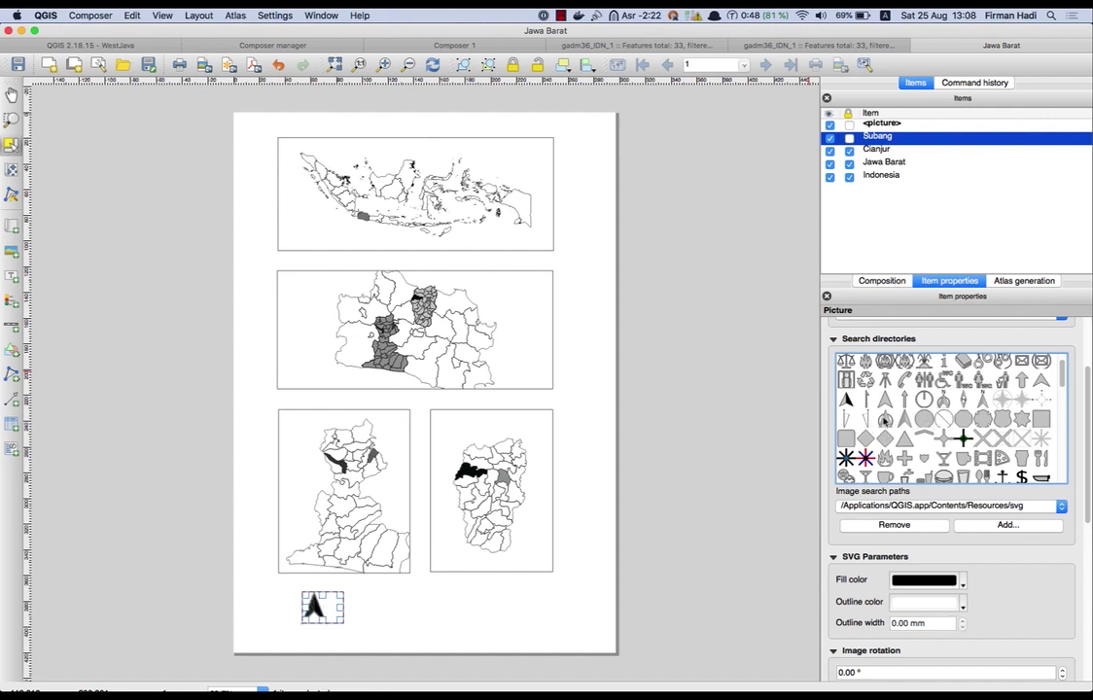
{"action": "left_click", "coordinate": [658, 595]}
{"action": "left_click", "coordinate": [315, 610]}
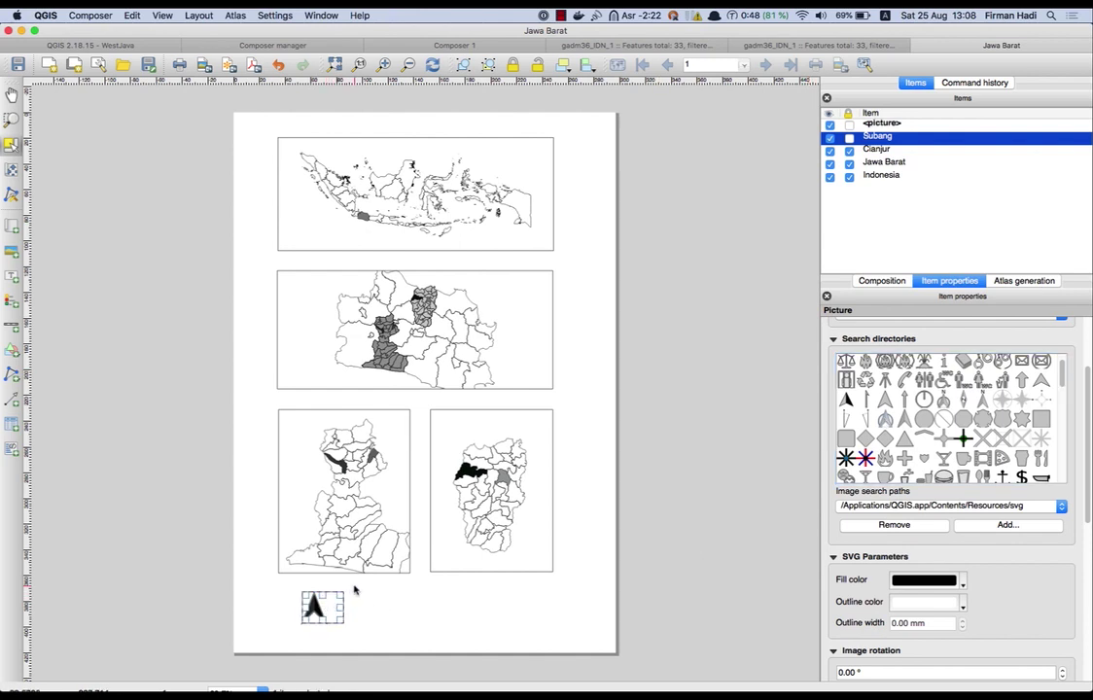
Resize the north arrow picture to about 49 by 37 mm in the space below the Cianjur map
{"action": "left_click_drag", "start_coordinate": [1089, 481], "coordinate": [1089, 610]}
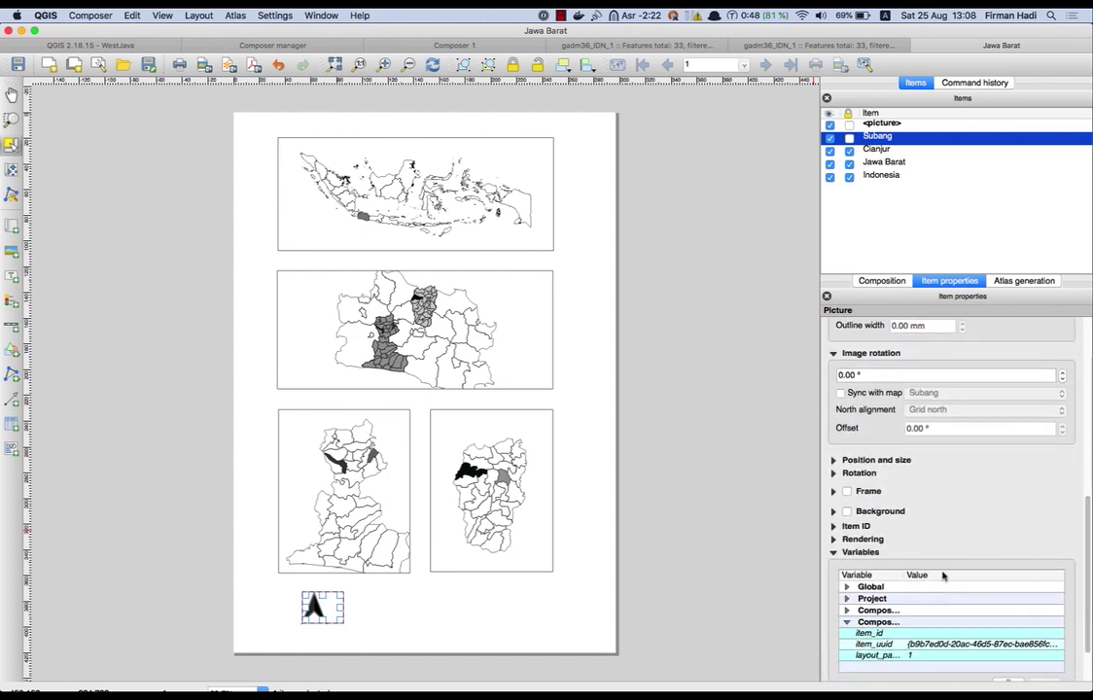
{"action": "left_click", "coordinate": [473, 598]}
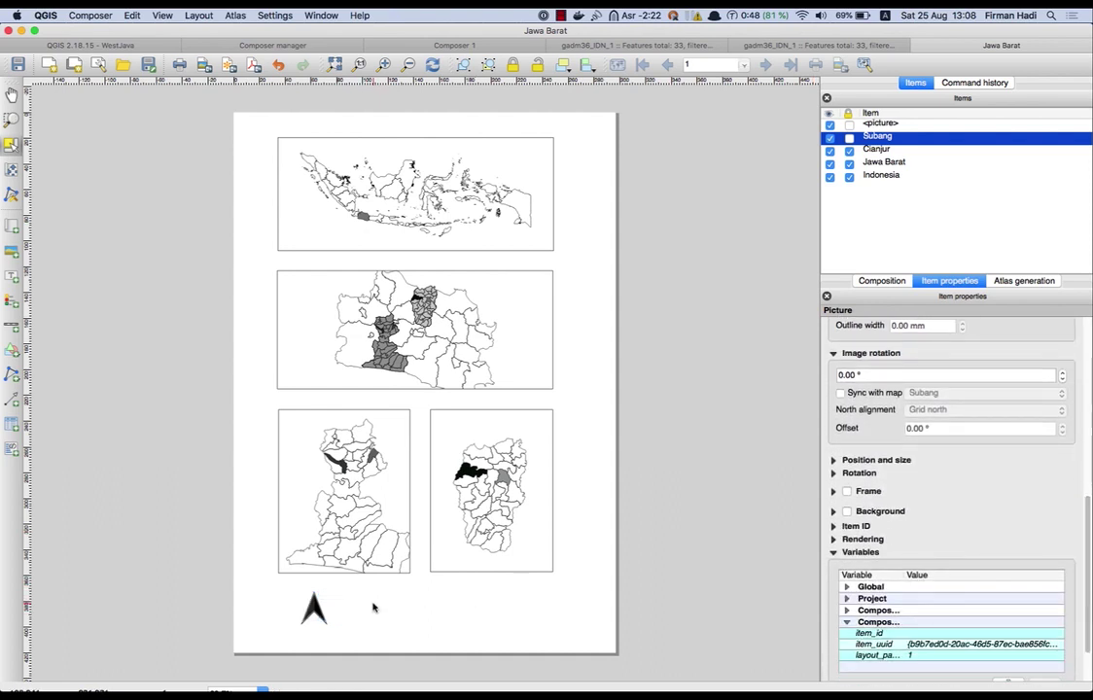
{"action": "left_click", "coordinate": [320, 611]}
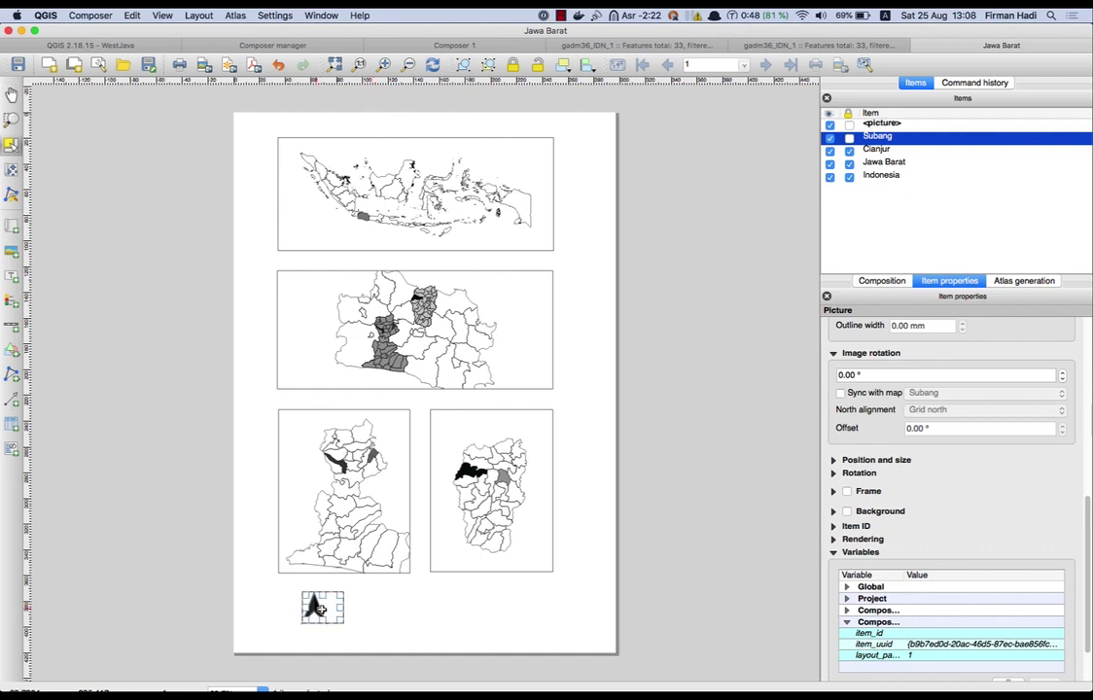
{"action": "left_click_drag", "start_coordinate": [339, 593], "coordinate": [371, 569]}
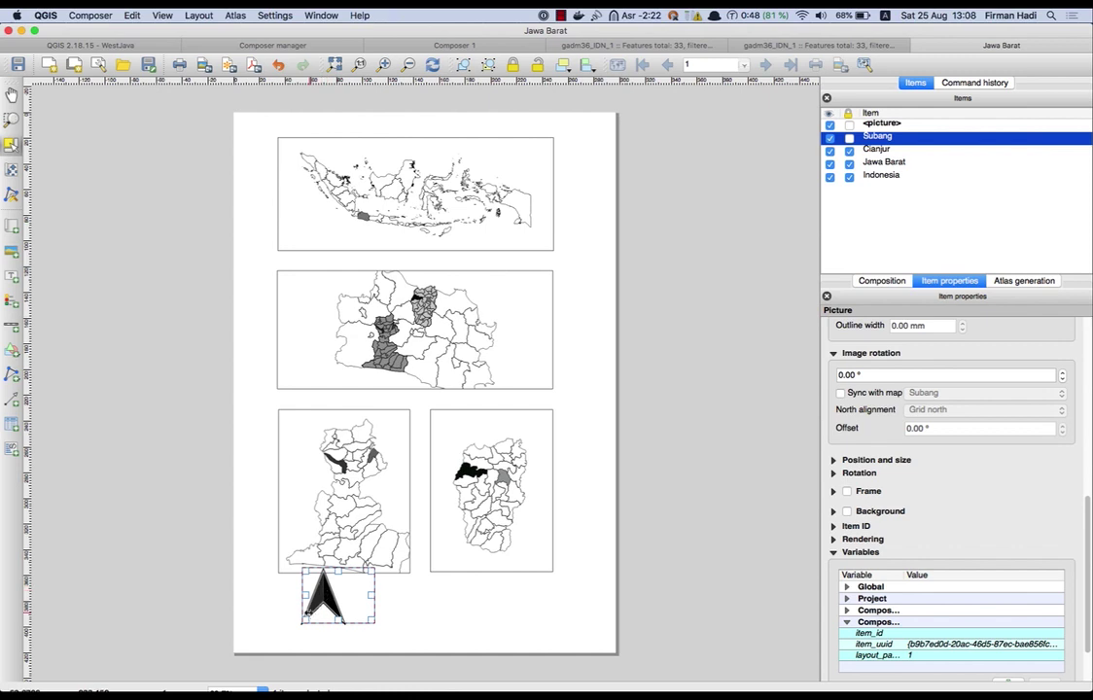
{"action": "left_click_drag", "start_coordinate": [301, 620], "coordinate": [284, 637]}
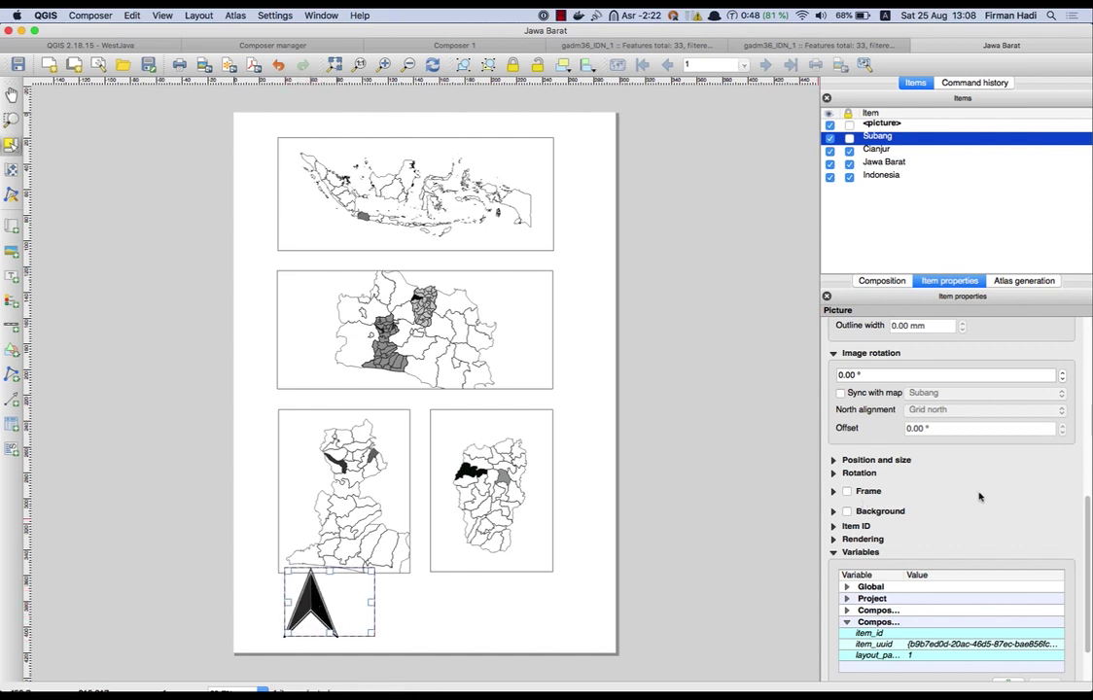
{"action": "left_click", "coordinate": [833, 460]}
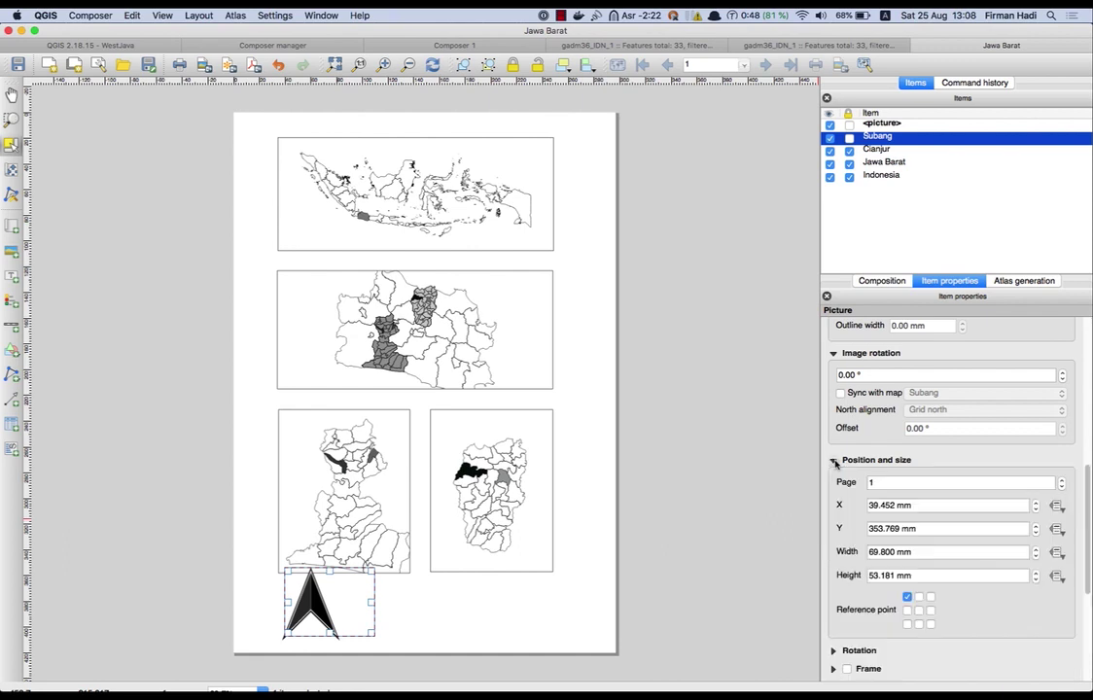
{"action": "left_click", "coordinate": [918, 610]}
{"action": "left_click_drag", "start_coordinate": [371, 574], "coordinate": [346, 615]}
{"action": "left_click", "coordinate": [440, 596]}
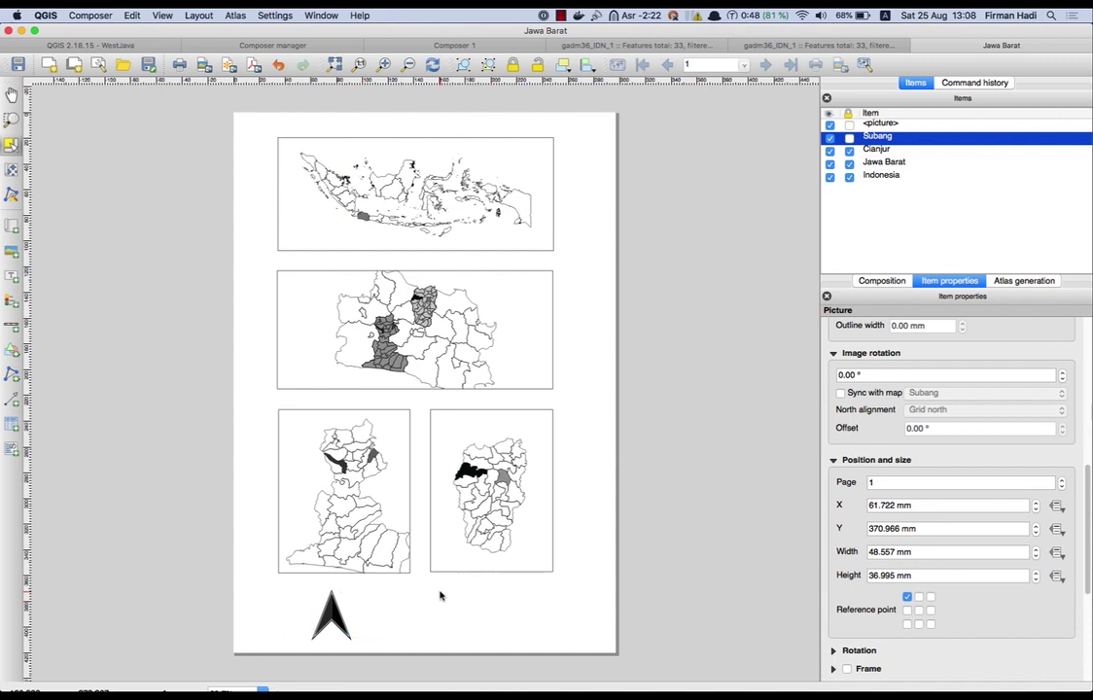
Nudge the north arrow picture 7 mm to the right, beneath the middle of the Cianjur map
{"action": "left_click", "coordinate": [338, 612]}
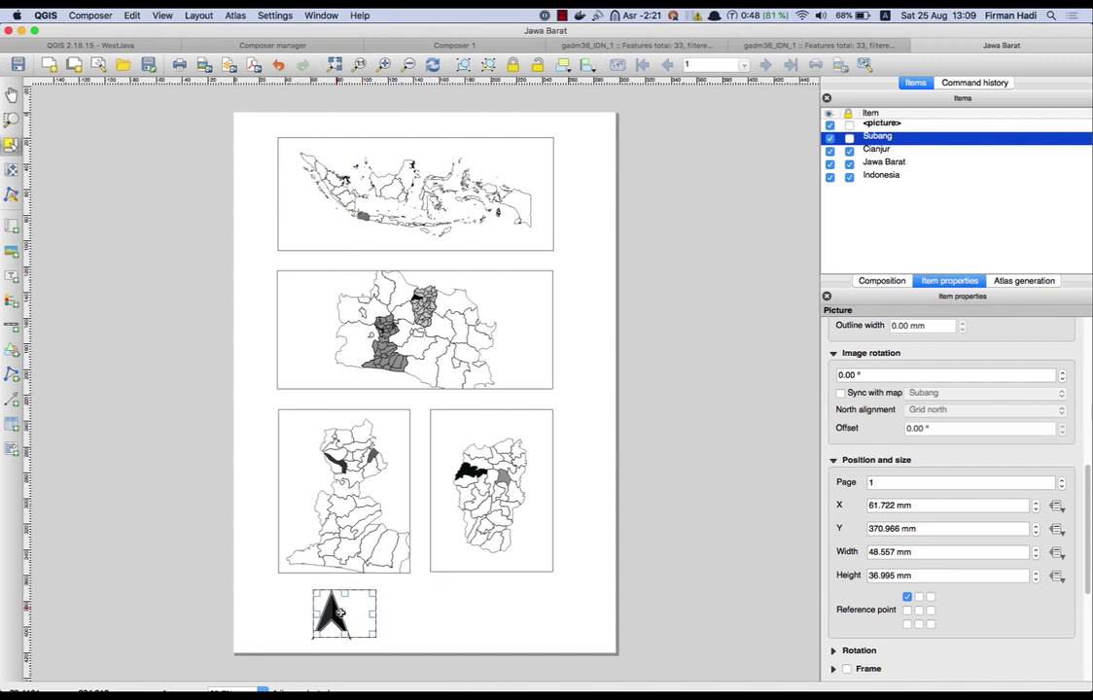
{"action": "key", "text": "Right"}
{"action": "key", "text": "Right"}
{"action": "key", "text": "Right"}
{"action": "key", "text": "Right"}
{"action": "key", "text": "Right"}
{"action": "key", "text": "Right"}
{"action": "key", "text": "Right"}
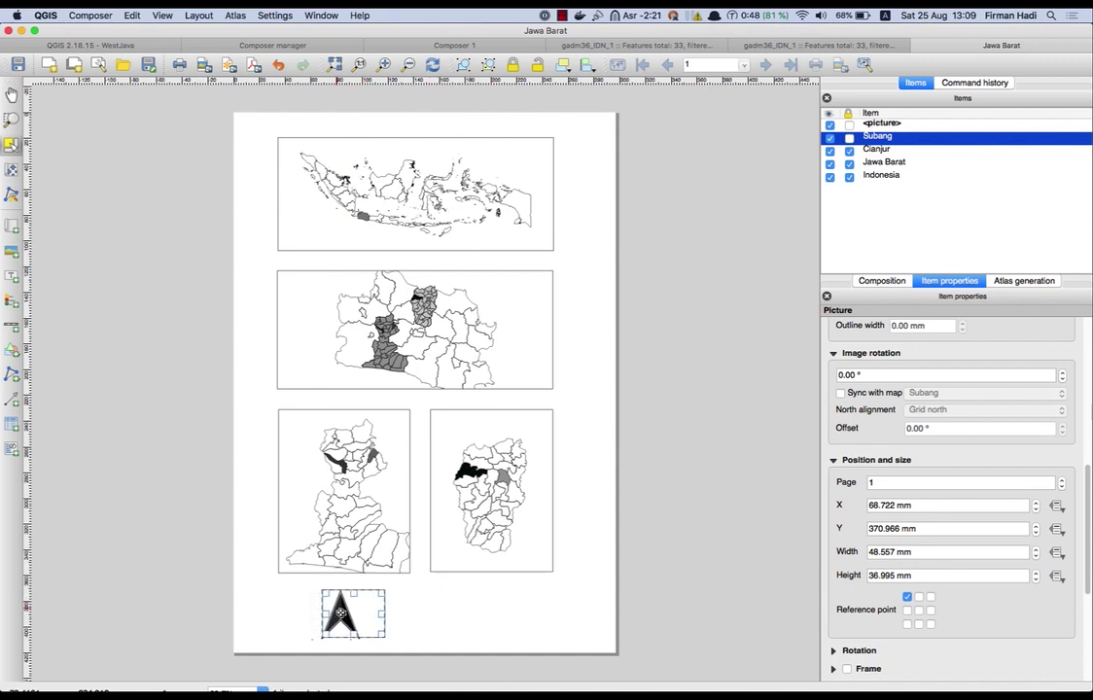
{"action": "left_click", "coordinate": [459, 641]}
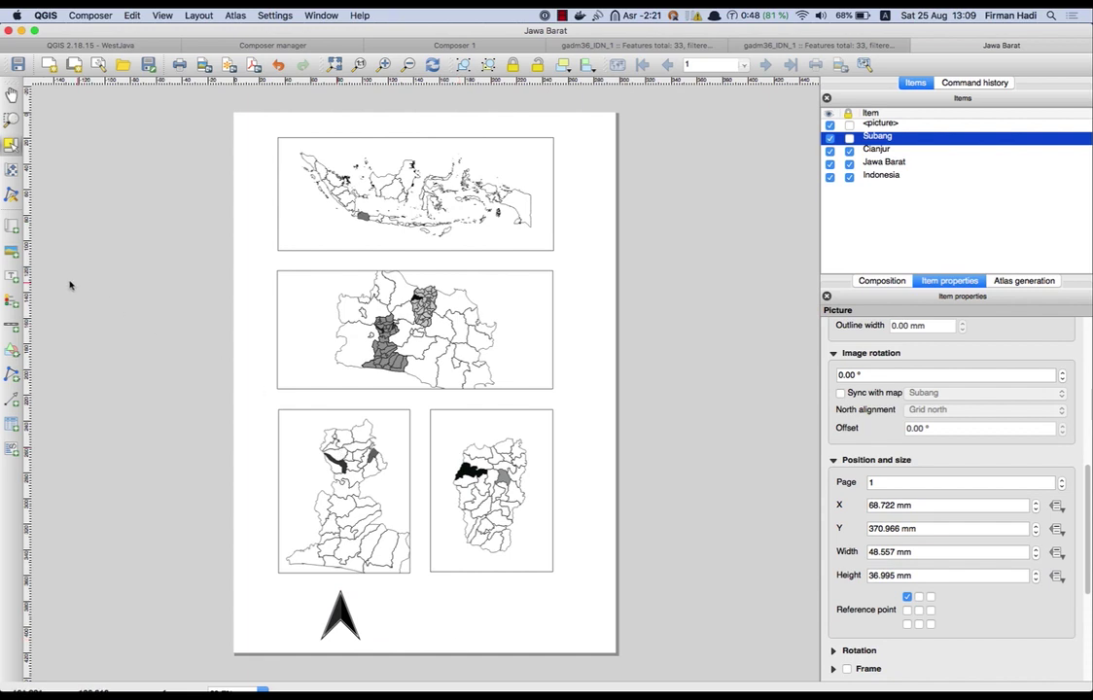
Add a legend to the right of the north arrow, below the Subang map
{"action": "left_click", "coordinate": [13, 300]}
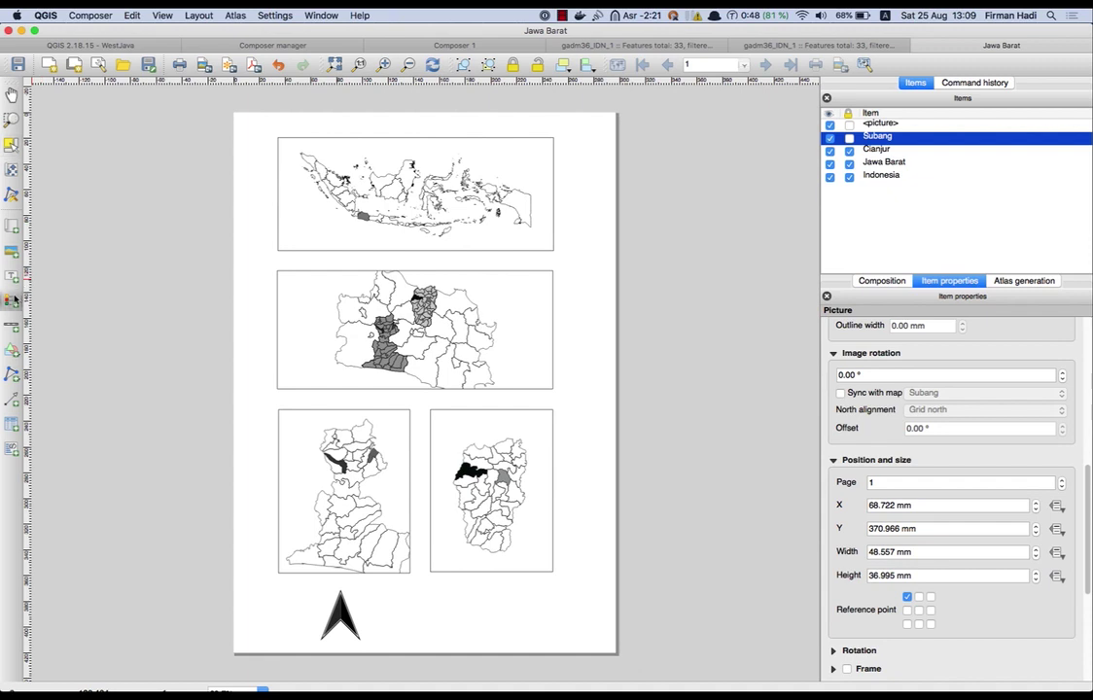
{"action": "left_click_drag", "start_coordinate": [420, 591], "coordinate": [534, 629]}
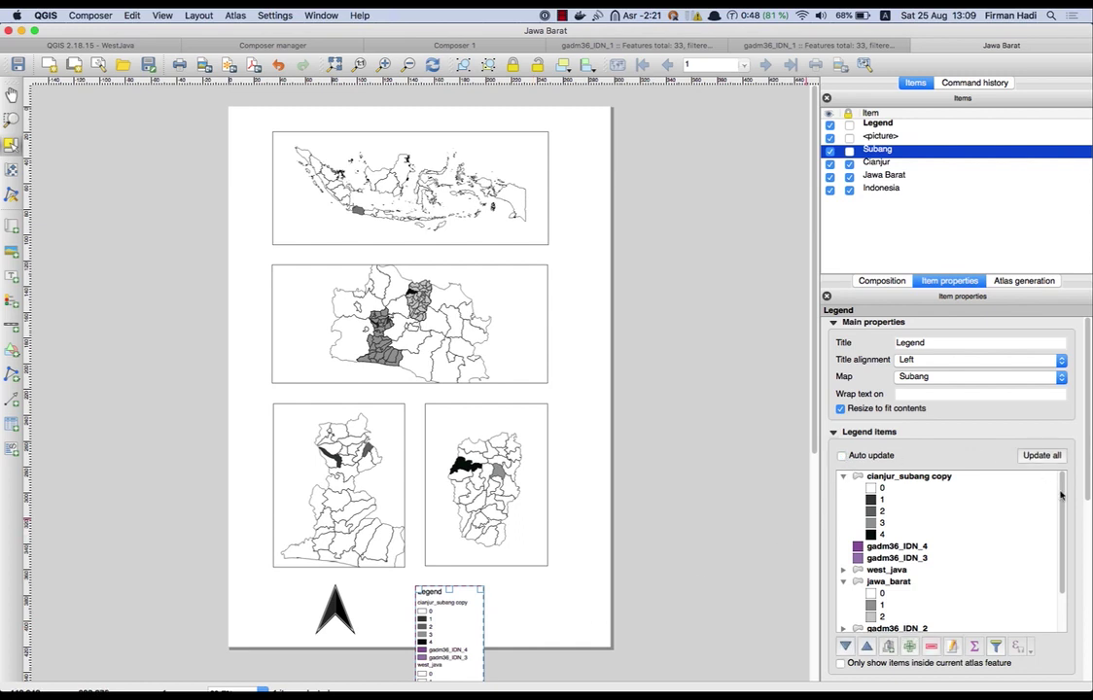
Remove gadm36_IDN_2, gadm36_IDN_3, gadm36_IDN_4 and the unlabelled magenta class of west_java from the legend
{"action": "scroll", "coordinate": [956, 437], "scroll_direction": "down", "scroll_amount": 5}
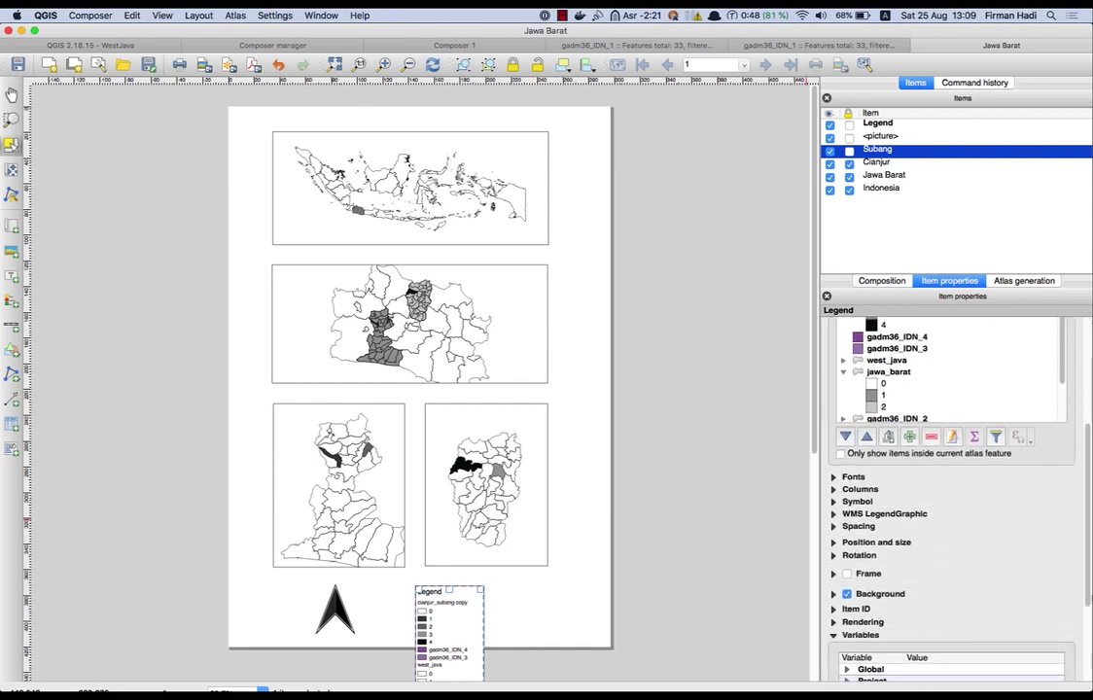
{"action": "scroll", "coordinate": [989, 370], "scroll_direction": "down", "scroll_amount": 5}
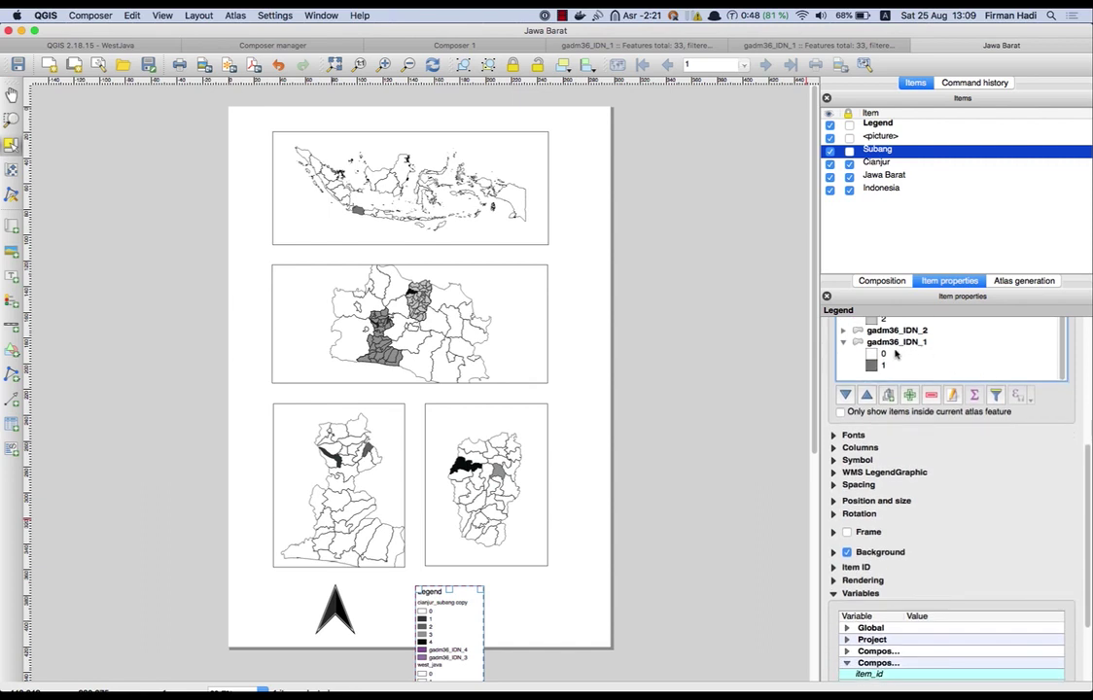
{"action": "left_click", "coordinate": [876, 331]}
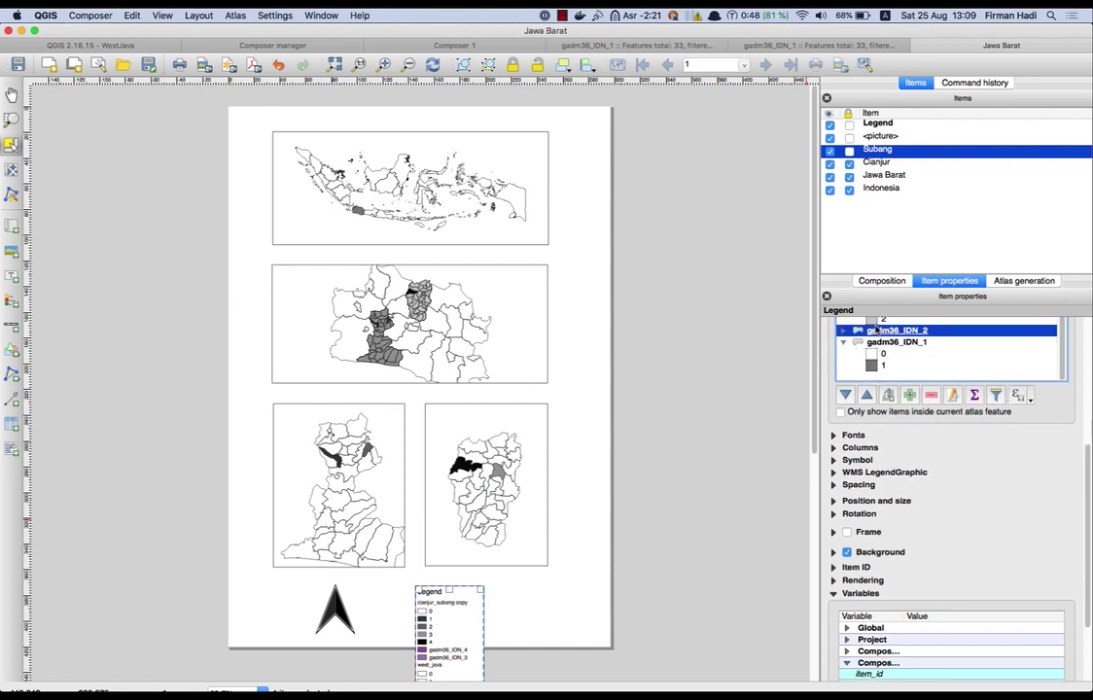
{"action": "left_click", "coordinate": [930, 395]}
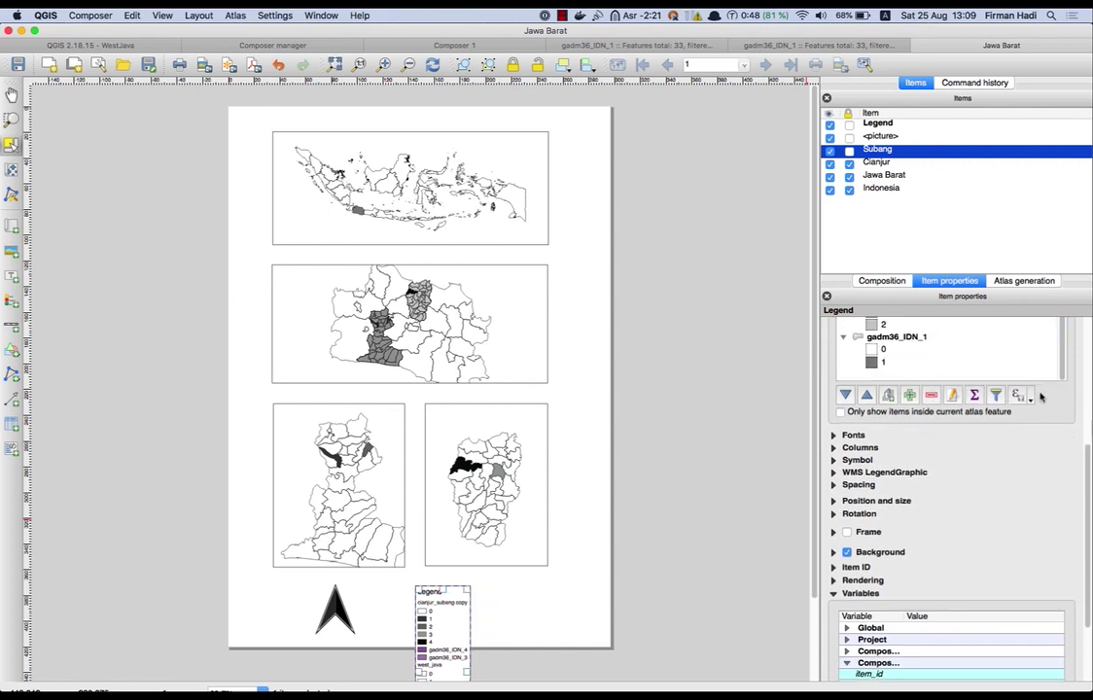
{"action": "scroll", "coordinate": [1081, 425], "scroll_direction": "up", "scroll_amount": 3}
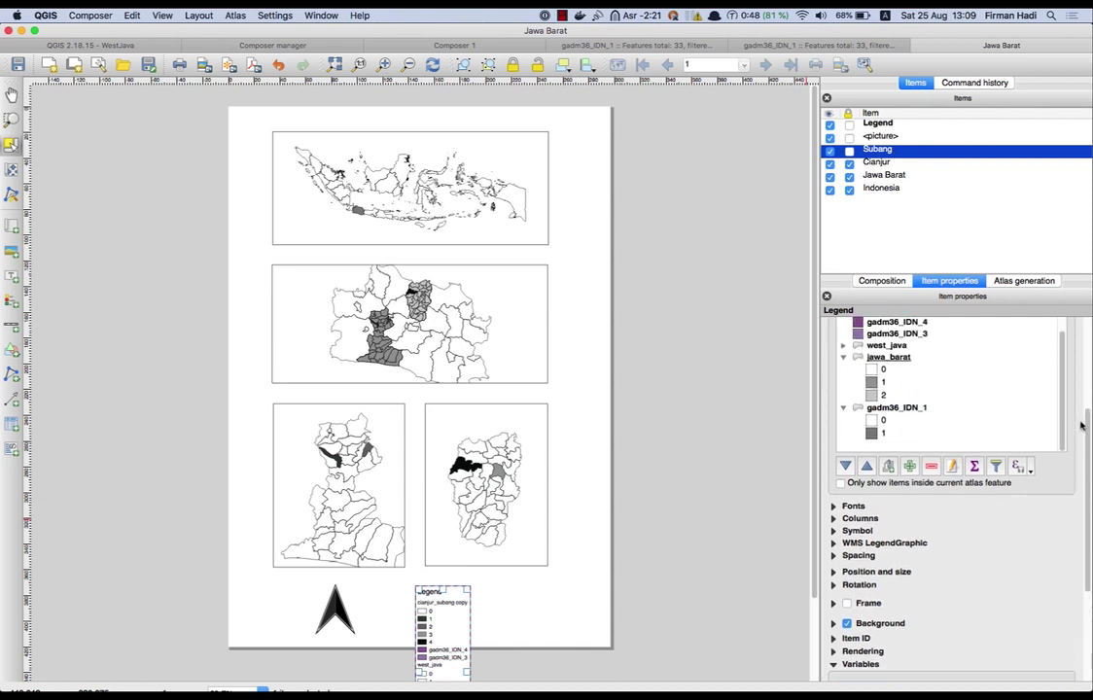
{"action": "scroll", "coordinate": [959, 404], "scroll_direction": "up", "scroll_amount": 2}
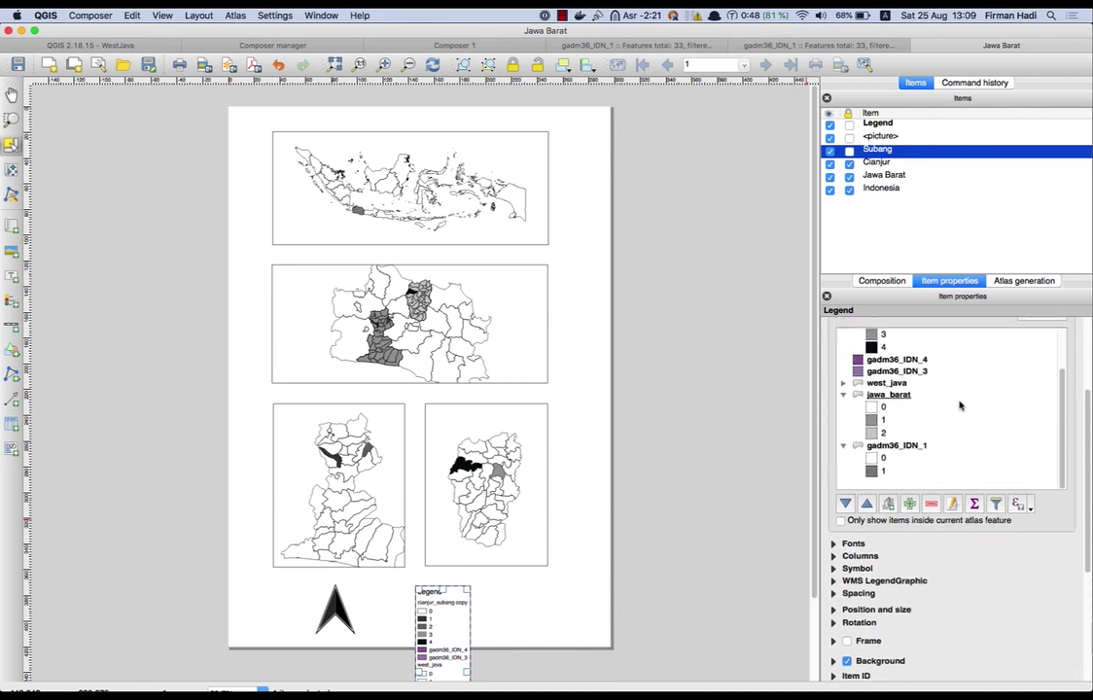
{"action": "left_click", "coordinate": [931, 502]}
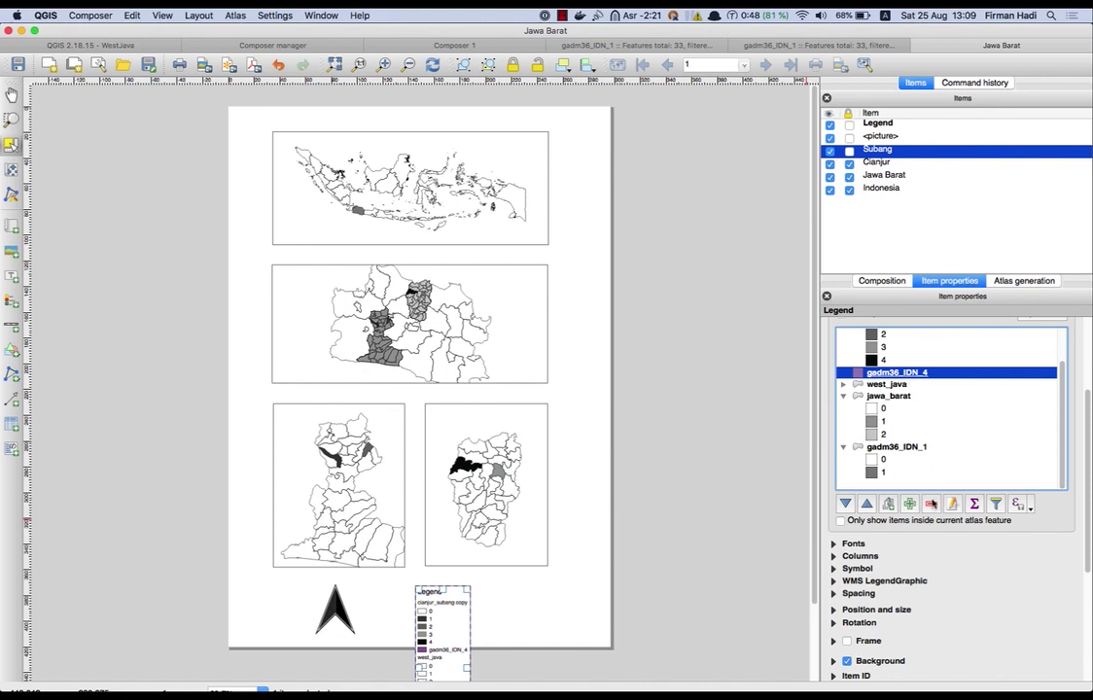
{"action": "left_click", "coordinate": [931, 504]}
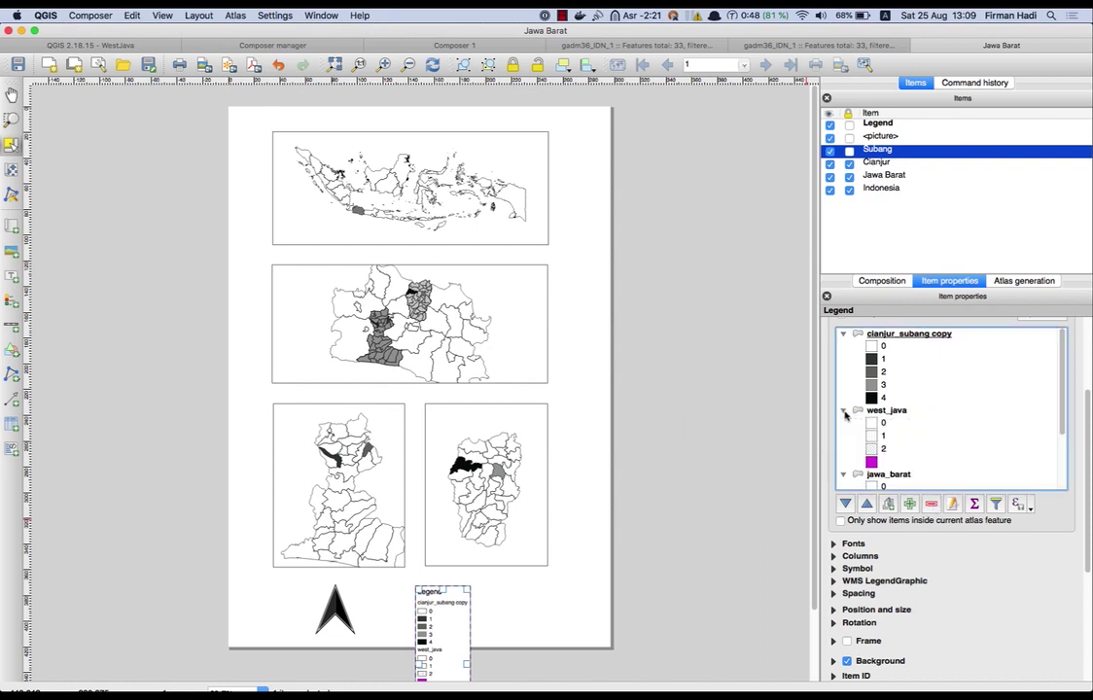
{"action": "left_click", "coordinate": [875, 462]}
{"action": "left_click", "coordinate": [931, 503]}
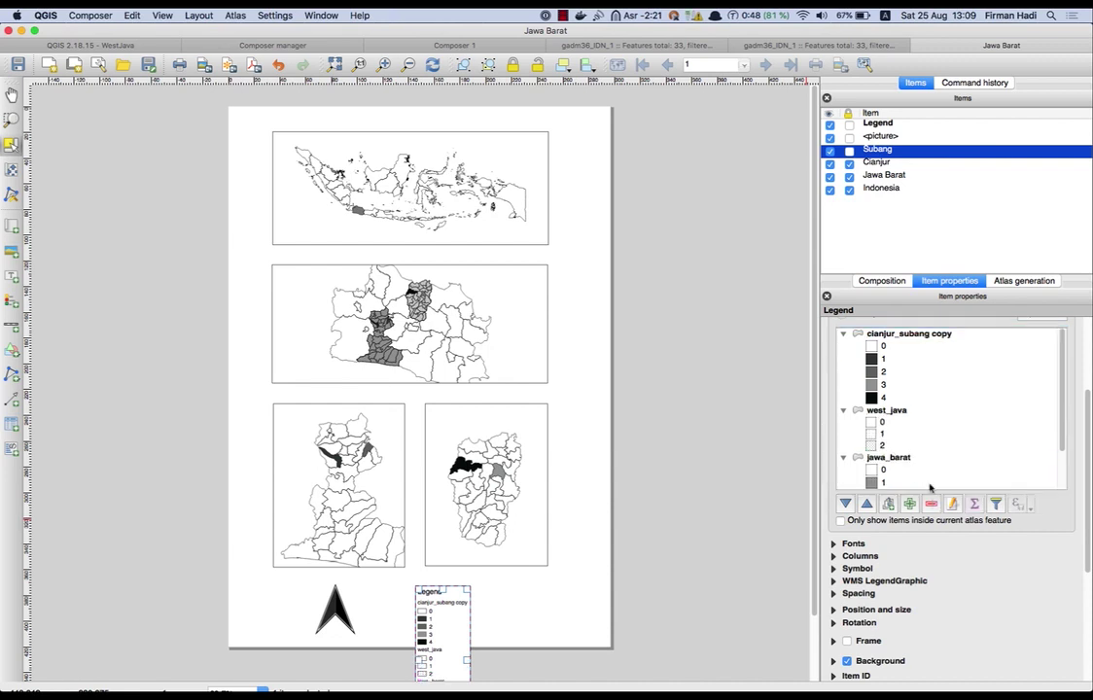
Rename the west_java group in the legend as Jawa Barat
{"action": "double_click", "coordinate": [896, 411]}
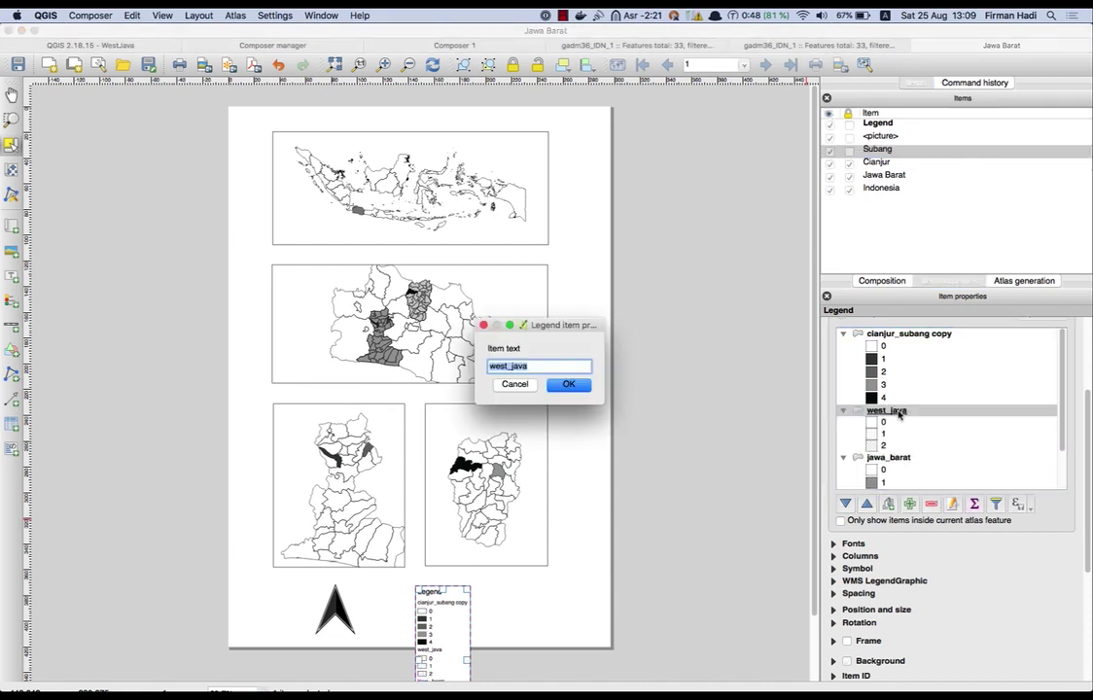
{"action": "type", "text": "Jawa Barat"}
{"action": "left_click", "coordinate": [569, 384]}
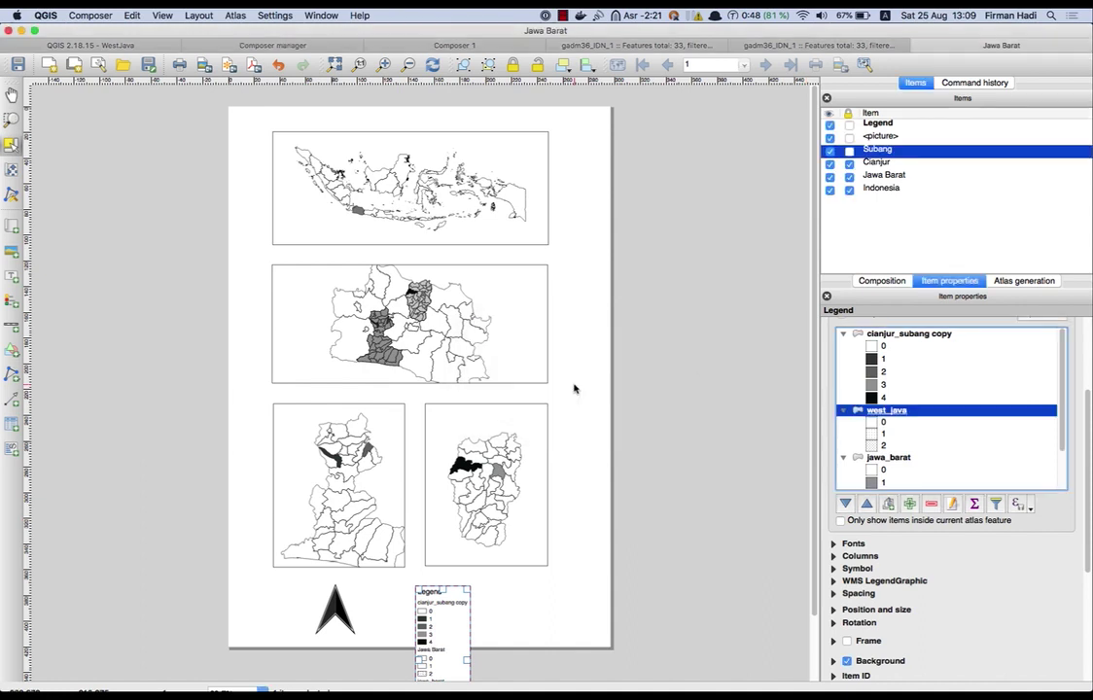
Rename the cianjur_subang copy group in the legend as Kecamatan Penelitian and remove its class 0
{"action": "left_click", "coordinate": [938, 334]}
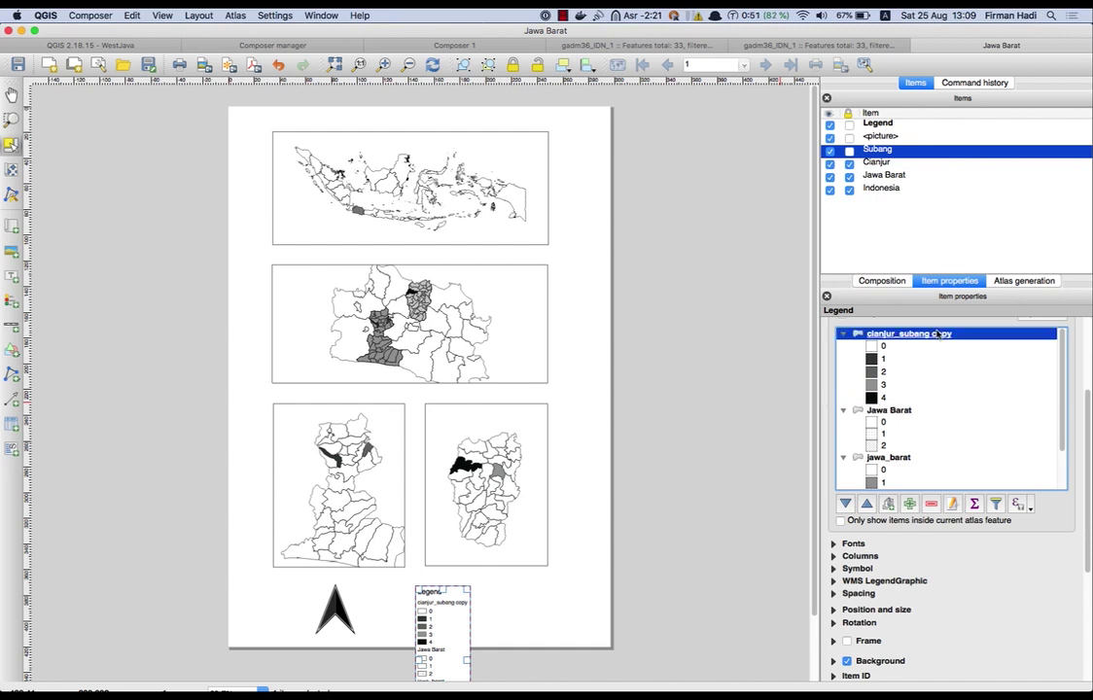
{"action": "double_click", "coordinate": [938, 333]}
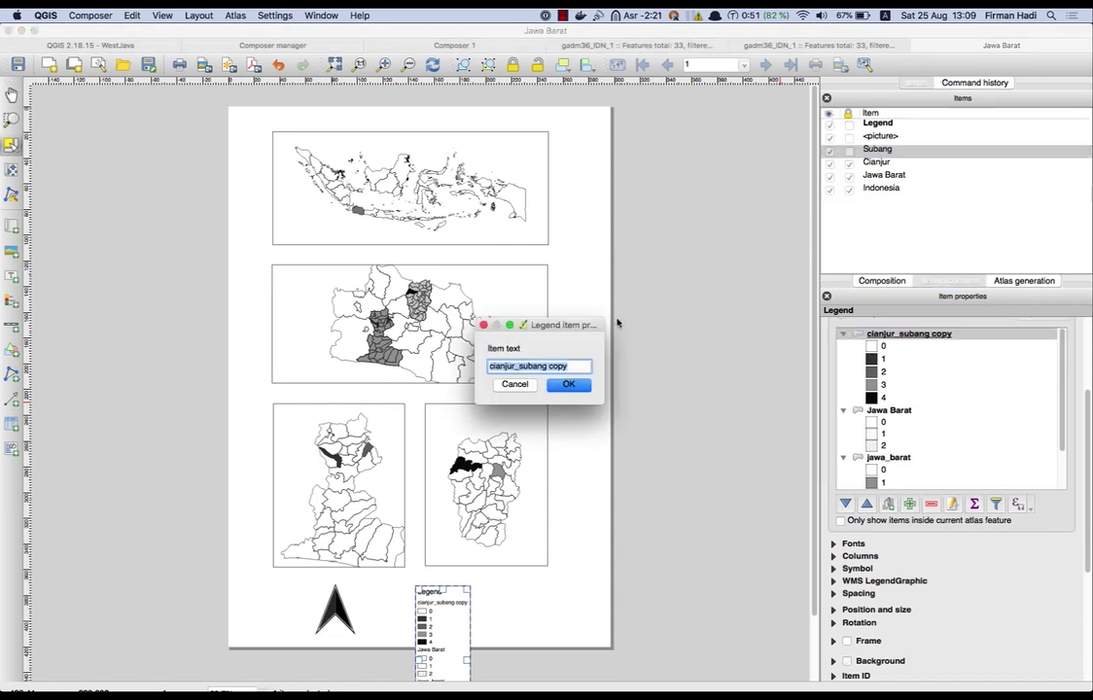
{"action": "type", "text": "Kecam"}
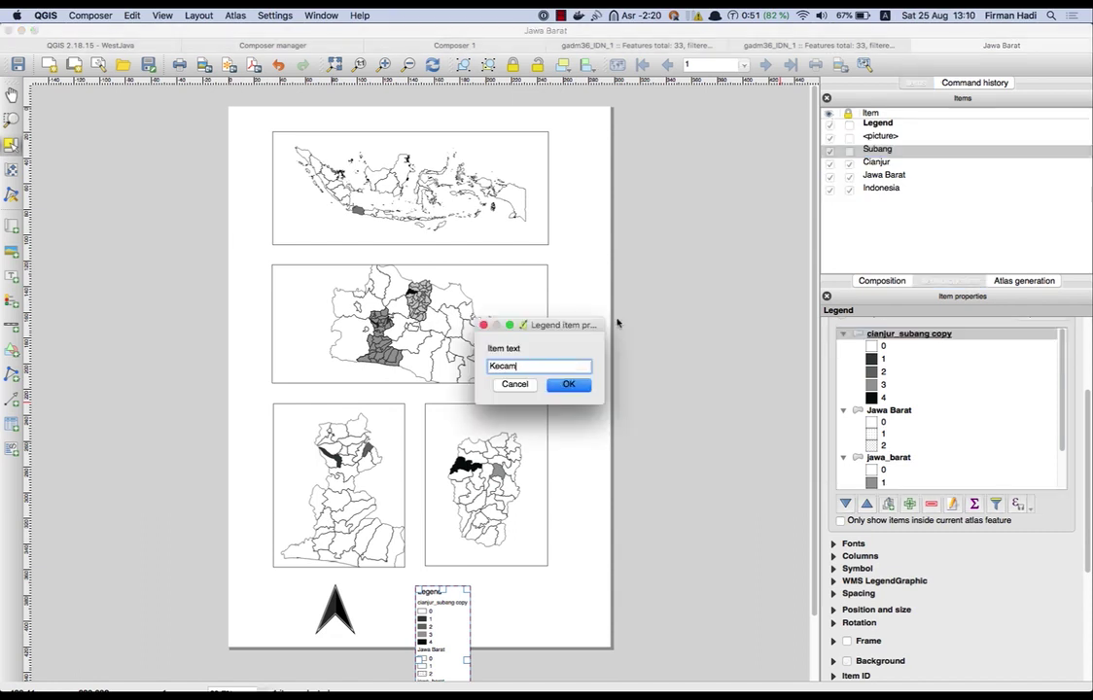
{"action": "type", "text": "atan Penelitian"}
{"action": "key", "text": "Return"}
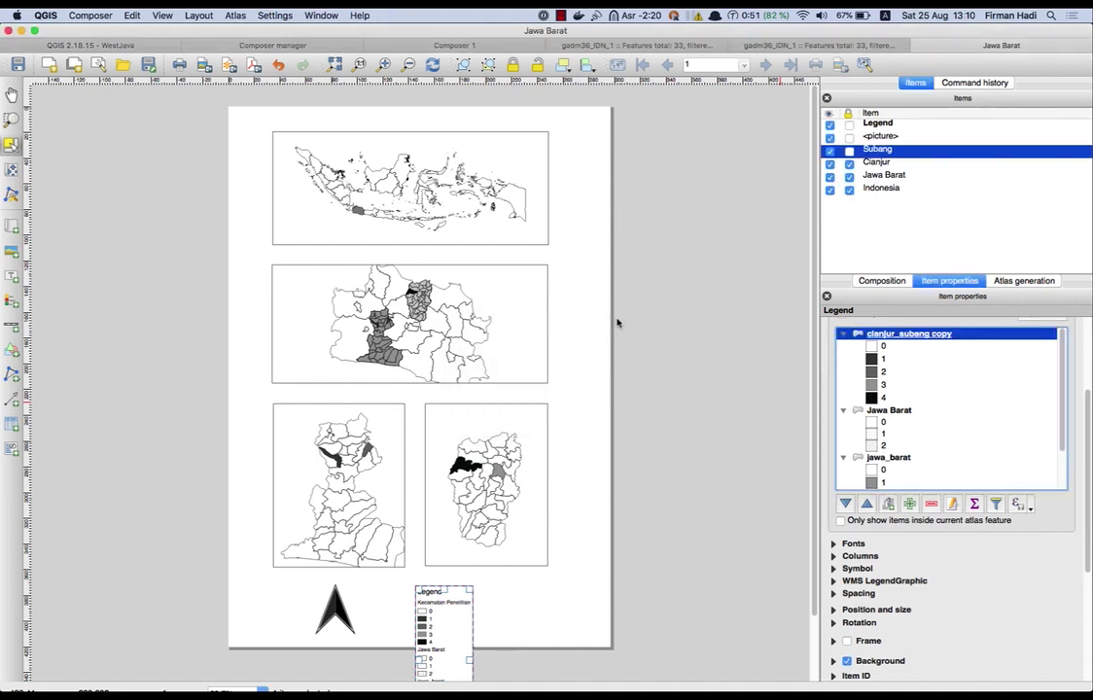
{"action": "left_click", "coordinate": [885, 347]}
{"action": "key", "text": "Delete"}
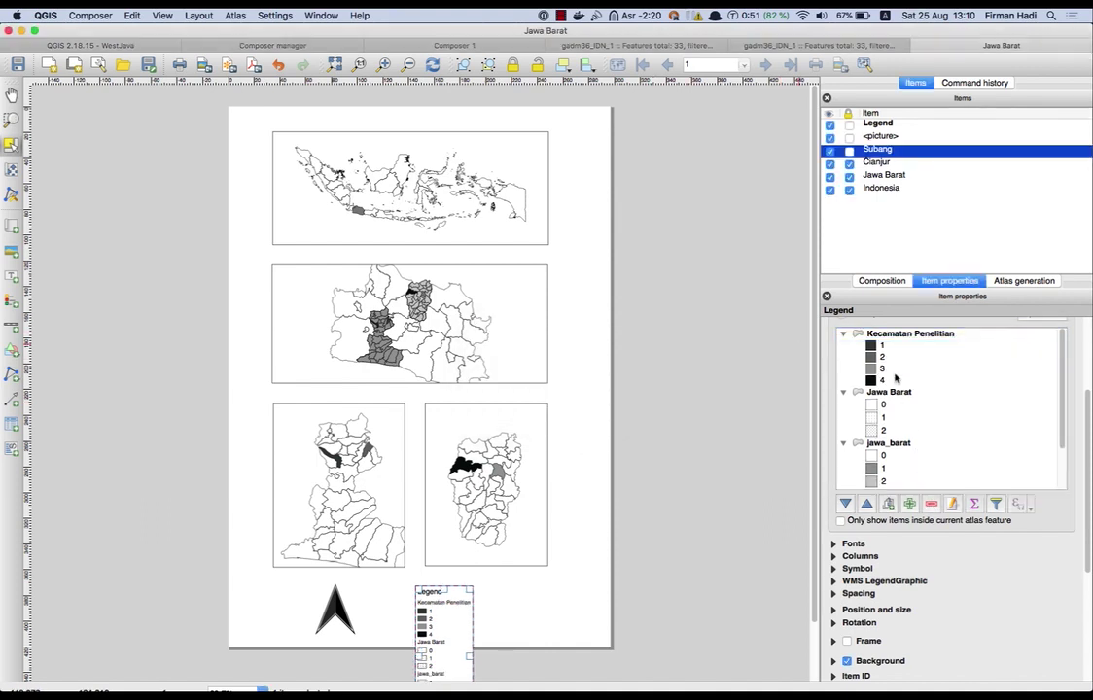
Rename class 1 of the Kecamatan Penelitian legend group as Kecamatan Satu, leaving class 2 as it is
{"action": "left_click", "coordinate": [884, 348]}
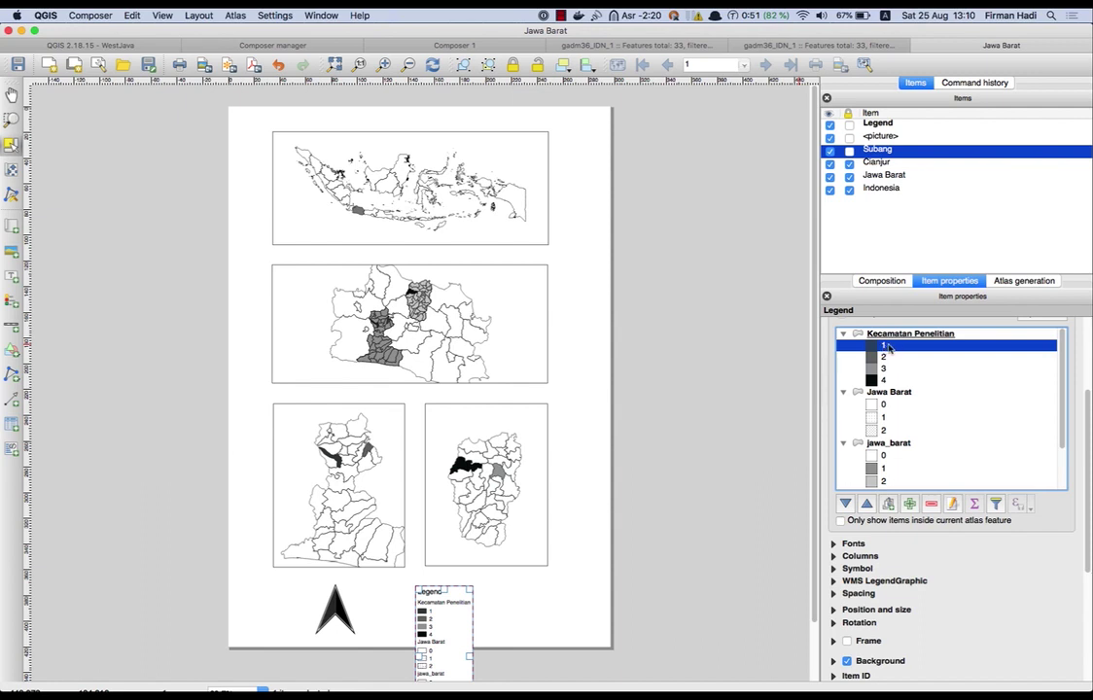
{"action": "double_click", "coordinate": [888, 348]}
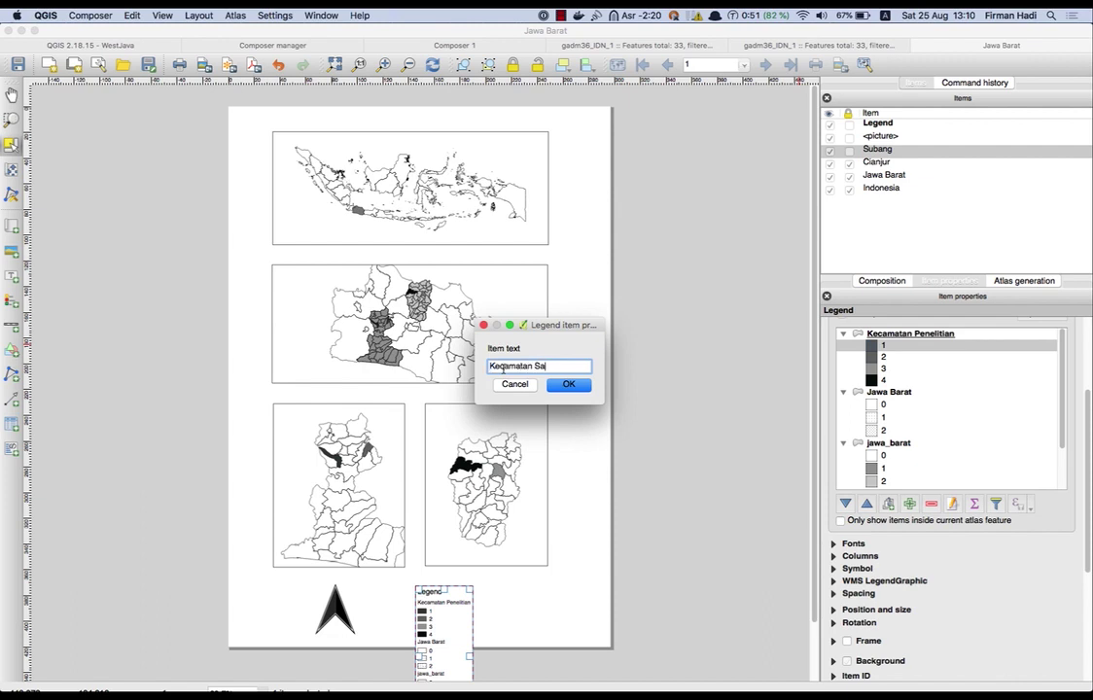
{"action": "key", "text": "Return"}
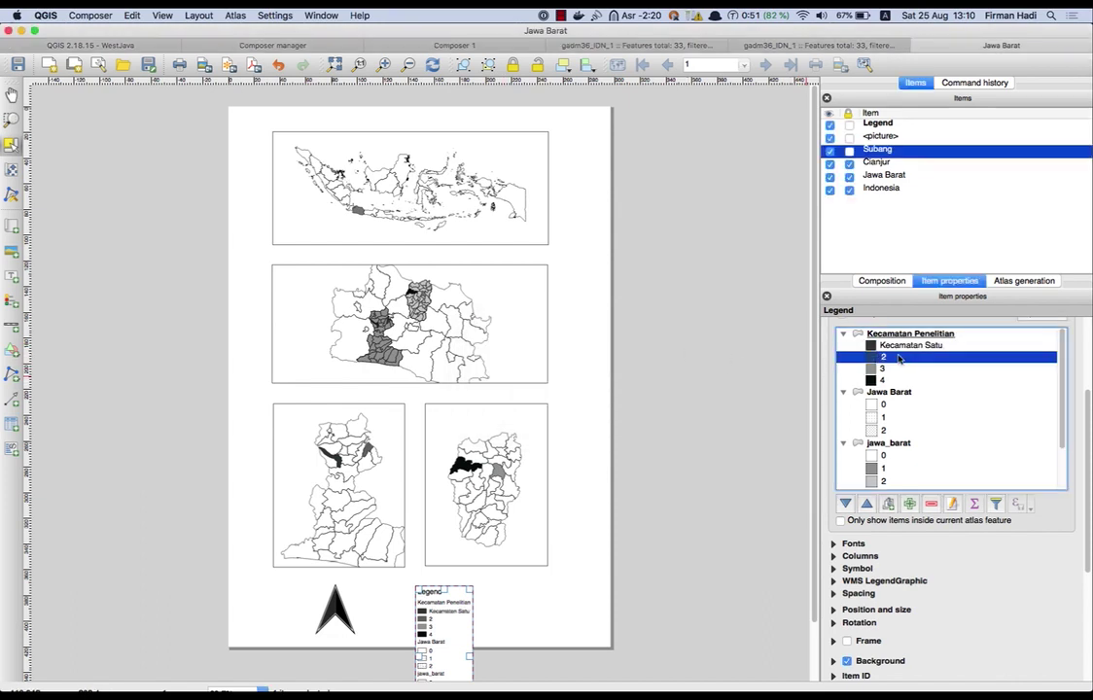
{"action": "double_click", "coordinate": [899, 359]}
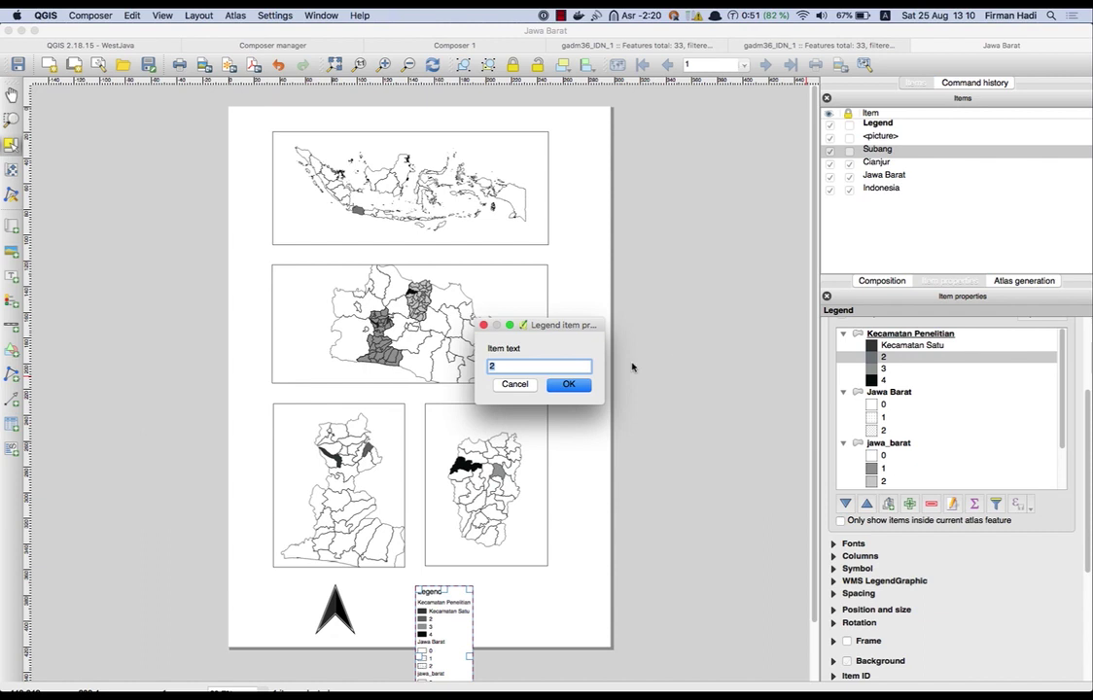
{"action": "left_click", "coordinate": [560, 385]}
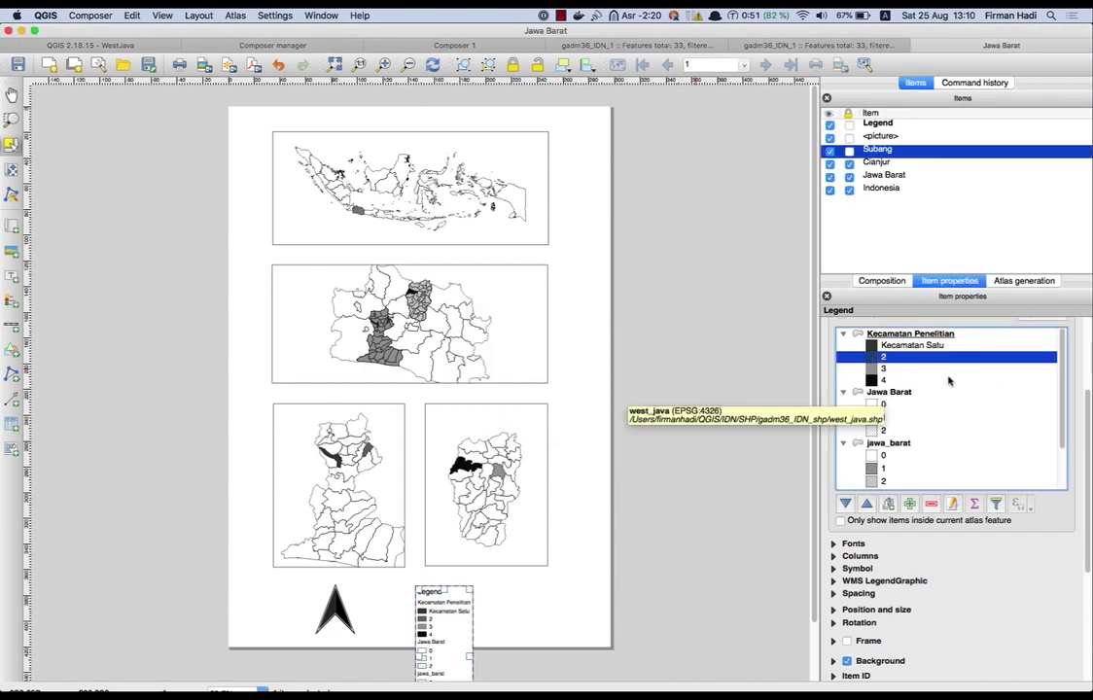
Remove the jawa_barat and gadm36_IDN_1 groups from the legend
{"action": "left_click", "coordinate": [889, 442]}
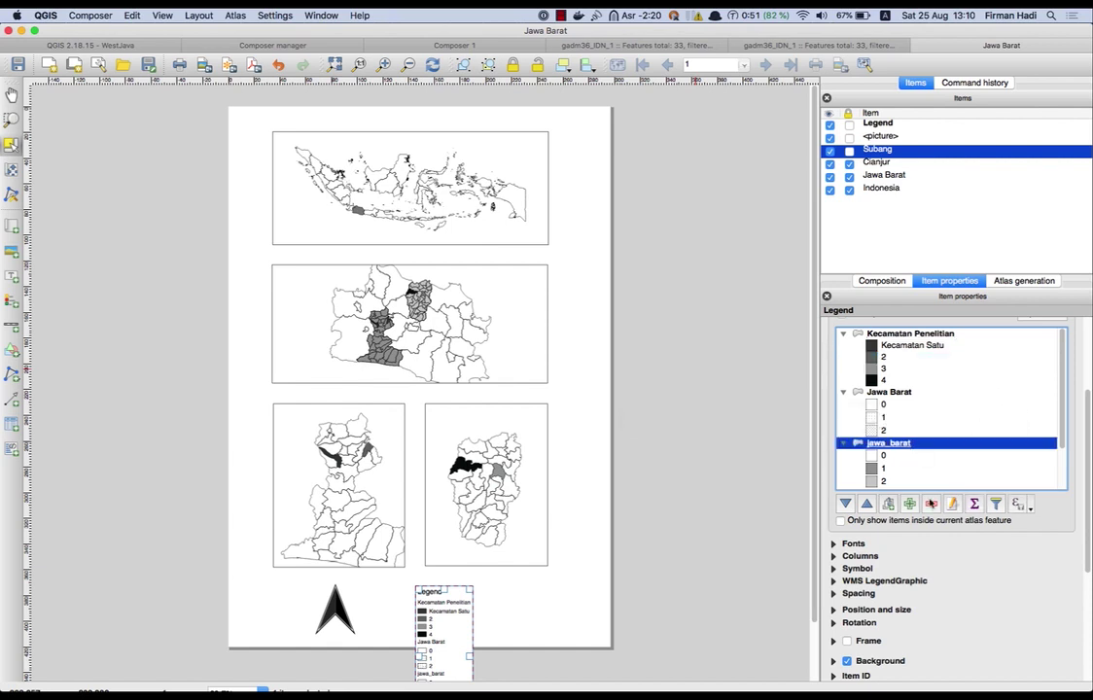
{"action": "left_click", "coordinate": [931, 503]}
{"action": "left_click", "coordinate": [880, 448]}
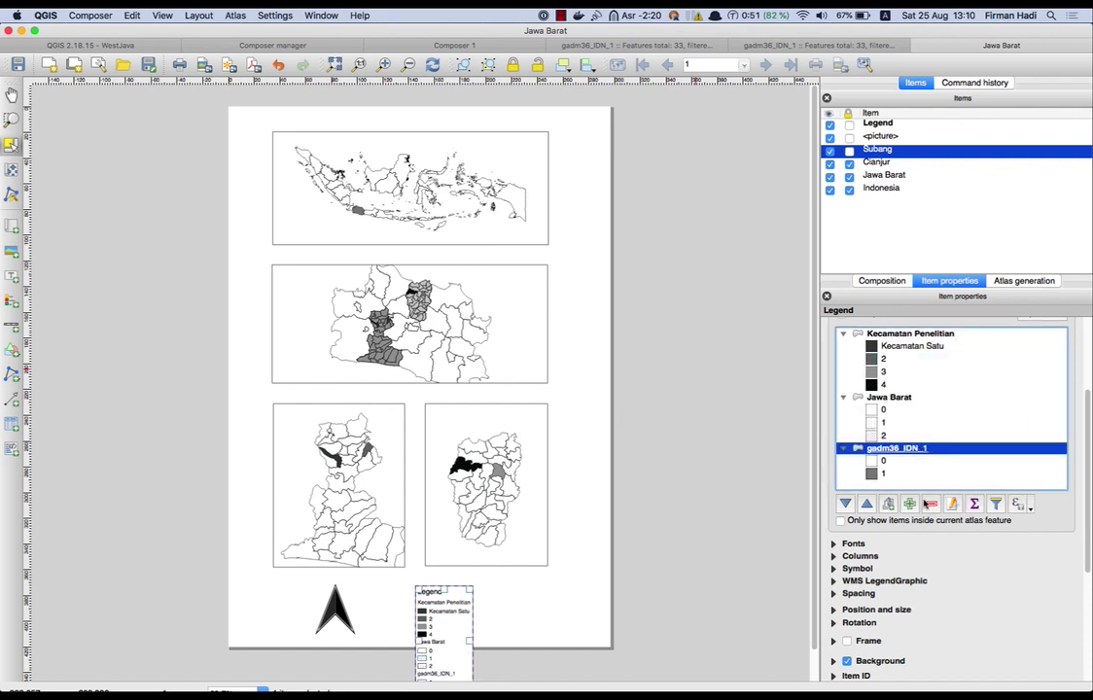
{"action": "left_click", "coordinate": [932, 504]}
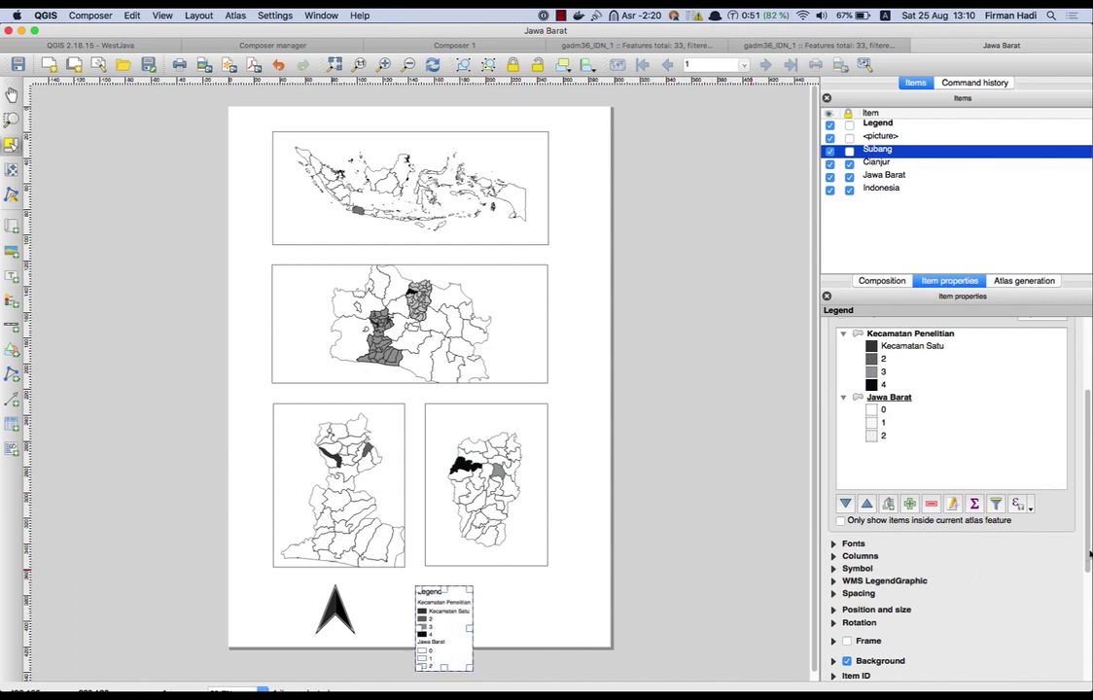
Set the legend's column count to 2
{"action": "left_click_drag", "start_coordinate": [1089, 566], "coordinate": [1089, 588]}
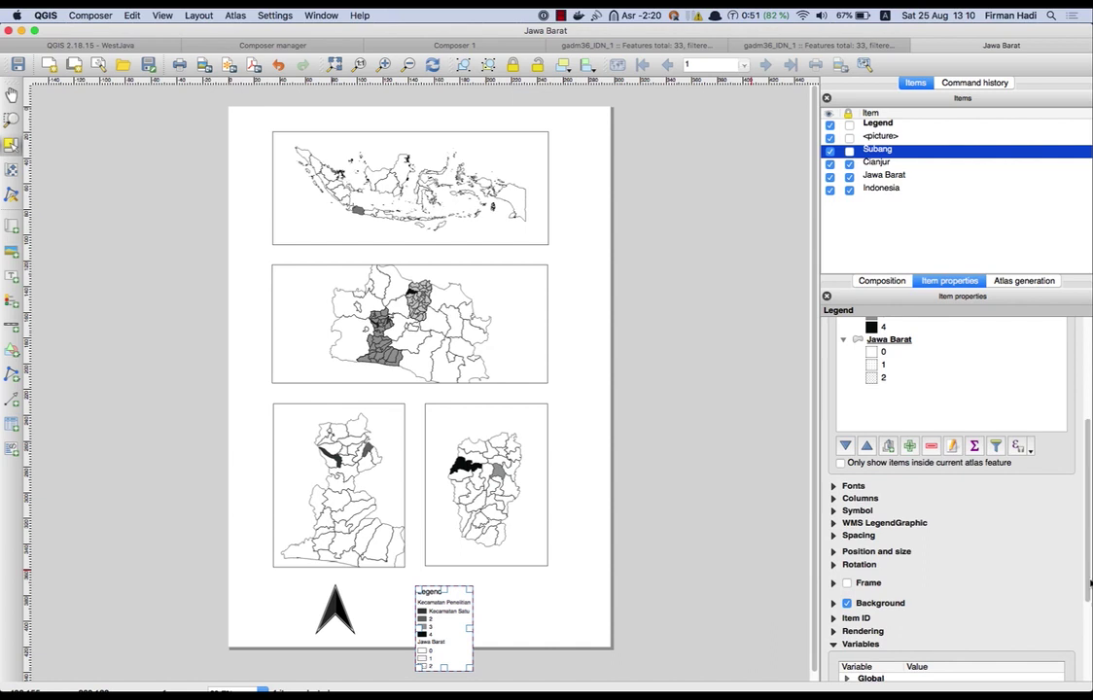
{"action": "left_click", "coordinate": [834, 499]}
{"action": "left_click", "coordinate": [1063, 521]}
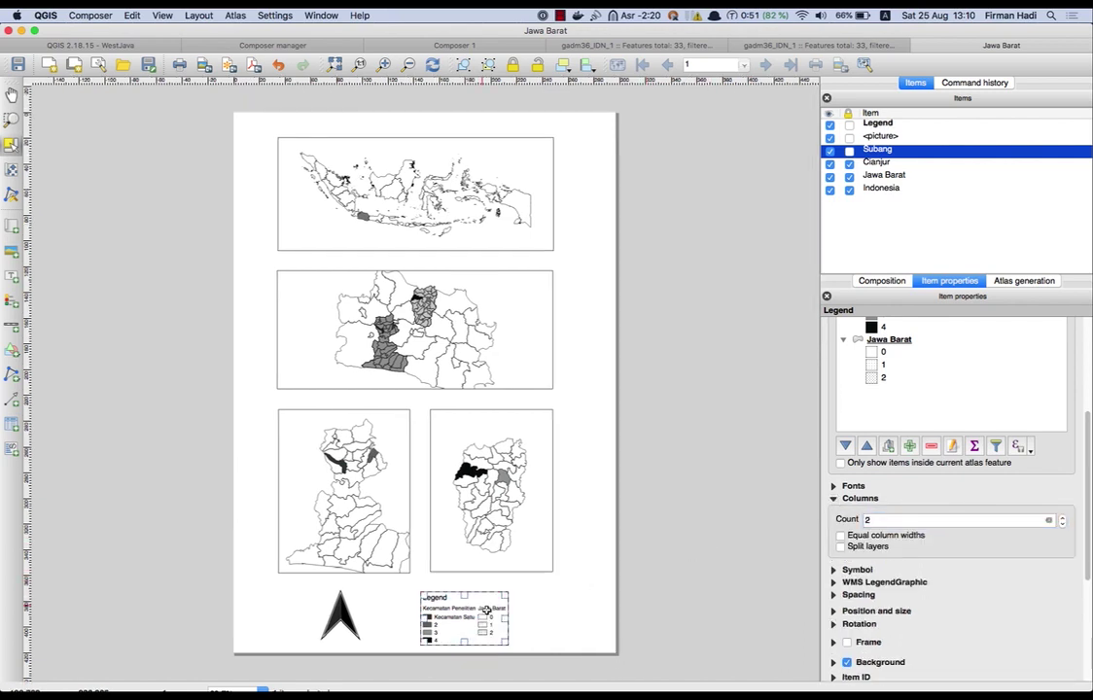
Move the Jawa Barat legend group above Kecamatan Penelitian and remove its class 0
{"action": "scroll", "coordinate": [1007, 387], "scroll_direction": "up", "scroll_amount": 5}
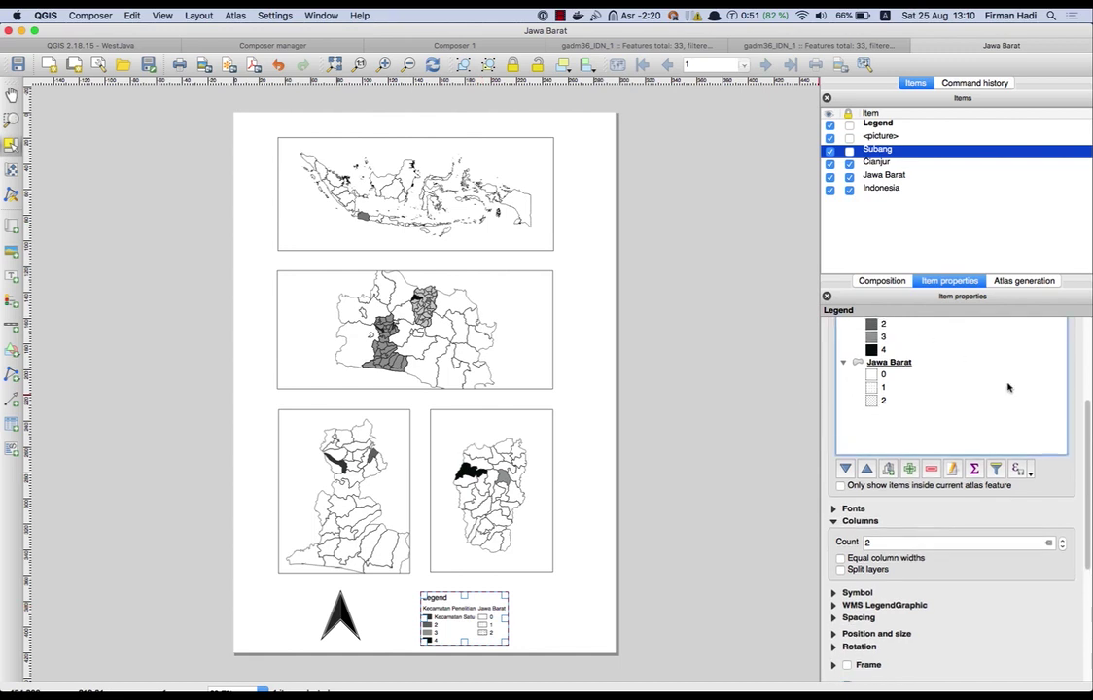
{"action": "left_click", "coordinate": [890, 435]}
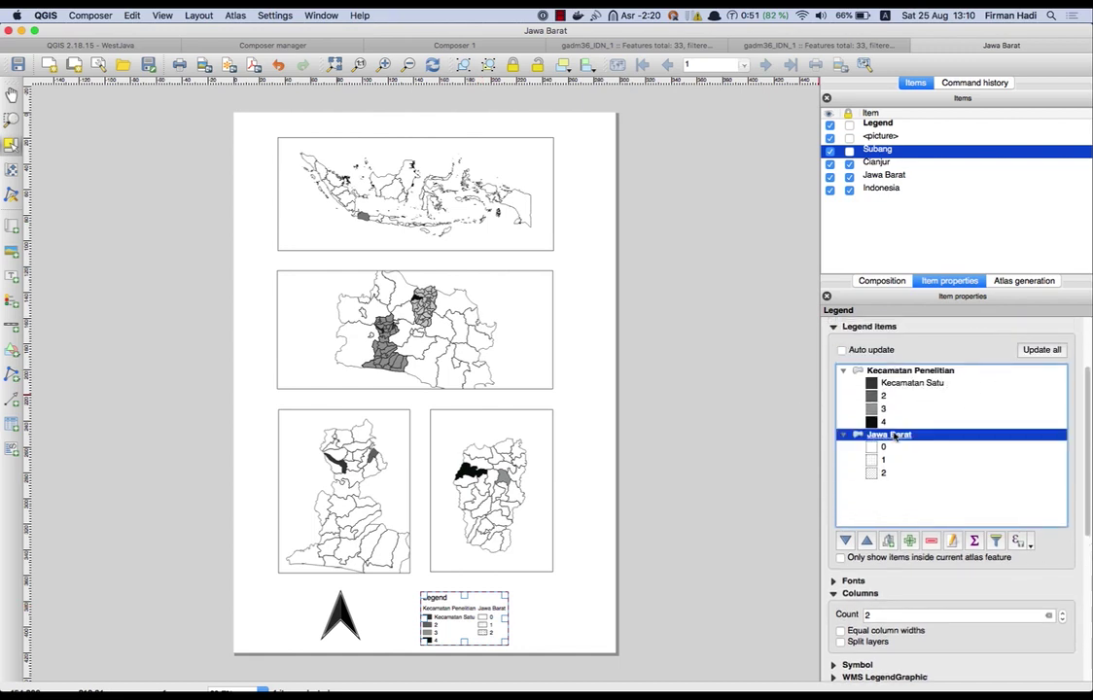
{"action": "left_click", "coordinate": [866, 540]}
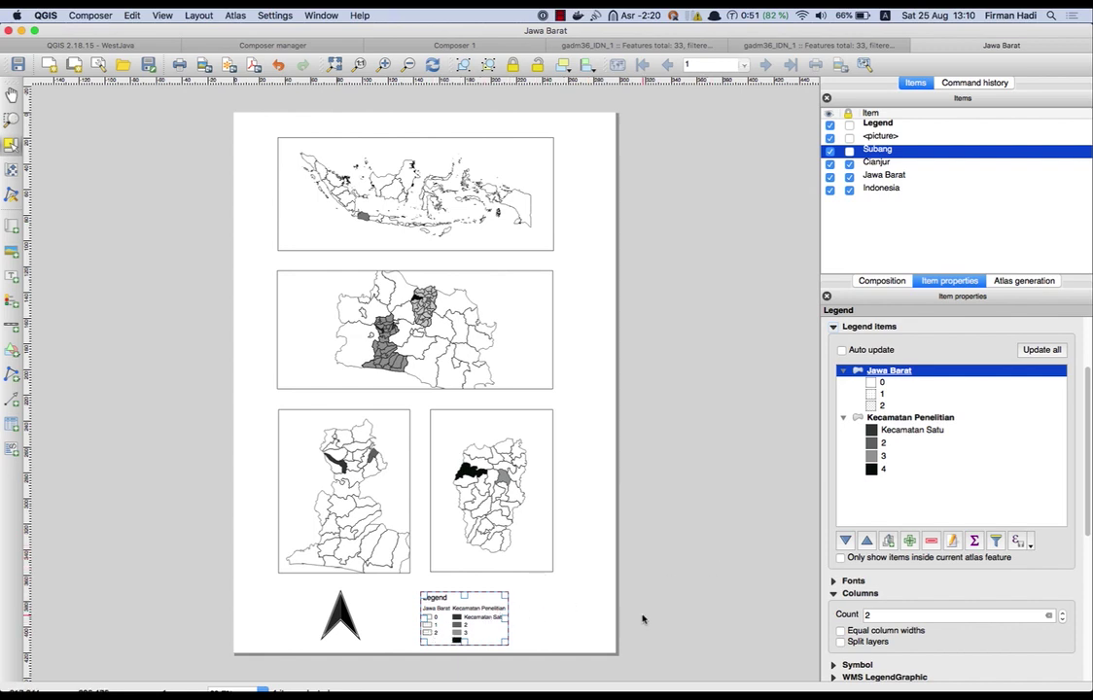
{"action": "left_click", "coordinate": [881, 384]}
{"action": "key", "text": "Delete"}
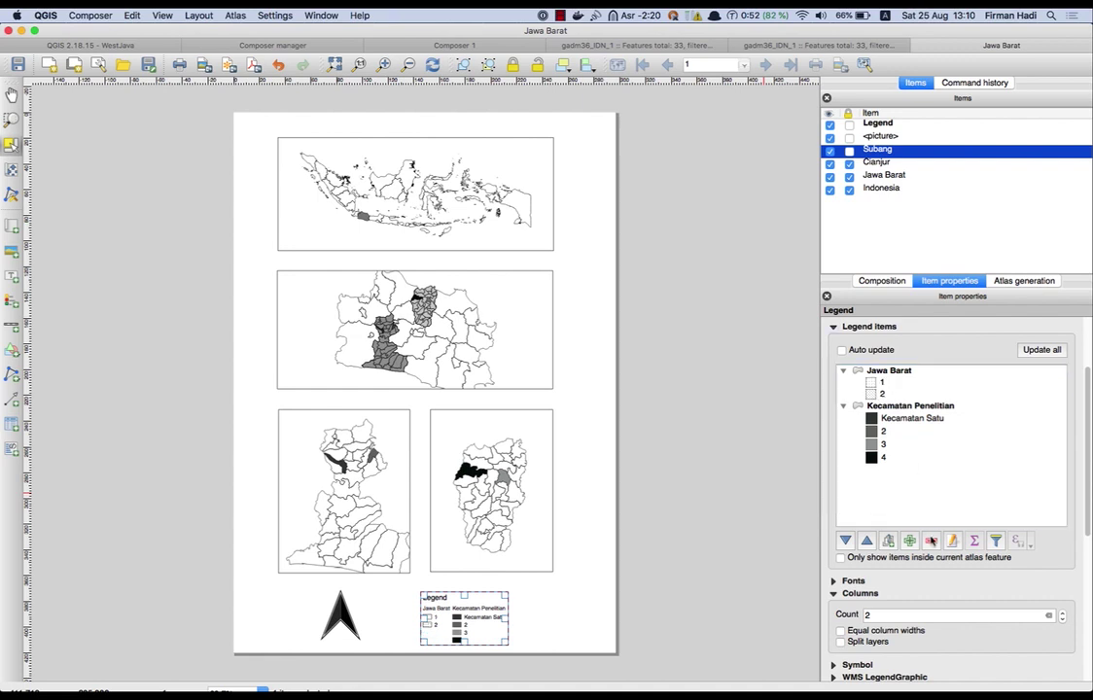
Clear the title text of the Jawa Barat legend group so that its heading is blank
{"action": "double_click", "coordinate": [889, 371]}
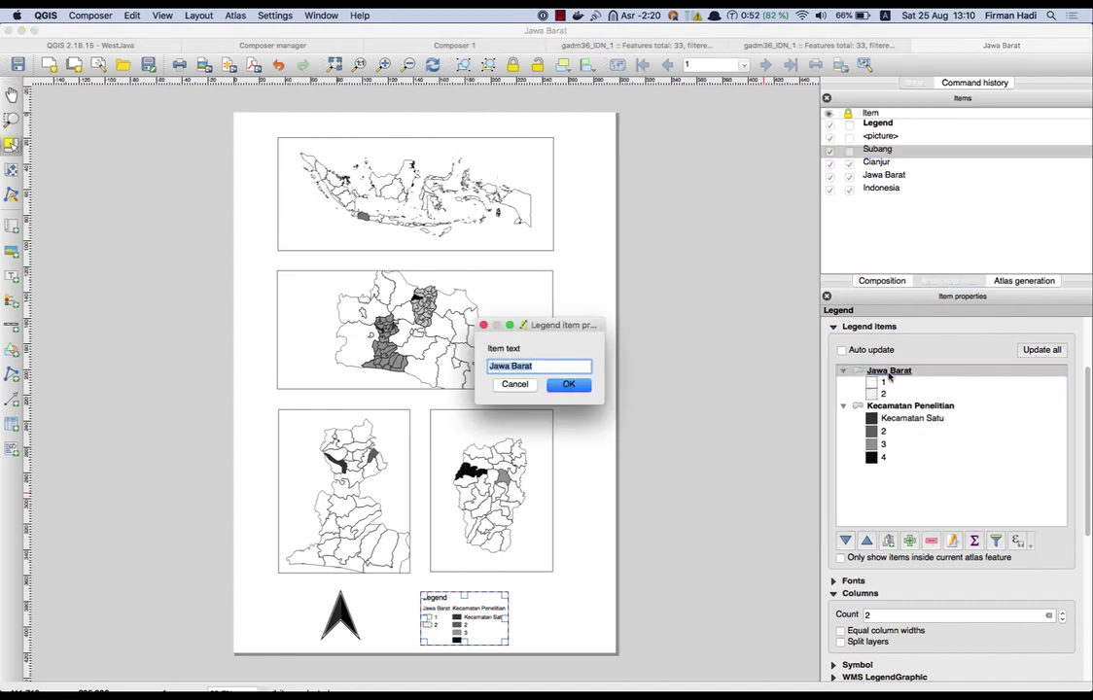
{"action": "key", "text": "BackSpace"}
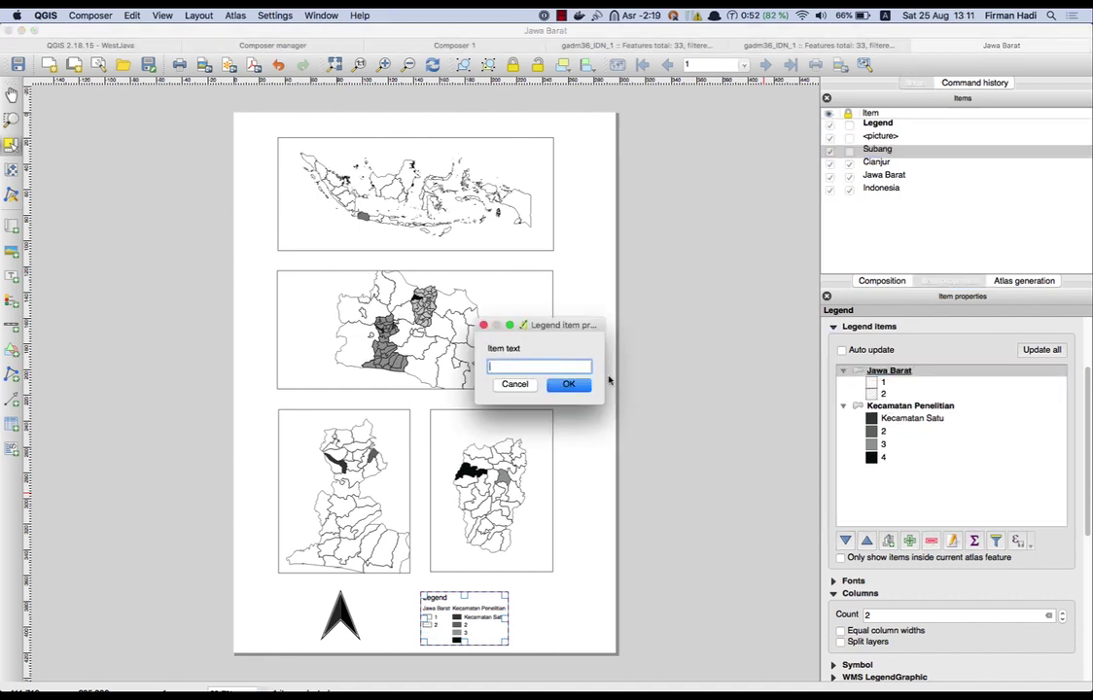
{"action": "left_click", "coordinate": [561, 385]}
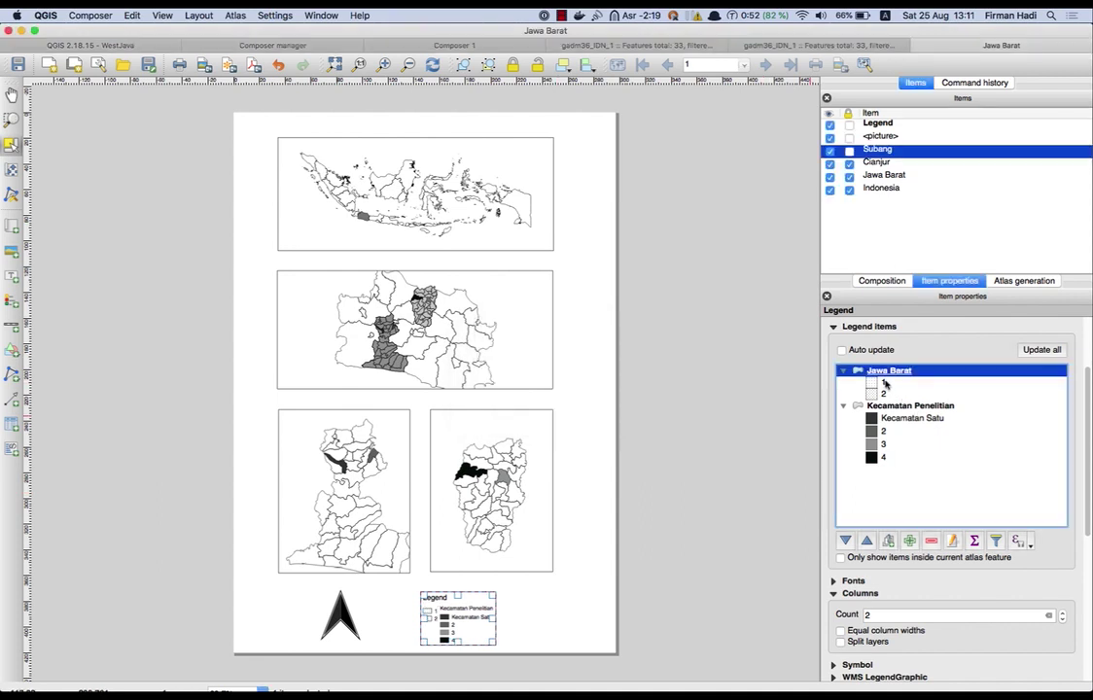
Rename classes 1 and 2 of the untitled legend group as Cianjur and Subang
{"action": "double_click", "coordinate": [884, 383]}
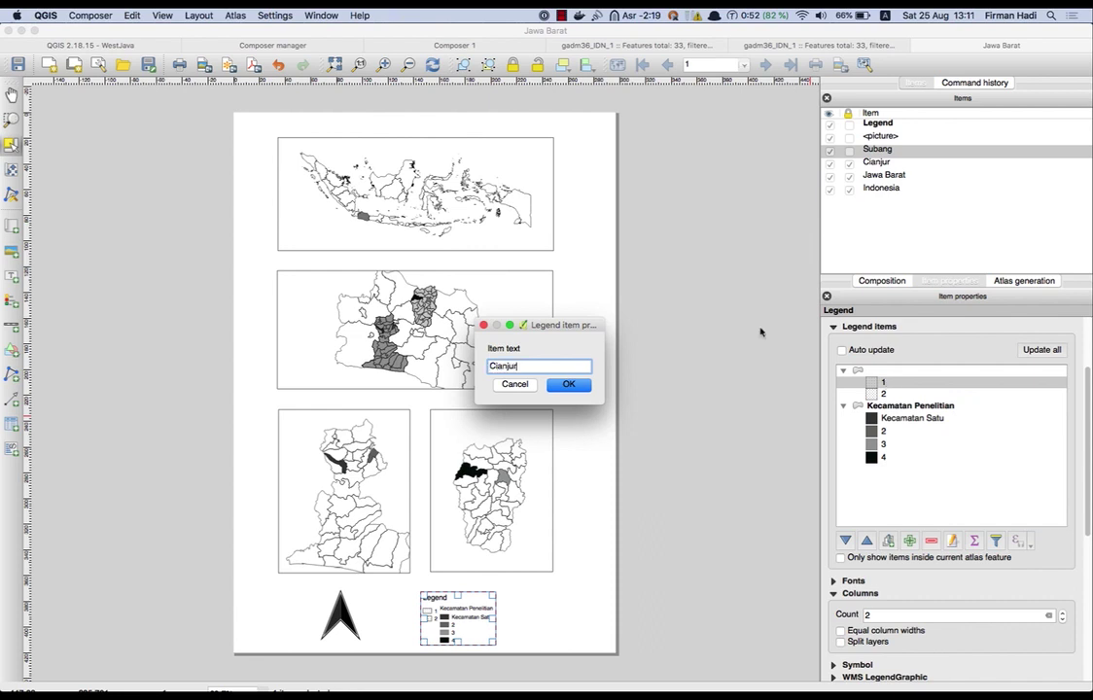
{"action": "left_click", "coordinate": [569, 385]}
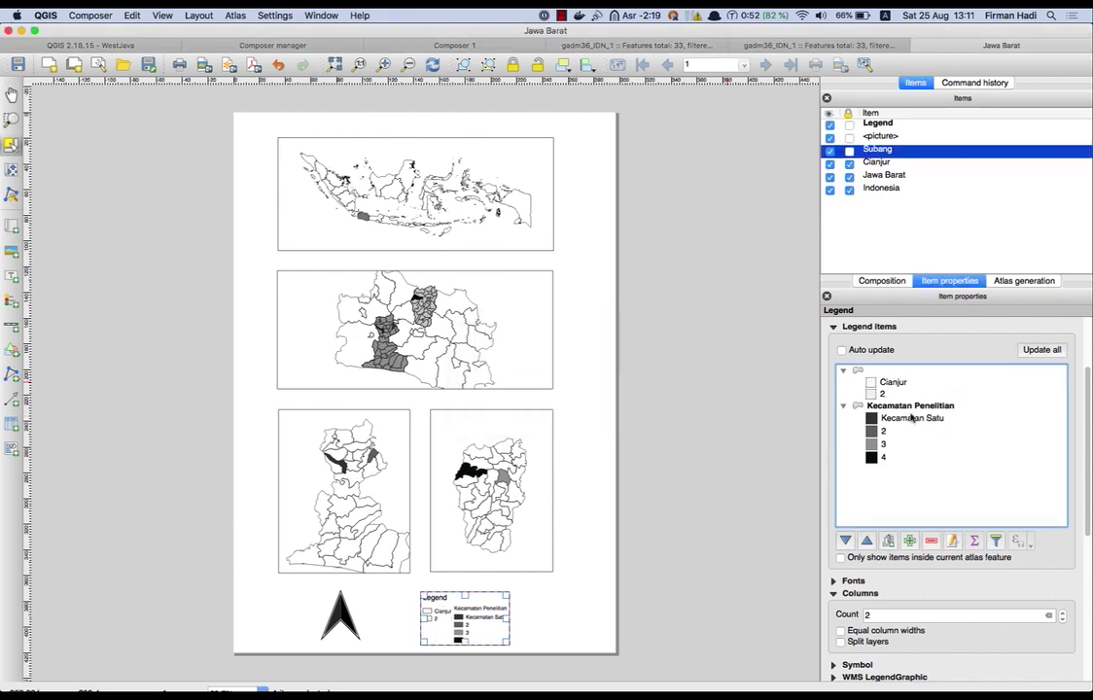
{"action": "double_click", "coordinate": [884, 394]}
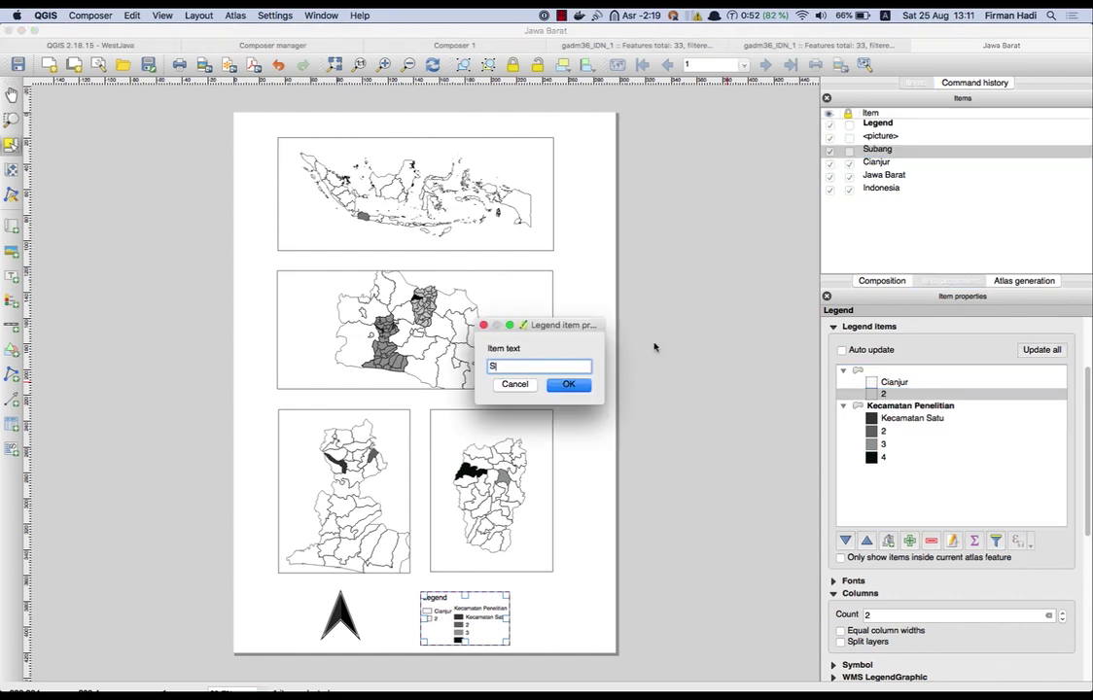
{"action": "type", "text": "Subang"}
{"action": "left_click", "coordinate": [569, 384]}
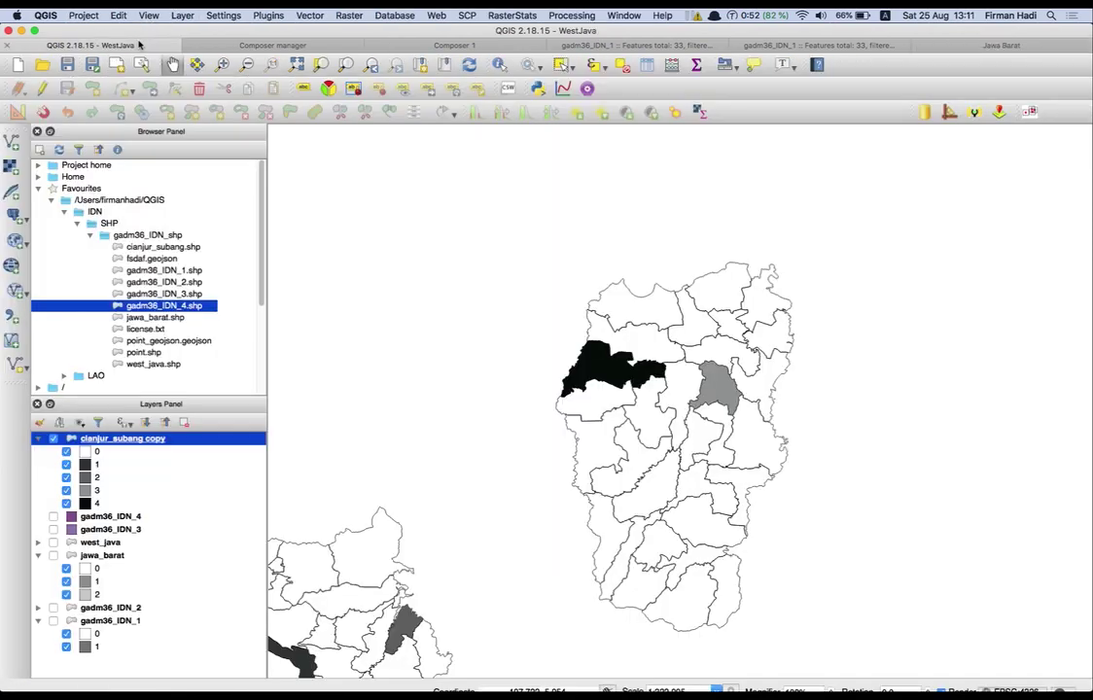
Switch to the main WestJava project window, turn on the west_java layer and zoom to the cianjur_subang copy layer
{"action": "left_click", "coordinate": [123, 42]}
{"action": "left_click", "coordinate": [54, 542]}
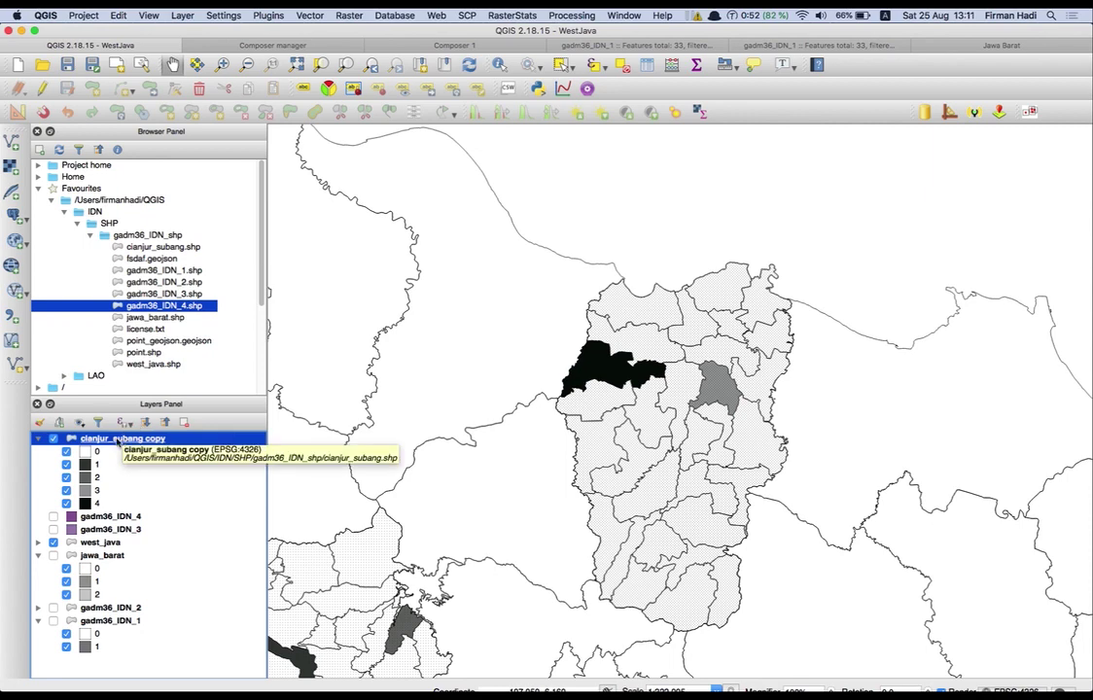
{"action": "right_click", "coordinate": [119, 442]}
{"action": "left_click", "coordinate": [136, 448]}
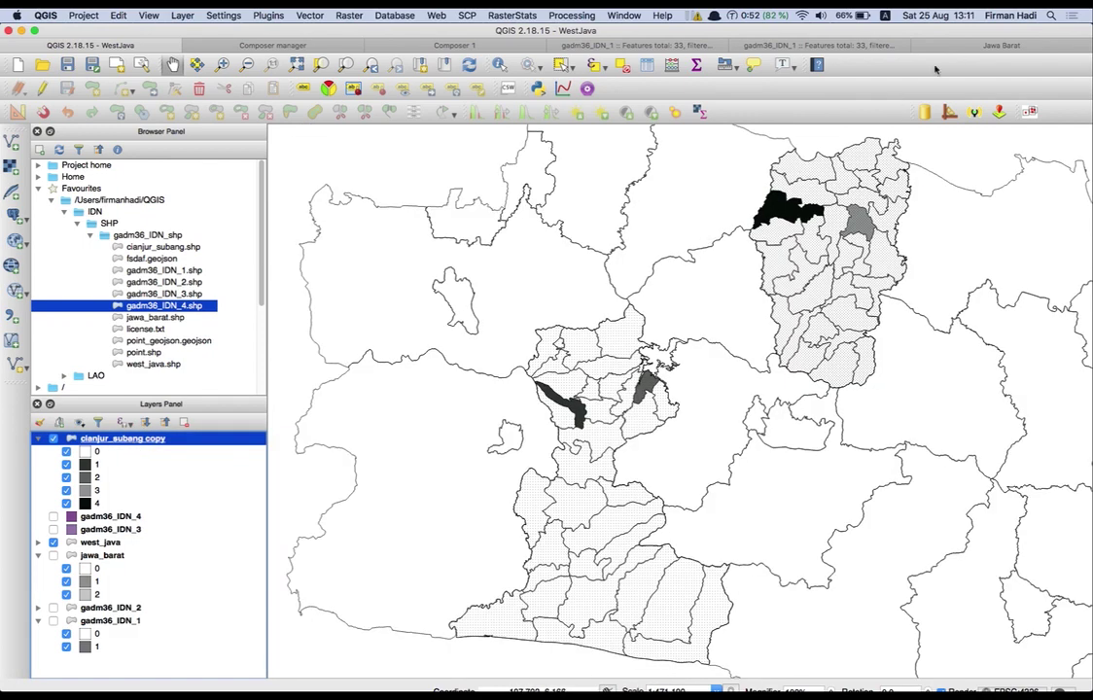
Return to the Jawa Barat composer and set the Jawa Barat map's extent to the map canvas extent
{"action": "left_click", "coordinate": [970, 45]}
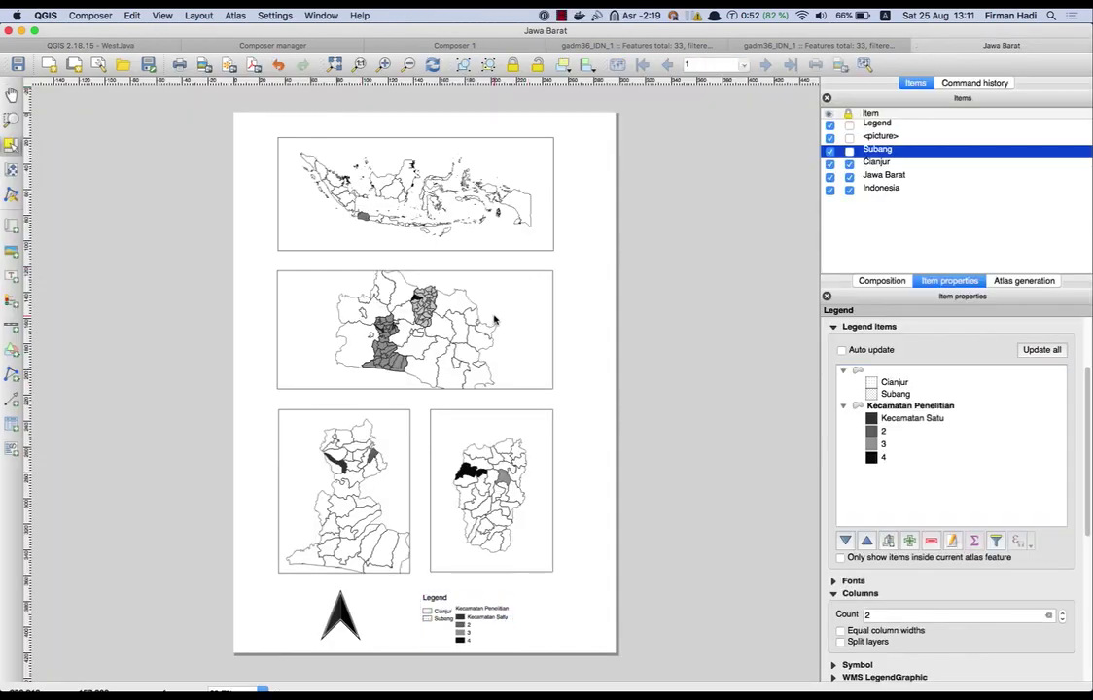
{"action": "left_click", "coordinate": [888, 176]}
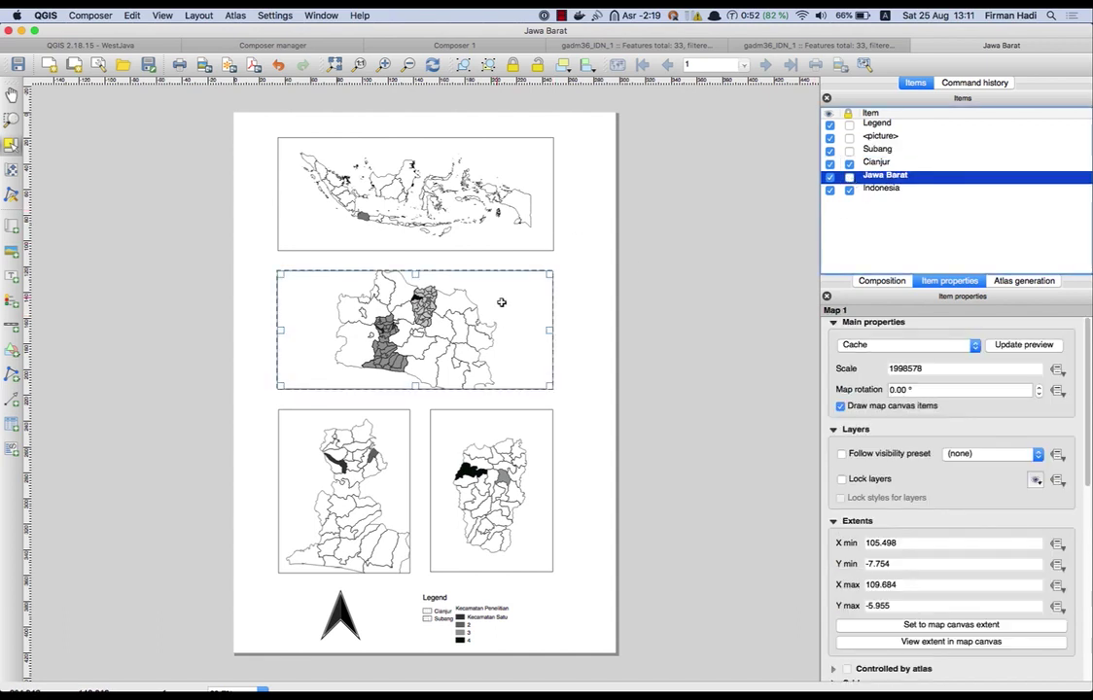
{"action": "left_click_drag", "start_coordinate": [1088, 480], "coordinate": [1087, 545]}
{"action": "left_click", "coordinate": [1026, 484]}
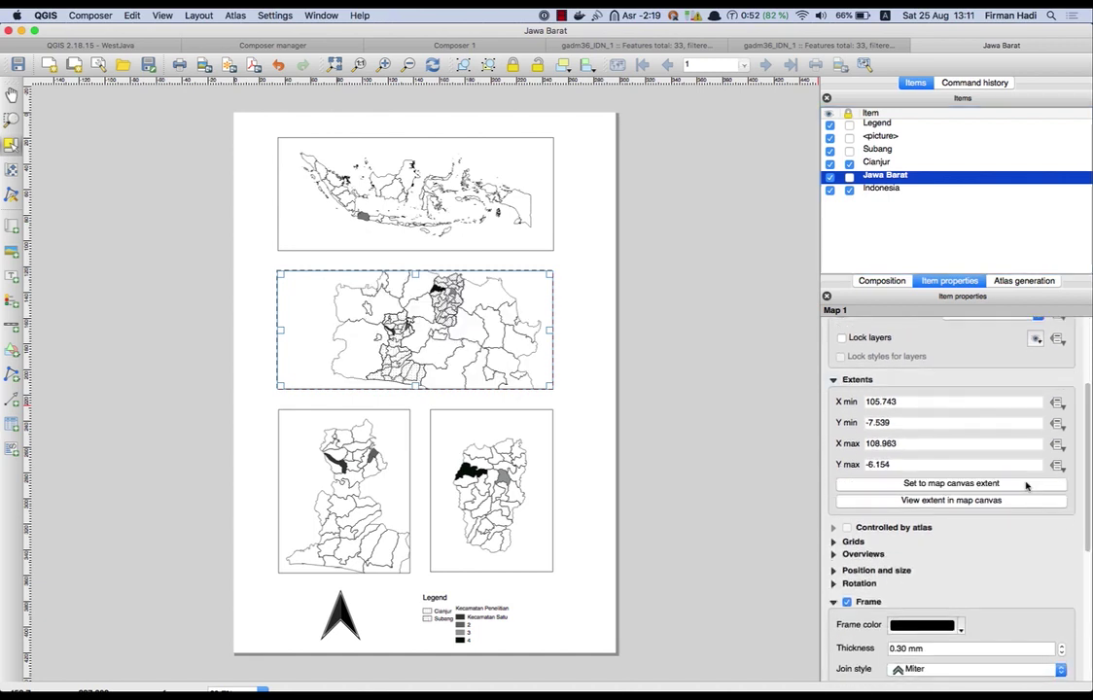
{"action": "left_click", "coordinate": [653, 369]}
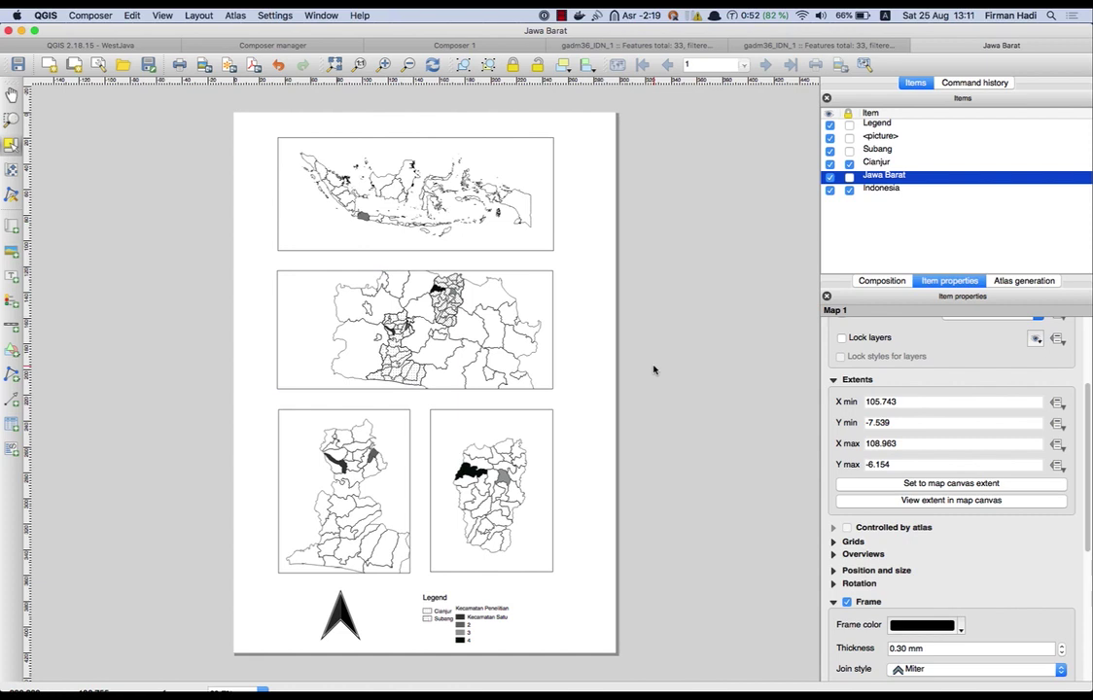
Shift the legend slightly right and up, and give it equal column widths without splitting layers
{"action": "left_click", "coordinate": [496, 622]}
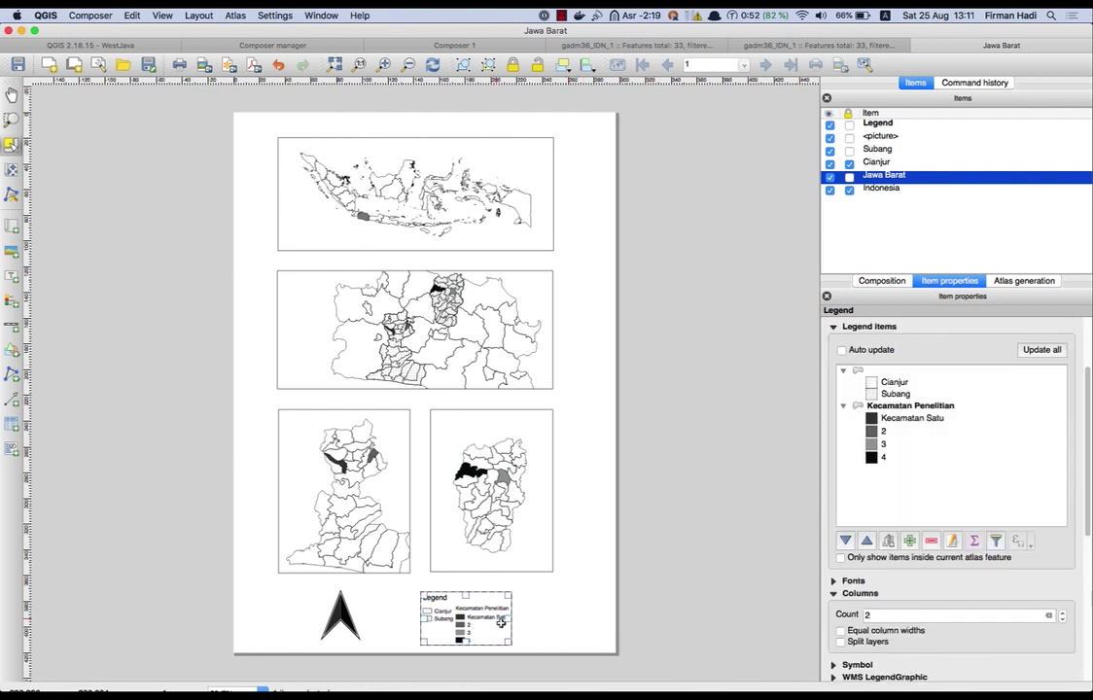
{"action": "left_click_drag", "start_coordinate": [499, 623], "coordinate": [510, 618]}
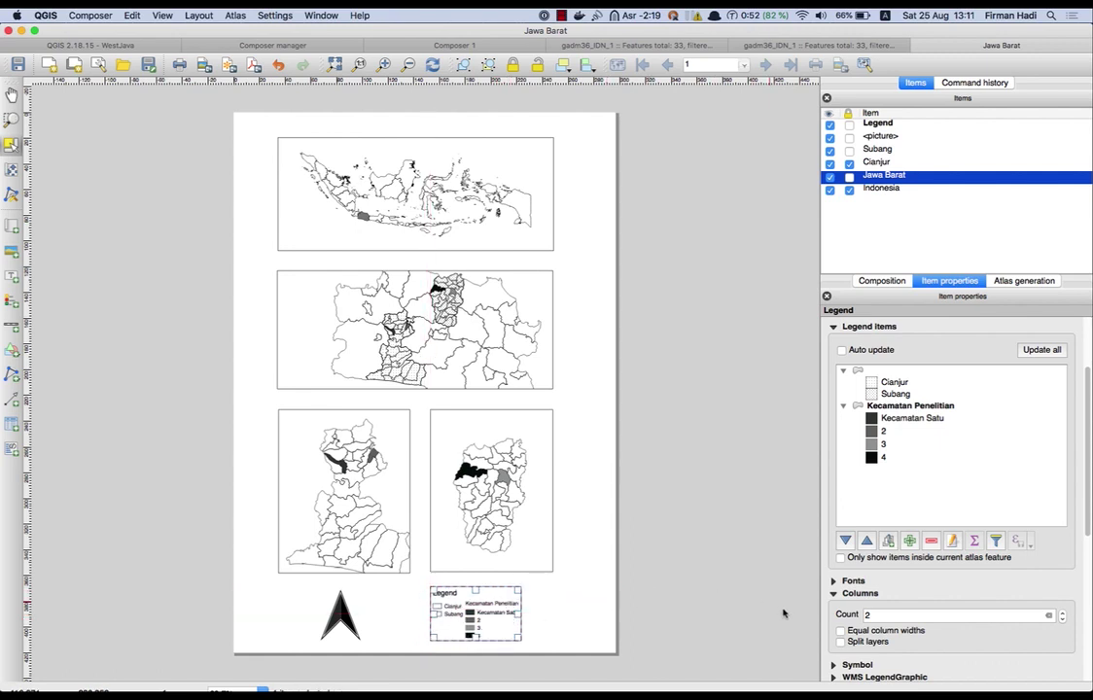
{"action": "left_click", "coordinate": [841, 642]}
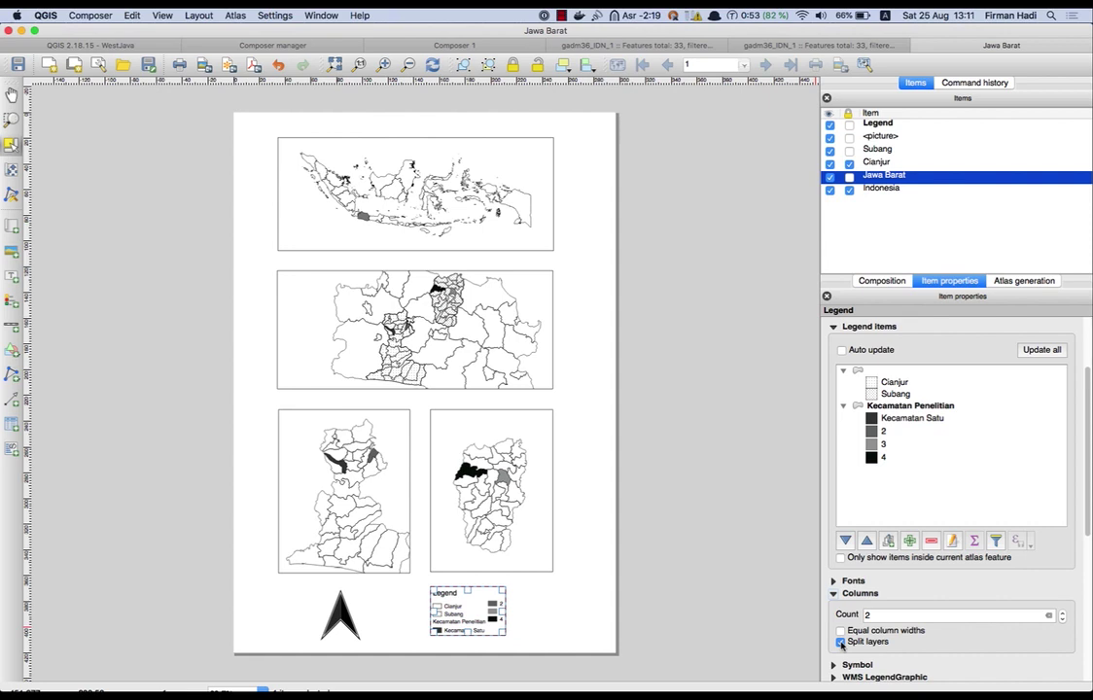
{"action": "left_click", "coordinate": [841, 642]}
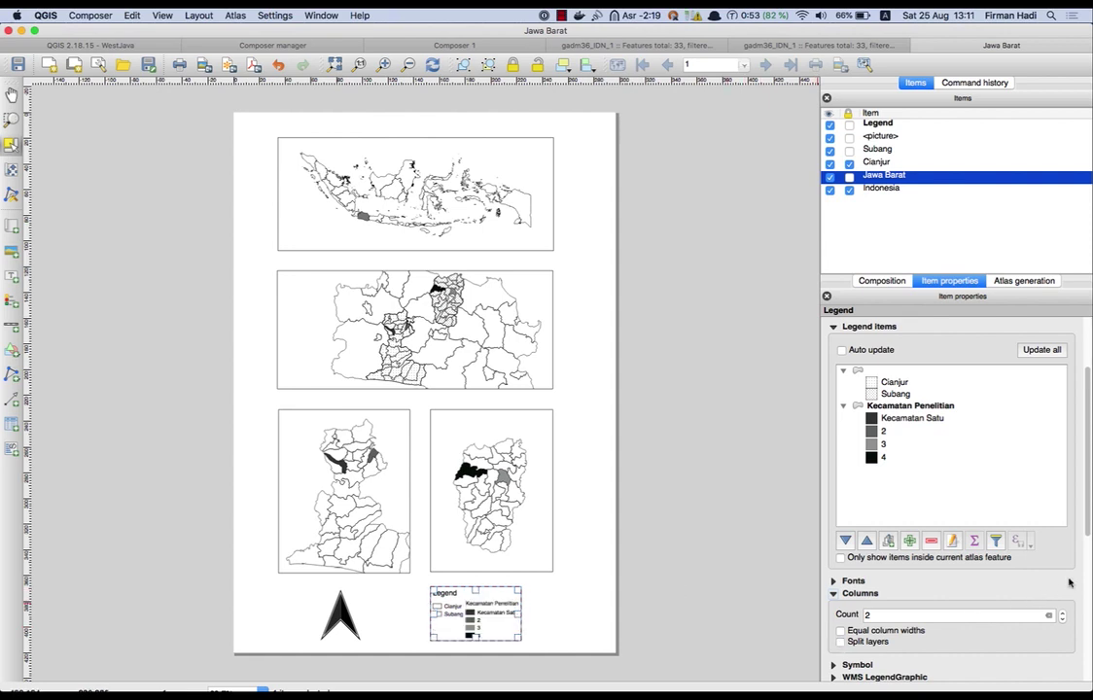
{"action": "left_click", "coordinate": [841, 631]}
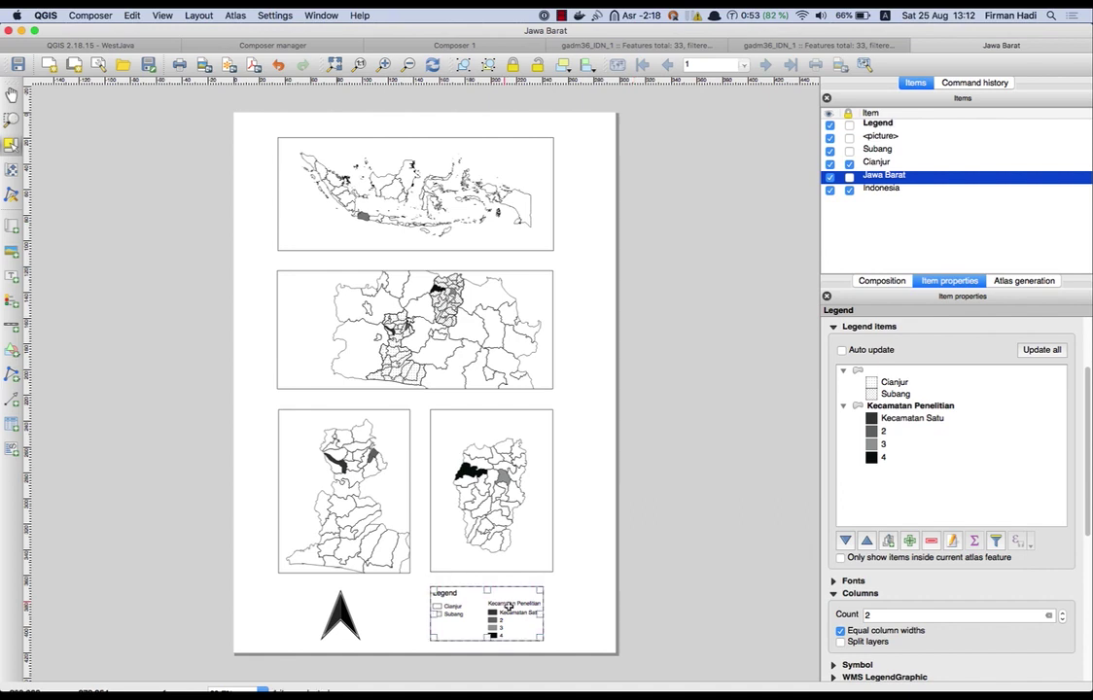
{"action": "left_click", "coordinate": [592, 593]}
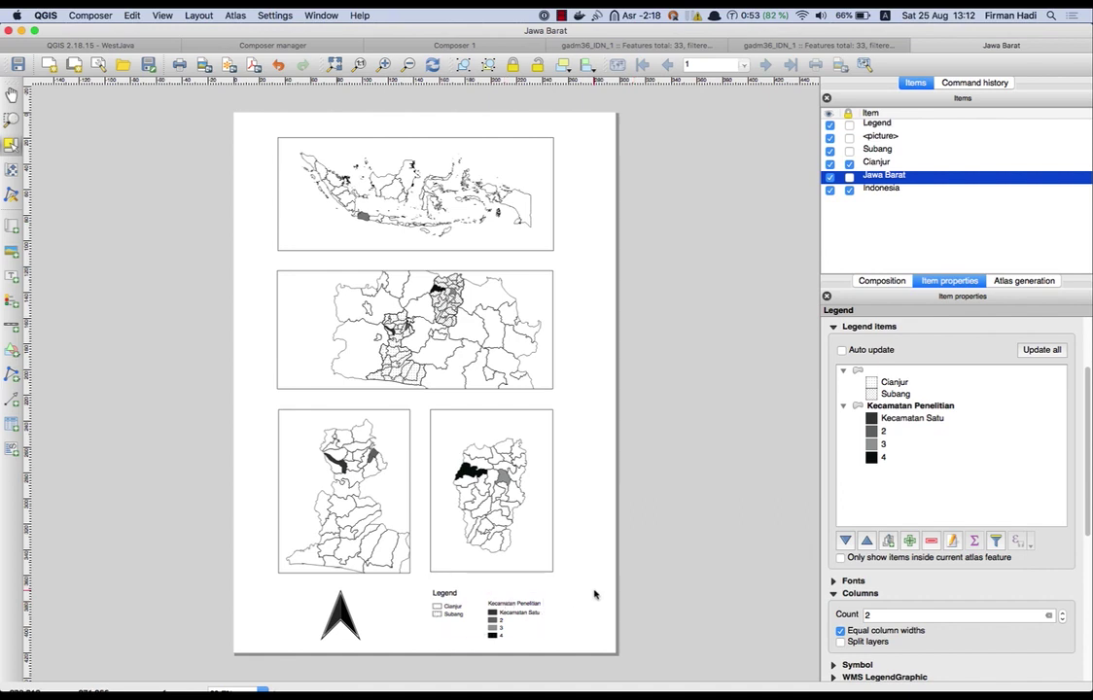
{"action": "left_click", "coordinate": [341, 614]}
{"action": "left_click", "coordinate": [690, 564]}
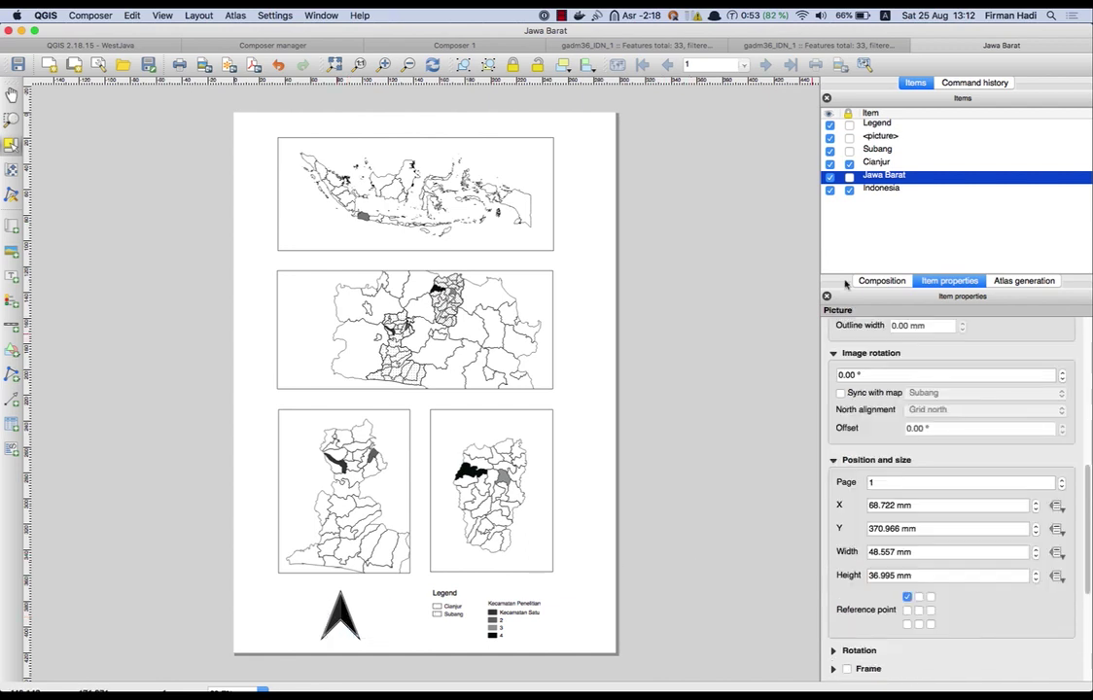
Lock the Subang map item, and leave the Jawa Barat map item unlocked and selected
{"action": "left_click", "coordinate": [849, 177]}
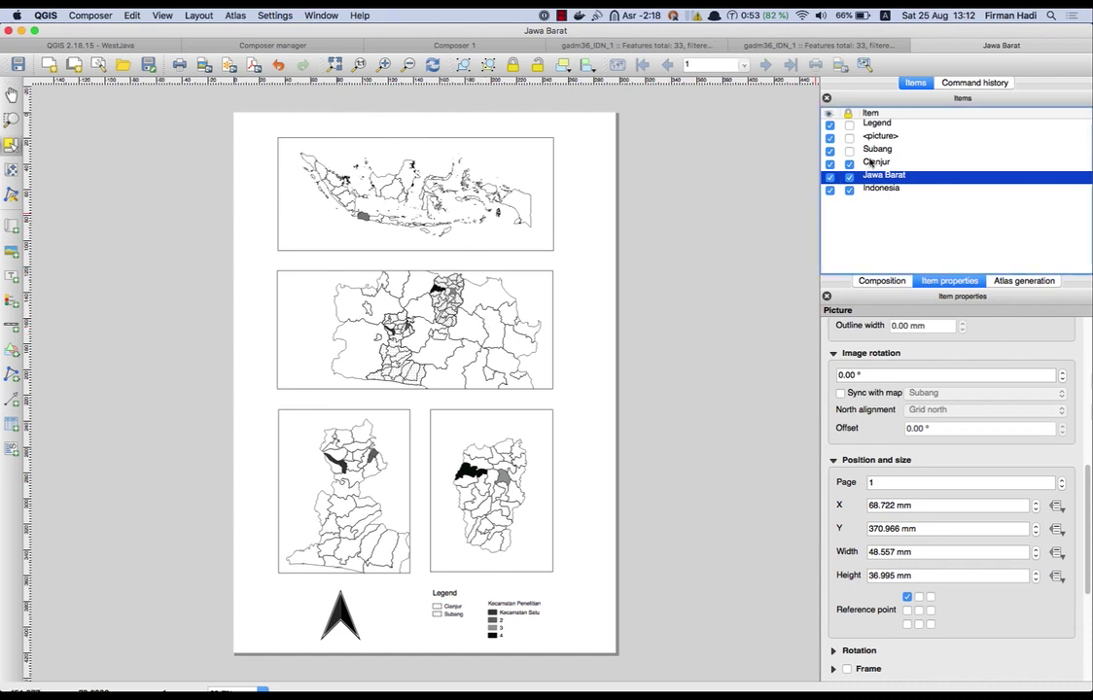
{"action": "left_click", "coordinate": [849, 151]}
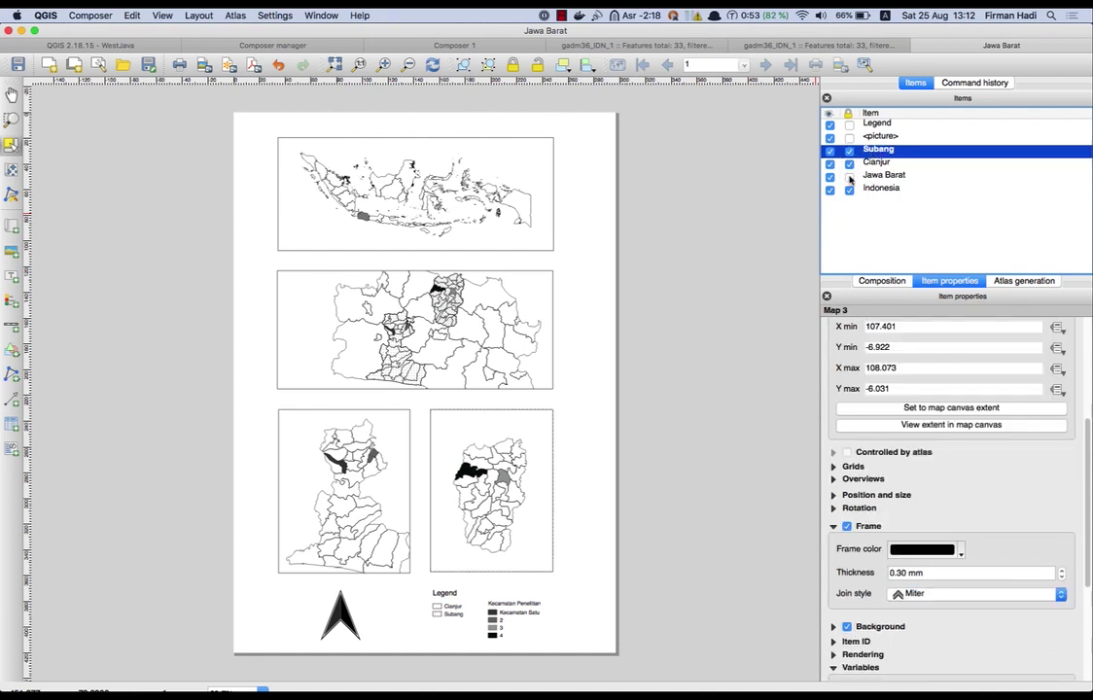
{"action": "left_click", "coordinate": [849, 178]}
{"action": "left_click", "coordinate": [879, 177]}
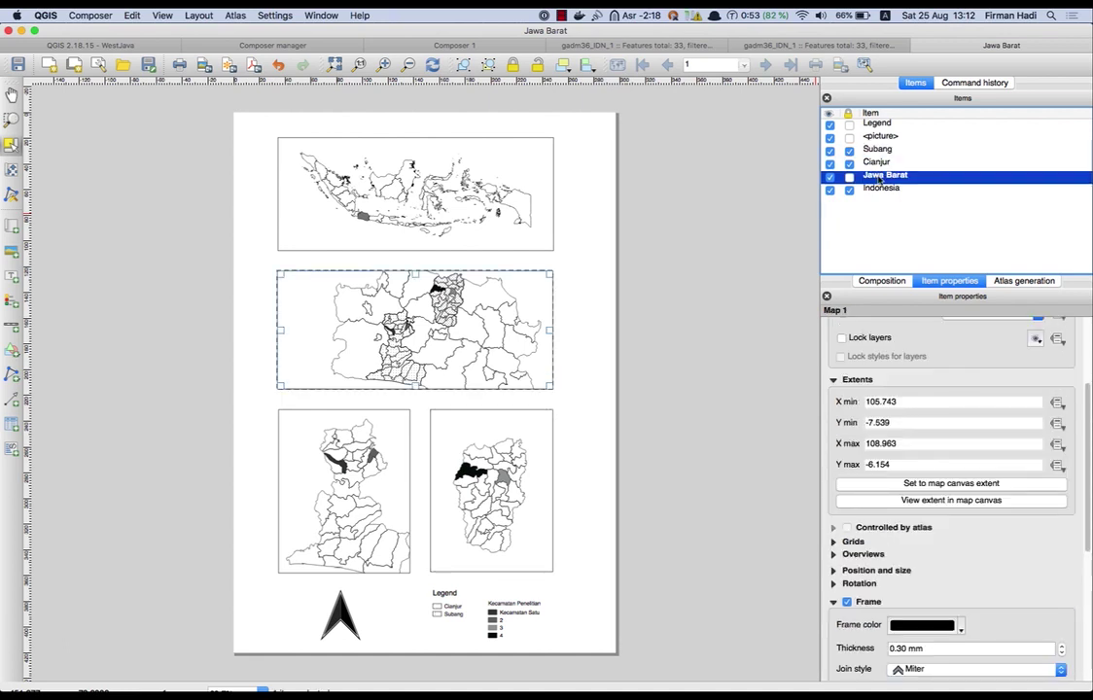